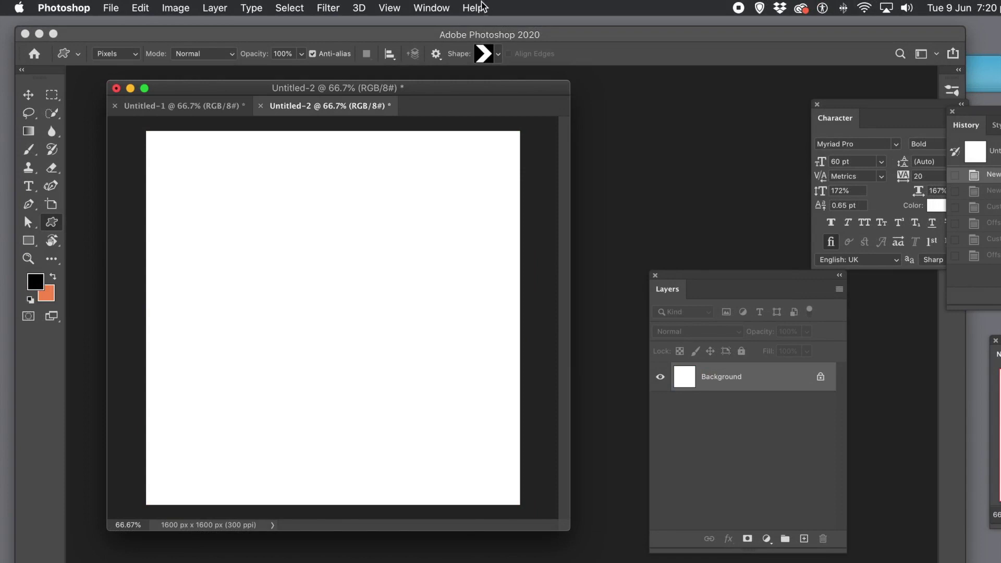
Step: Add a new guide layout of 4 columns and 4 rows to the blank canvas
left_click(402, 9)
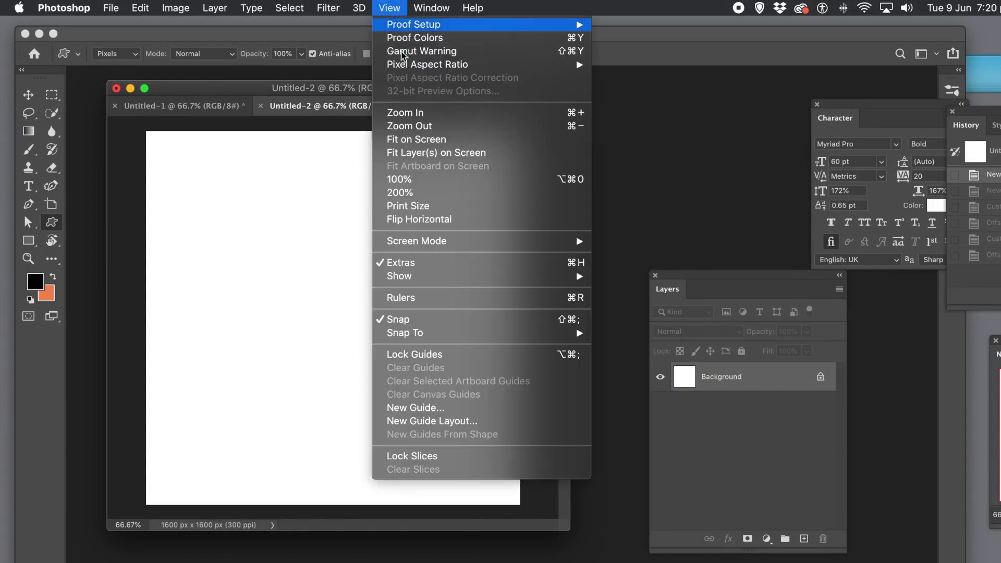
left_click(439, 422)
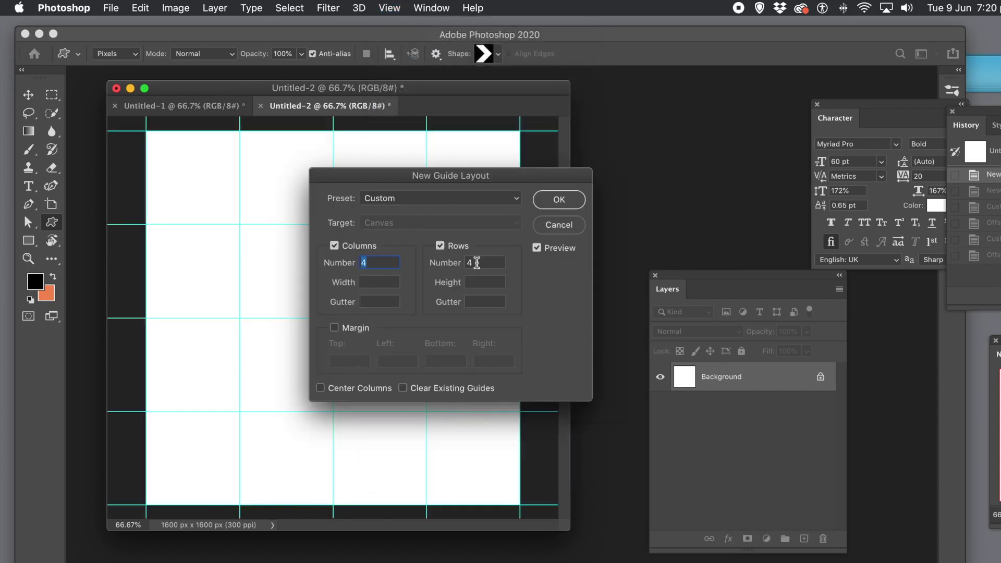
left_click(559, 200)
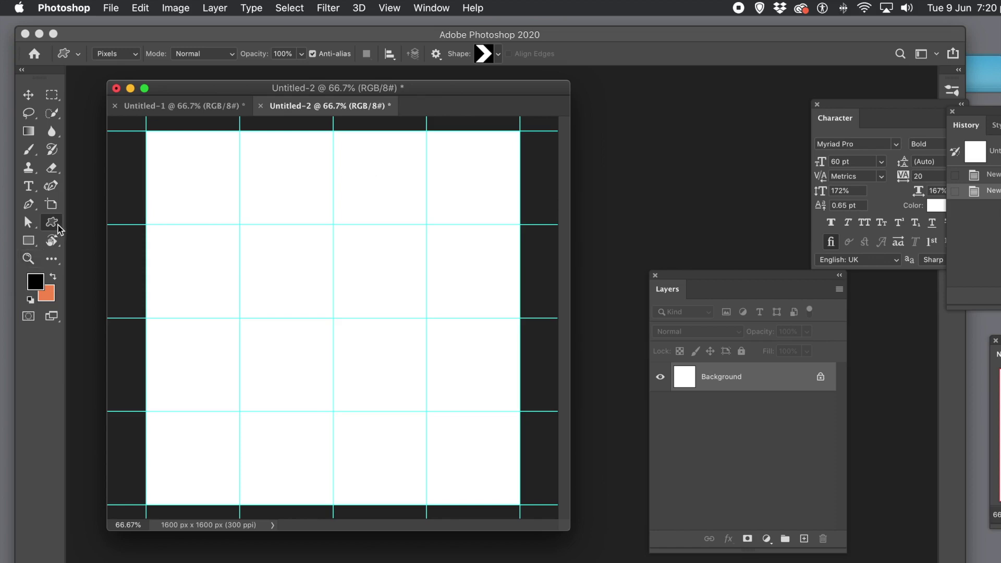
Step: Draw a black chevron custom shape from the Arrows set, 800 by 800 px, across the central four guide cells
left_click(498, 52)
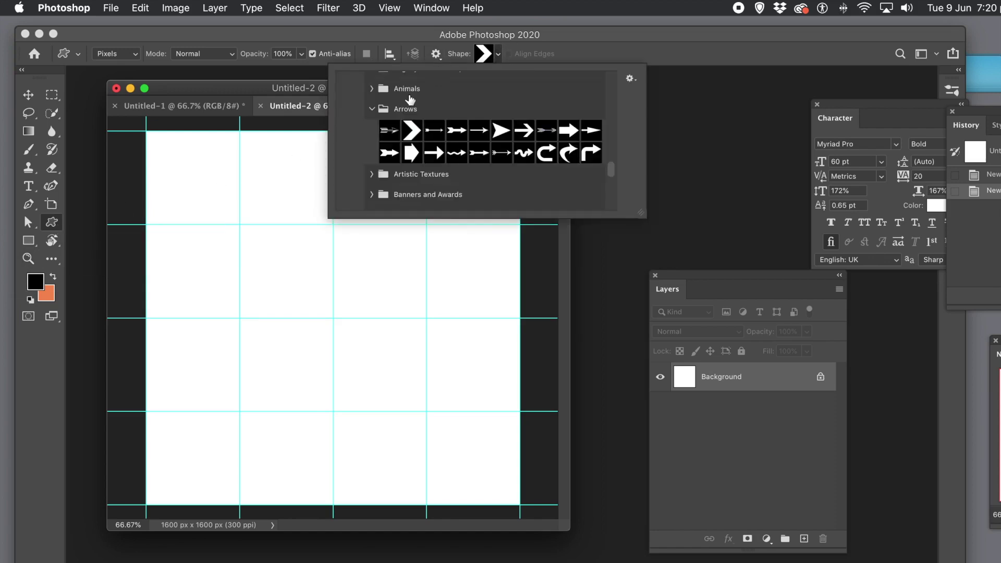
mouse_move(611, 172)
left_mouse_down()
mouse_move(627, 82)
mouse_move(616, 172)
left_mouse_up()
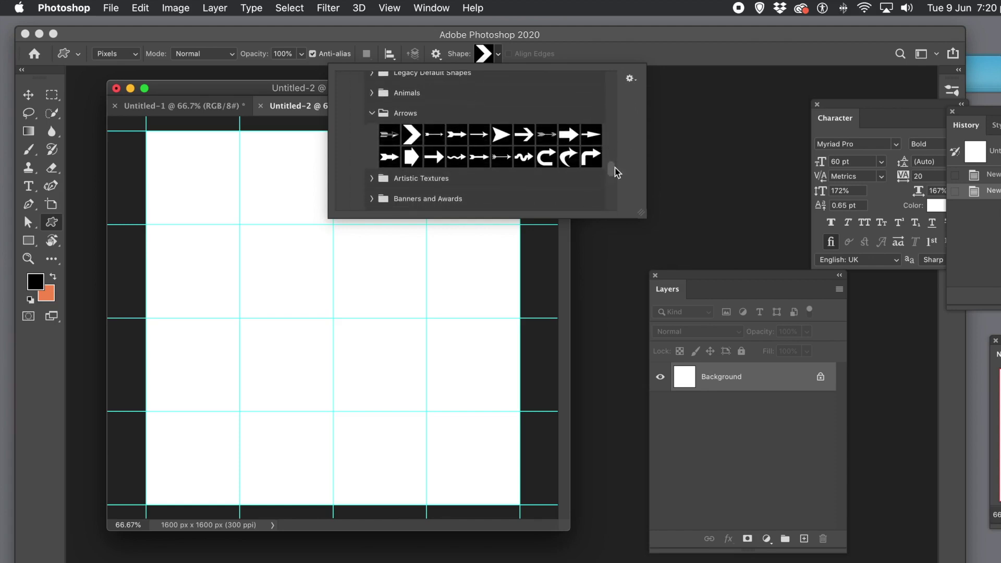
left_click(415, 138)
left_click(583, 42)
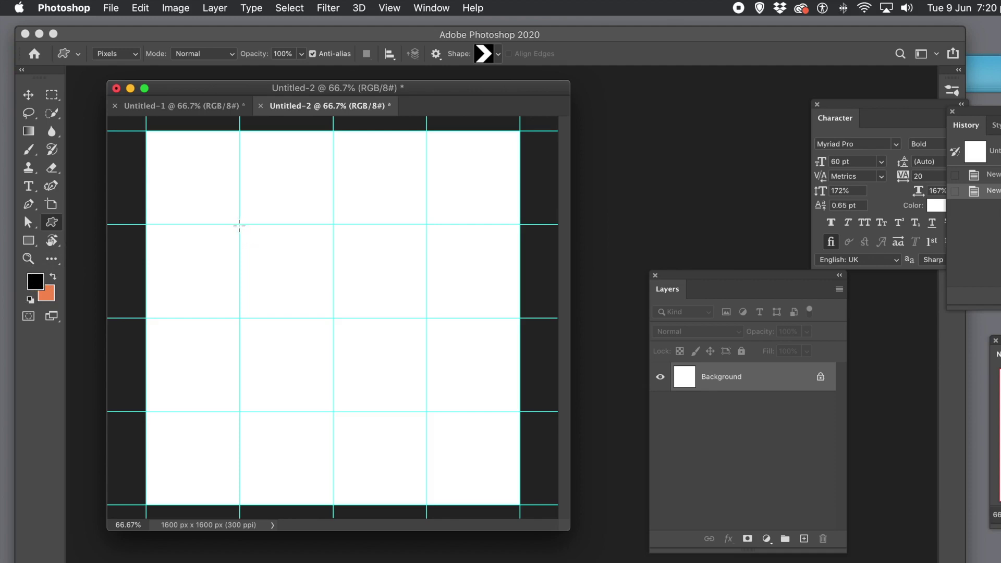
left_click_drag(239, 224, 423, 408)
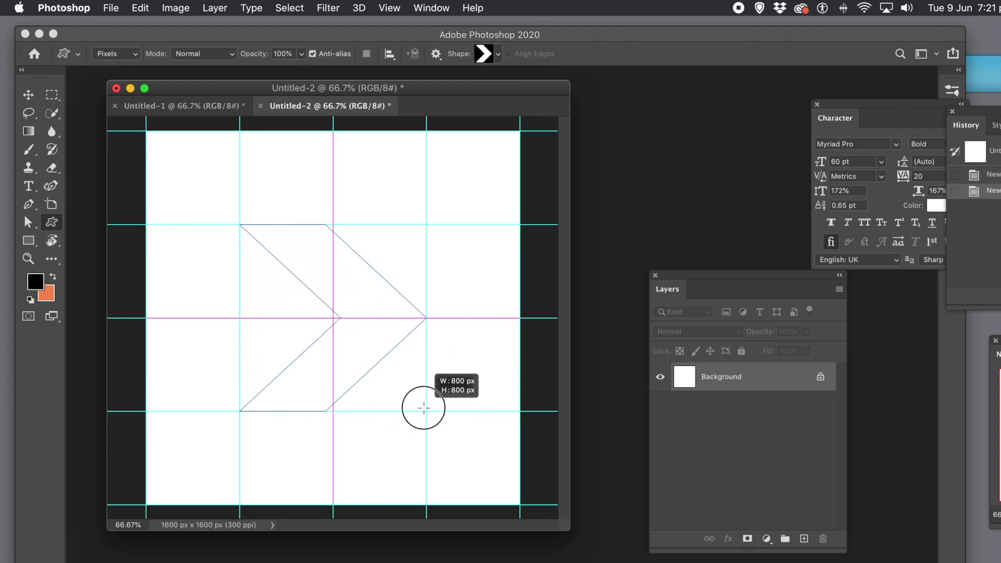
left_click_drag(423, 407, 423, 407)
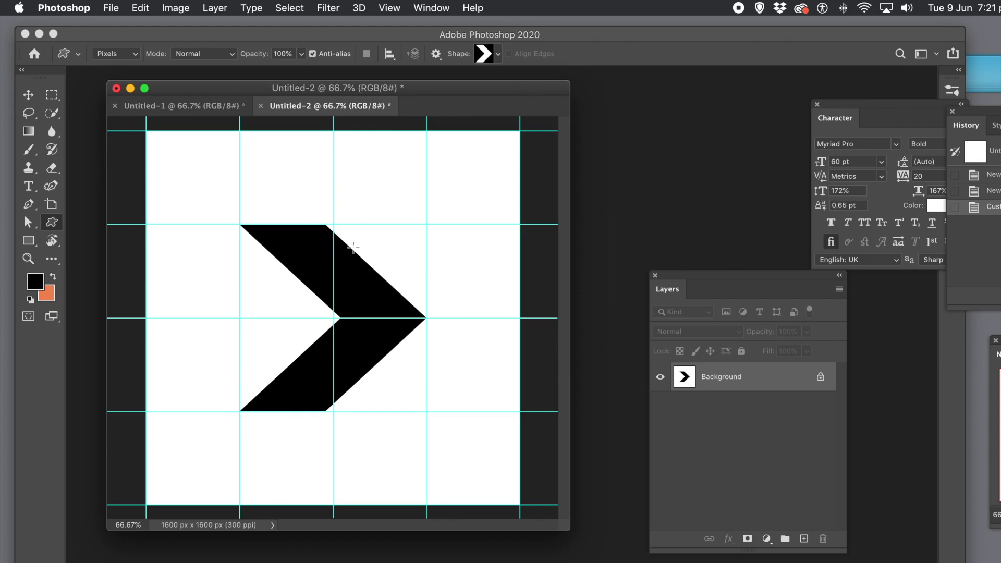
Step: Apply the Offset filter at +800 pixels horizontally and +800 pixels vertically, with undefined areas set to Wrap Around
left_click(325, 7)
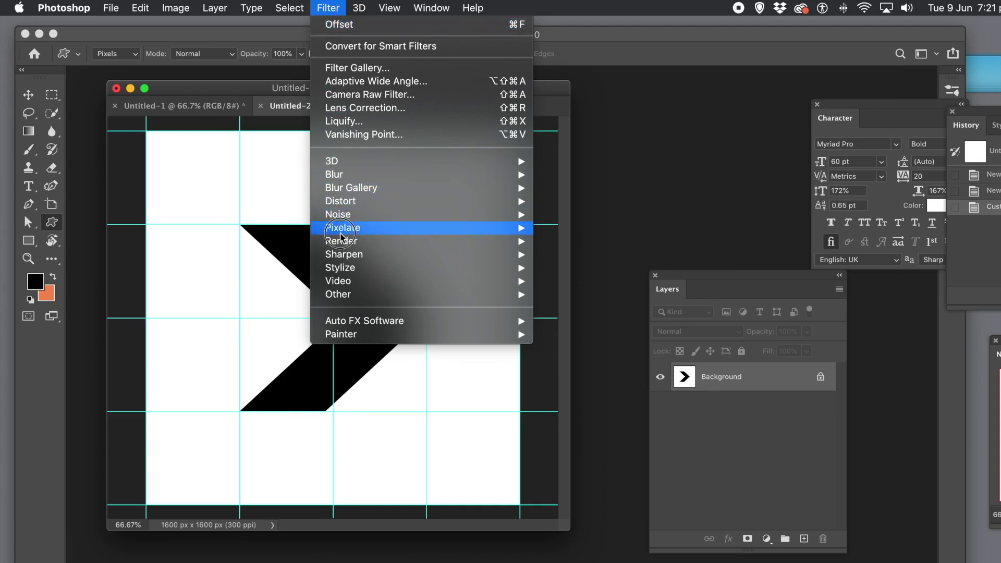
mouse_move(343, 285)
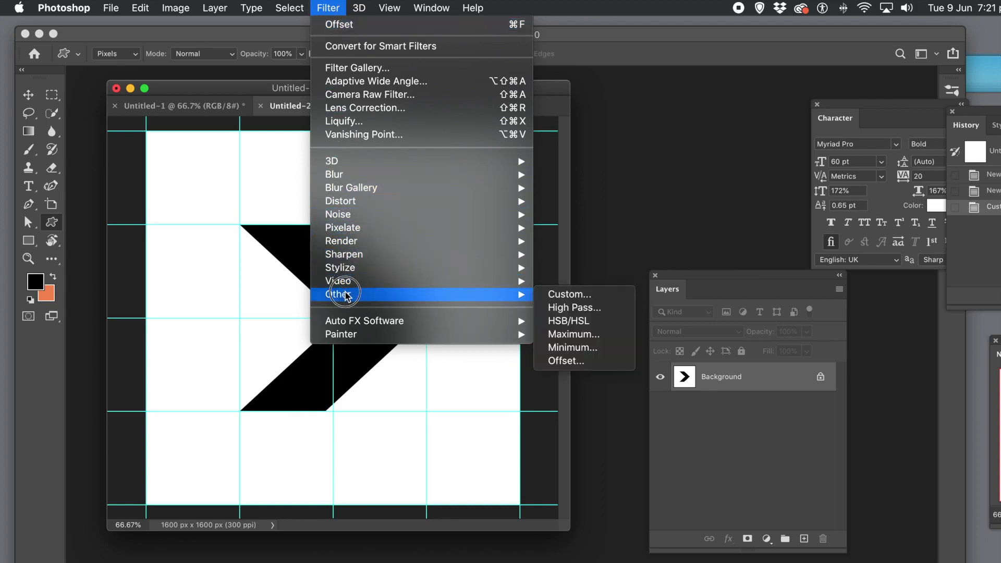
left_click(578, 364)
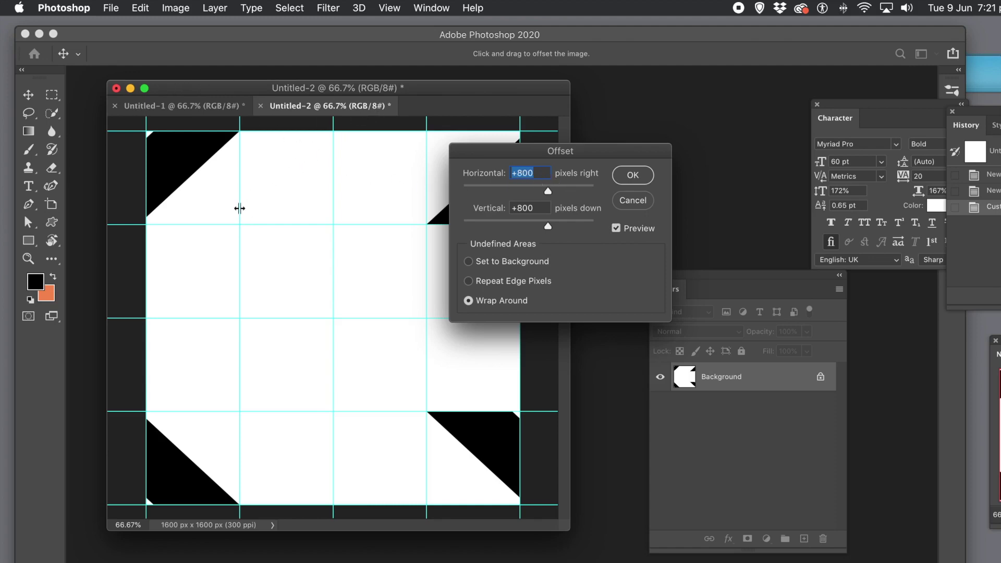
left_click(636, 177)
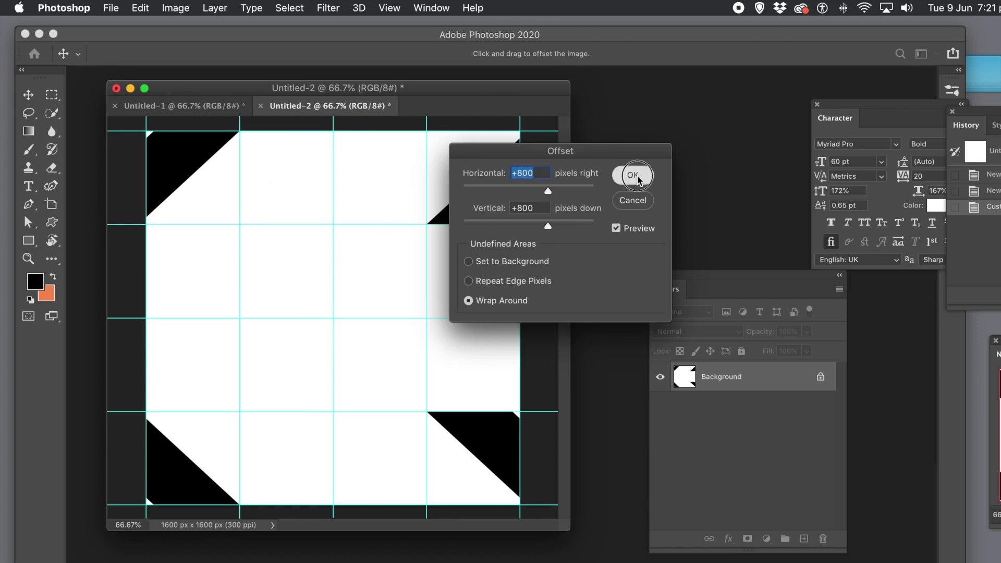
left_click(511, 306)
left_click(634, 175)
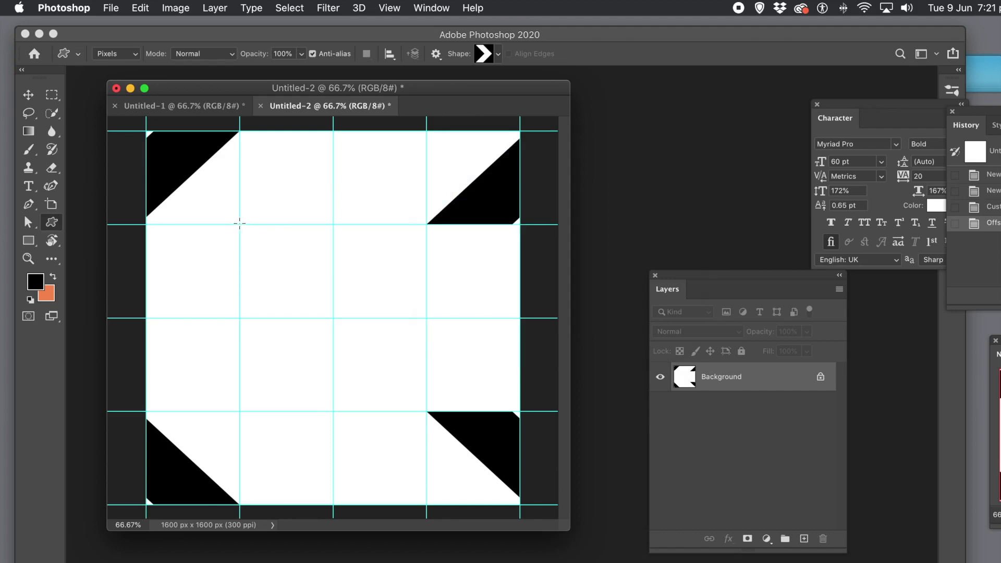
Step: Draw a second black chevron across the central four guide cells, between the wrapped corner pieces
mouse_move(240, 225)
left_mouse_down()
mouse_move(401, 365)
mouse_move(438, 410)
left_mouse_up()
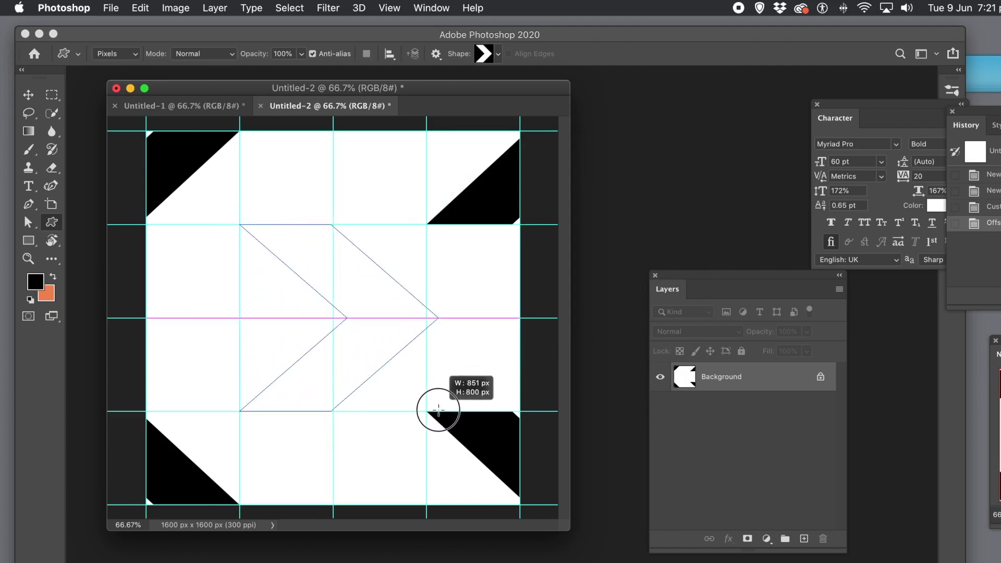
left_click_drag(438, 410, 425, 408)
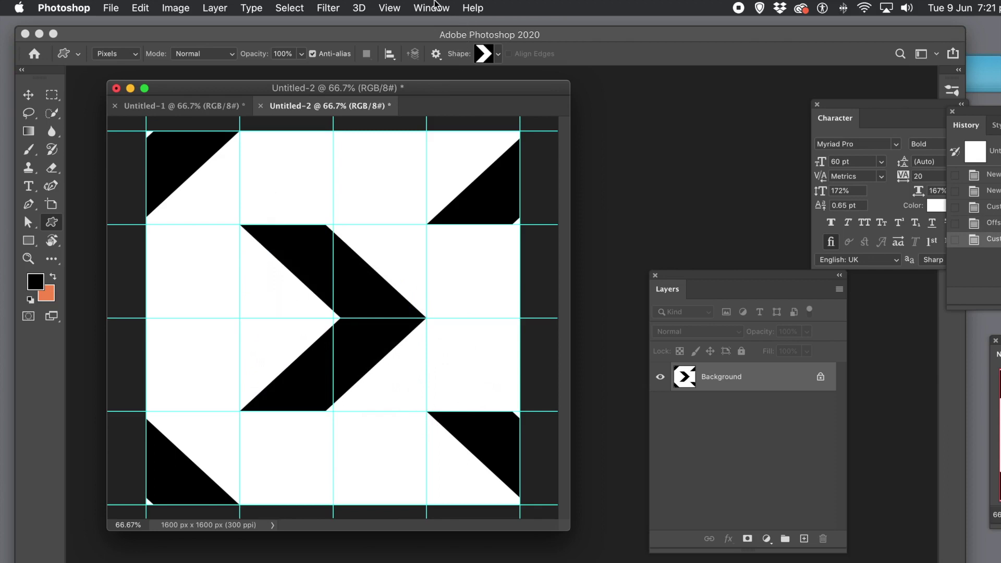
left_click(389, 8)
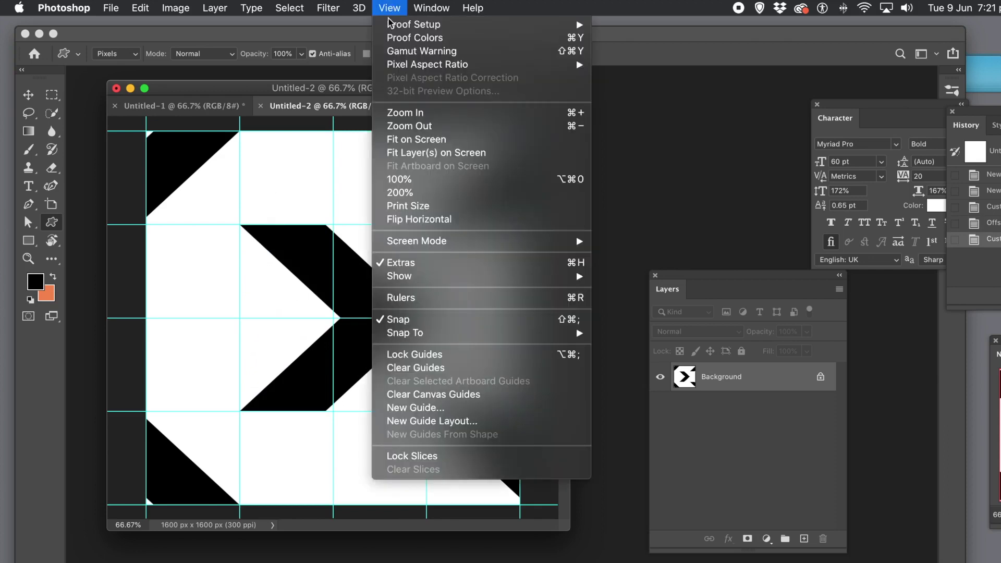
mouse_move(399, 332)
left_click(240, 89)
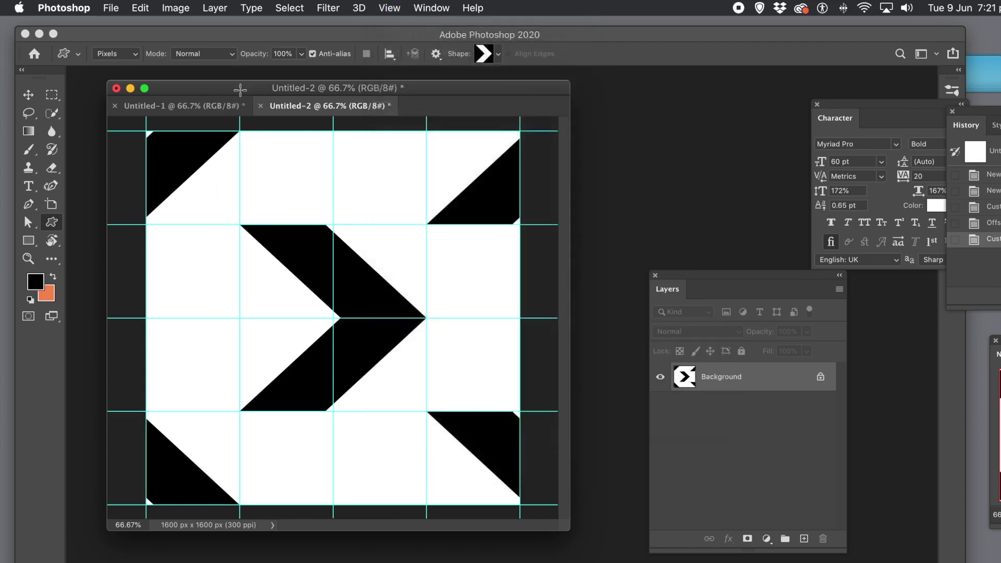
Step: Save the chevron pattern to the Desktop as displace-1.psd in Photoshop format
left_click(112, 7)
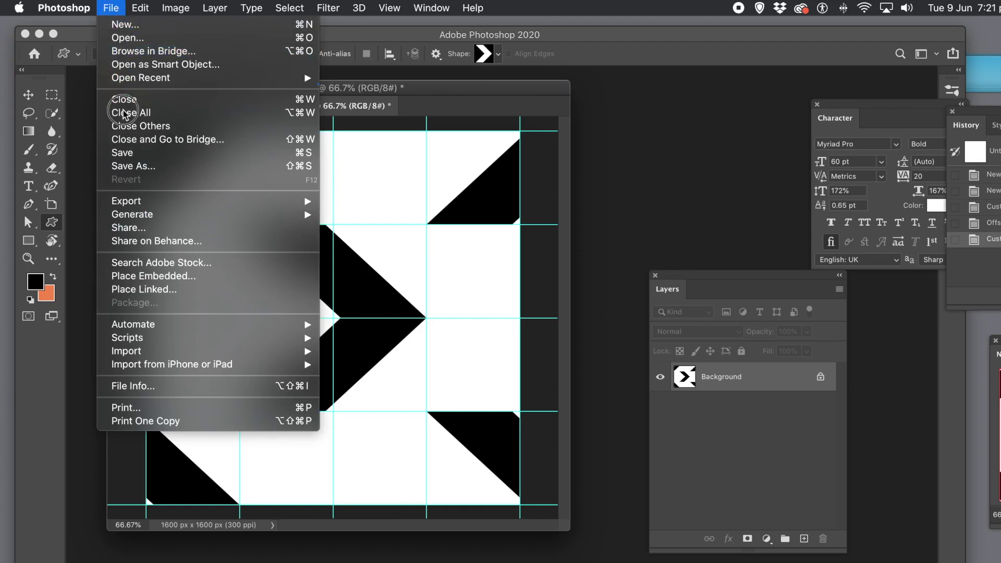
left_click(137, 168)
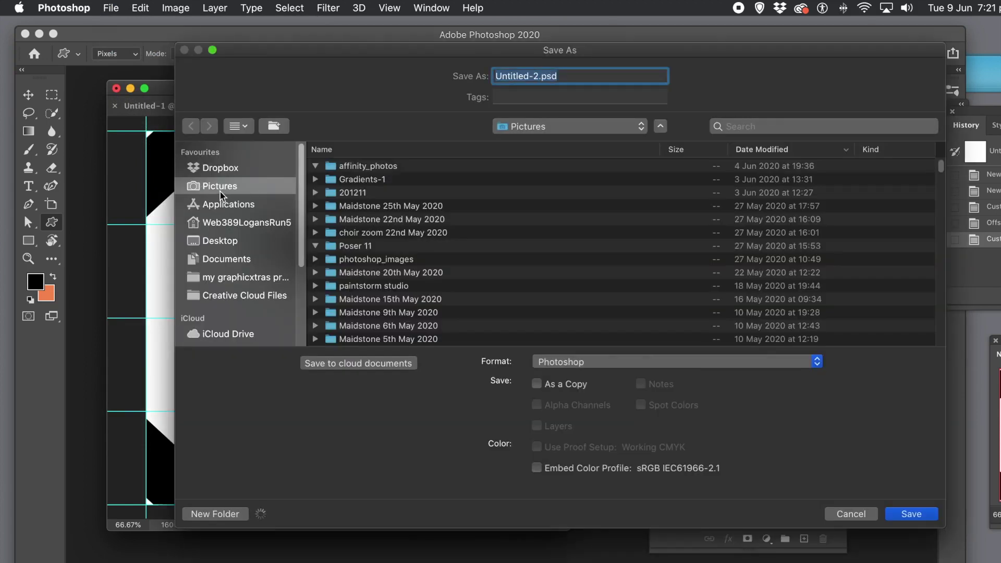
left_click(217, 239)
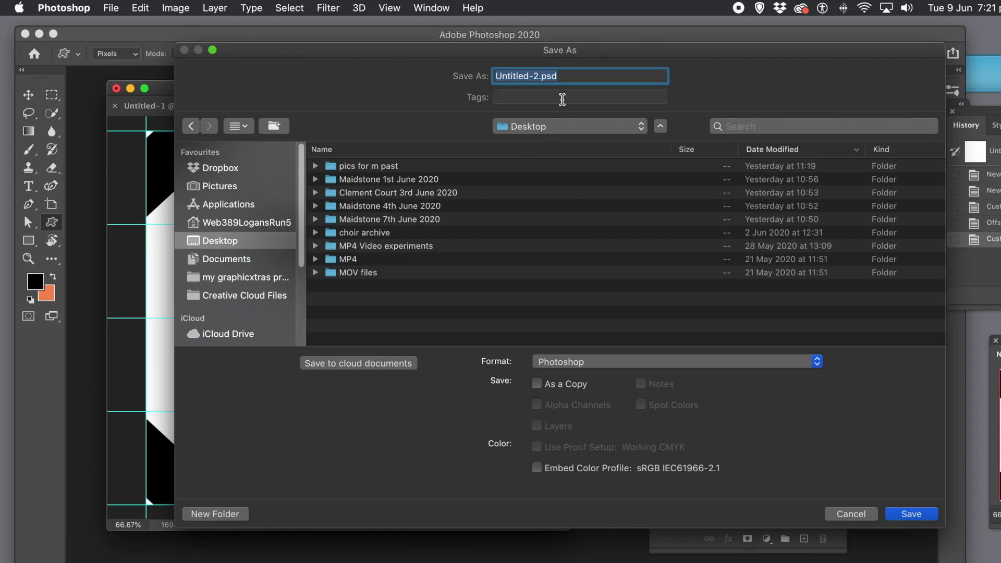
left_click(538, 75)
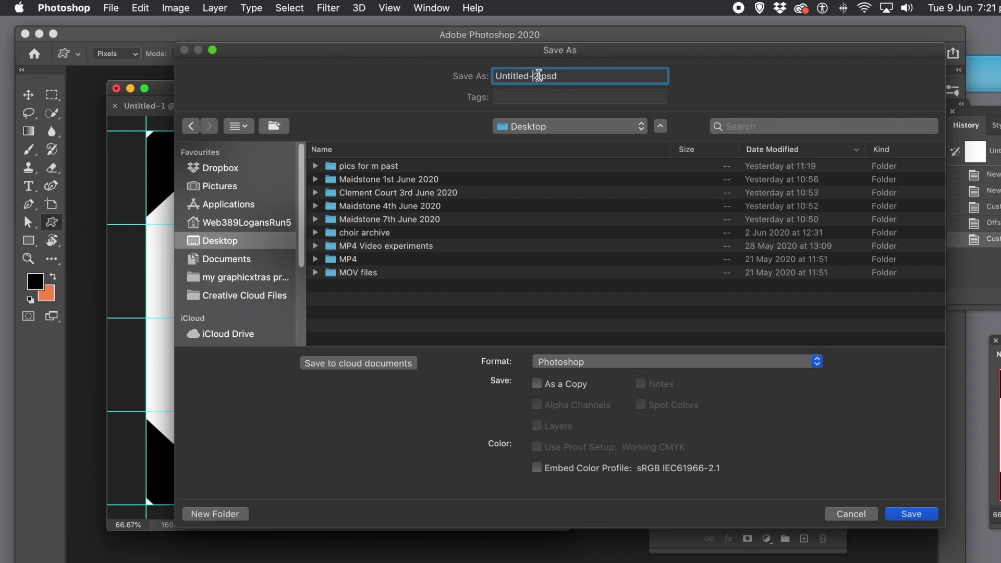
left_click_drag(538, 76, 458, 71)
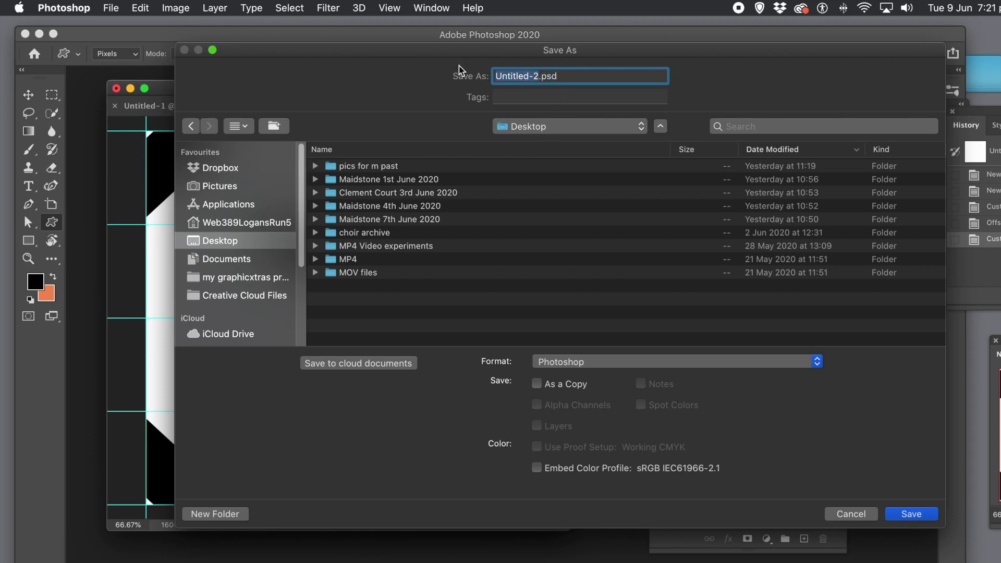
type("displa")
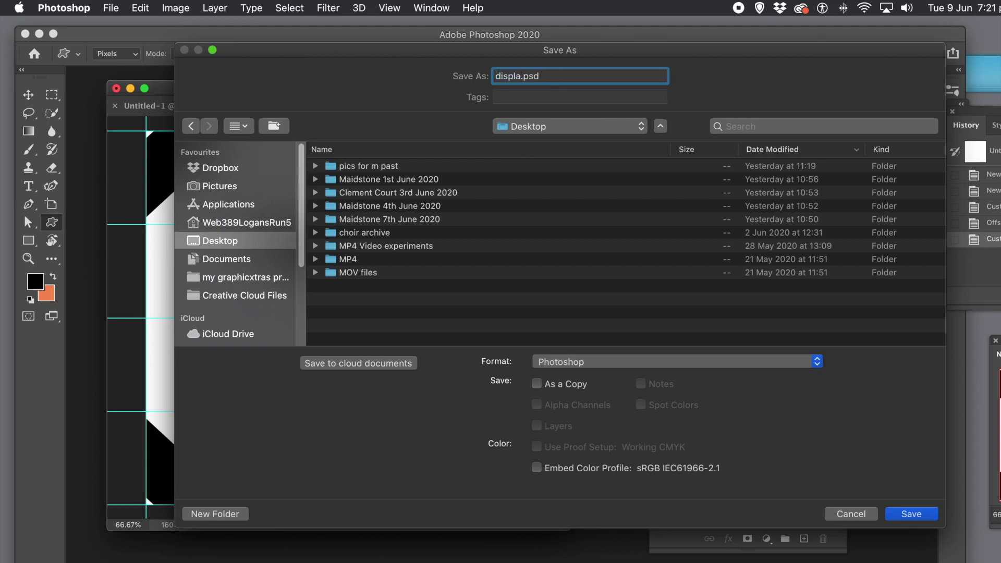
type("ce-1")
left_click_drag(572, 76, 490, 79)
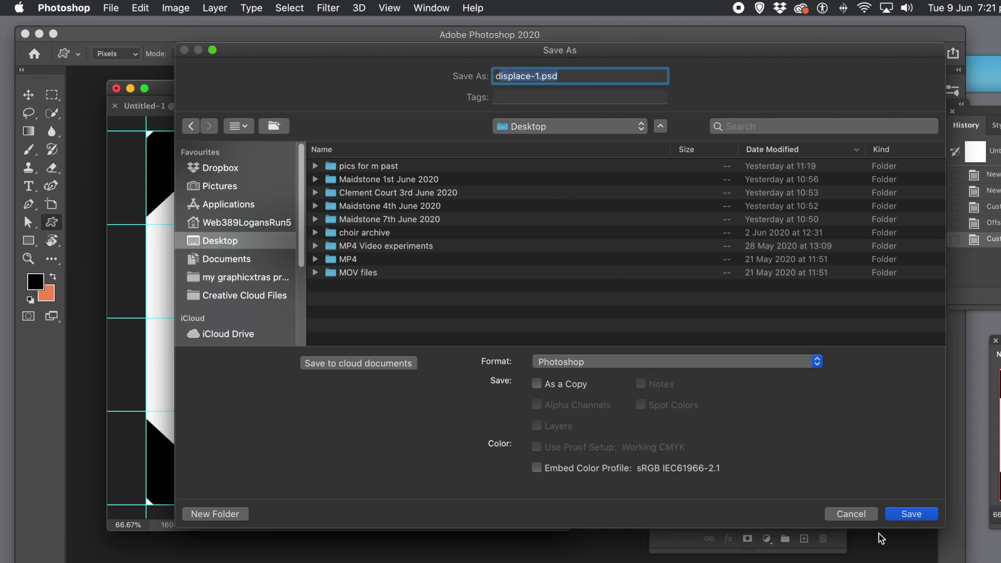
left_click(911, 520)
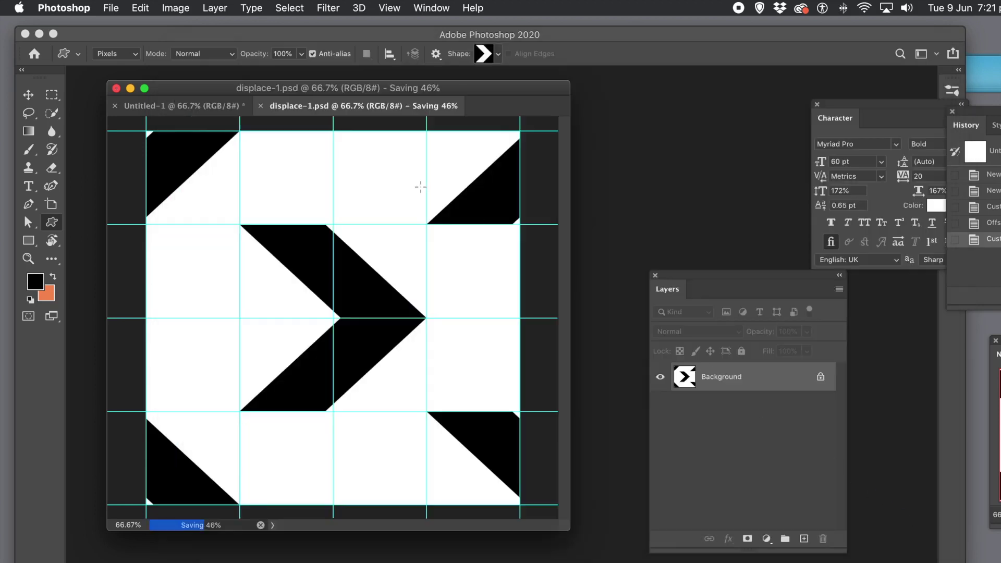
Step: In the colourful Untitled-1 document, choose the Glass distortion in the Filter Gallery with Distortion 12 and Smoothness 7
left_click(184, 106)
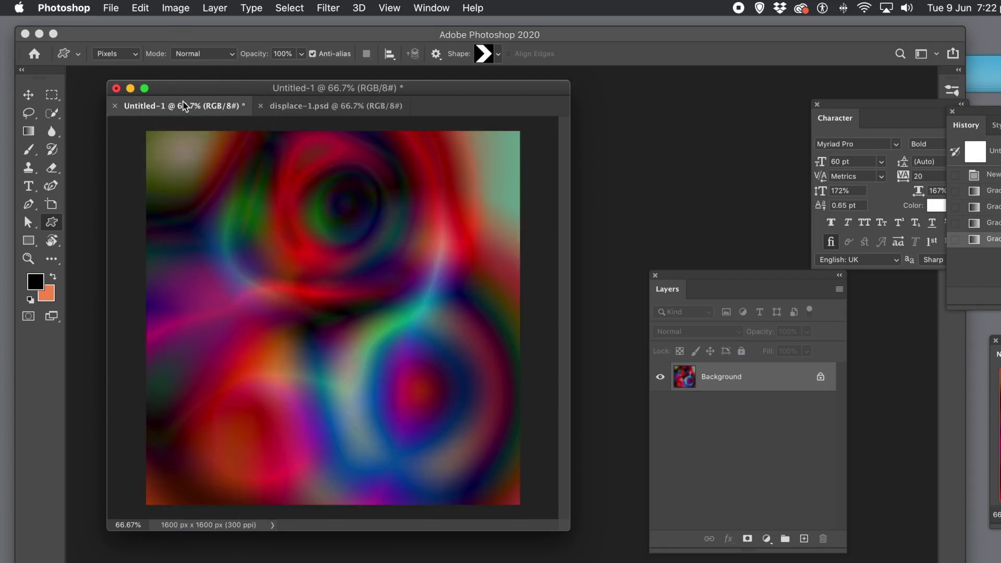
left_click(327, 10)
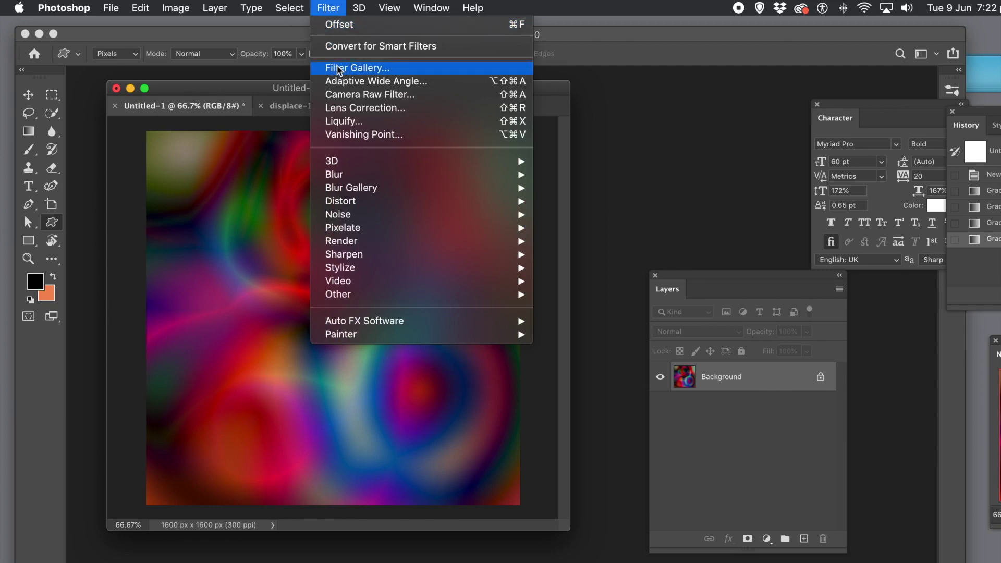
left_click(340, 70)
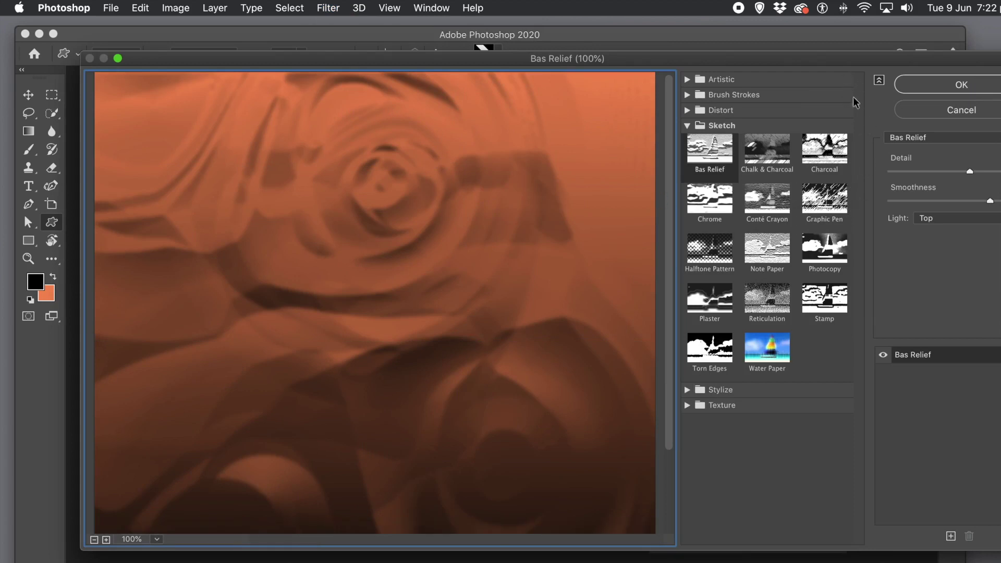
left_click_drag(822, 62, 673, 70)
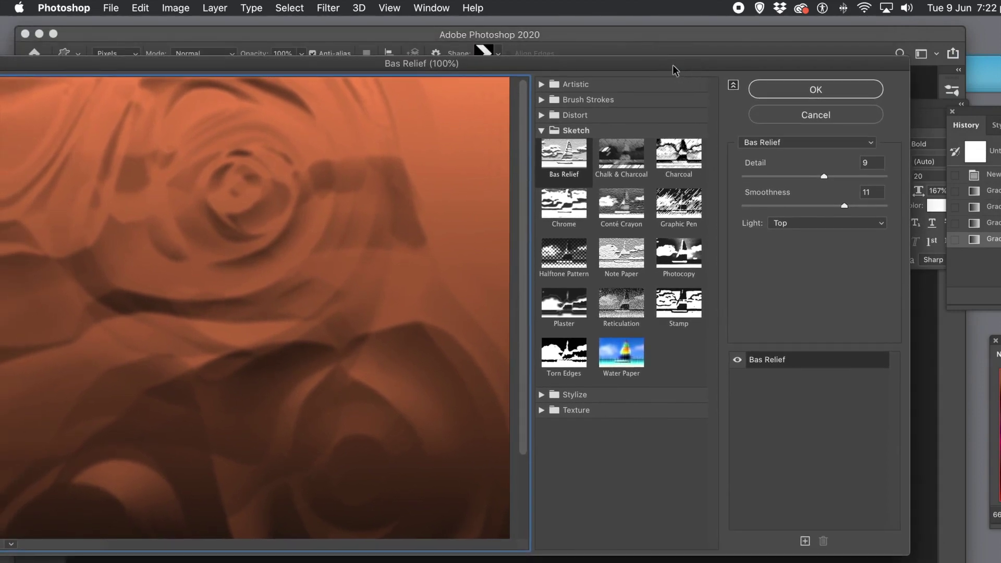
left_click(541, 116)
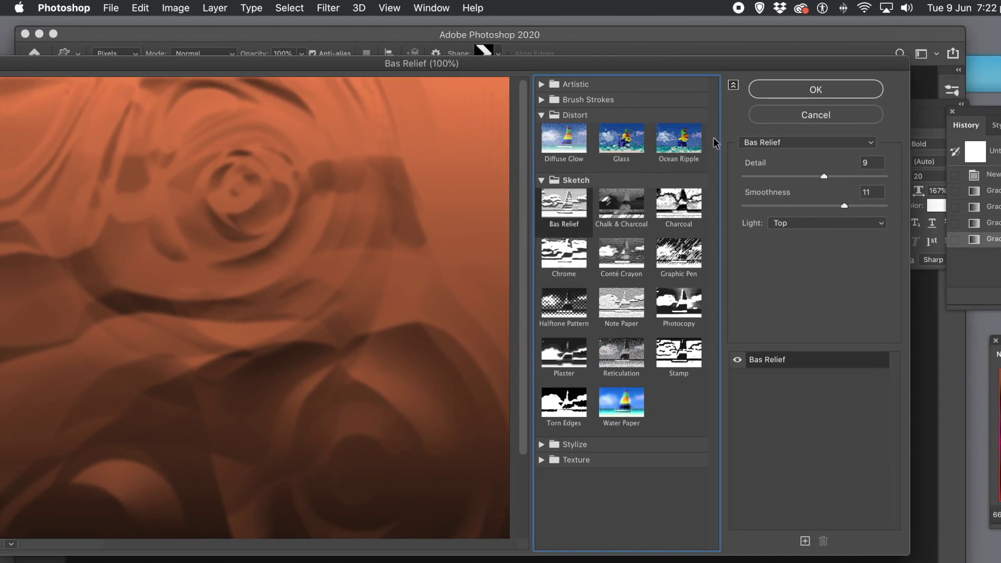
left_click(621, 150)
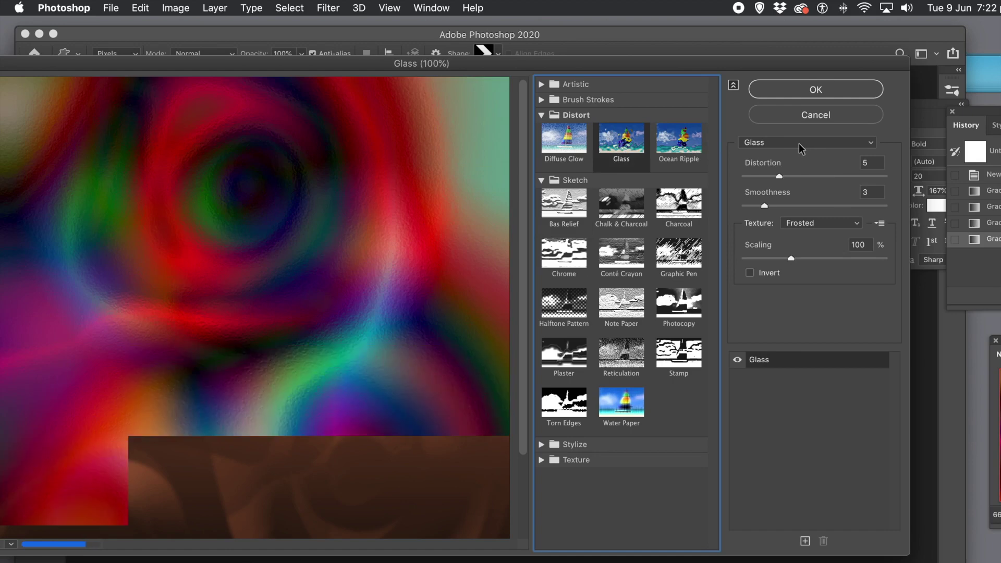
left_click_drag(787, 177, 803, 205)
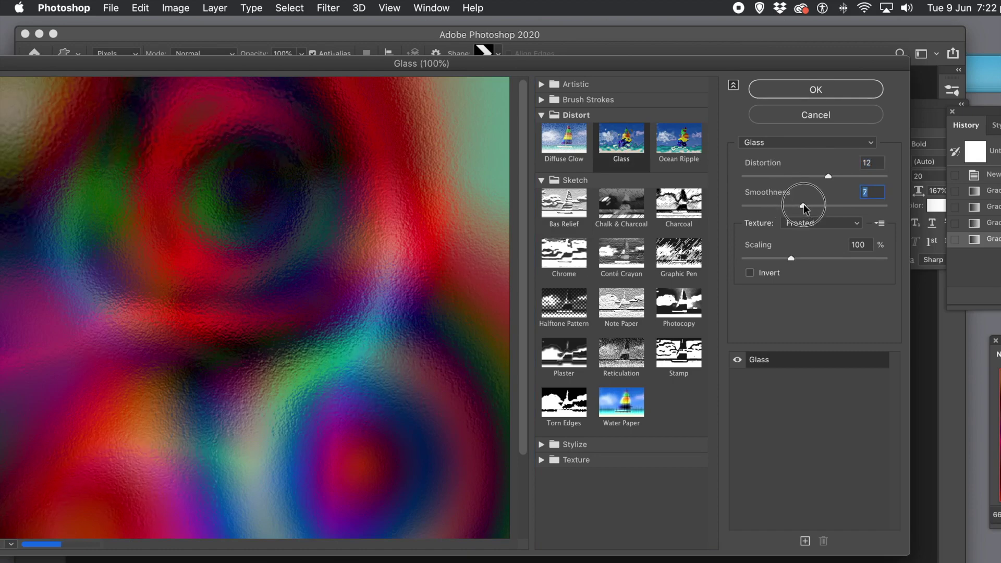
Step: Load displace-1.psd from the Desktop as the custom texture of the Glass filter
left_click_drag(779, 64, 621, 67)
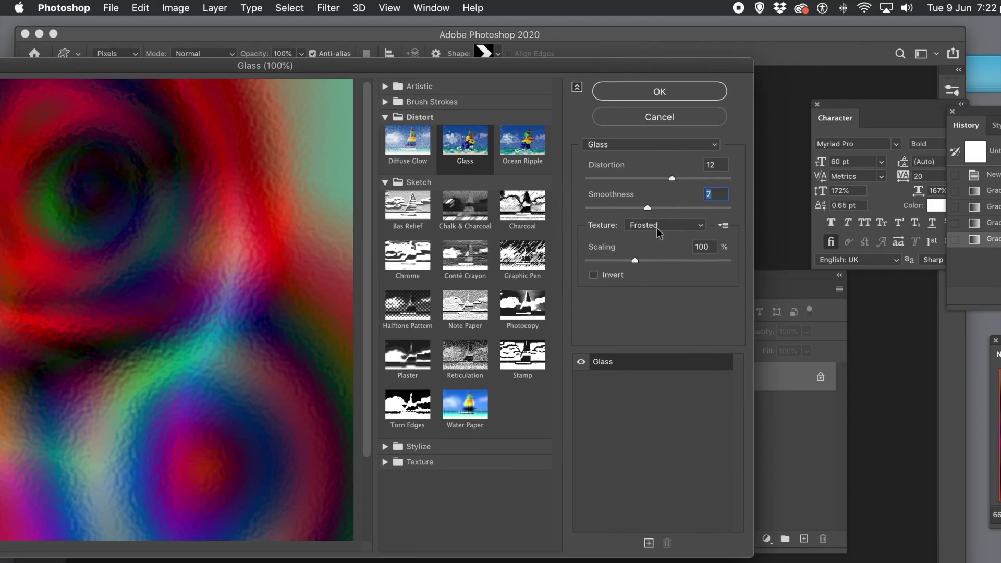
left_click(721, 228)
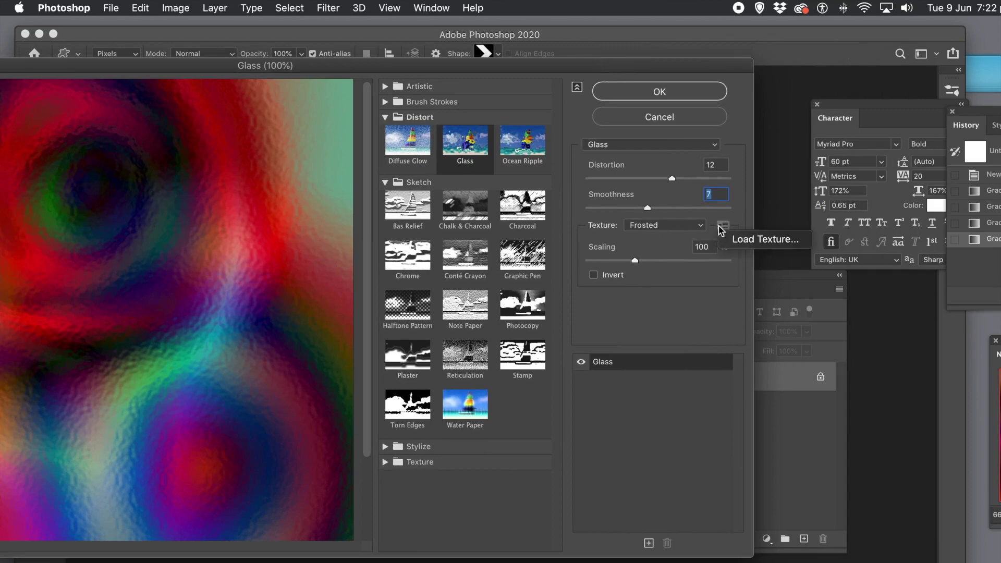
left_click(743, 239)
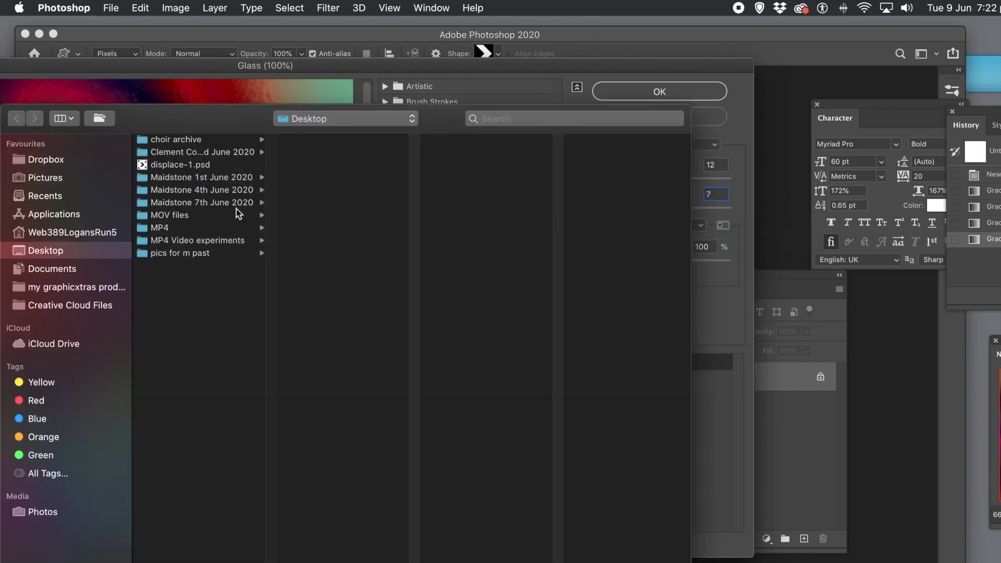
left_click(180, 164)
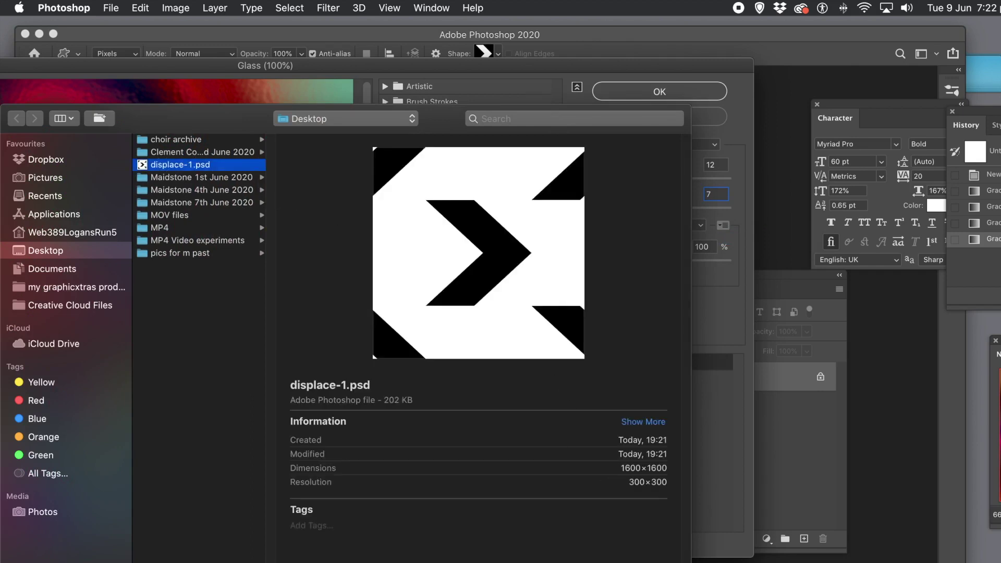
key("Return")
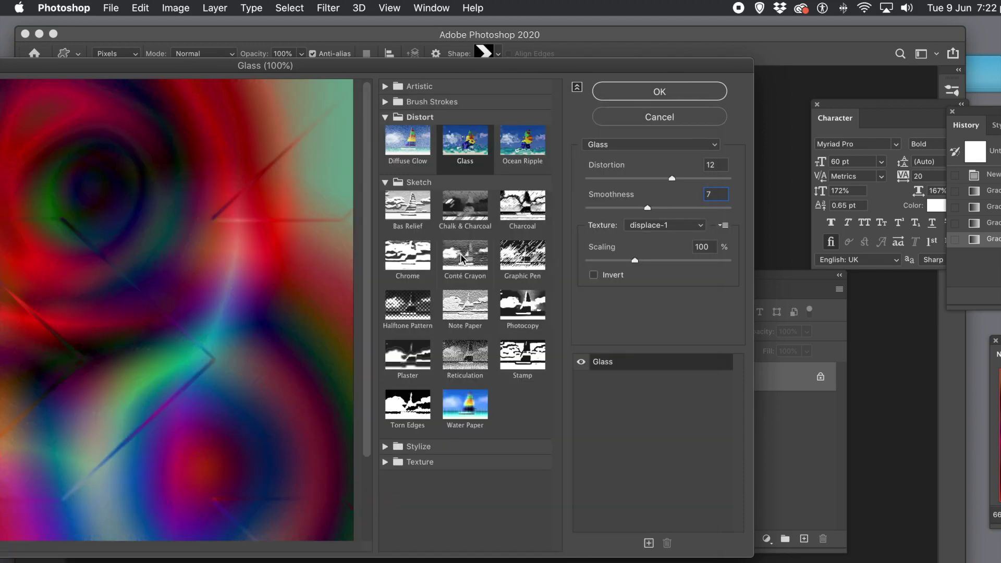
Step: Try the Glass texture at 54% scaling, check it in the preview, and cancel the Filter Gallery
left_click_drag(636, 261, 591, 261)
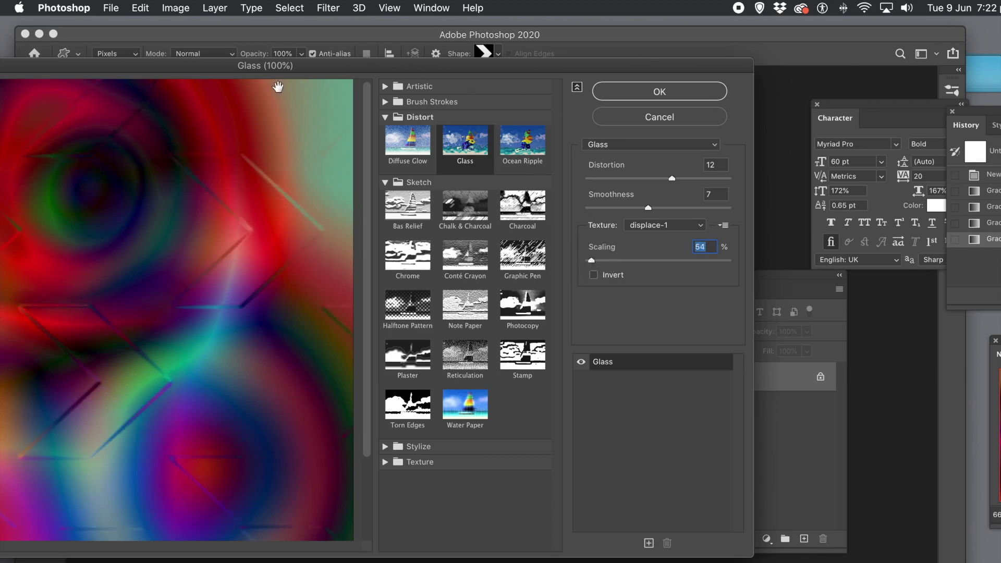
left_click_drag(291, 69, 521, 57)
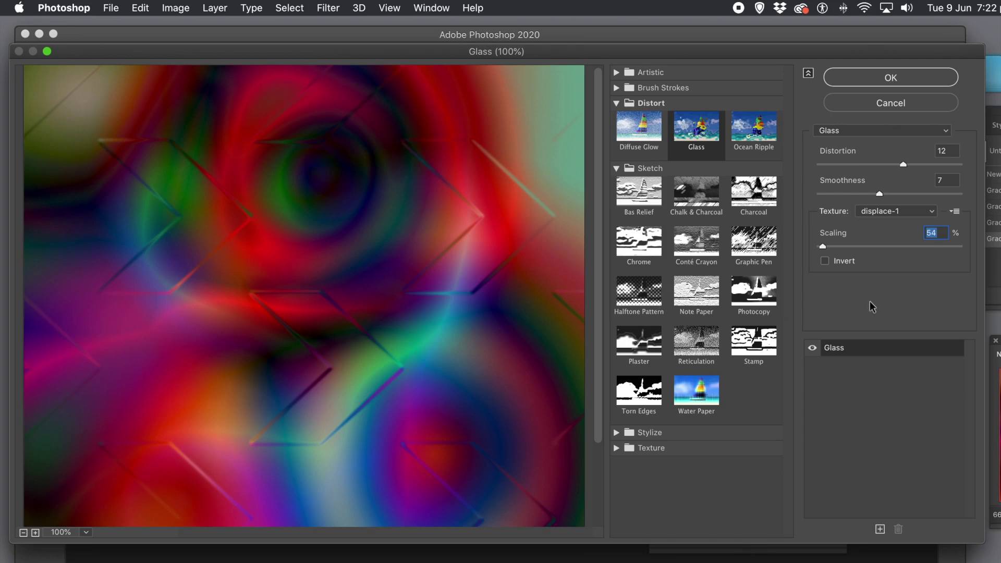
left_click(892, 104)
left_click(915, 105)
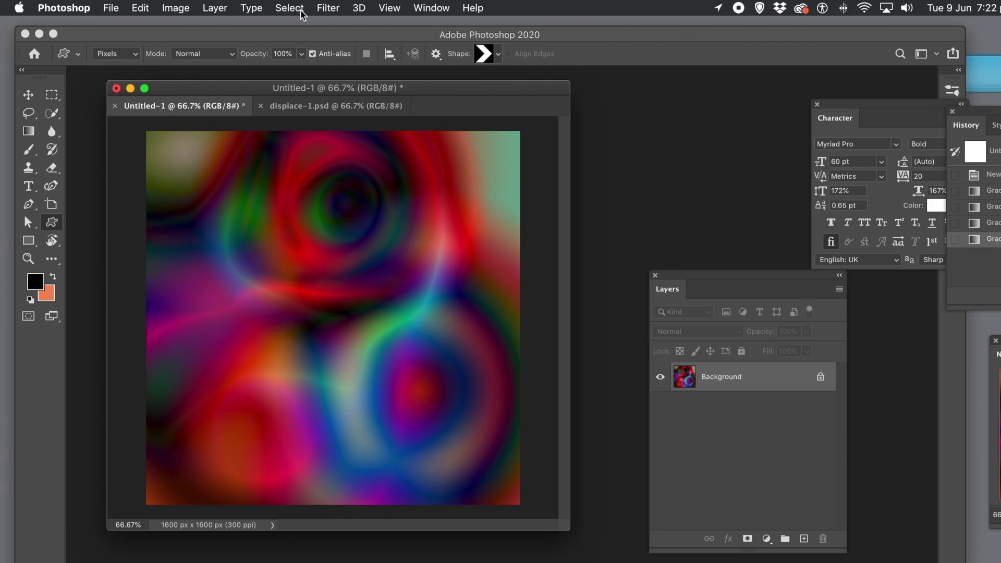
Step: Convert the gradient image's Background layer to a smart object
left_click(329, 9)
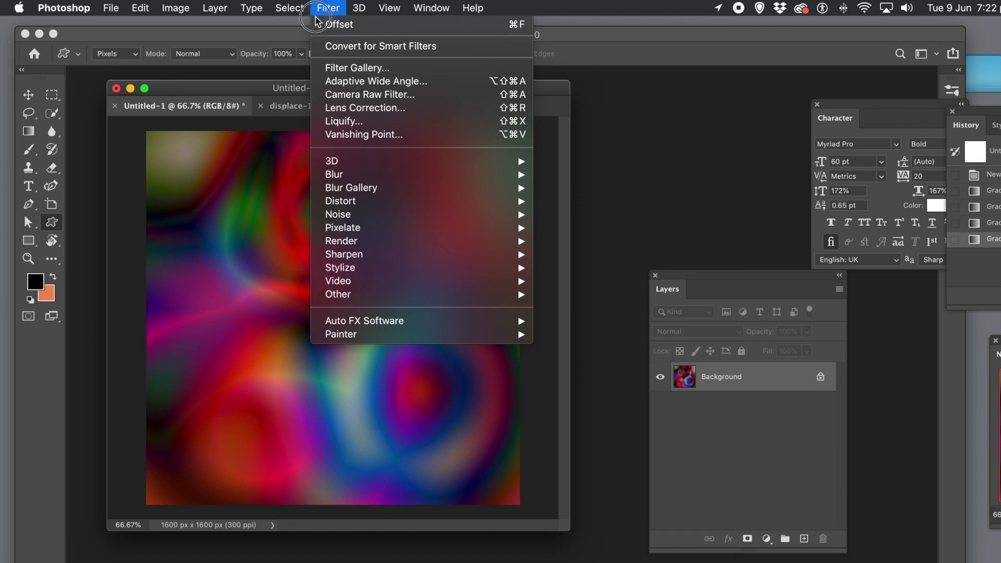
left_click(193, 163)
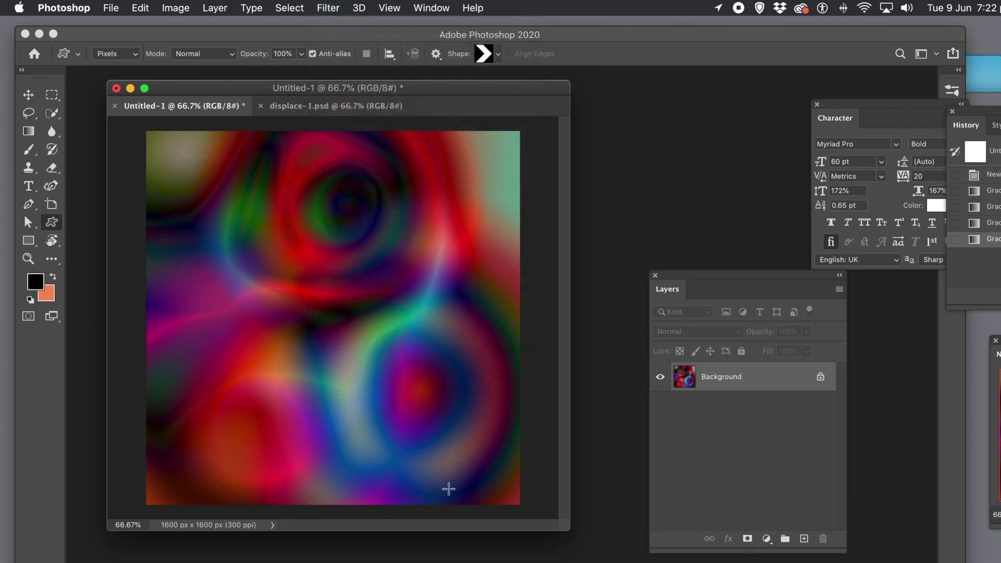
left_click_drag(699, 282, 414, 207)
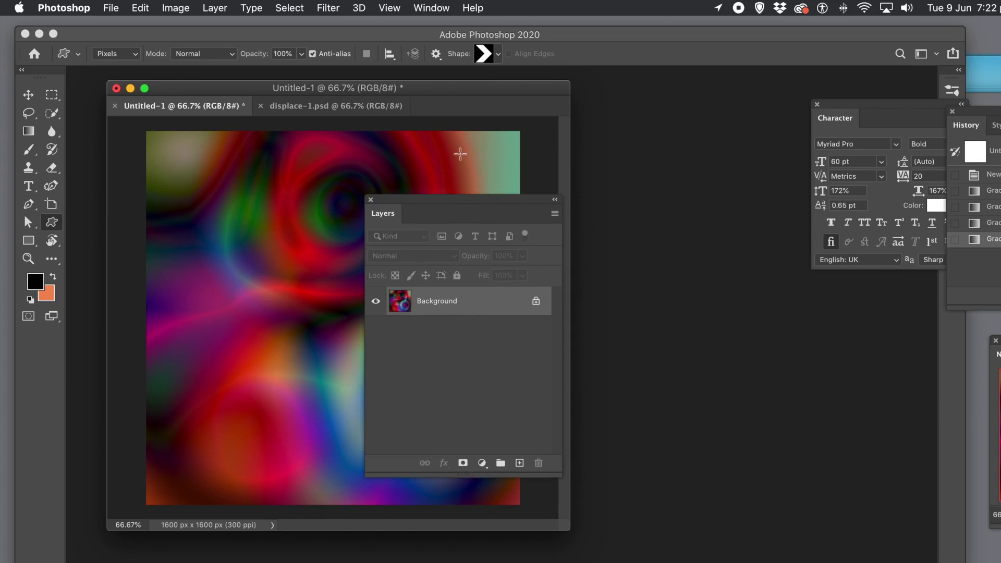
left_click(214, 9)
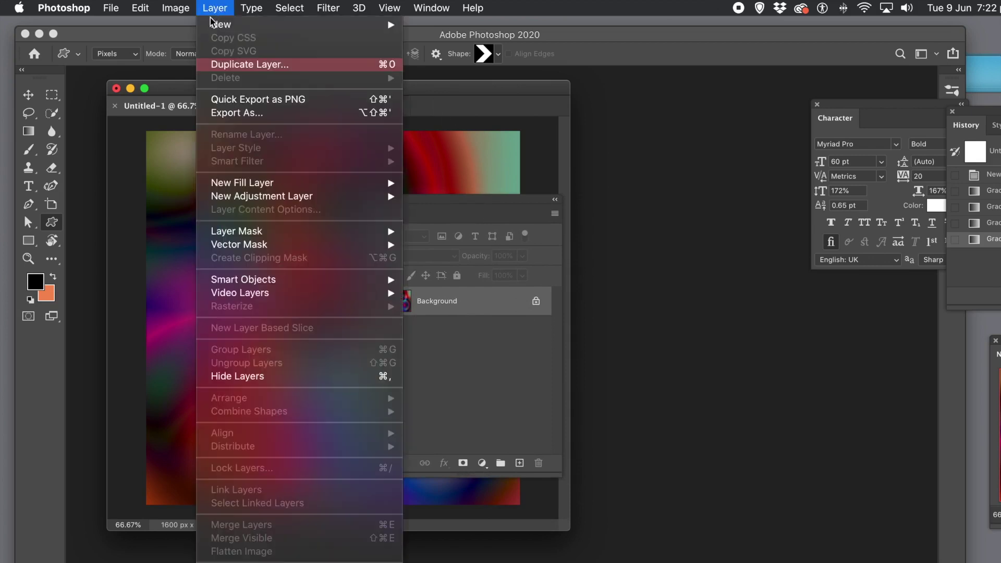
mouse_move(261, 282)
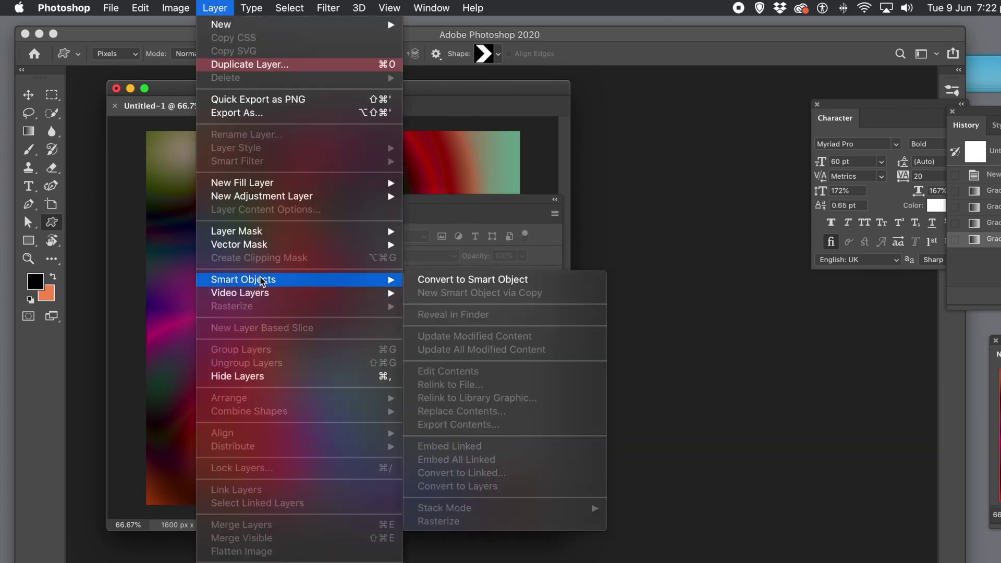
left_click(461, 280)
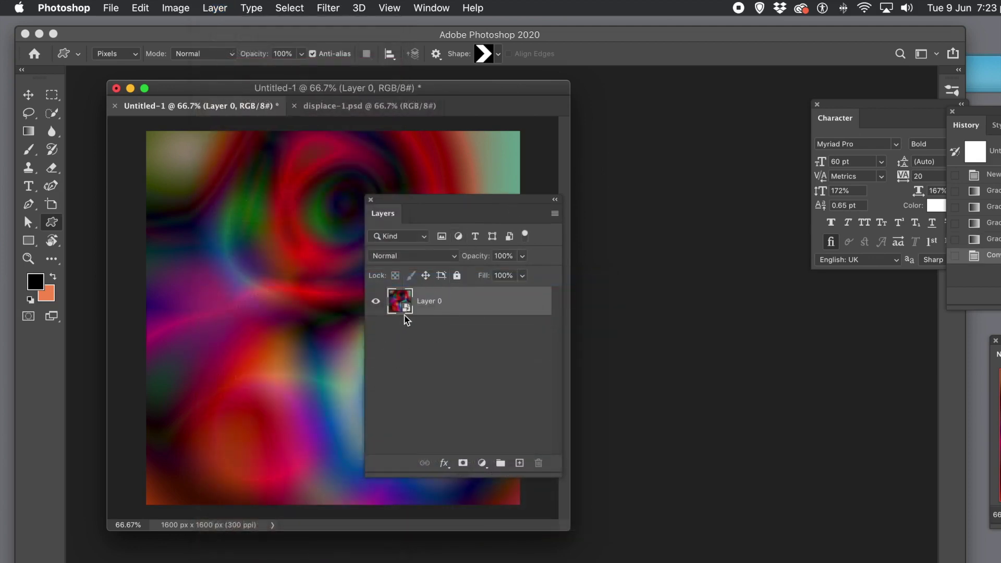
left_click_drag(449, 202, 617, 215)
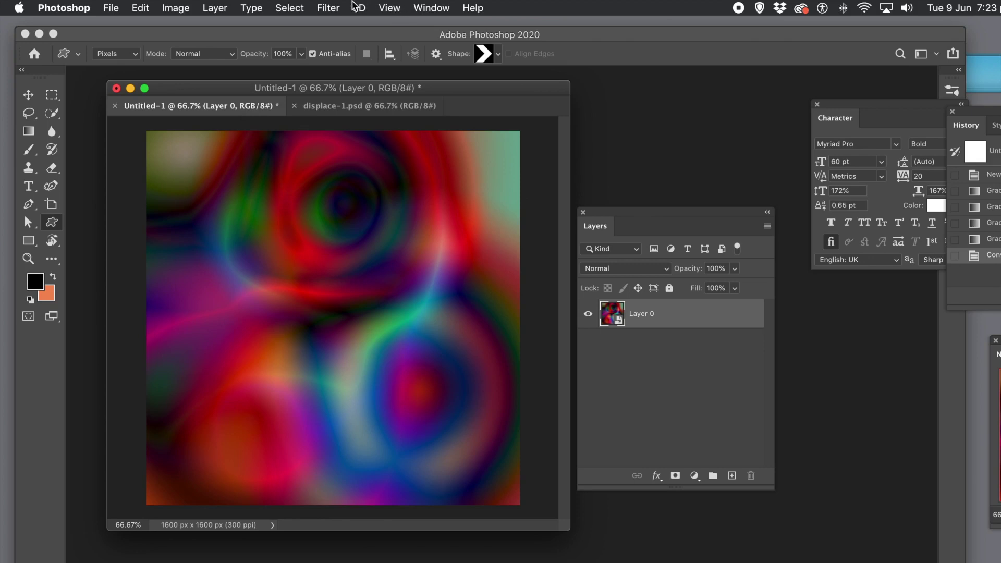
Step: Apply a Displace filter at horizontal and vertical scale 50 with Tile and Wrap Around, using displace-1.psd as the displacement map
left_click(328, 8)
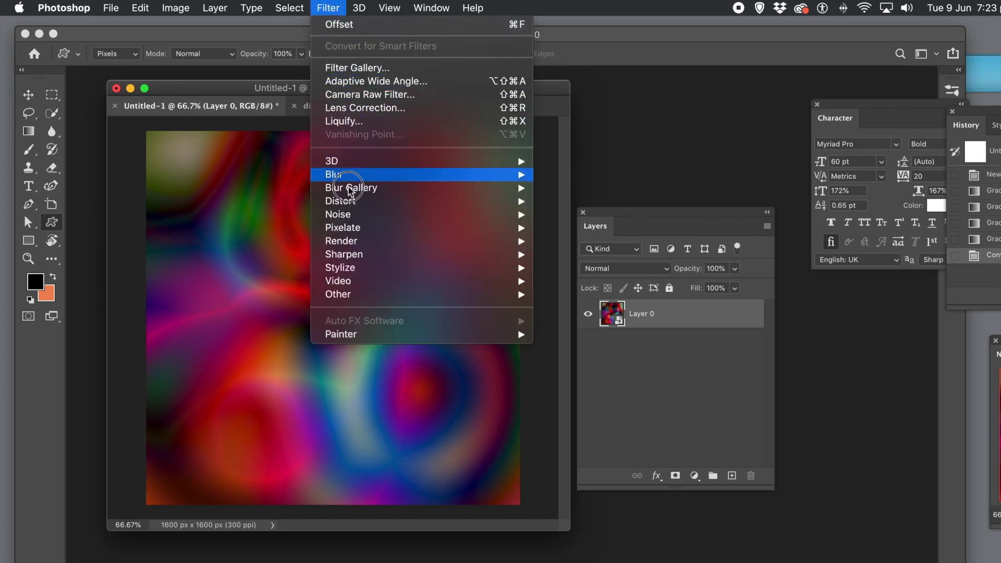
mouse_move(347, 200)
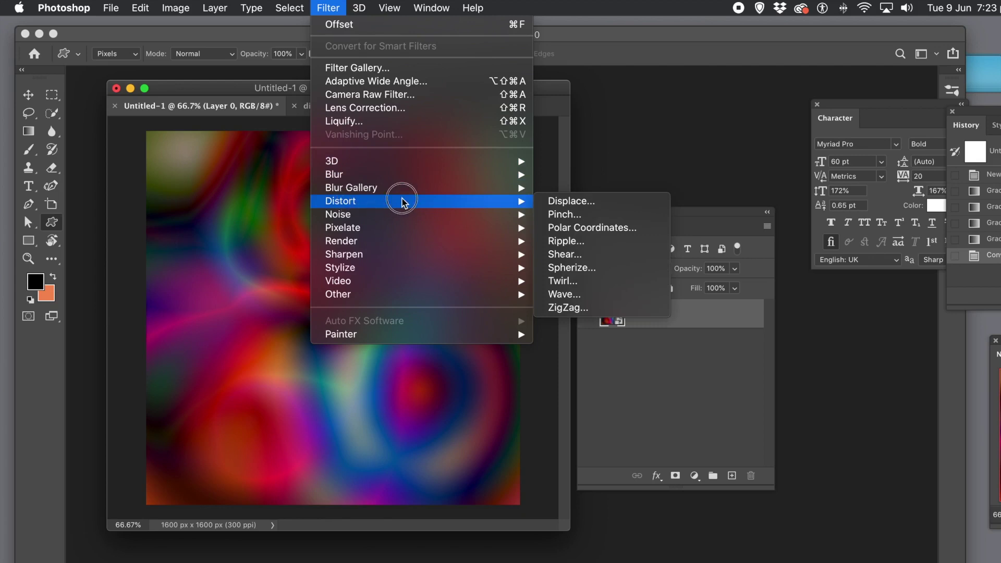
left_click(589, 204)
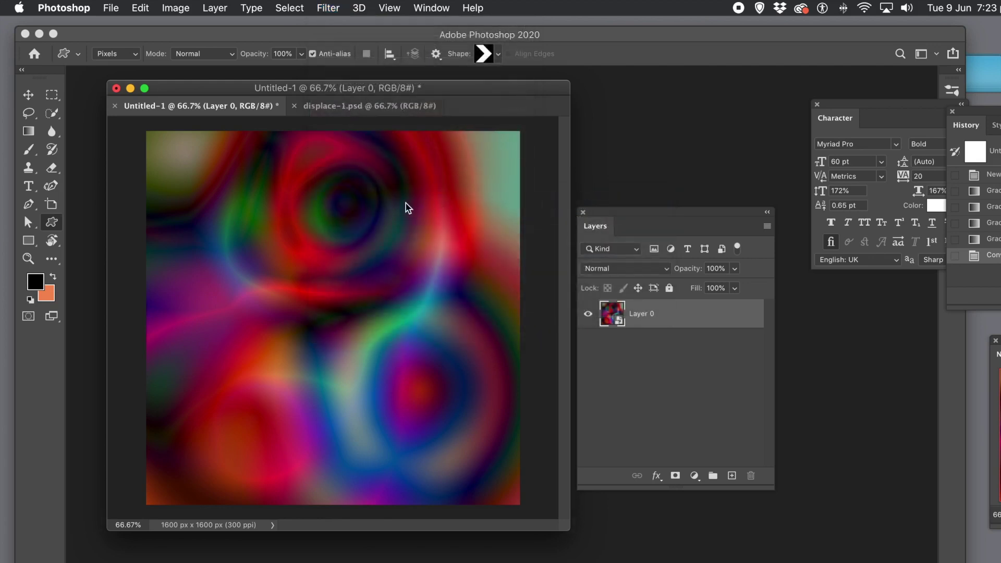
left_click_drag(842, 236, 450, 316)
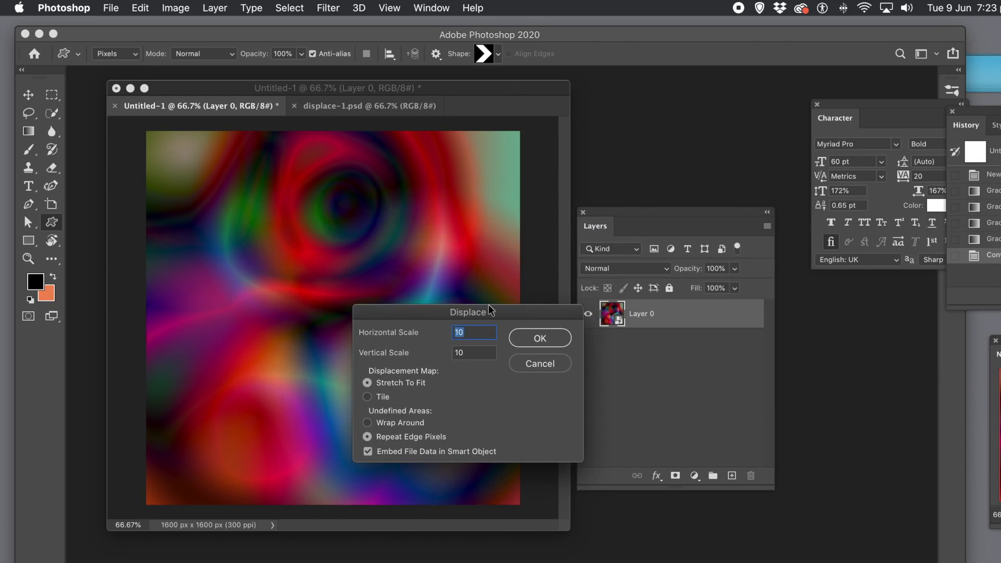
type("5050")
left_click(368, 397)
left_click(367, 424)
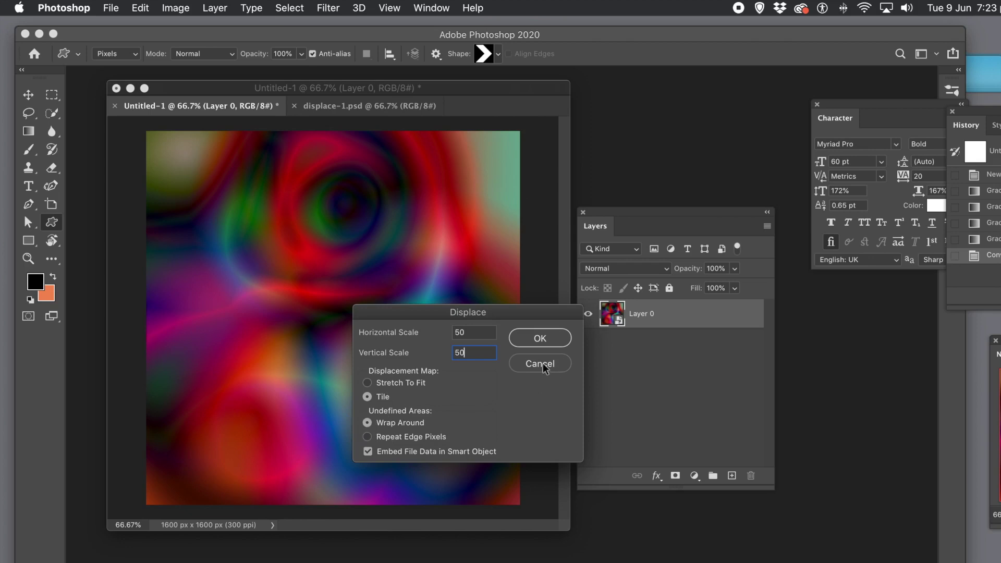
left_click(542, 341)
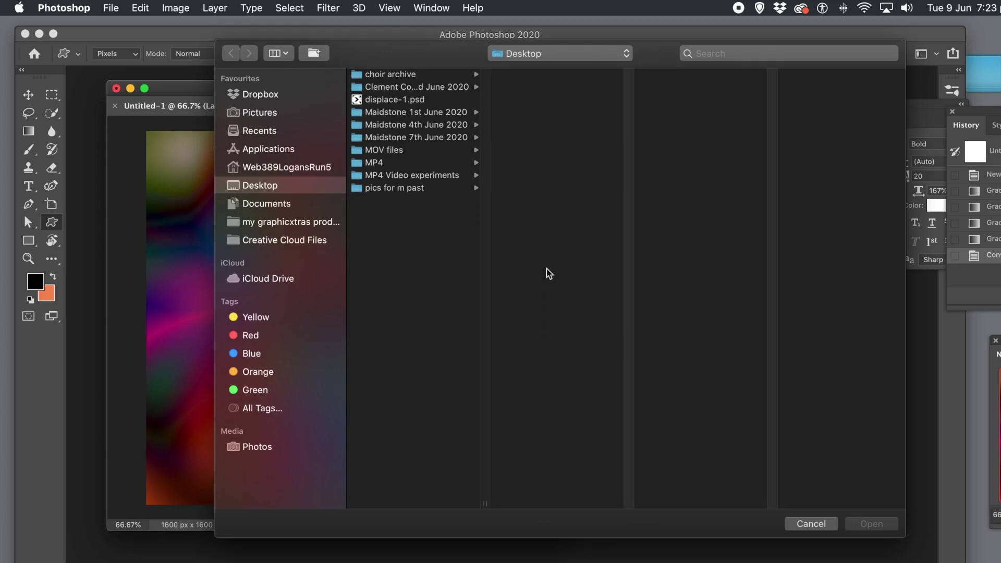
left_click(394, 100)
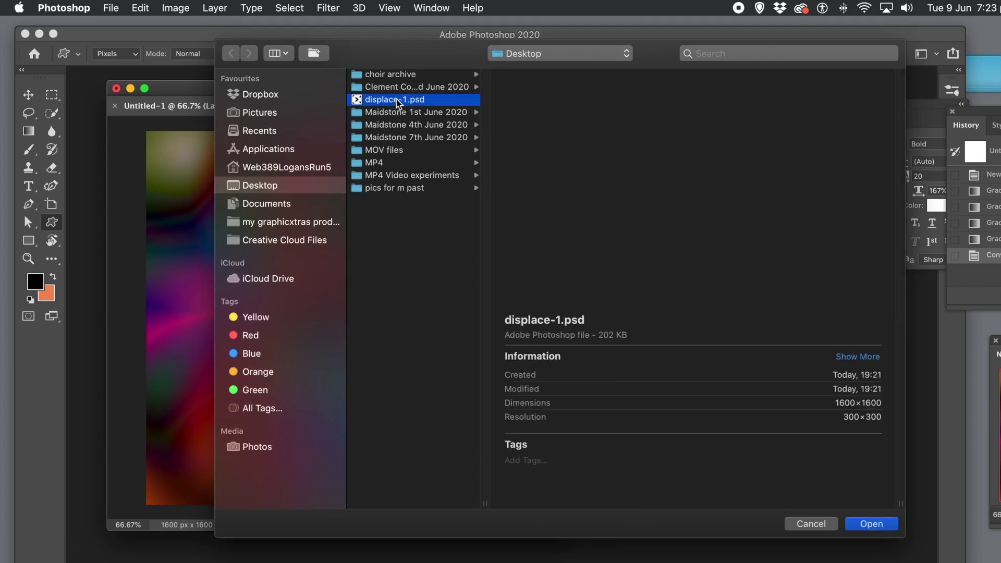
left_click(859, 524)
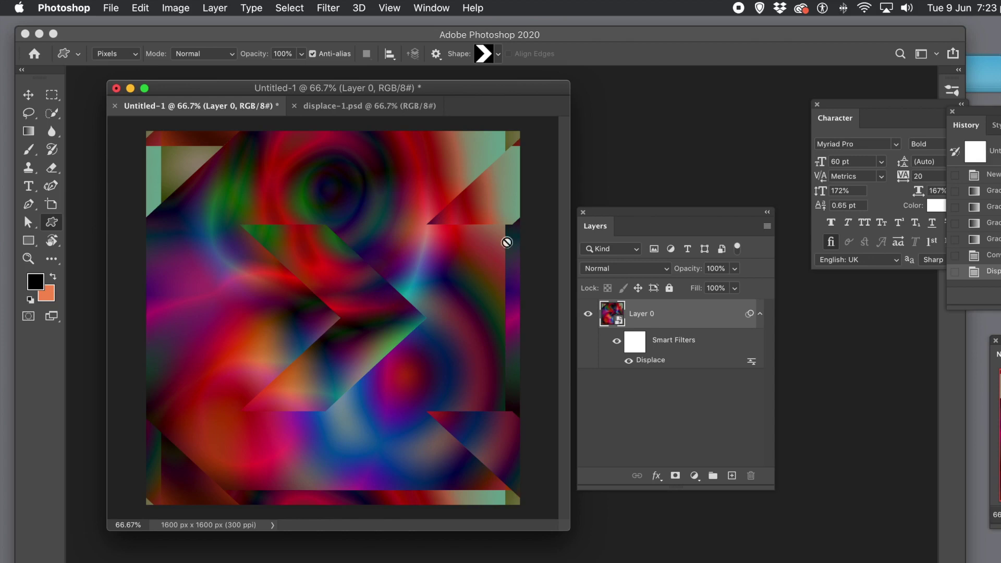
Step: Apply a second Displace filter with the same settings, again using displace-1.psd as the displacement map
left_click(330, 10)
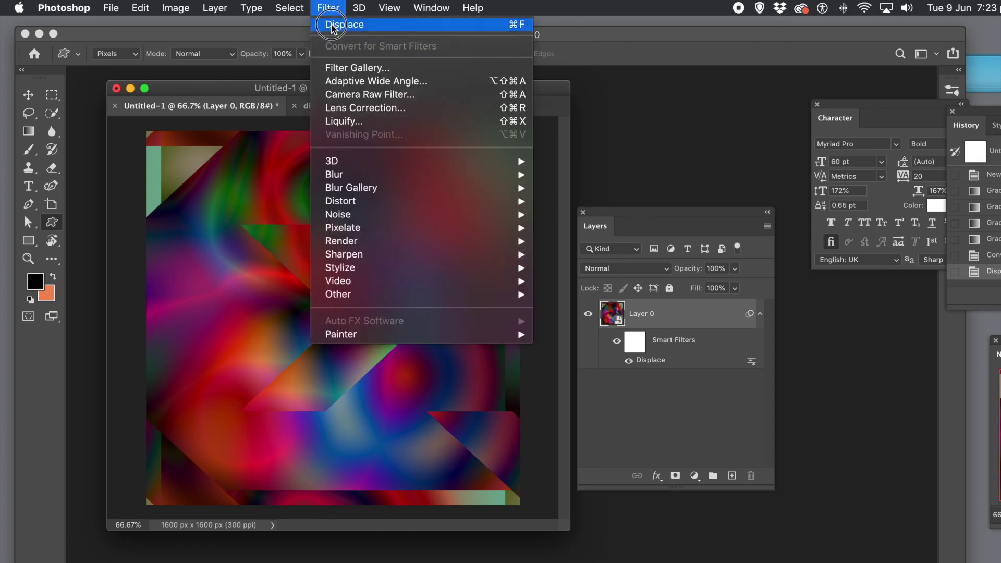
left_click(333, 26)
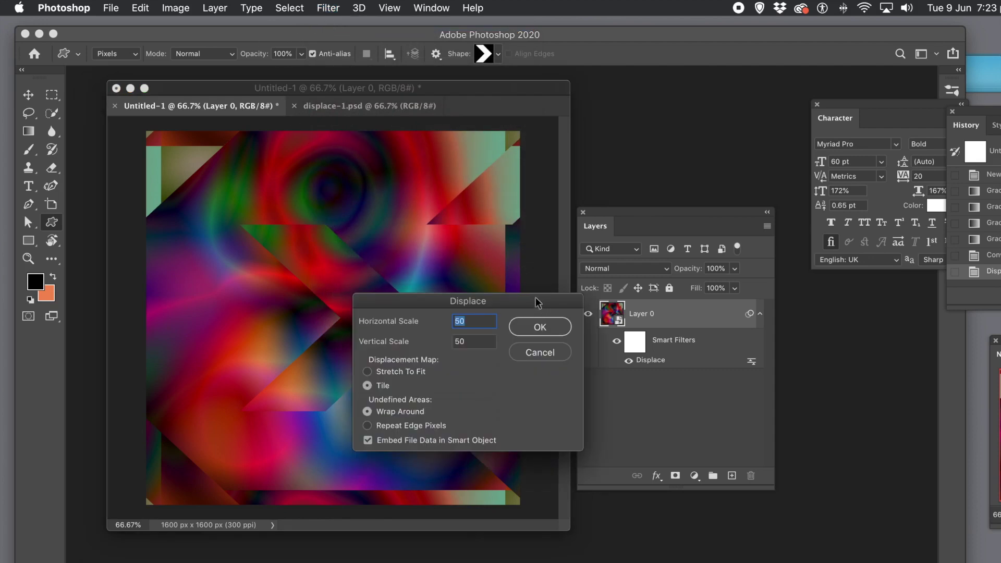
left_click(538, 328)
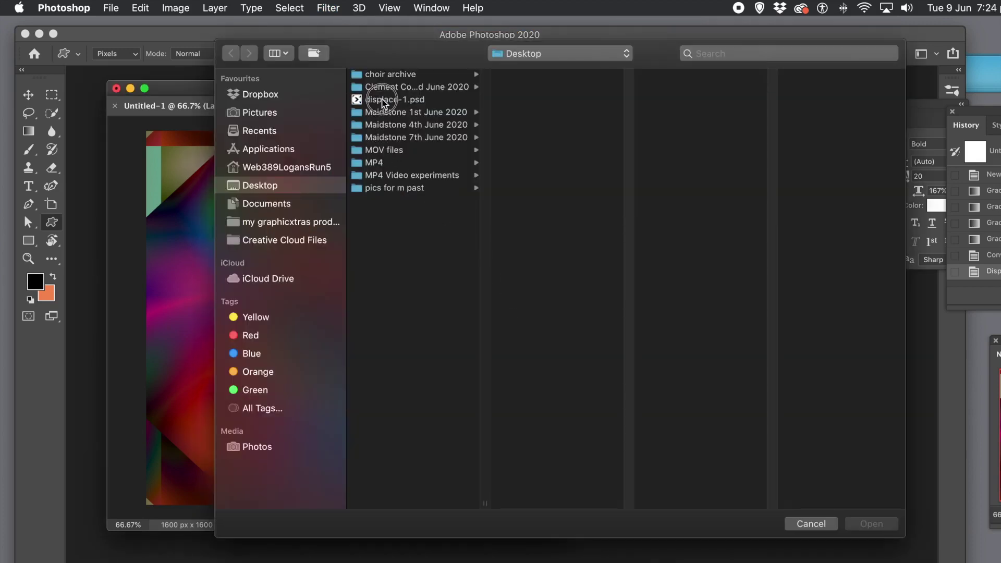
left_click(382, 100)
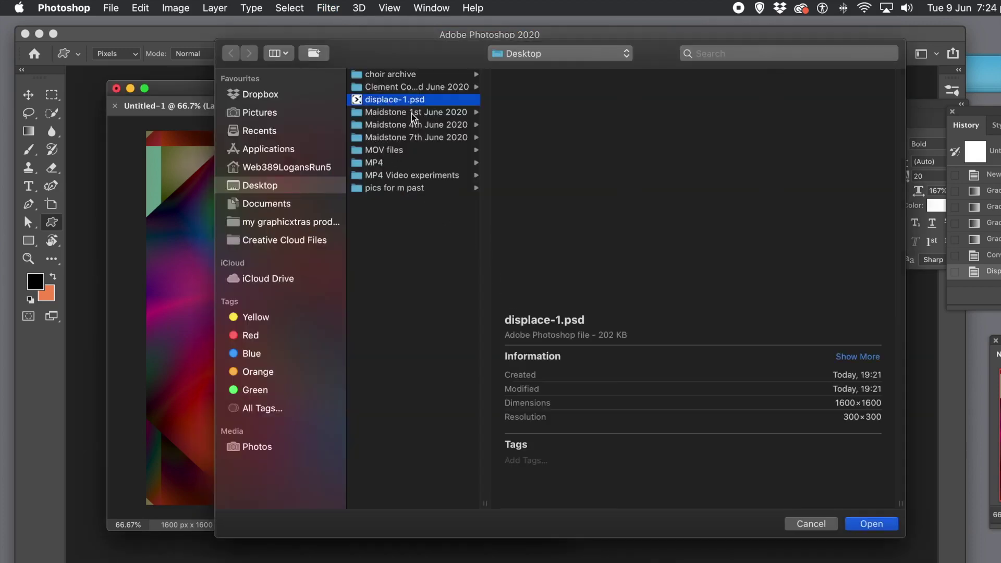
left_click(877, 523)
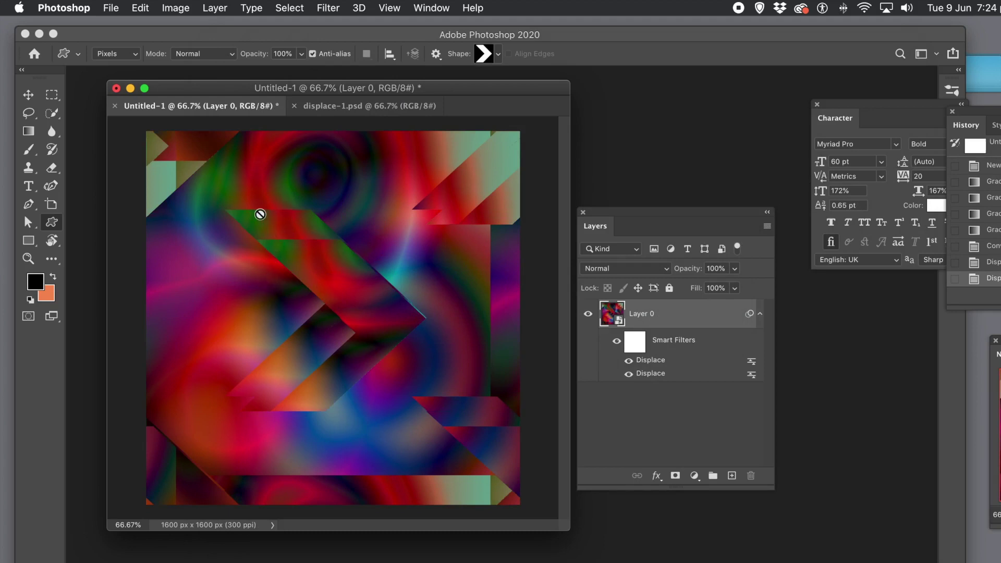
Step: Turn all of Layer 0's smart filters off and on again to compare the image with and without displacement
left_click_drag(642, 213, 424, 192)
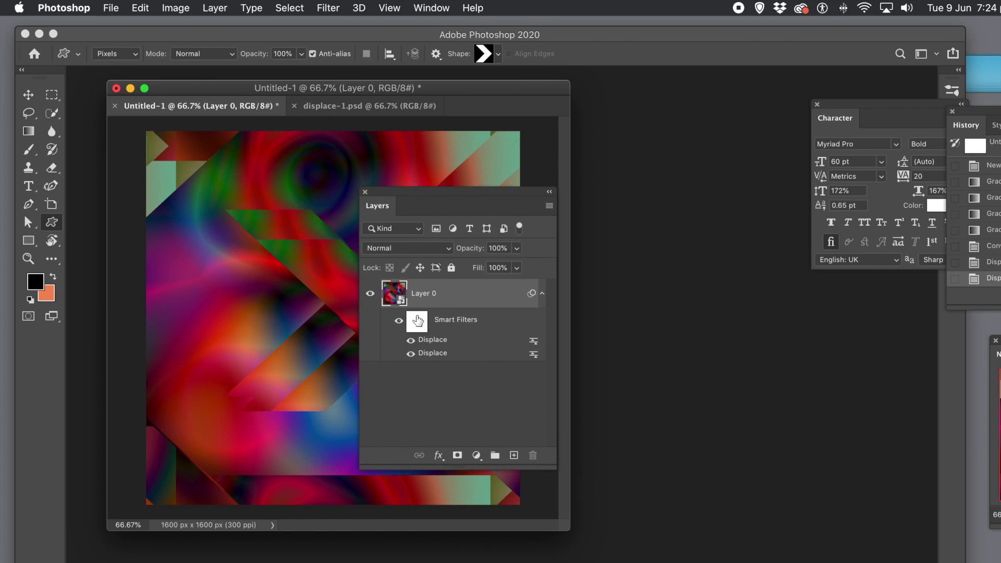
left_click(399, 322)
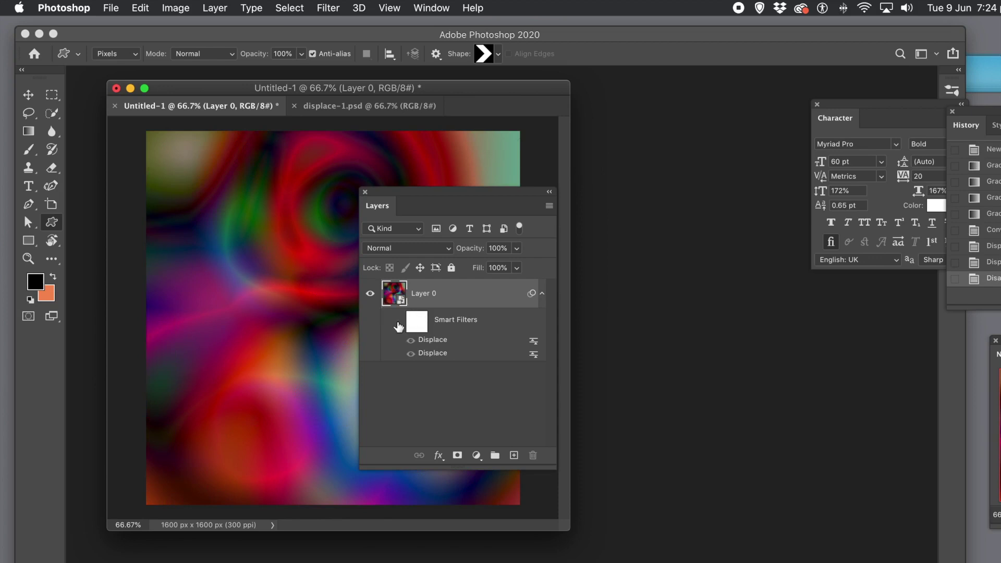
left_click(399, 322)
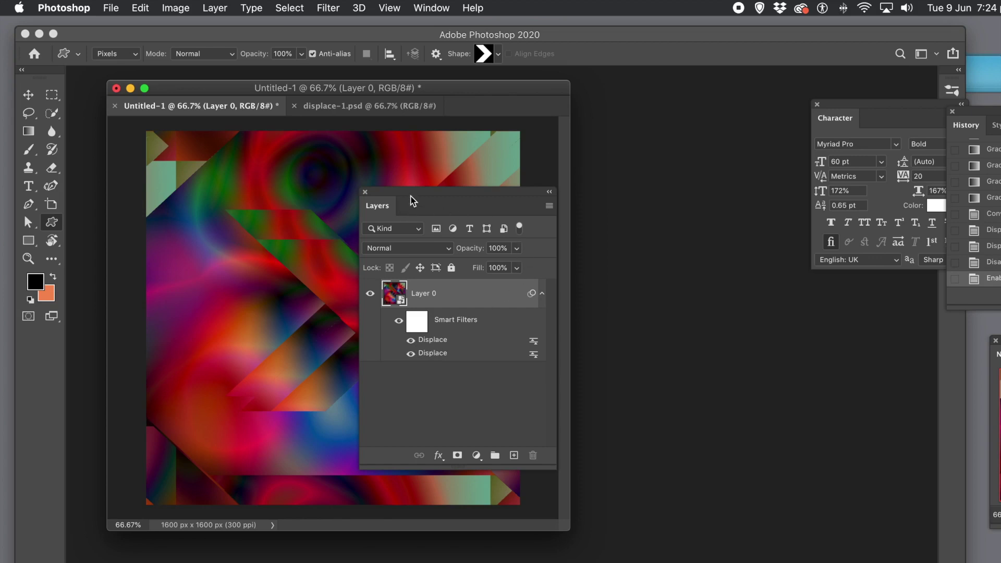
Step: Turn off the upper Displace filter and change the lower one to horizontal and vertical scale 10 with Repeat Edge Pixels, using displace-1.psd
left_click_drag(415, 194, 520, 188)
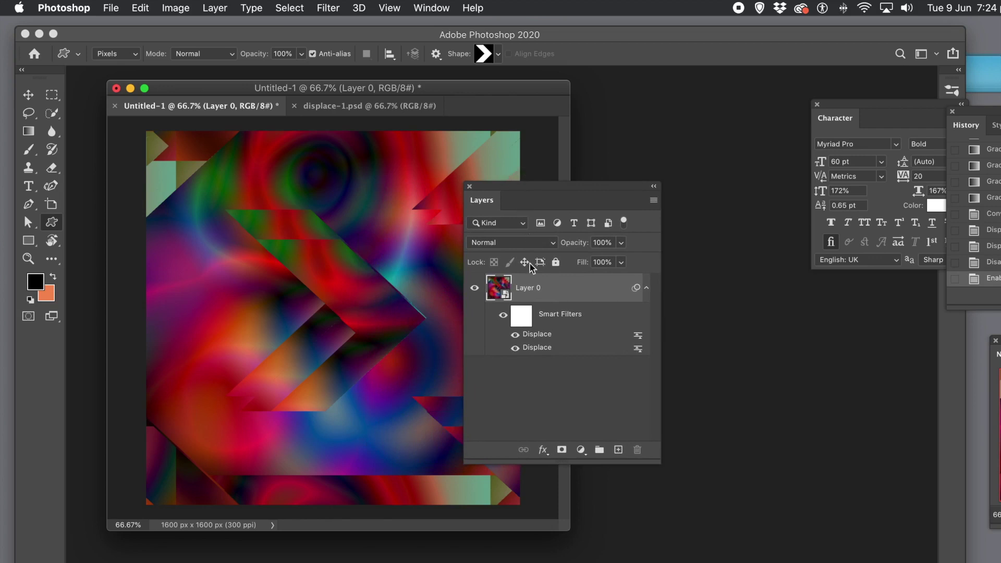
left_click(515, 336)
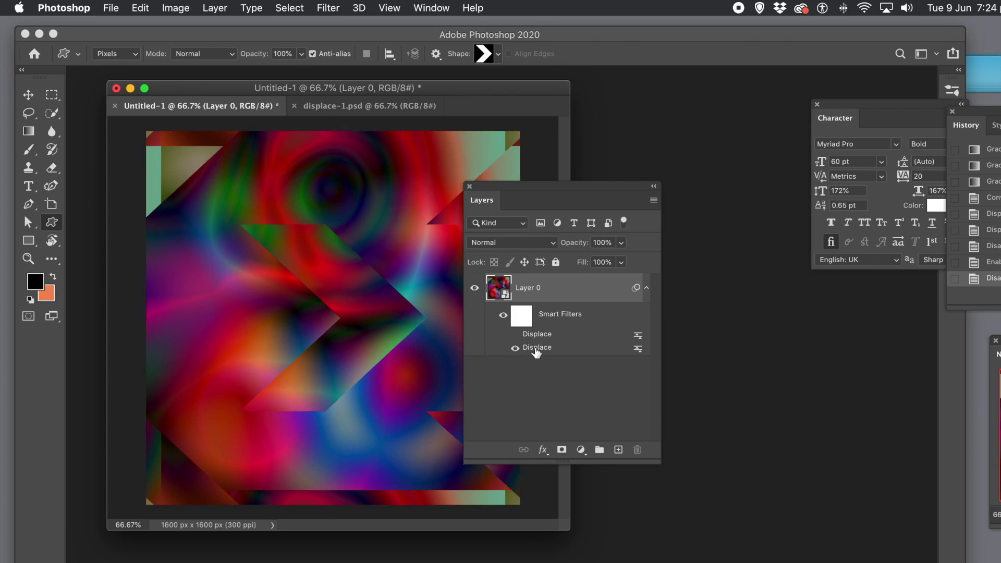
double_click(534, 348)
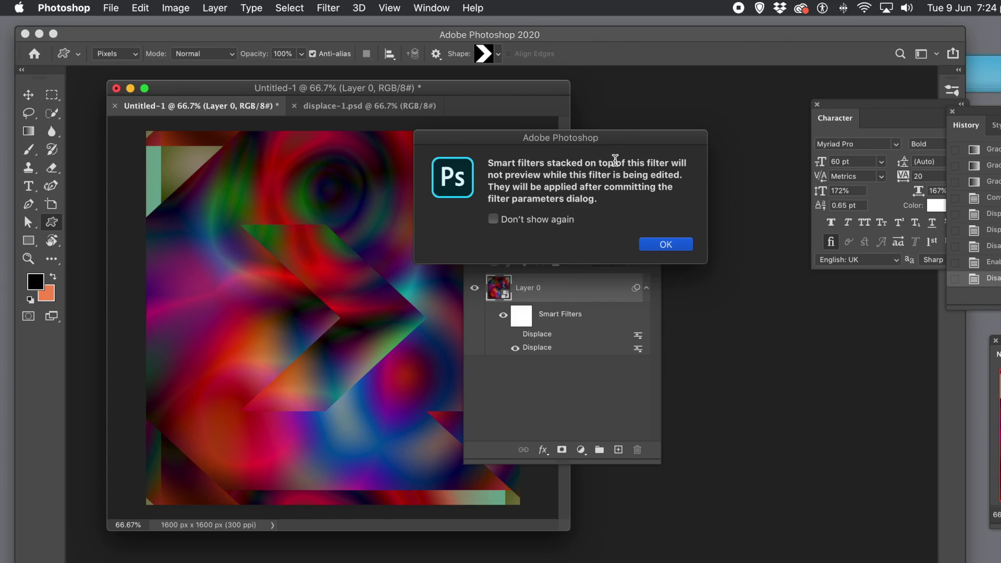
left_click(671, 245)
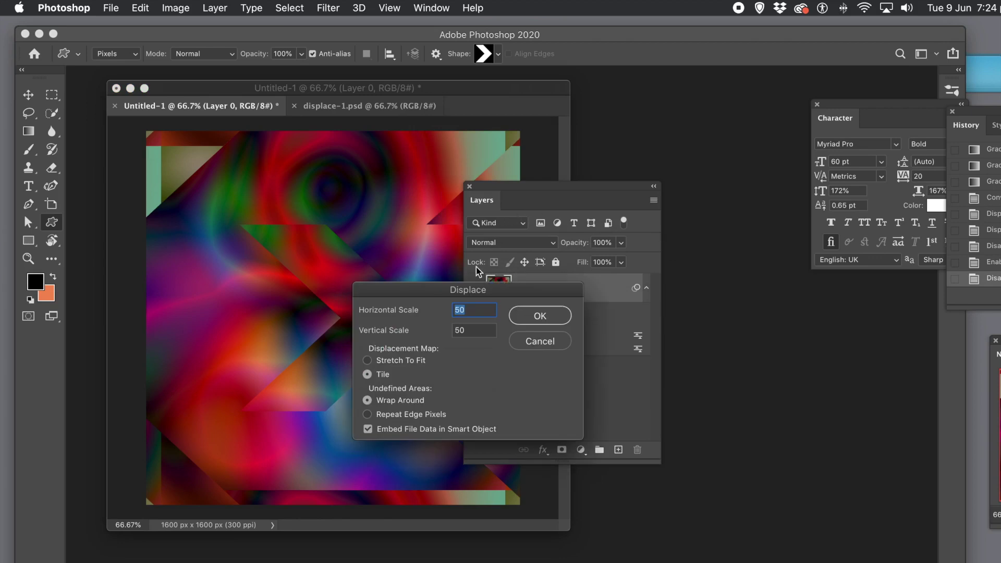
left_click_drag(467, 290, 365, 197)
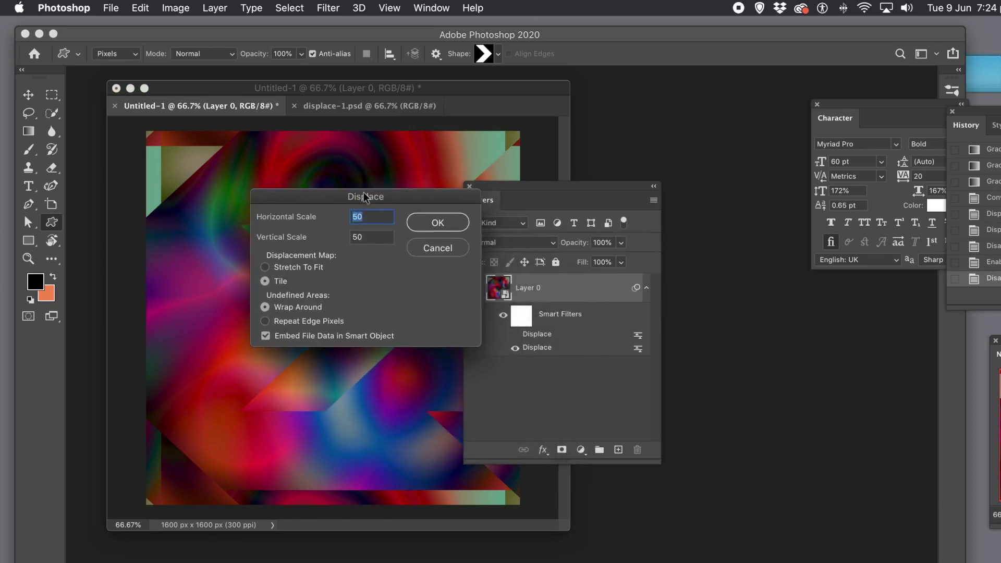
left_click(267, 321)
type("1")
key("Tab")
type("1")
key("Tab")
left_click(446, 225)
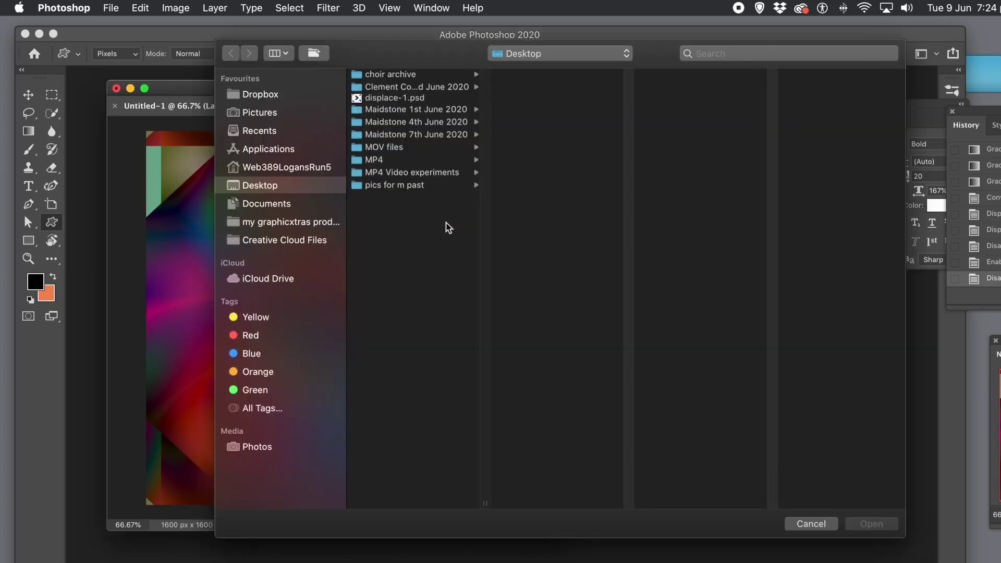
left_click(411, 100)
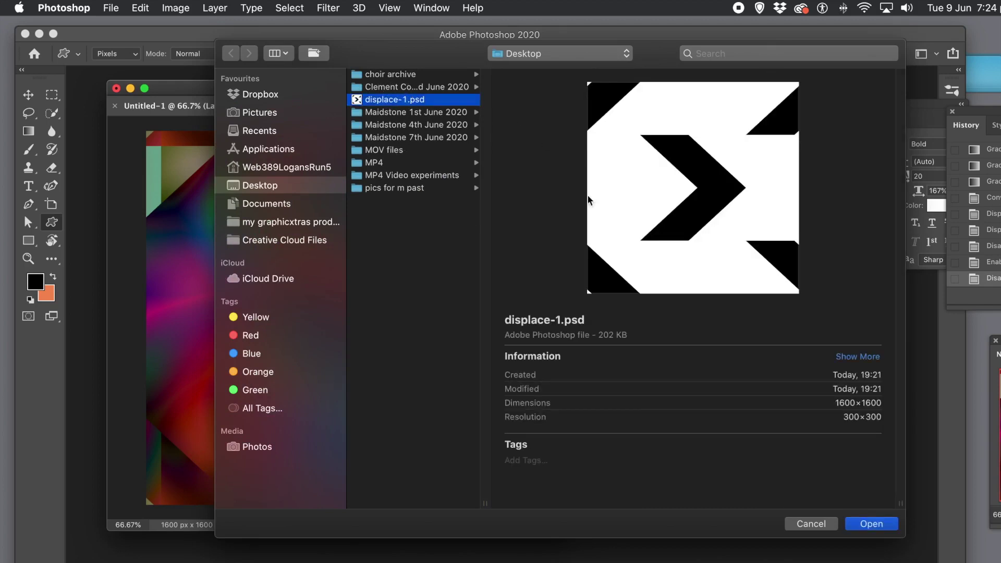
left_click(871, 524)
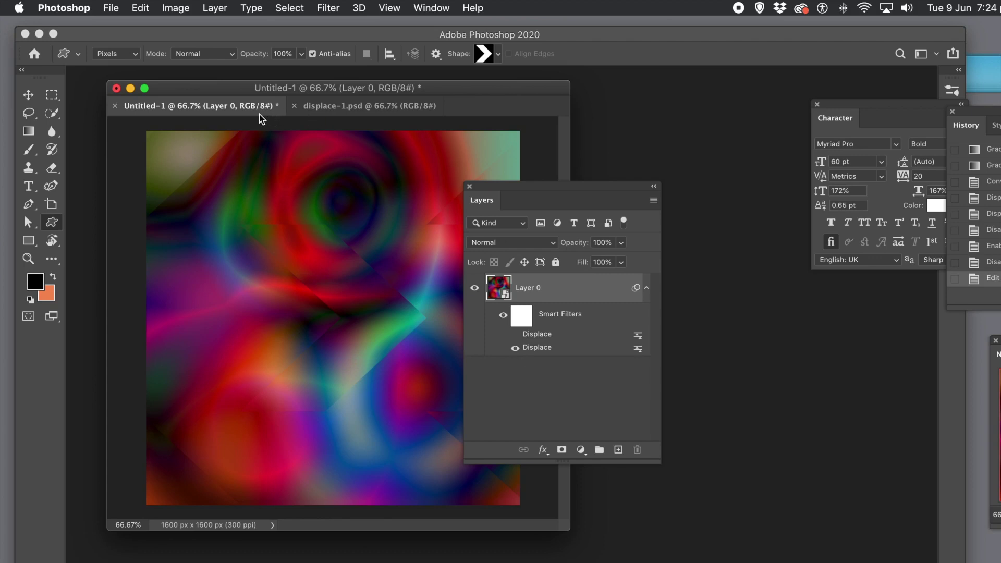
Step: Resize the displace-1.psd pattern image to 200 by 200 pixels
left_click(316, 107)
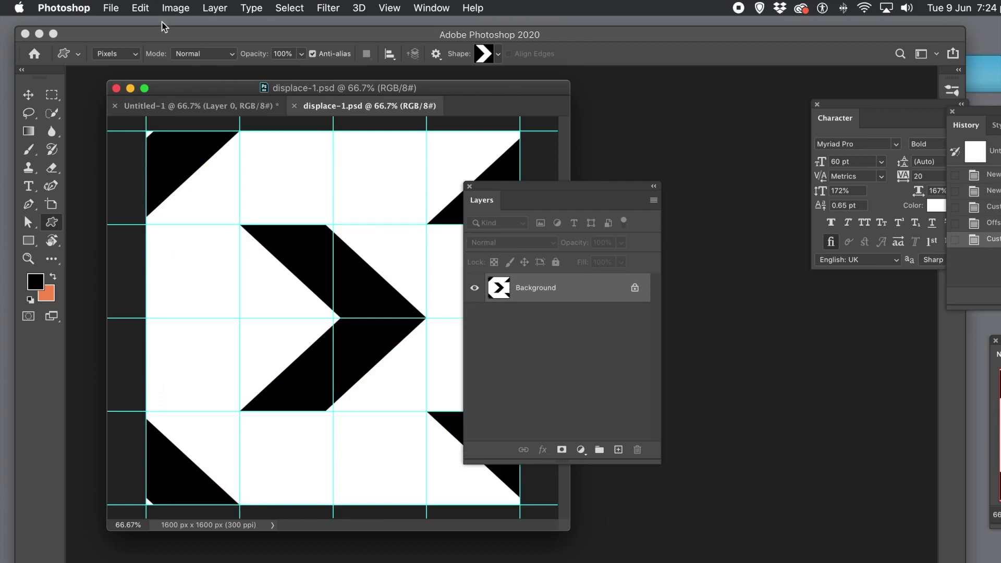
left_click(178, 9)
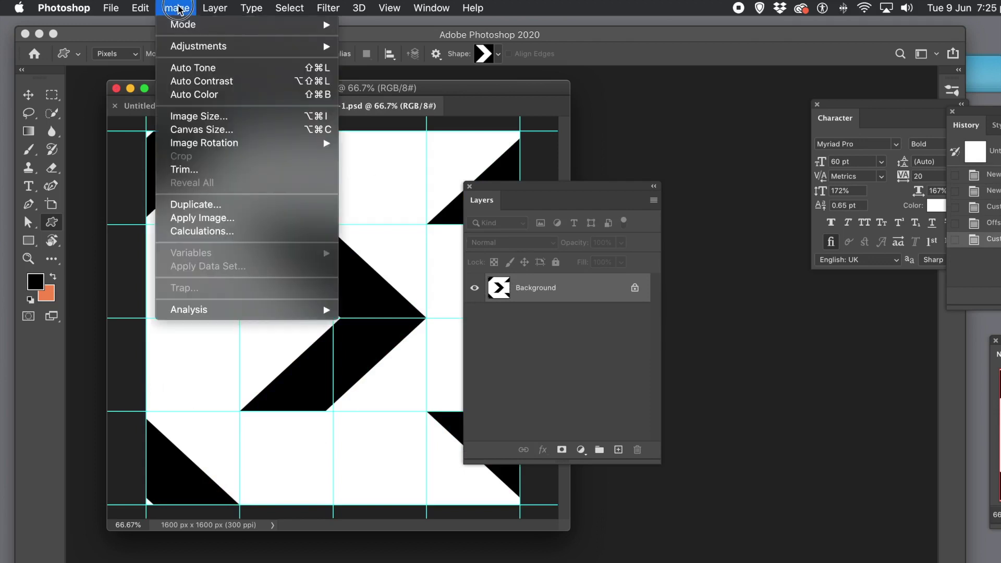
left_click(208, 117)
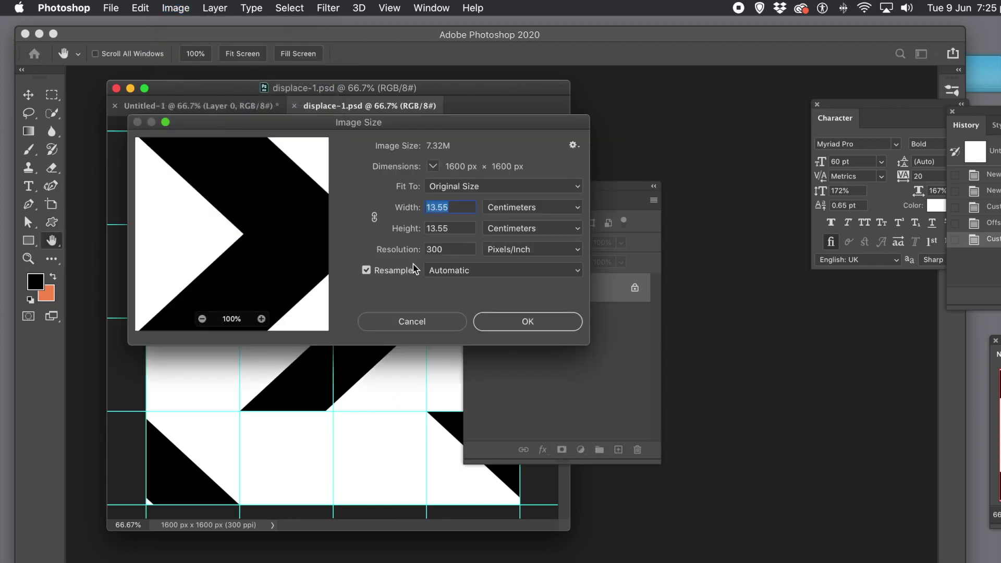
left_click(535, 207)
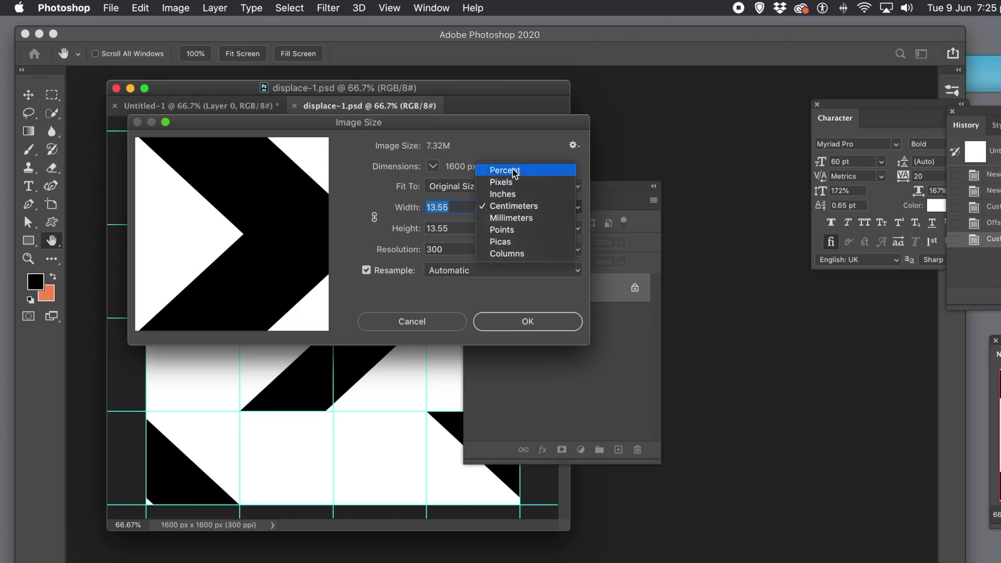
left_click(509, 182)
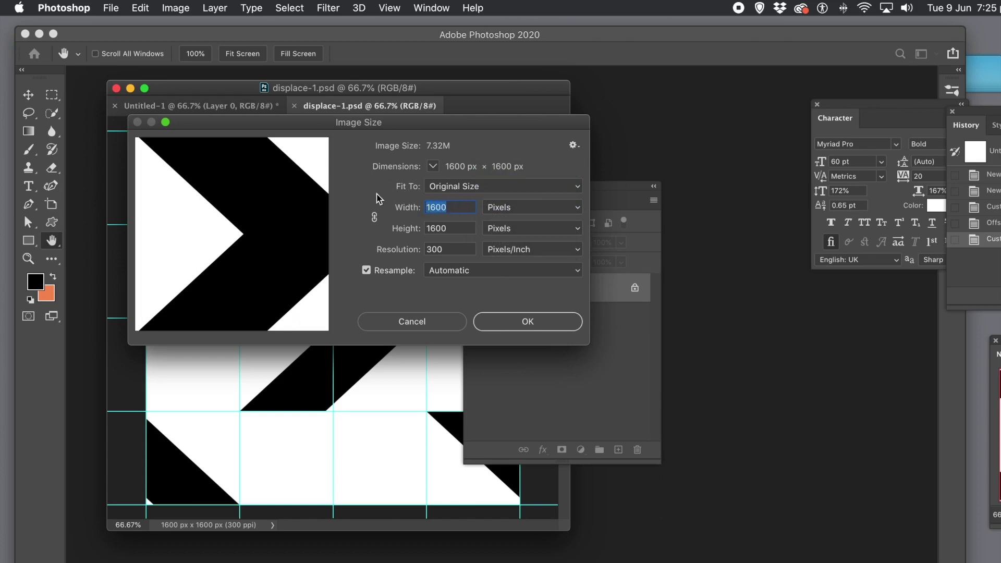
type("200")
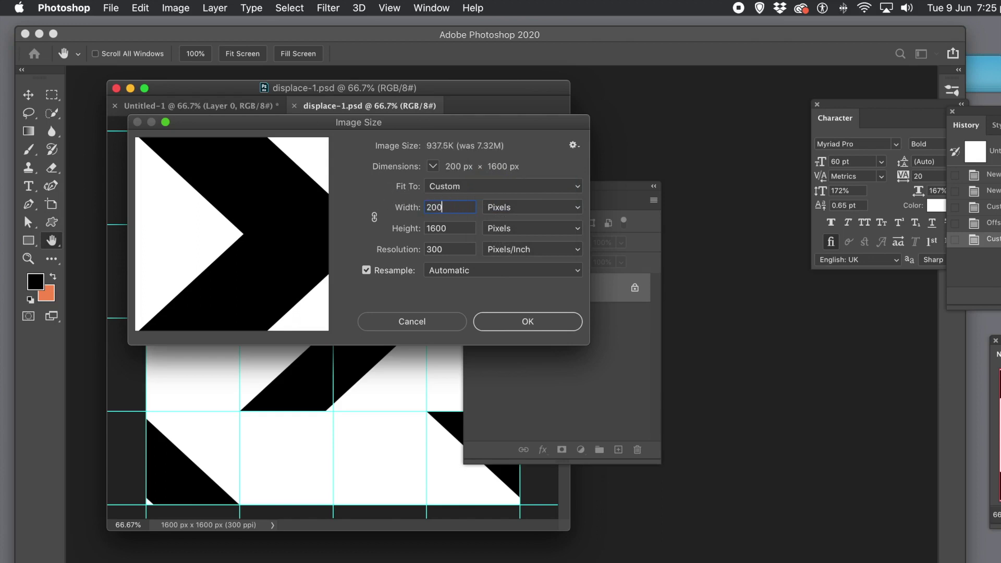
key("Tab")
type("200")
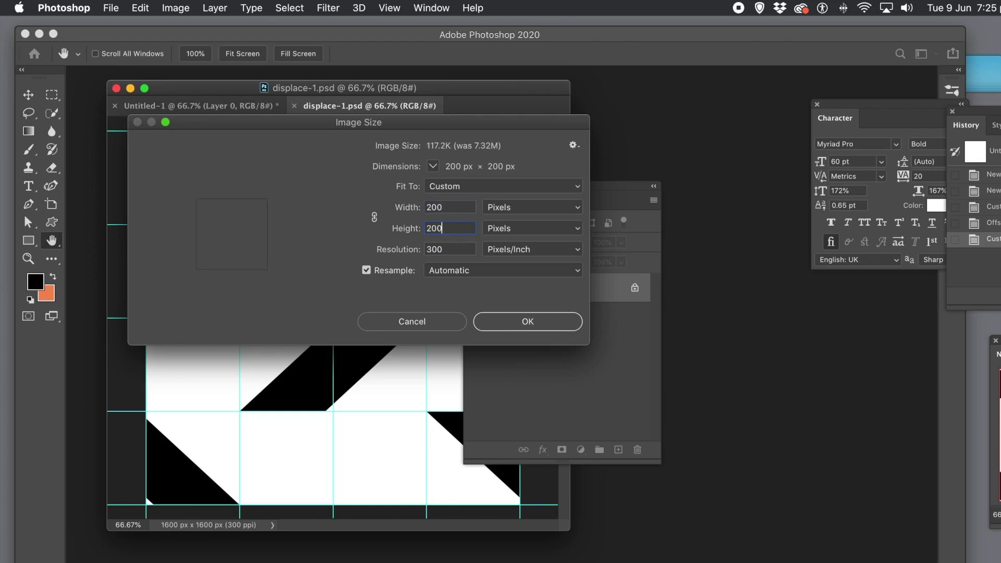
key("Tab")
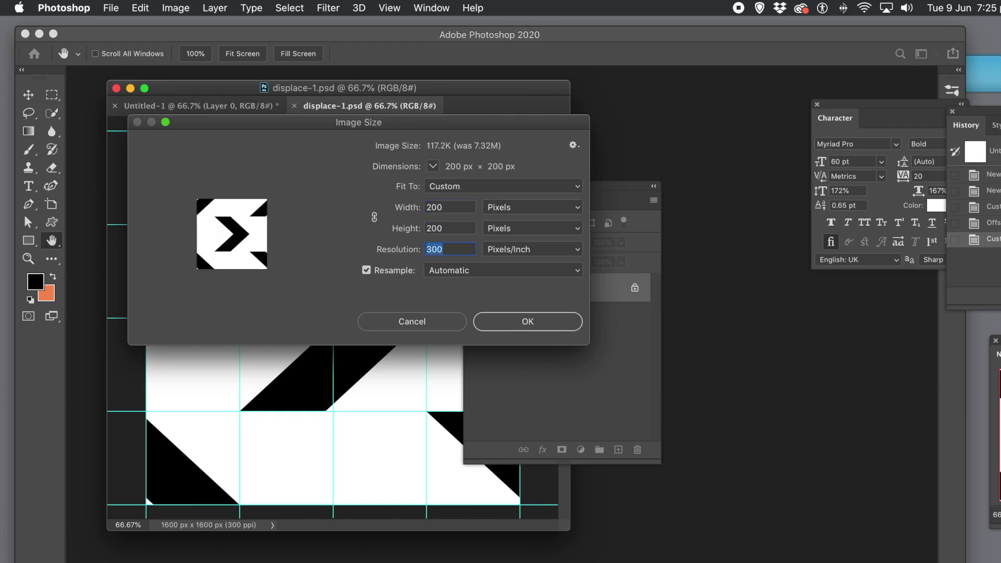
left_click(524, 323)
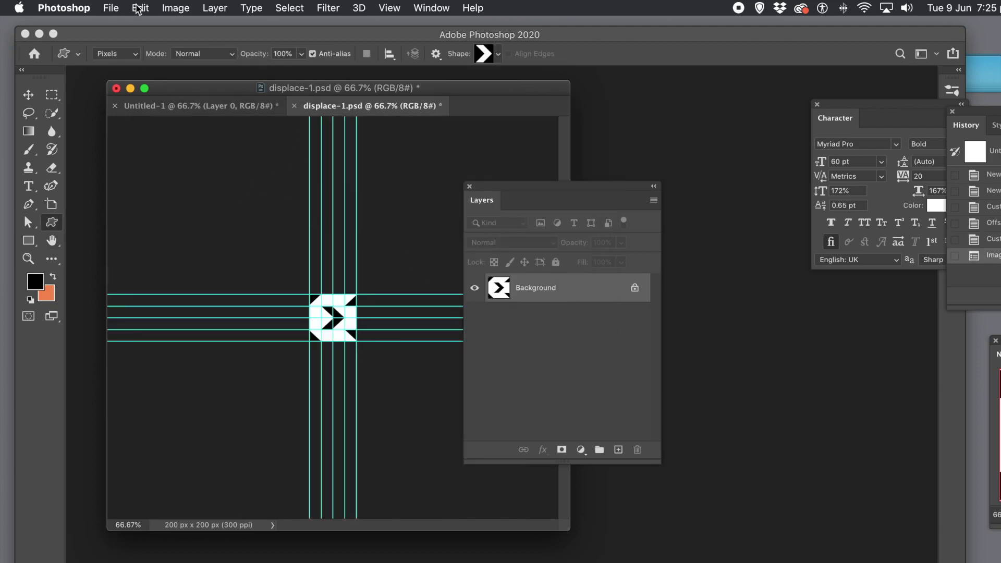
Step: Save the resized pattern to the Desktop as a separate file named displace-2.psd
left_click(109, 9)
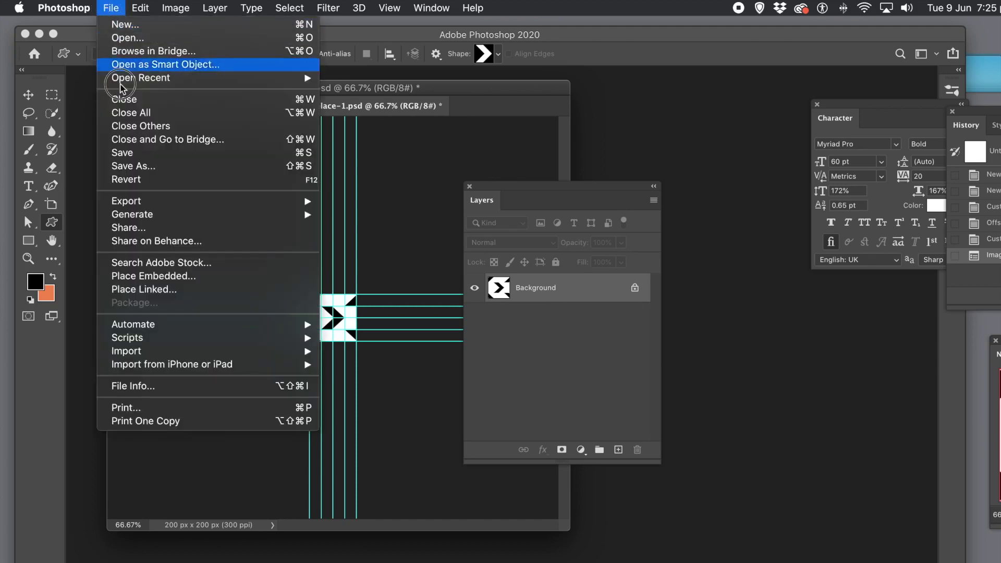
left_click(146, 172)
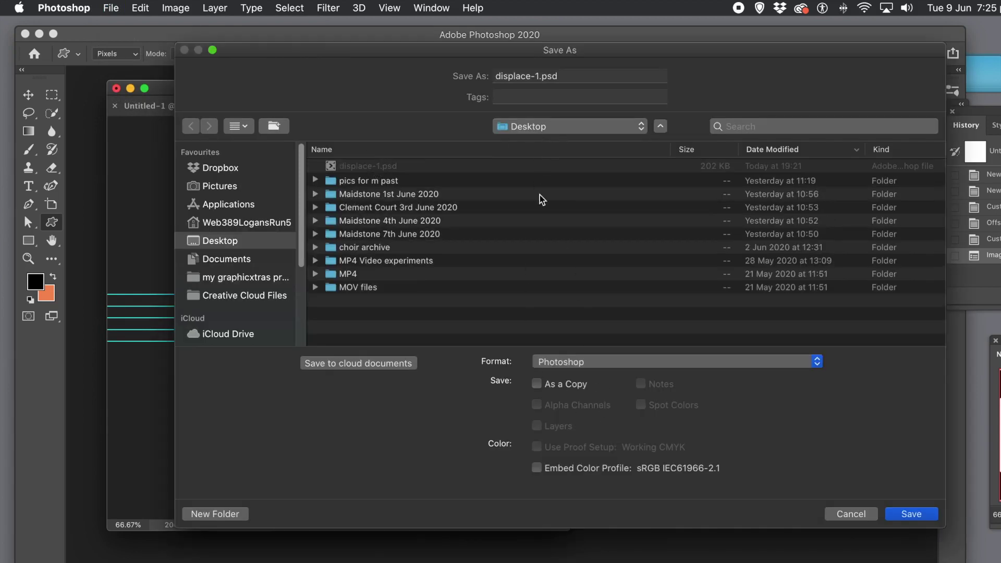
left_click(535, 76)
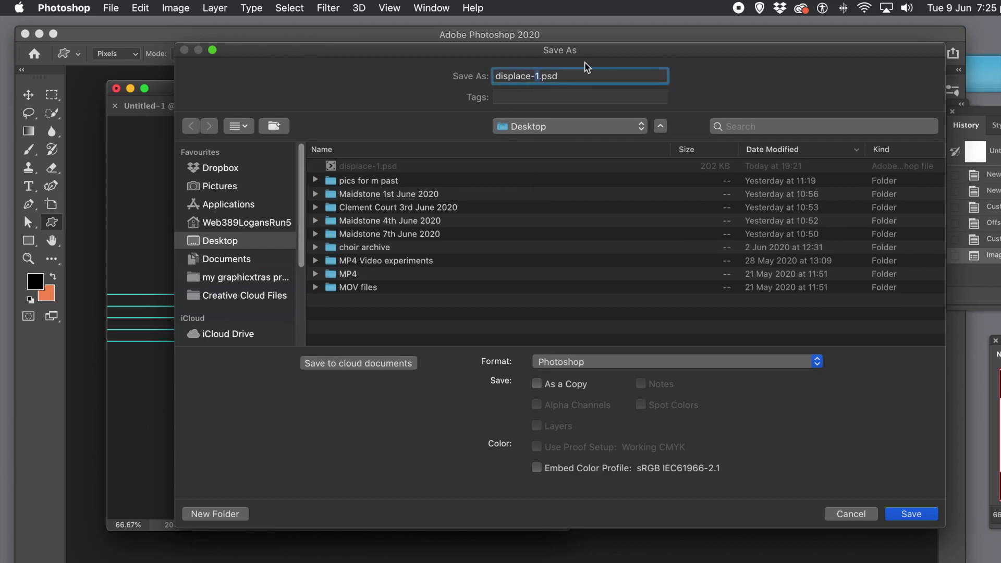
type("2")
left_click(906, 515)
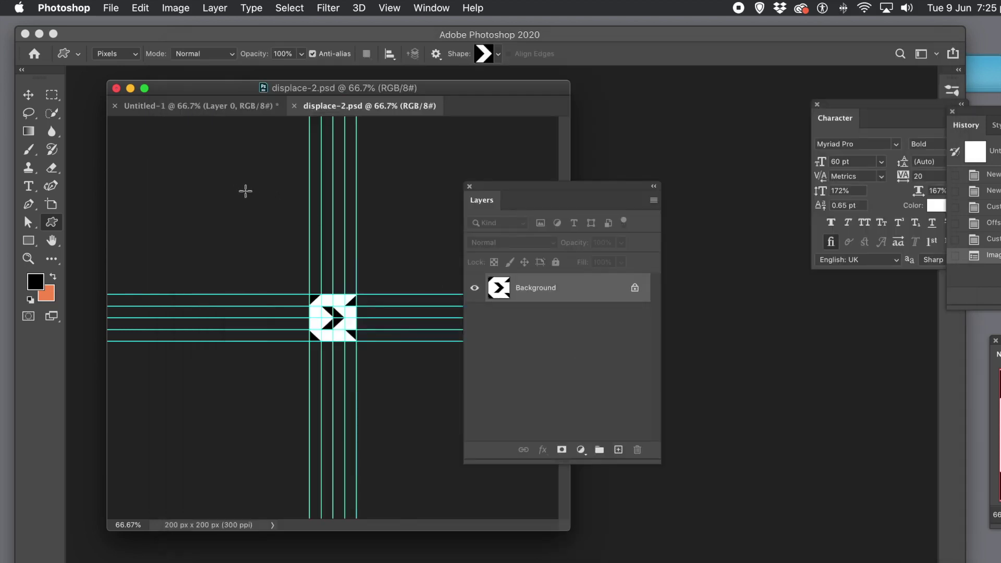
Step: On the gradient image, turn off the remaining Displace filter and add one at scale 100 both ways, Tile and Repeat Edge Pixels, using displace-2.psd
left_click(233, 108)
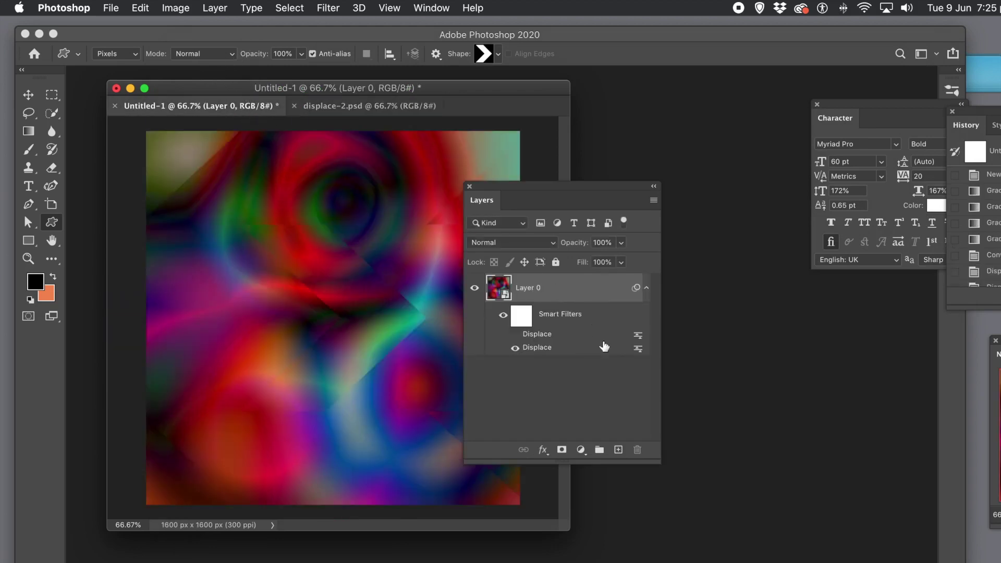
left_click(514, 348)
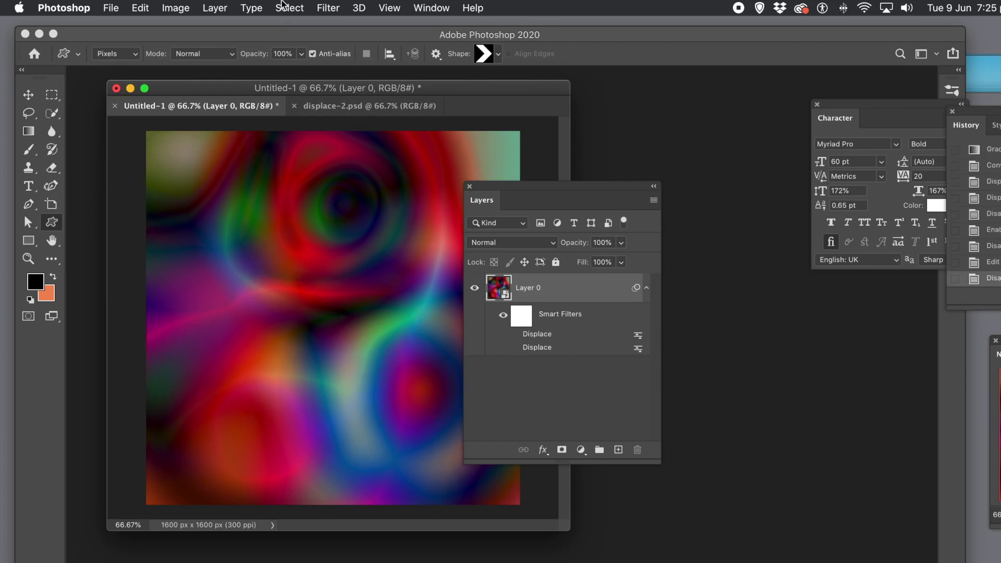
left_click(329, 8)
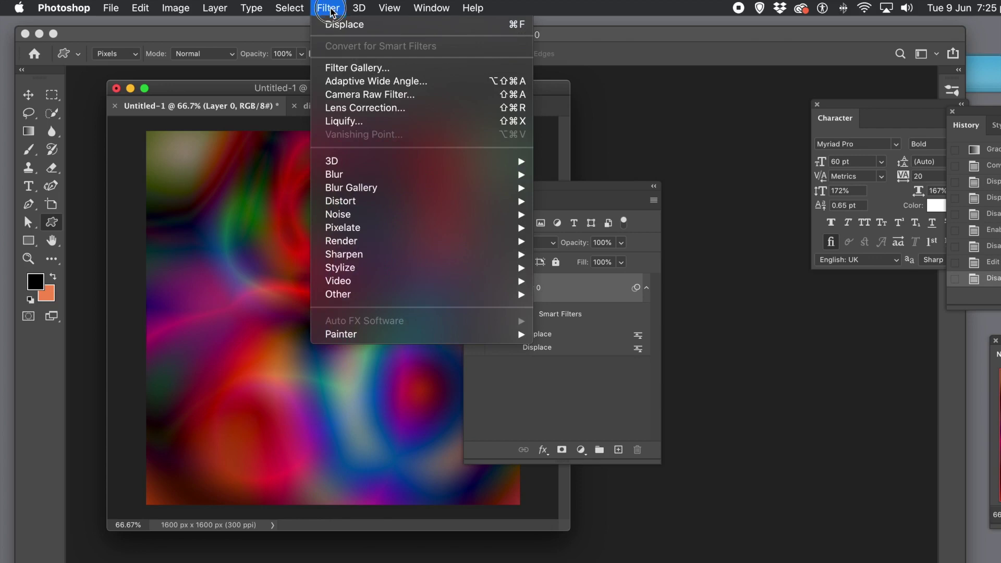
mouse_move(347, 203)
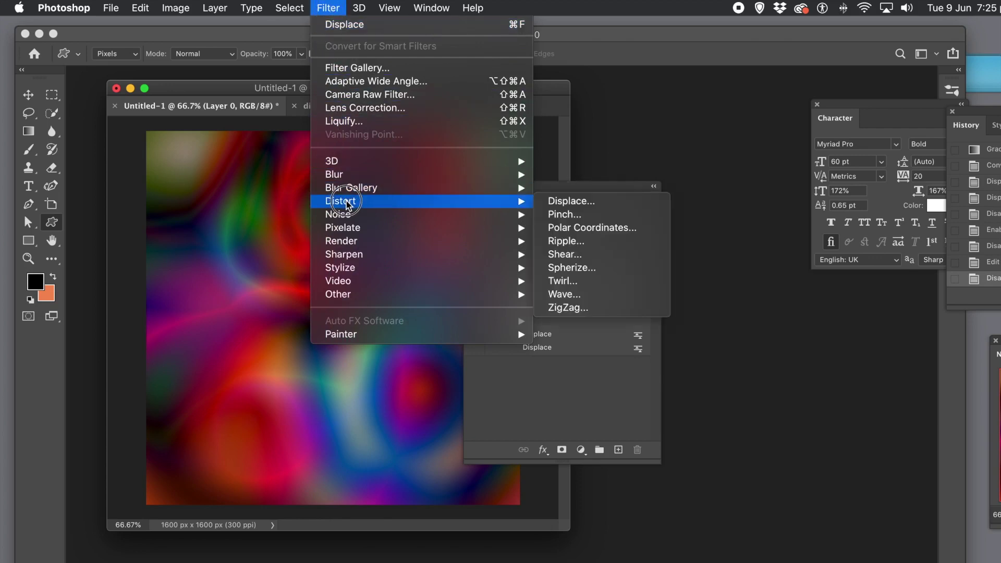
left_click(593, 207)
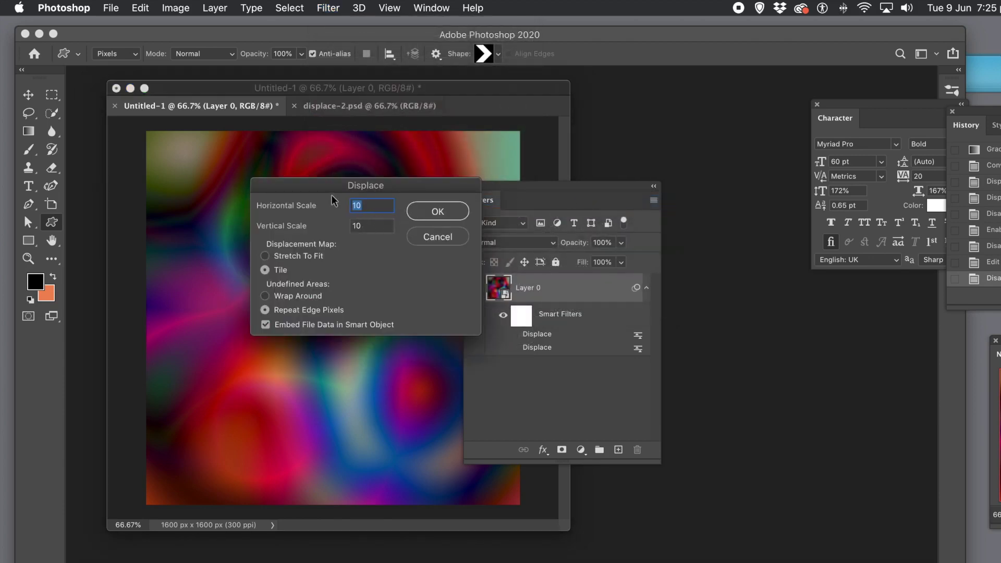
left_click_drag(332, 191, 422, 197)
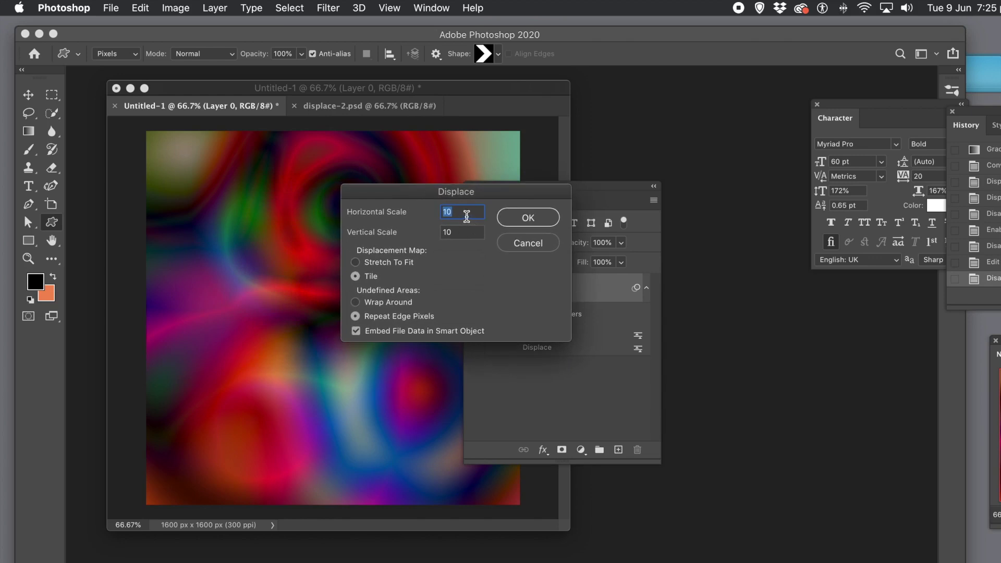
type("1")
key("Tab")
type("100")
key("Tab")
left_click(537, 217)
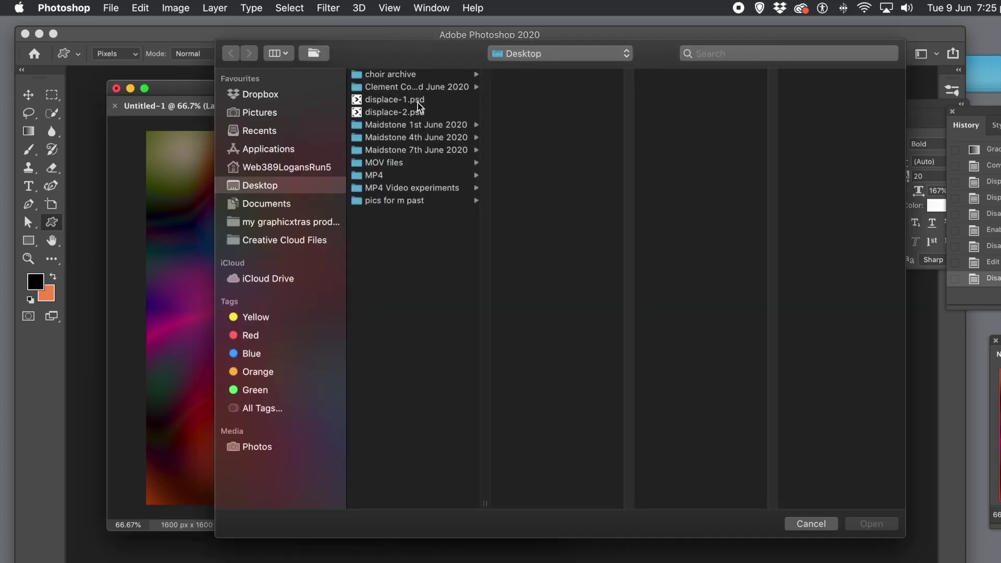
left_click(414, 114)
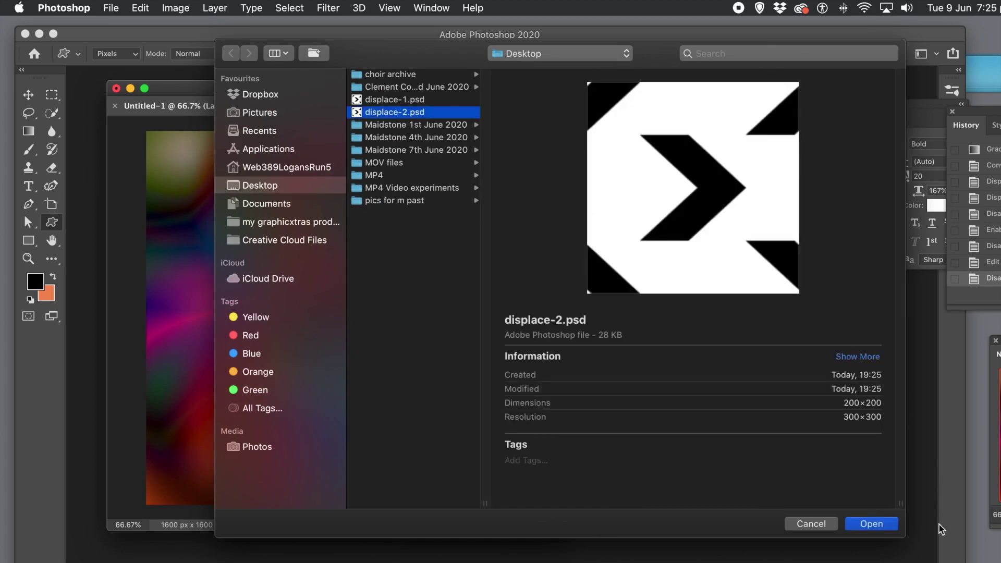
left_click(873, 522)
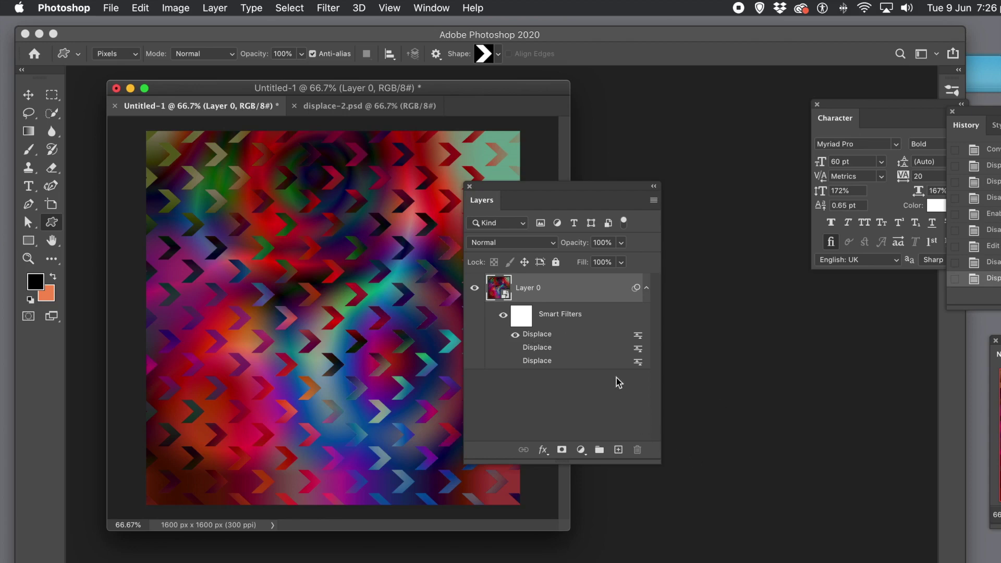
Step: Turn off the newest Displace filter and step displace-2.psd back through its history to the blank white canvas without guides
left_click(515, 336)
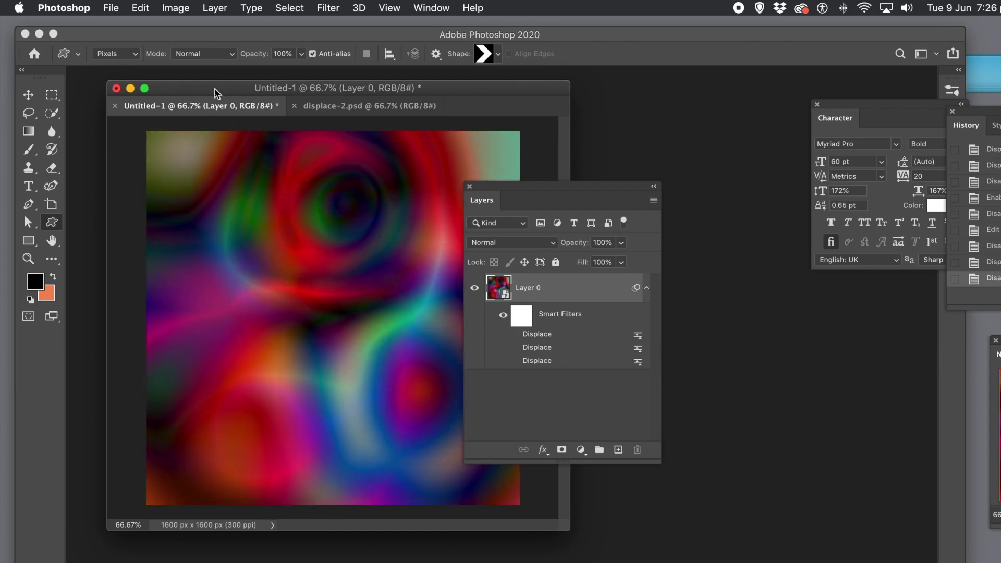
left_click(345, 107)
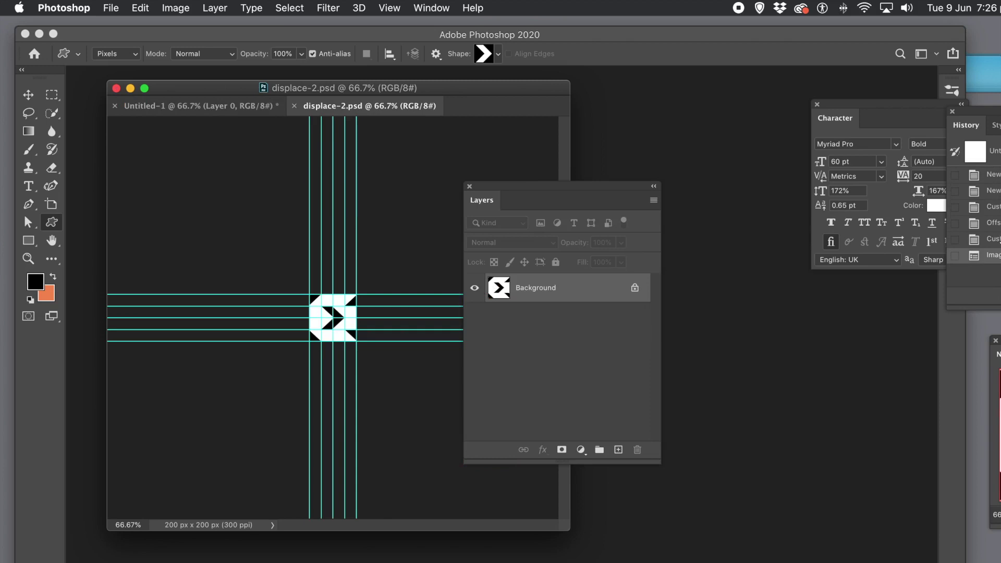
key("super+z")
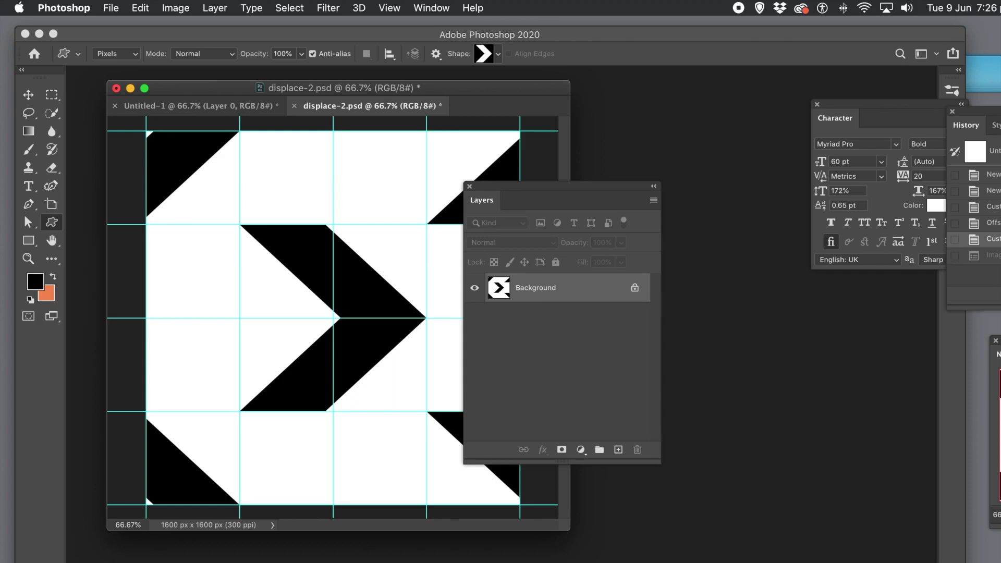
left_click(996, 175)
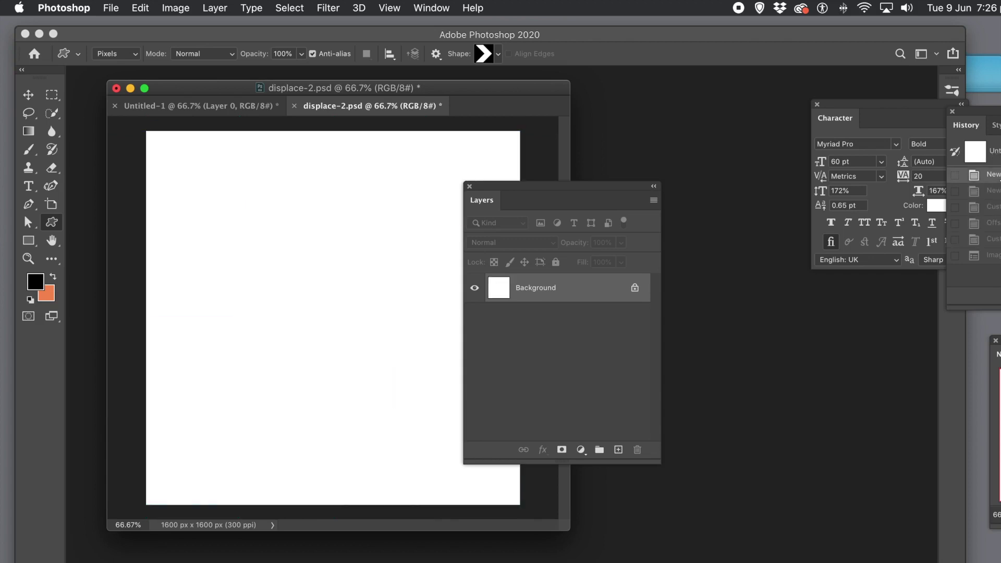
left_click_drag(498, 185, 565, 189)
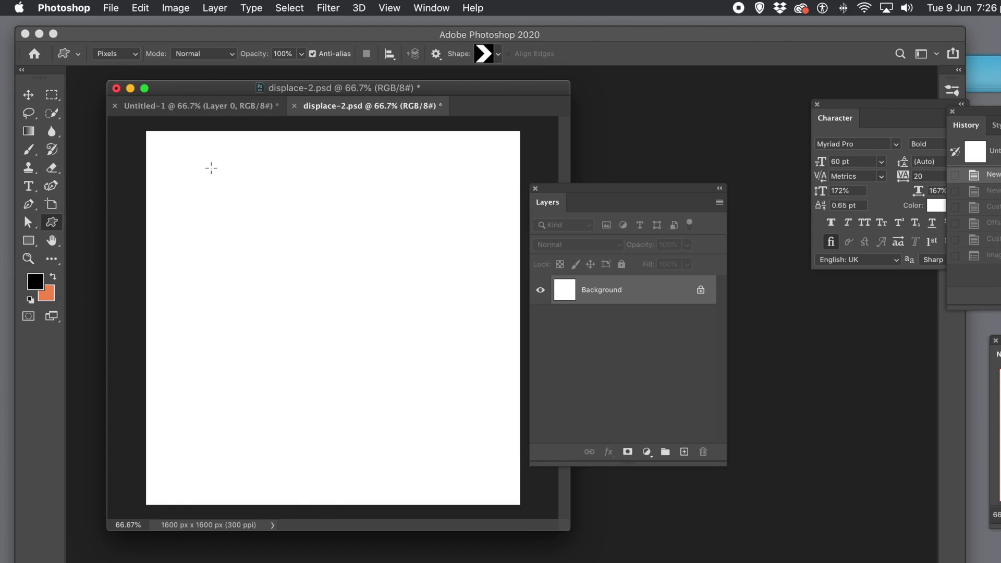
Step: Paint one large black chevron and several smaller black chevrons of varied sizes across the upper part of the blank canvas
left_click_drag(215, 167, 391, 369)
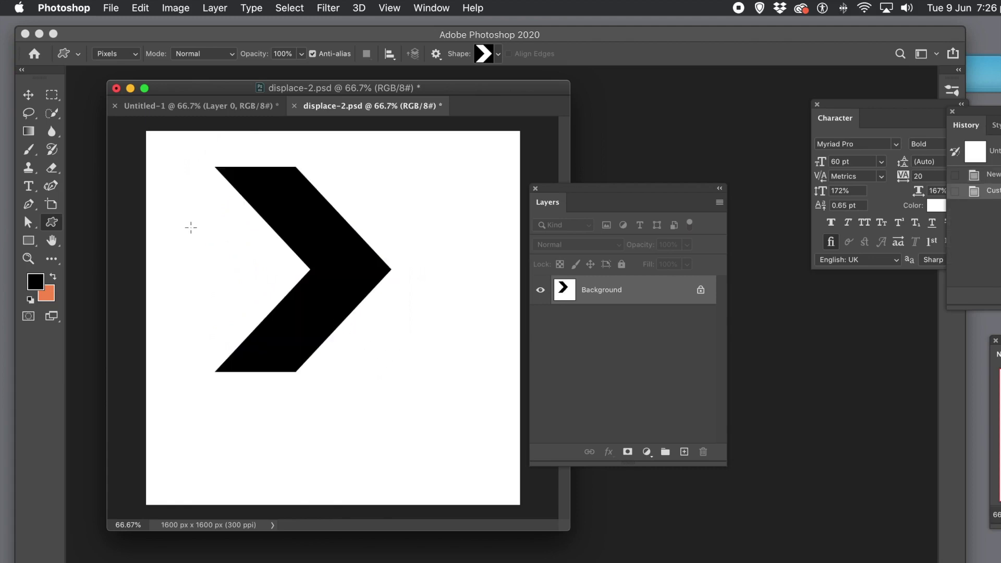
left_click_drag(178, 210, 272, 312)
left_click_drag(329, 141, 420, 261)
left_click_drag(403, 146, 470, 221)
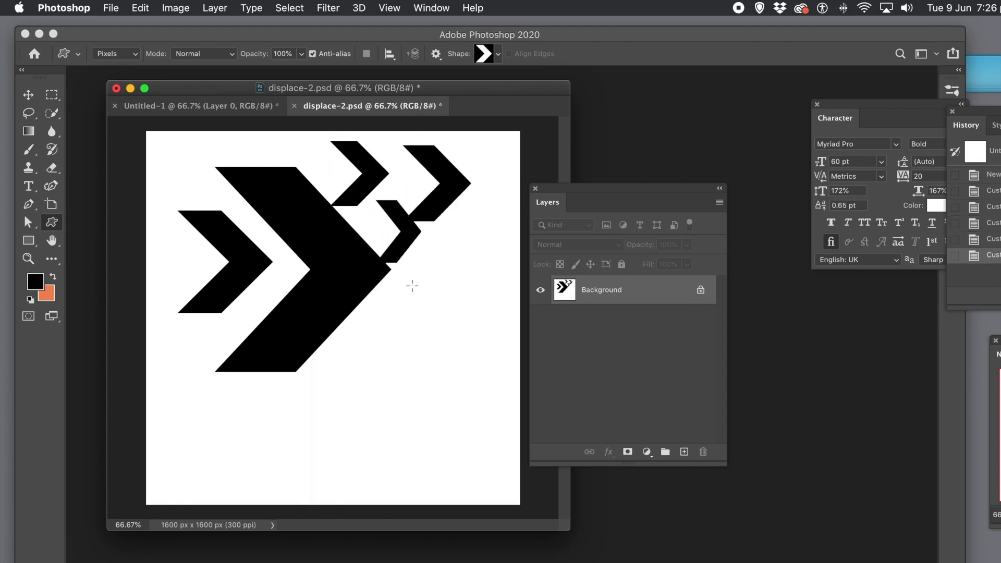
left_click_drag(405, 256, 444, 294)
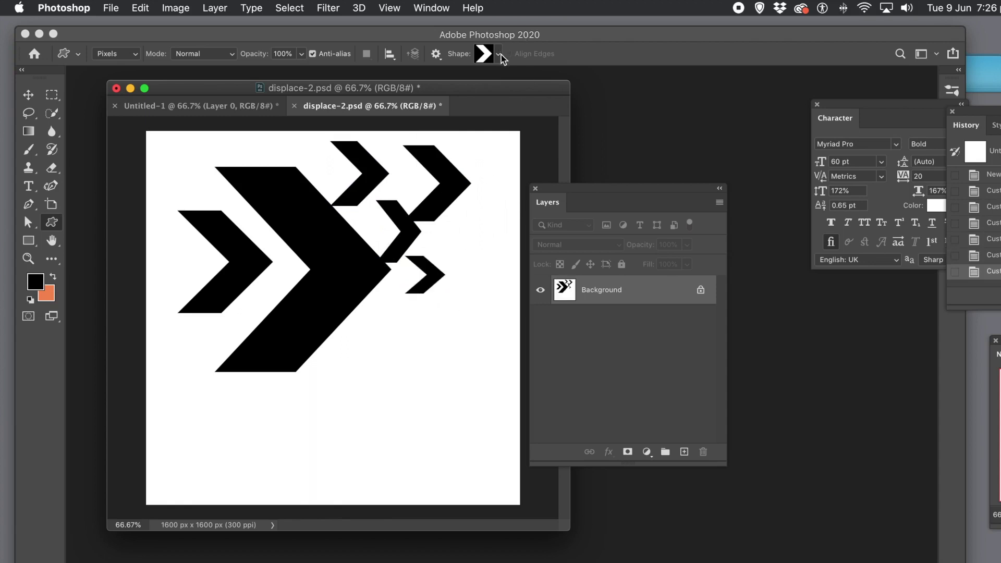
Step: Choose the thin arrow custom shape from the Arrows set and paint one large and one small black arrow below the chevrons
left_click(499, 54)
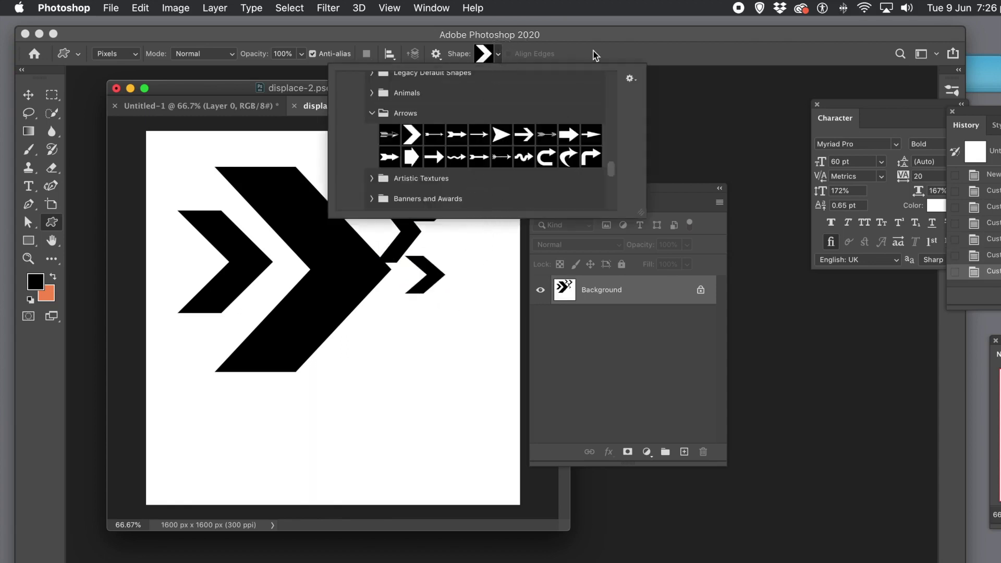
left_click(524, 137)
left_click_drag(316, 302, 473, 399)
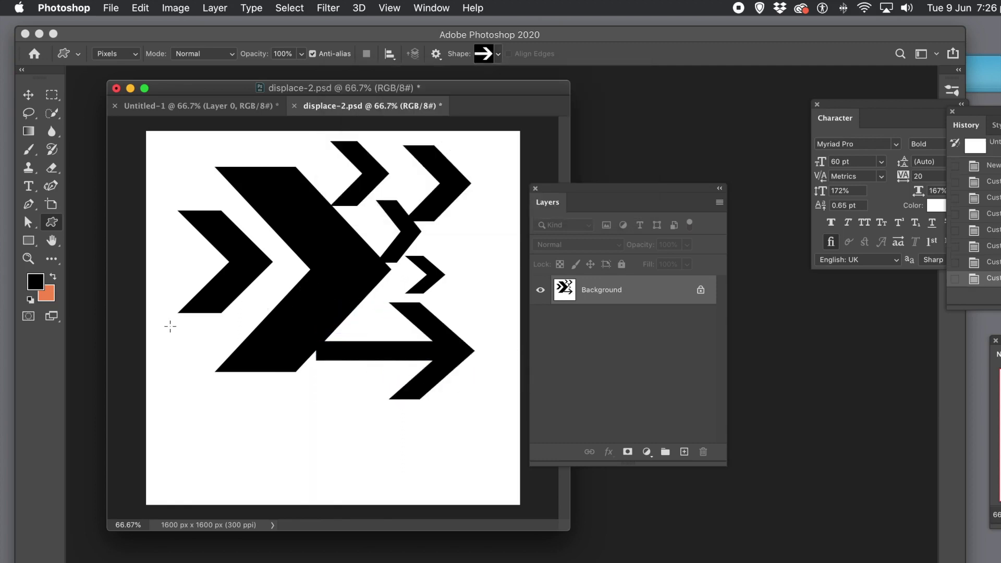
left_click_drag(172, 328, 243, 365)
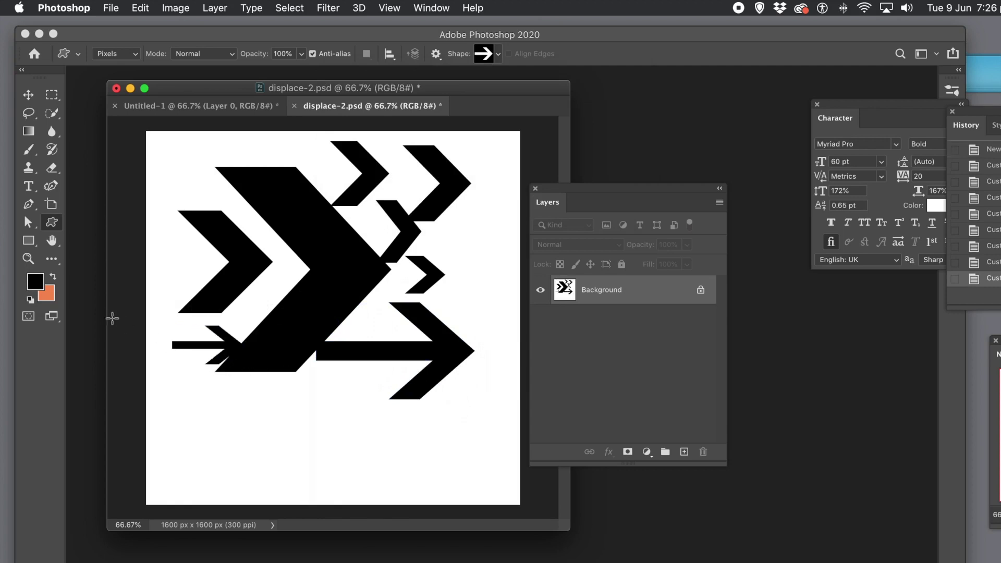
Step: Set the foreground colour to mid grey #7f7f7f and paint eight arrows of varied sizes across the canvas, the largest in the lower part
left_click(35, 284)
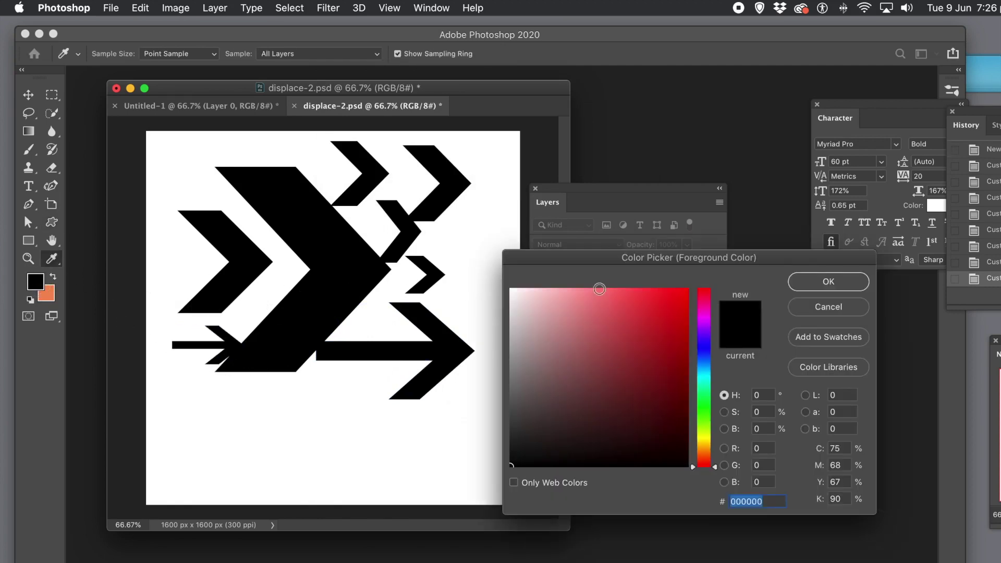
left_click_drag(605, 257, 362, 192)
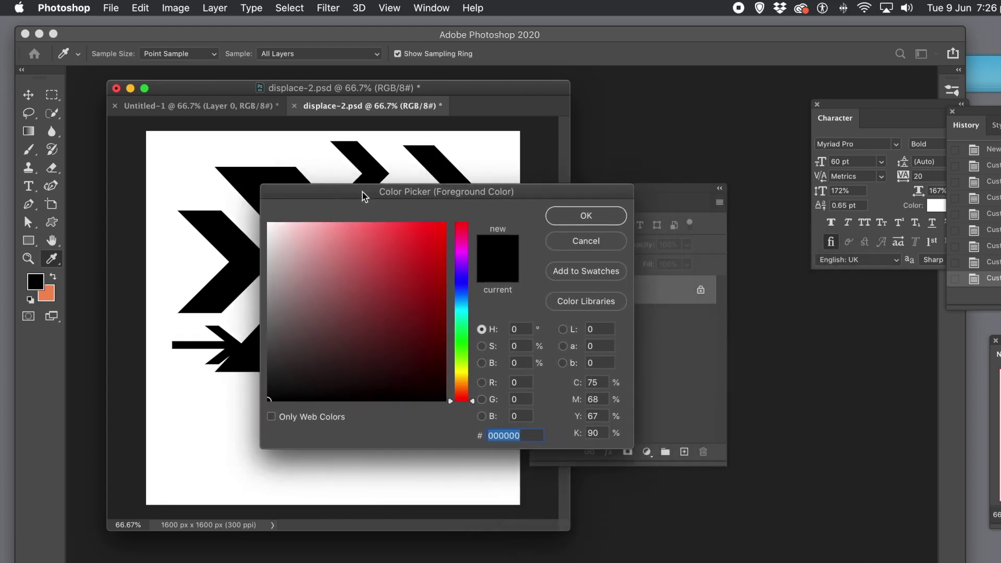
left_click_drag(284, 312, 262, 312)
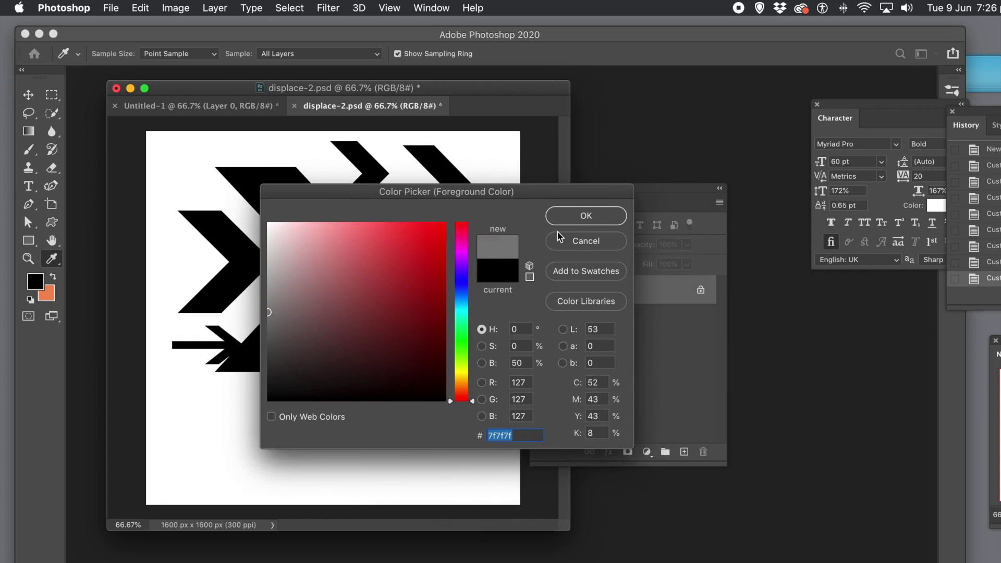
left_click(588, 218)
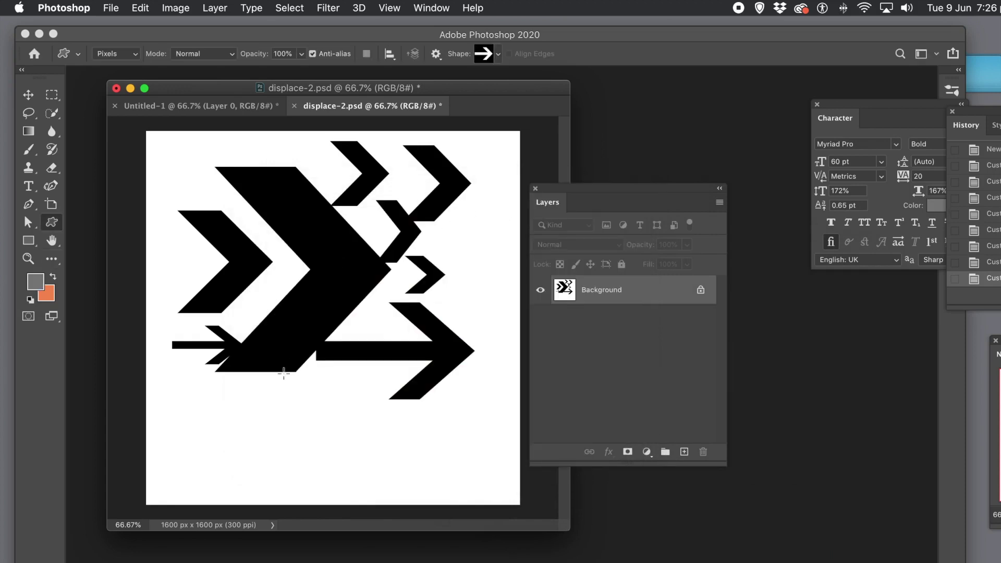
left_click_drag(189, 347, 377, 477)
left_click_drag(303, 304, 396, 367)
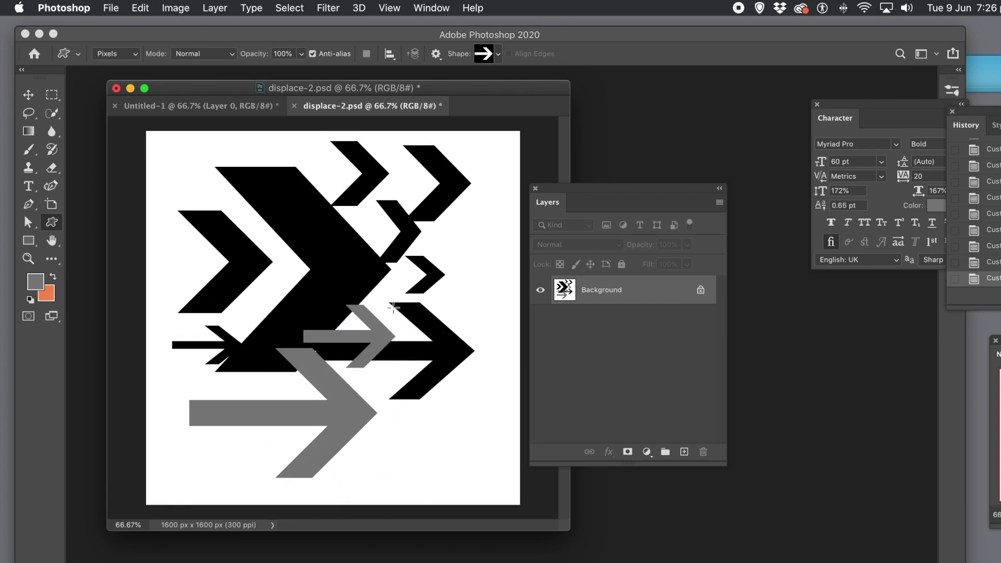
left_click_drag(414, 313, 488, 359)
left_click_drag(215, 238, 338, 290)
left_click_drag(172, 156, 248, 210)
left_click_drag(257, 151, 316, 191)
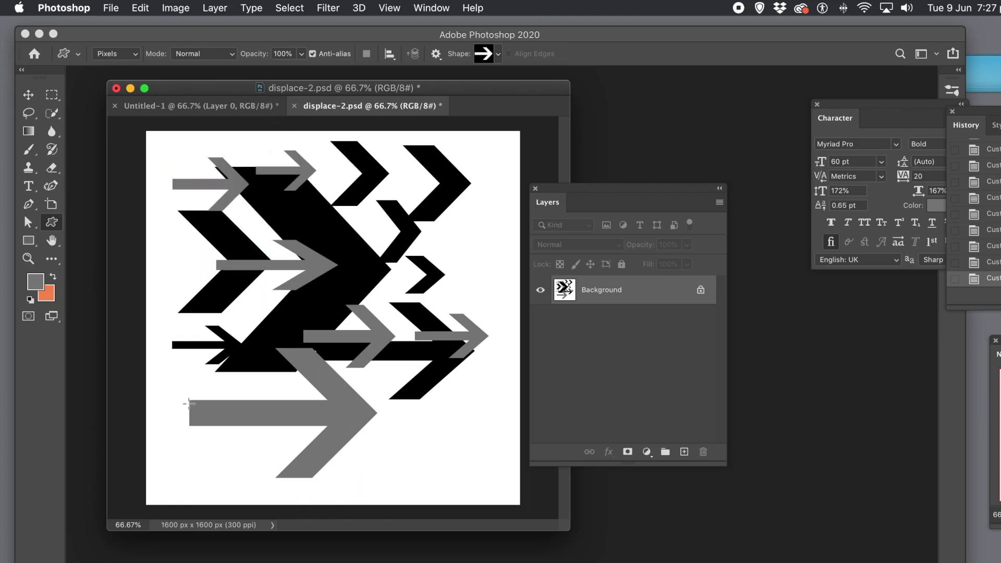
left_click_drag(185, 439, 232, 476)
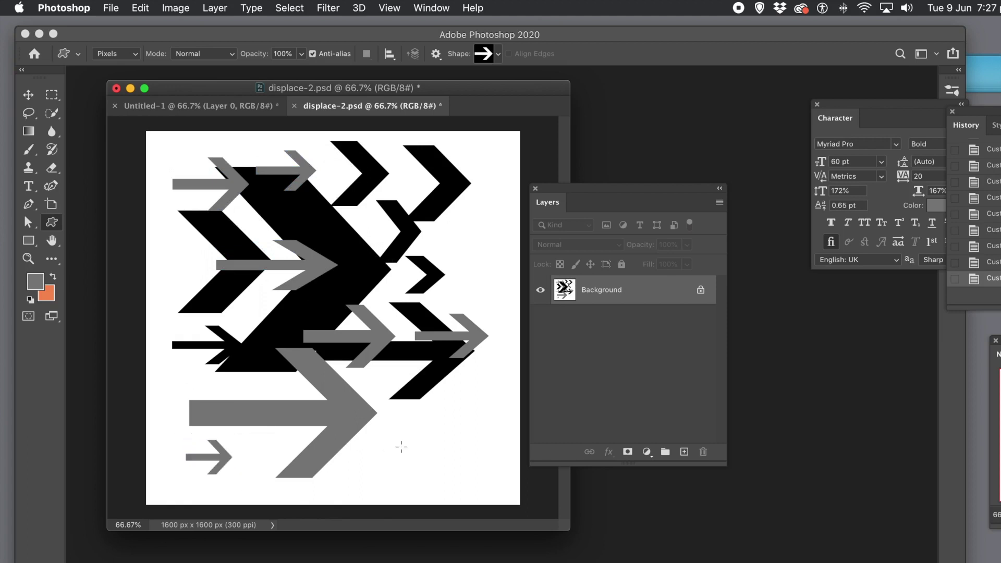
left_click_drag(375, 430, 421, 449)
Step: Set the foreground colour to light grey #c7c7c7 and paint several small arrows over and beside the black shapes
left_click(42, 283)
left_click(266, 274)
left_click_drag(266, 274, 235, 241)
left_click(586, 214)
left_click_drag(225, 287, 337, 334)
left_click_drag(291, 201, 425, 280)
left_click_drag(438, 224, 473, 240)
left_click_drag(432, 280, 465, 296)
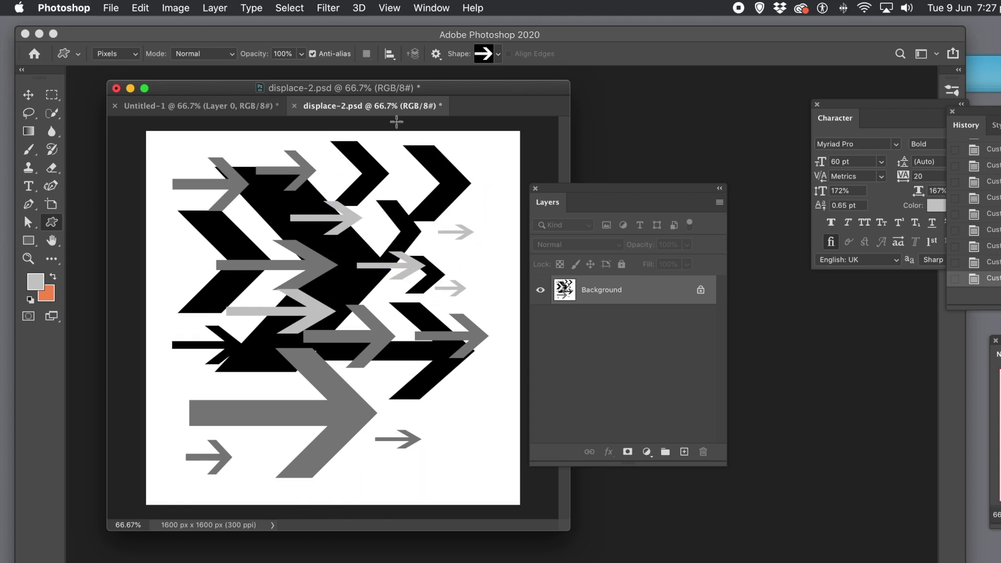
Step: Offset the arrow pattern by 800 pixels horizontally and 800 pixels vertically with Wrap Around
left_click(327, 9)
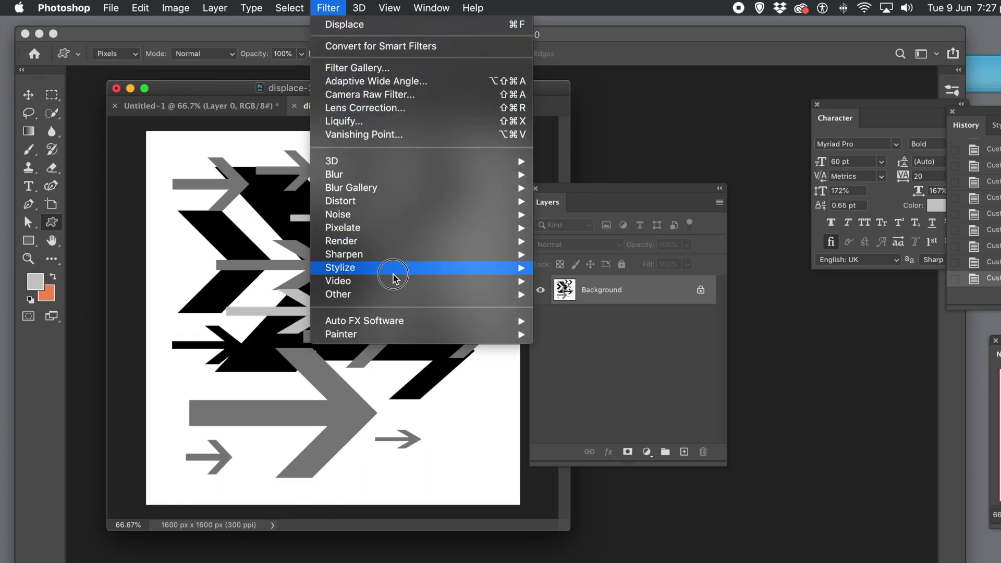
mouse_move(392, 286)
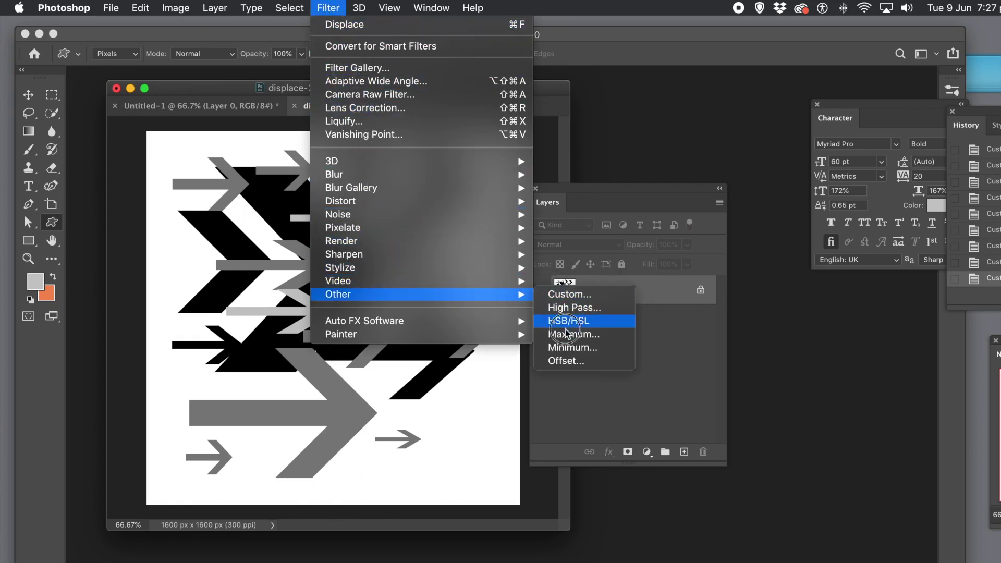
left_click(569, 362)
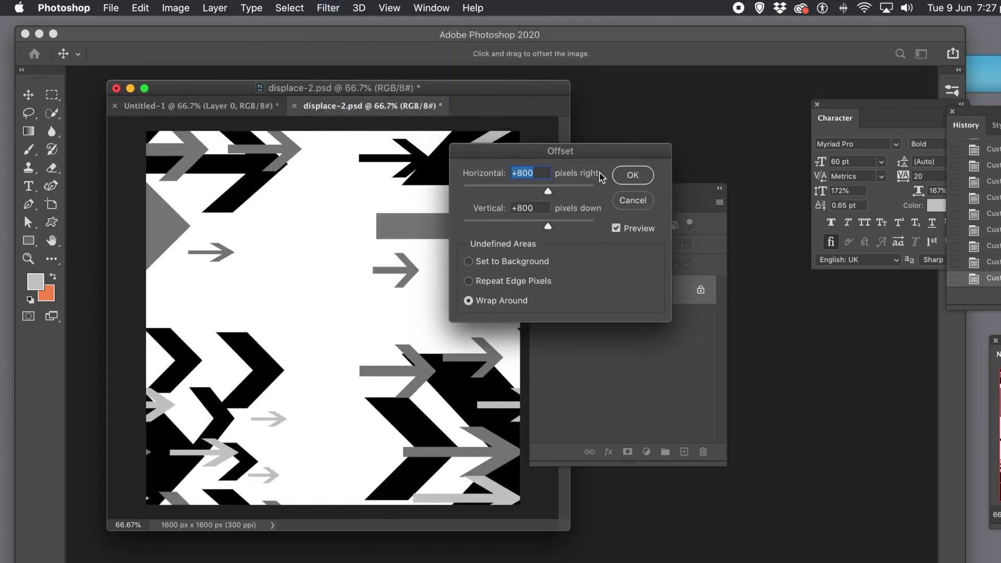
left_click(629, 179)
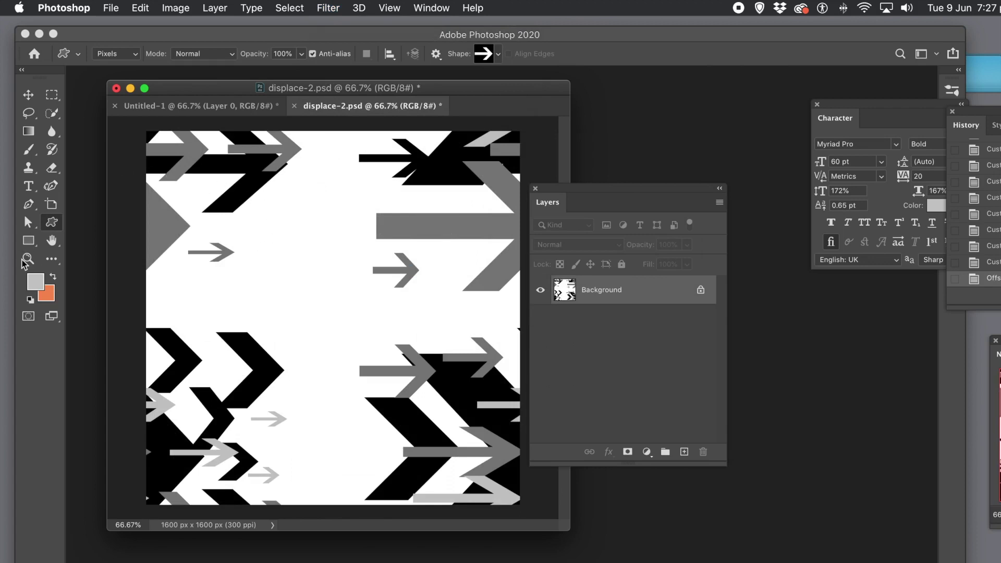
Step: Set the foreground colour to dark grey #373737 and paint one large and several smaller arrows over the empty central areas
left_click(35, 284)
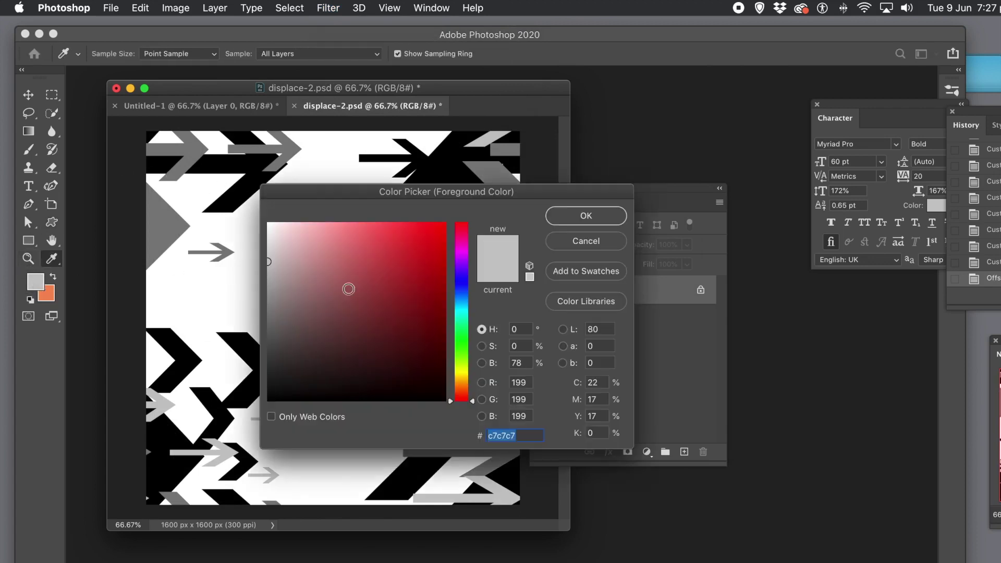
left_click(376, 283)
mouse_move(376, 283)
left_mouse_down()
mouse_move(298, 239)
mouse_move(223, 239)
mouse_move(233, 244)
mouse_move(237, 363)
left_mouse_up()
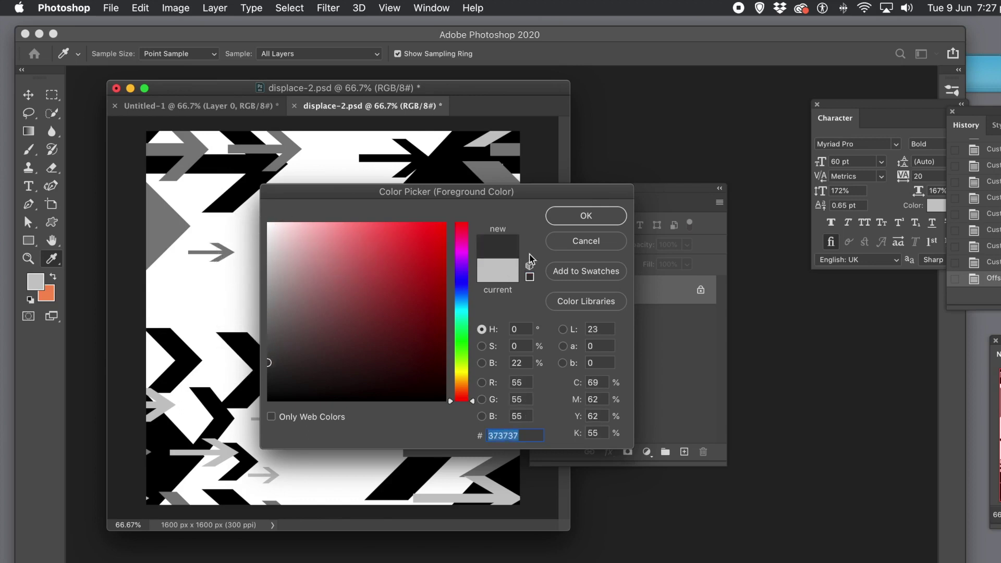
left_click(584, 224)
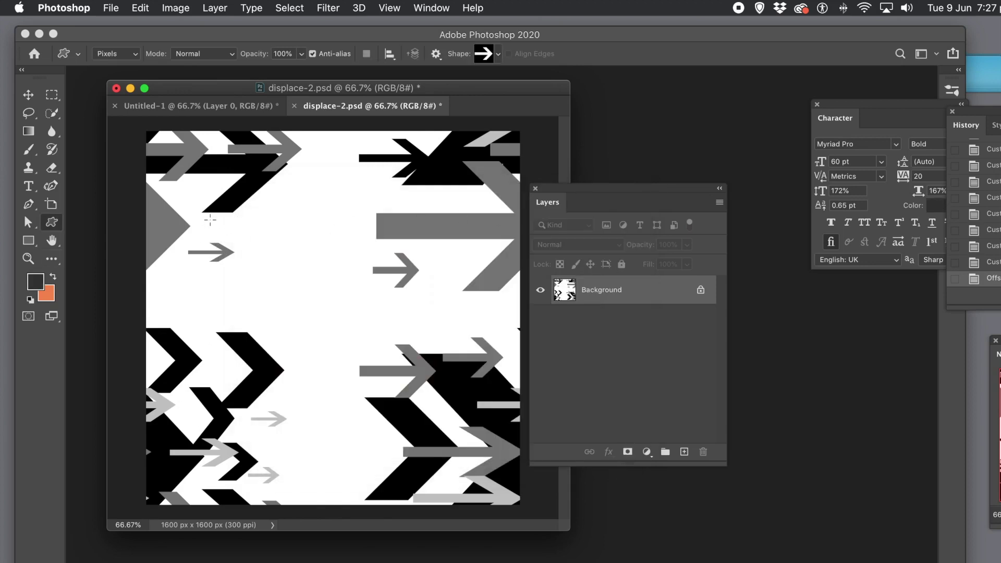
left_click_drag(207, 199, 392, 332)
left_click_drag(375, 291, 482, 338)
left_click_drag(327, 172, 468, 223)
left_click_drag(284, 379, 346, 416)
left_click_drag(268, 421, 397, 488)
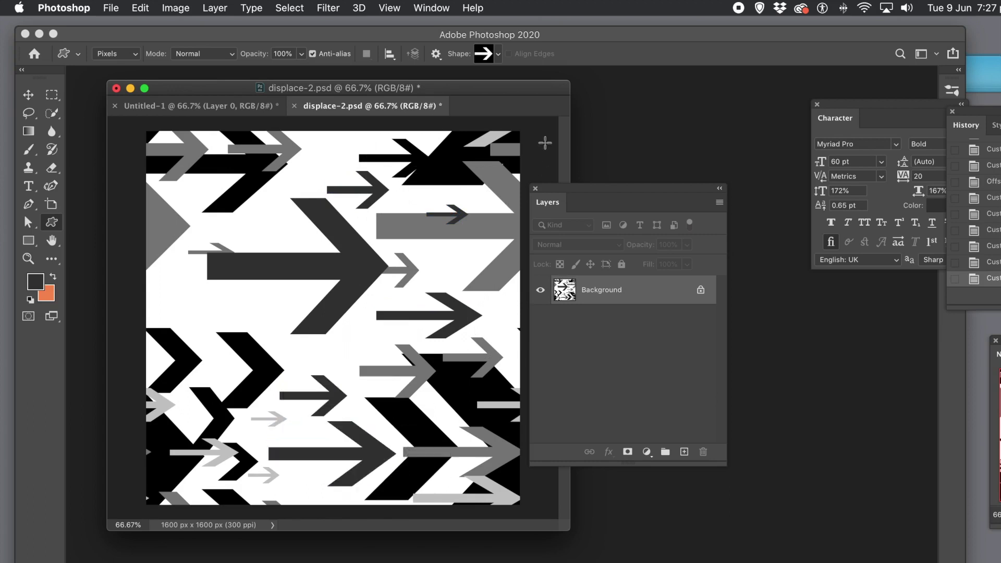
Step: Choose the thick block arrow shape and paint a small and a larger dark grey one around the large central arrow's shaft
left_click(485, 54)
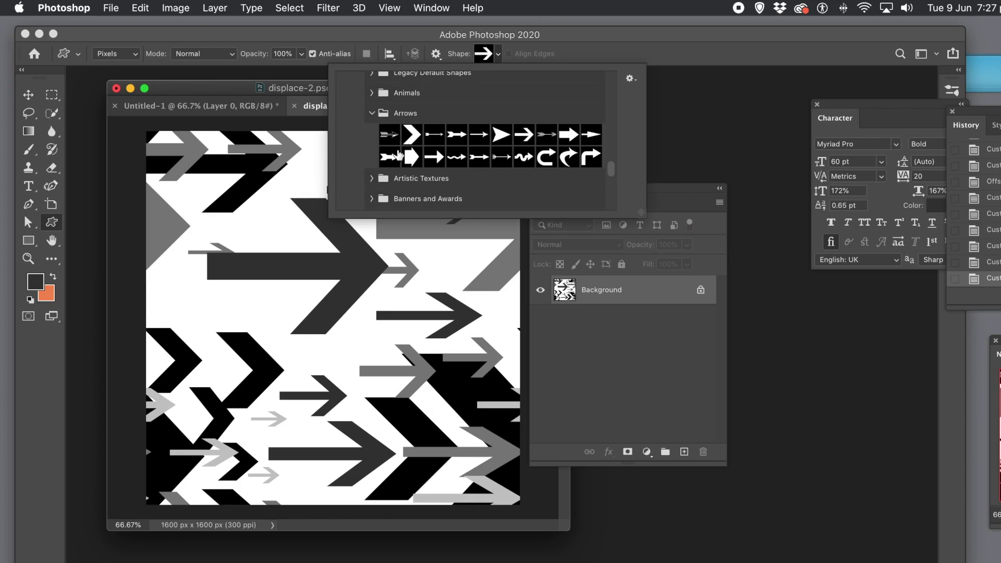
left_click(411, 156)
left_click_drag(256, 210, 298, 238)
left_click_drag(229, 281, 340, 348)
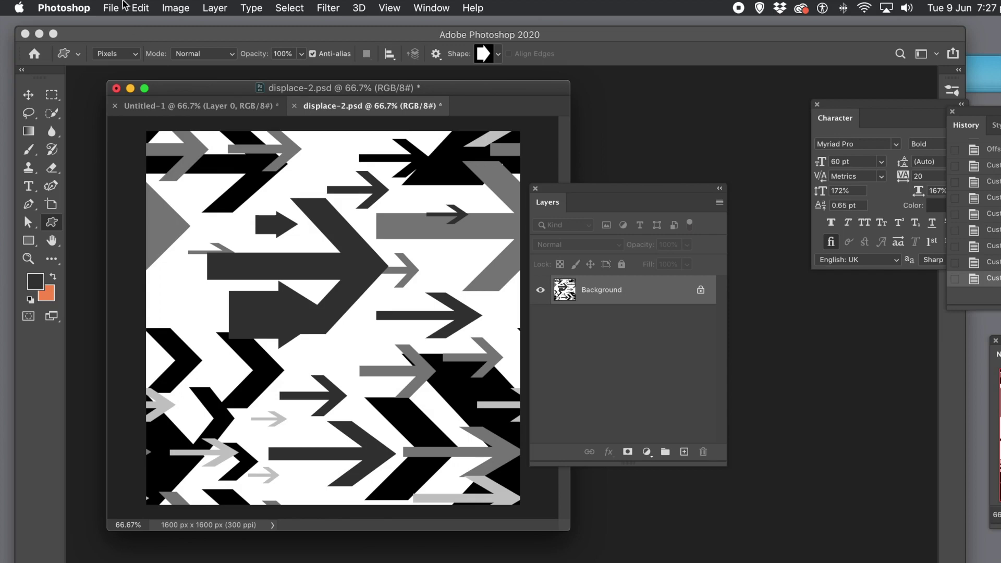
Step: Save the arrow pattern to the Desktop as a new Photoshop file named displace-3.psd
left_click(107, 8)
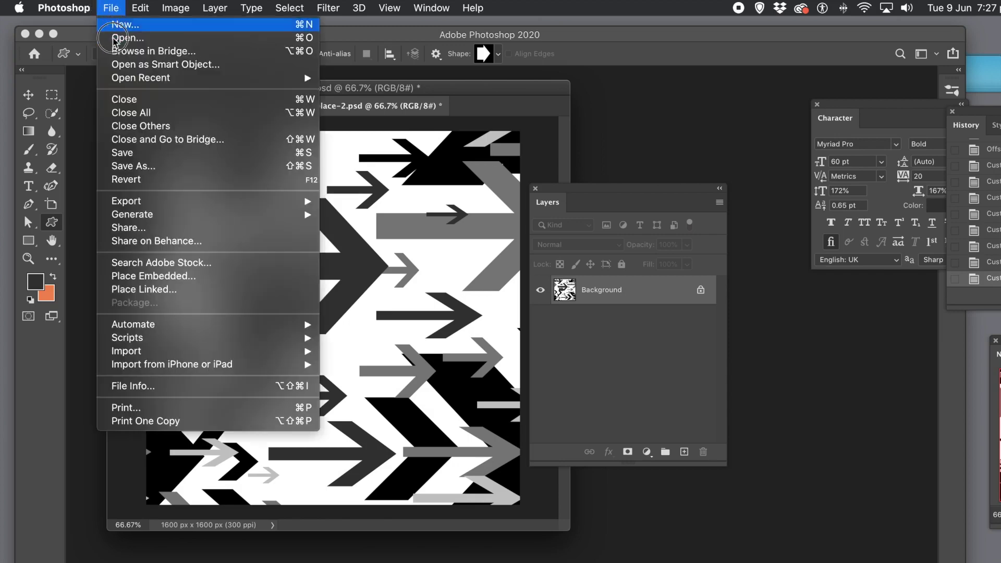
left_click(128, 167)
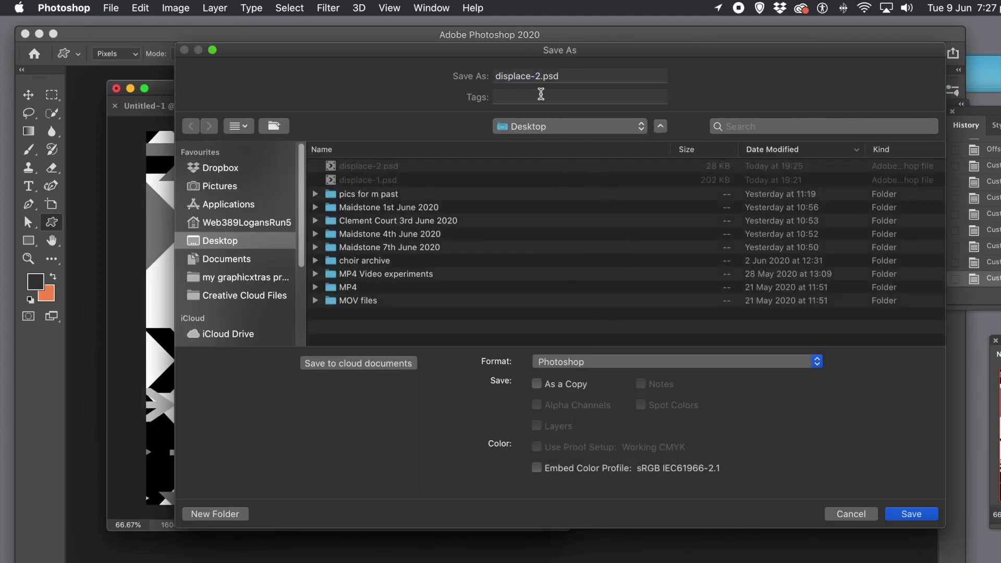
left_click(538, 75)
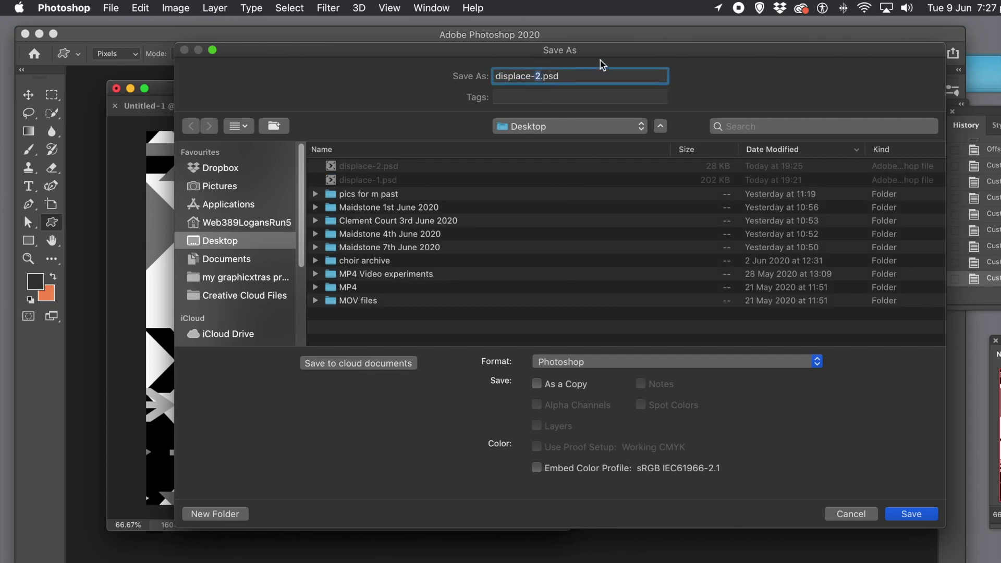
type("3")
left_click(907, 516)
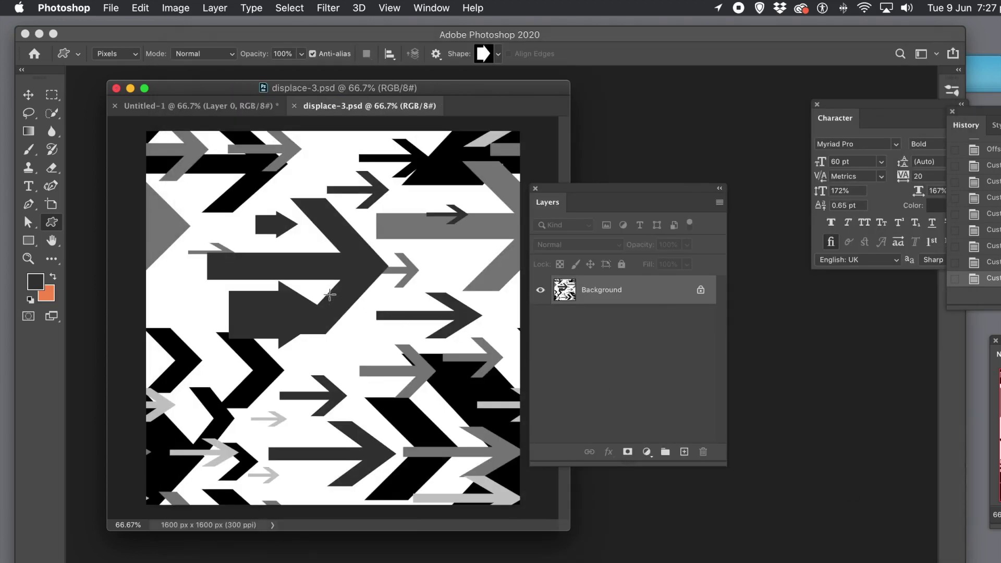
Step: Start another Displace filter on the Untitled-1 gradient layer and set both the horizontal and vertical scale to 200
left_click_drag(587, 186, 559, 190)
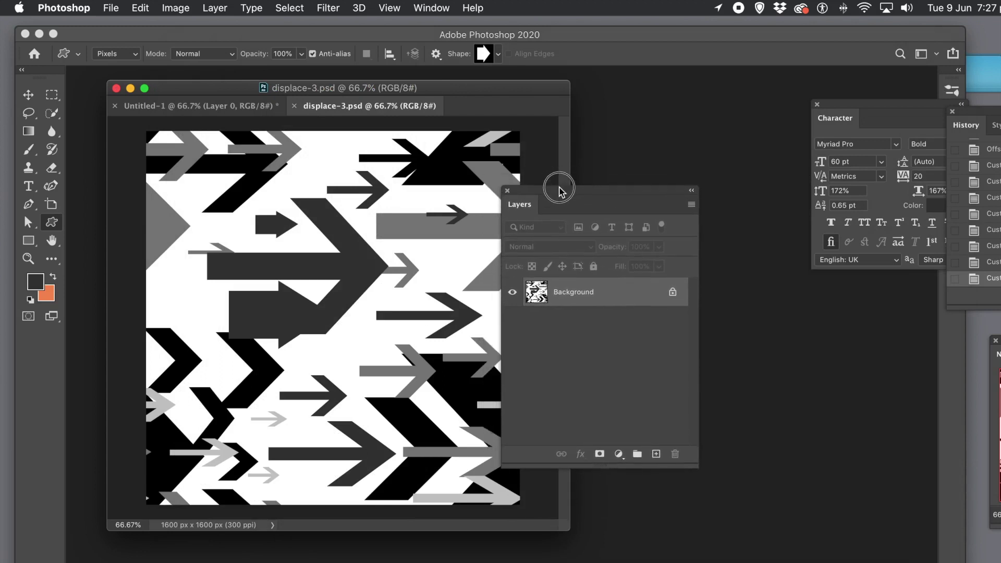
left_click(230, 107)
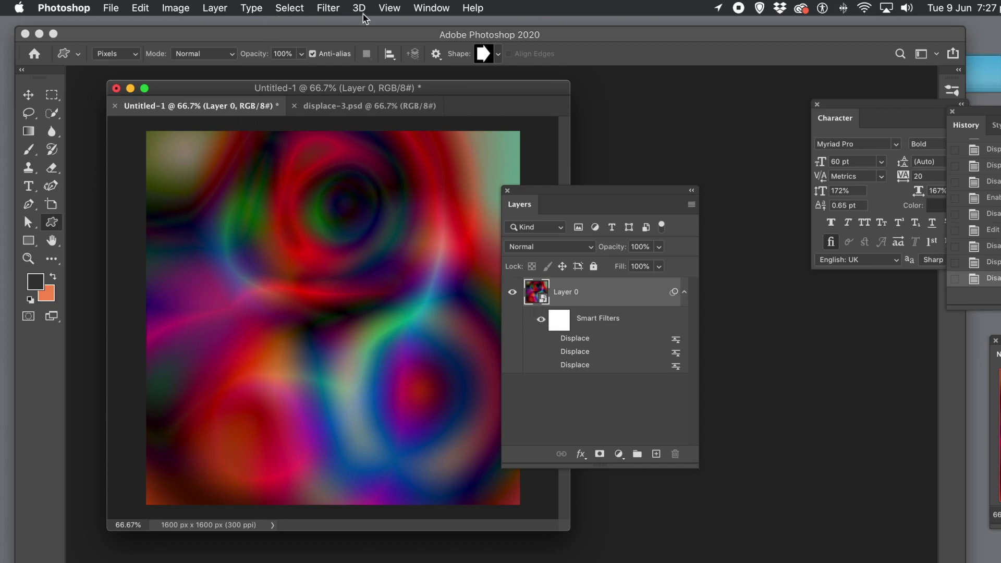
left_click(328, 6)
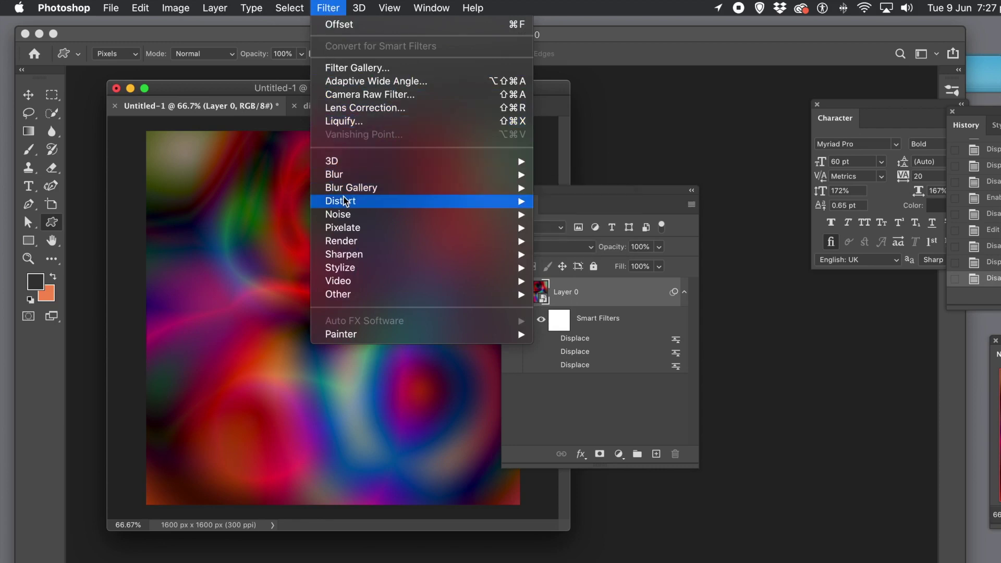
mouse_move(346, 203)
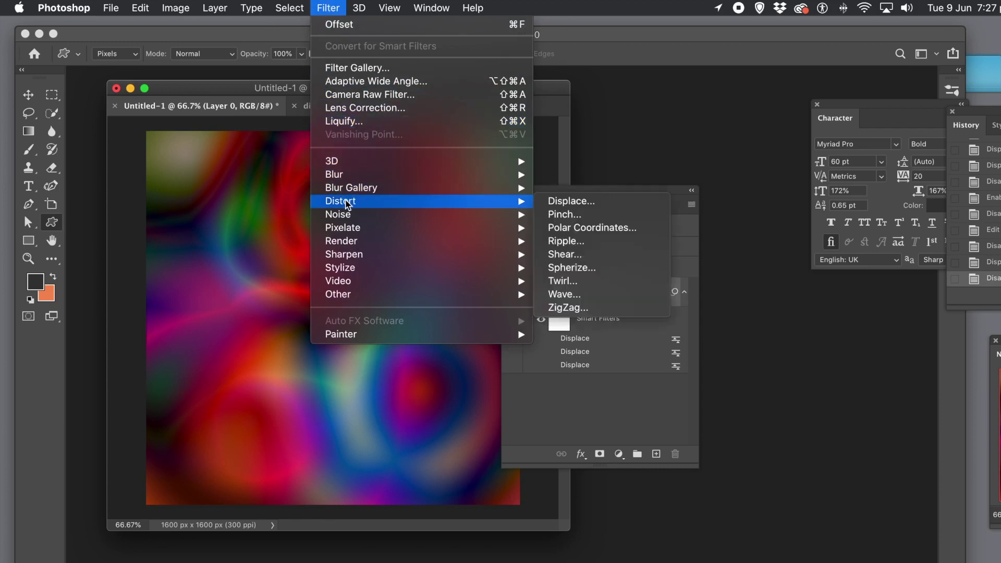
left_click(586, 203)
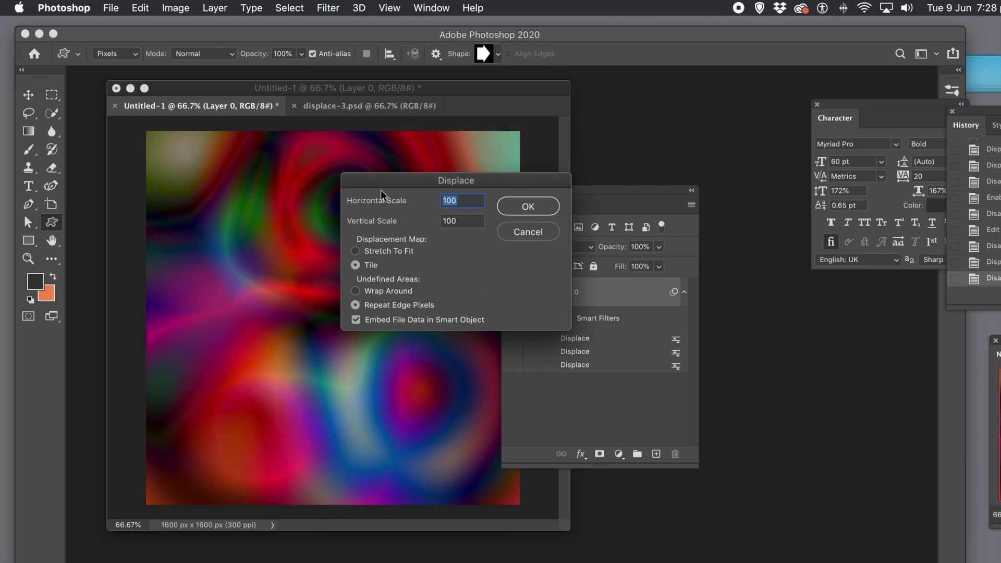
type("0")
key("Up")
key("Tab")
left_click_drag(470, 221, 397, 215)
type("20")
key("Tab")
left_click_drag(464, 200, 409, 200)
type("200")
key("Tab")
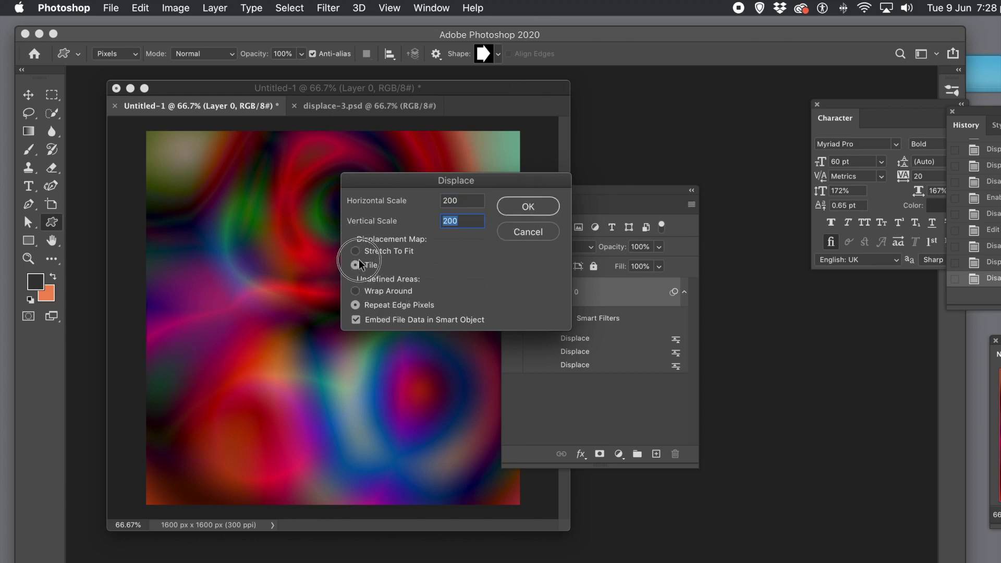
Step: Apply the Displace filter with displace-3.psd from the Desktop as the displacement map
left_click(528, 205)
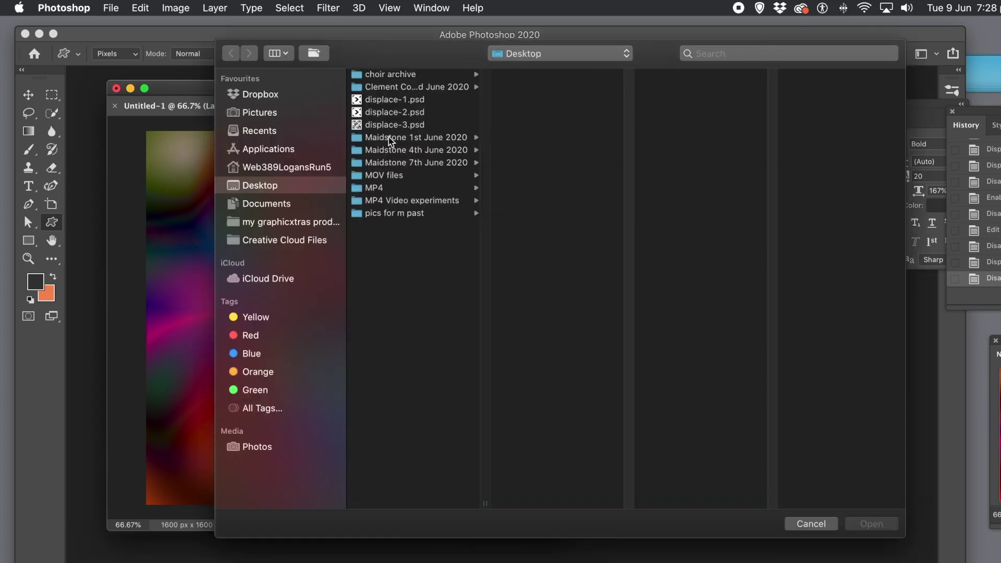
left_click(398, 127)
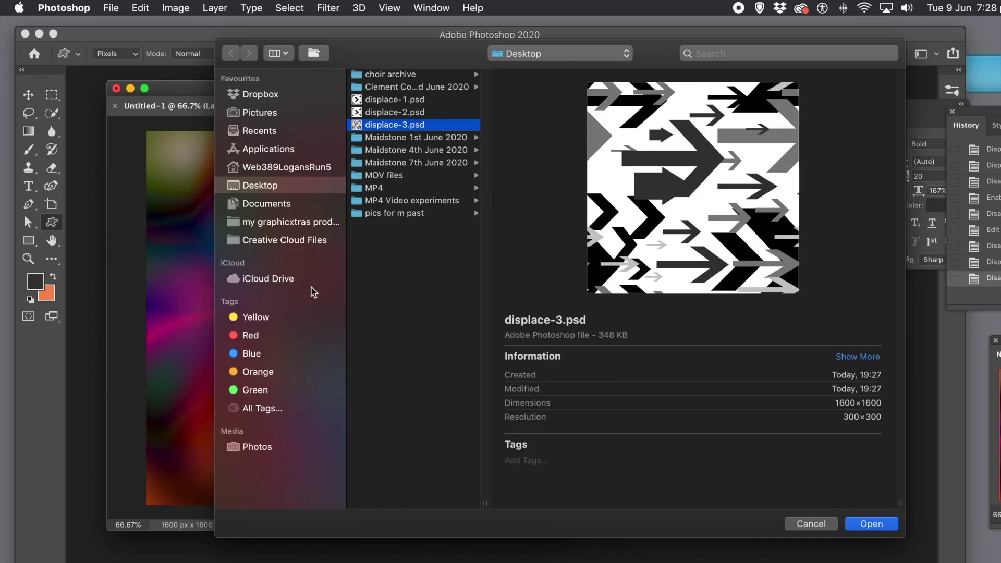
key("Return")
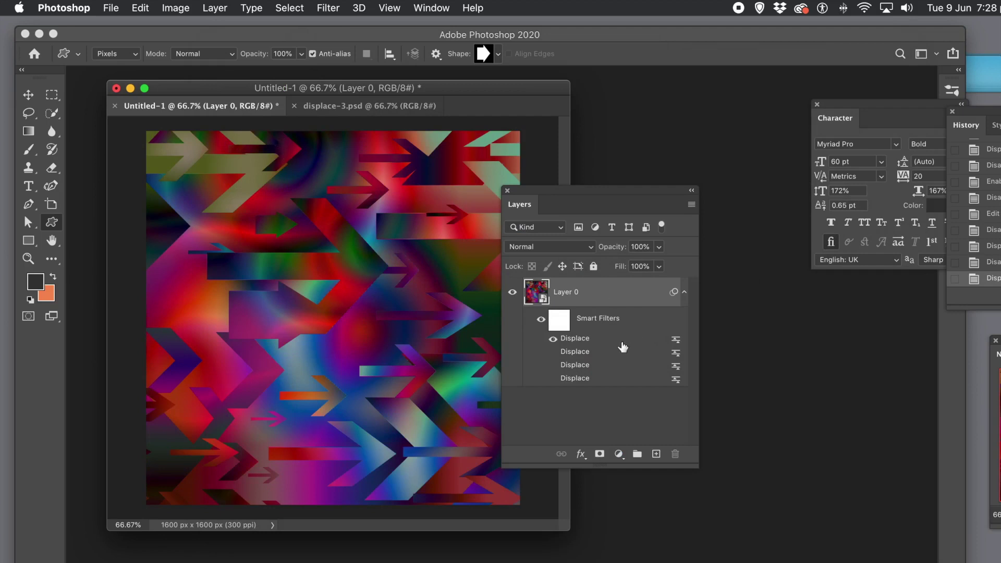
Step: Hide all smart filters on the gradient layer and flatten the image
left_click(541, 320)
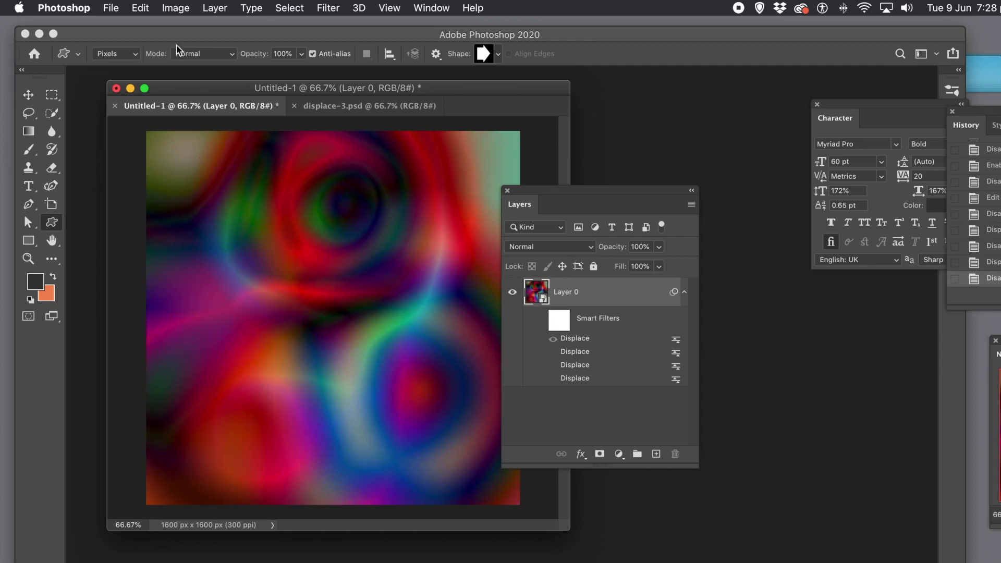
left_click(222, 6)
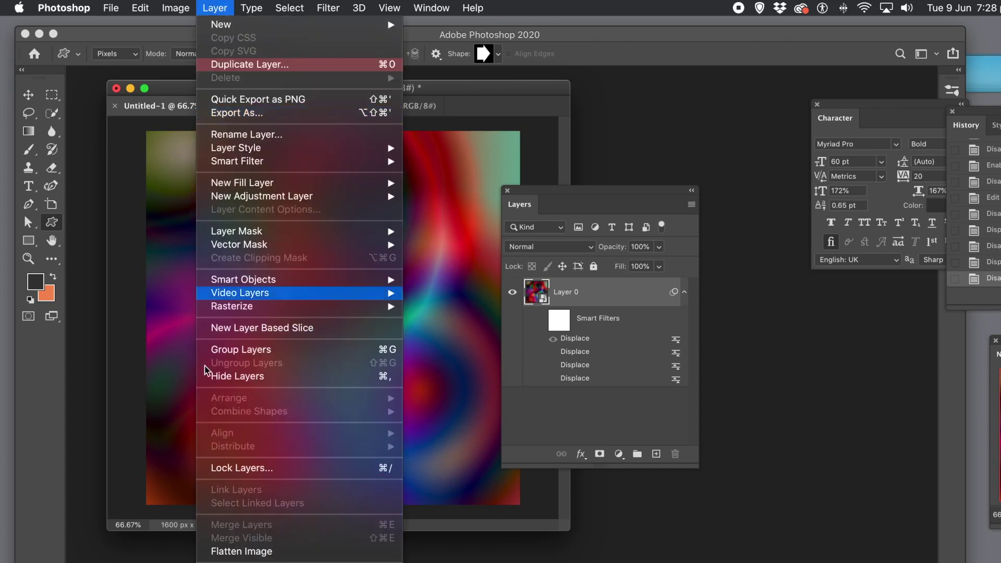
left_click(233, 550)
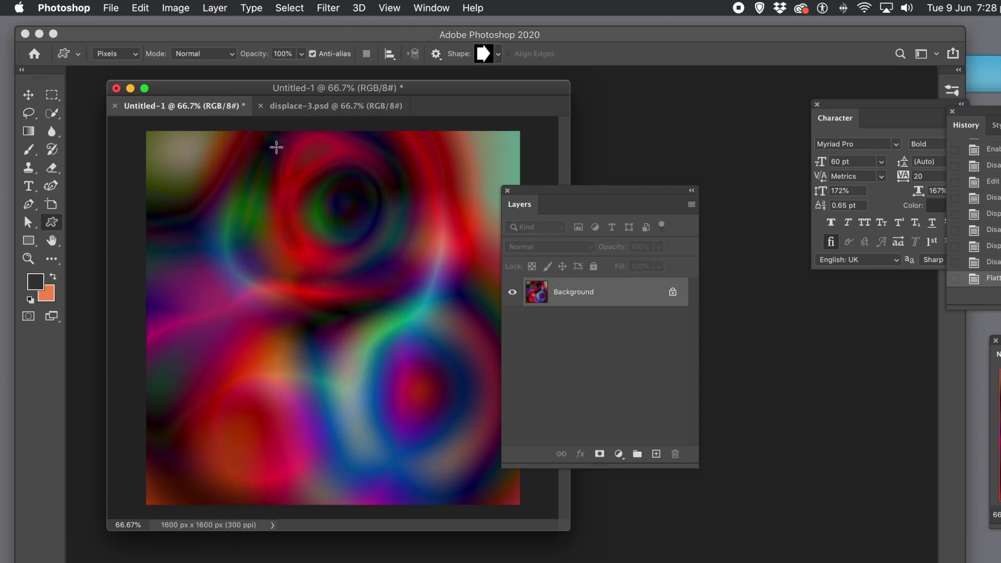
Step: Apply the last Displace filter five times in a row to the flattened gradient image
left_click(335, 9)
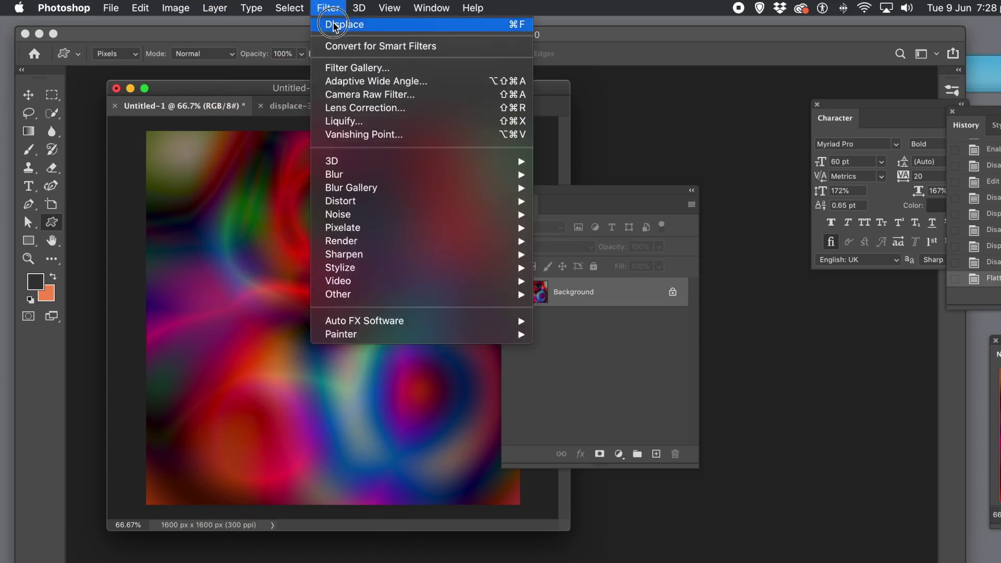
left_click(333, 26)
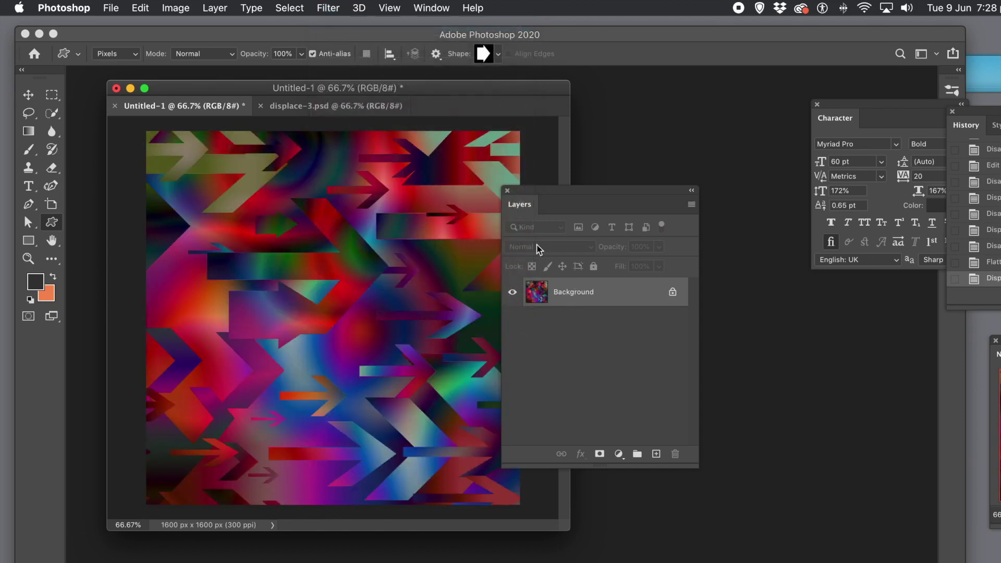
left_click(326, 8)
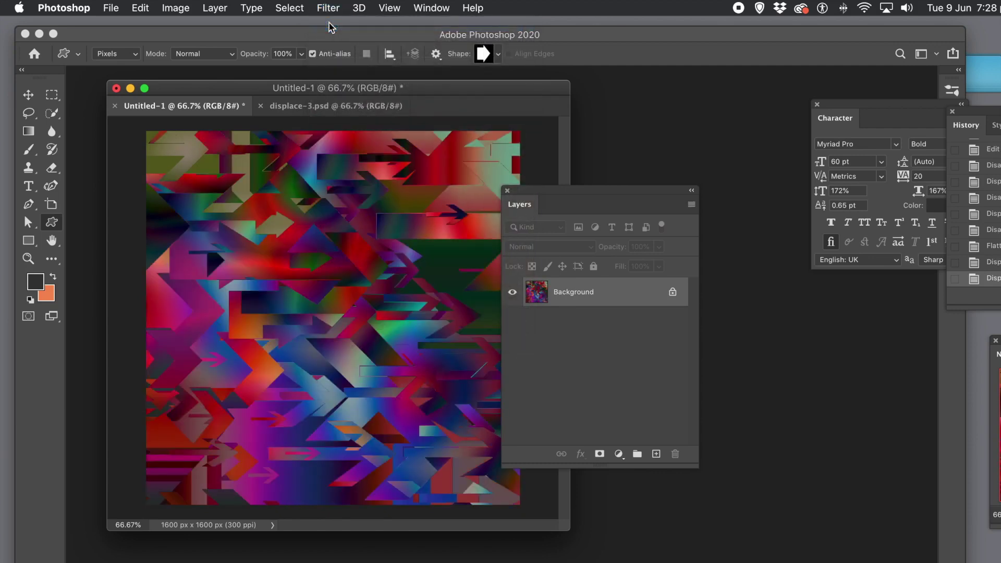
left_click(328, 7)
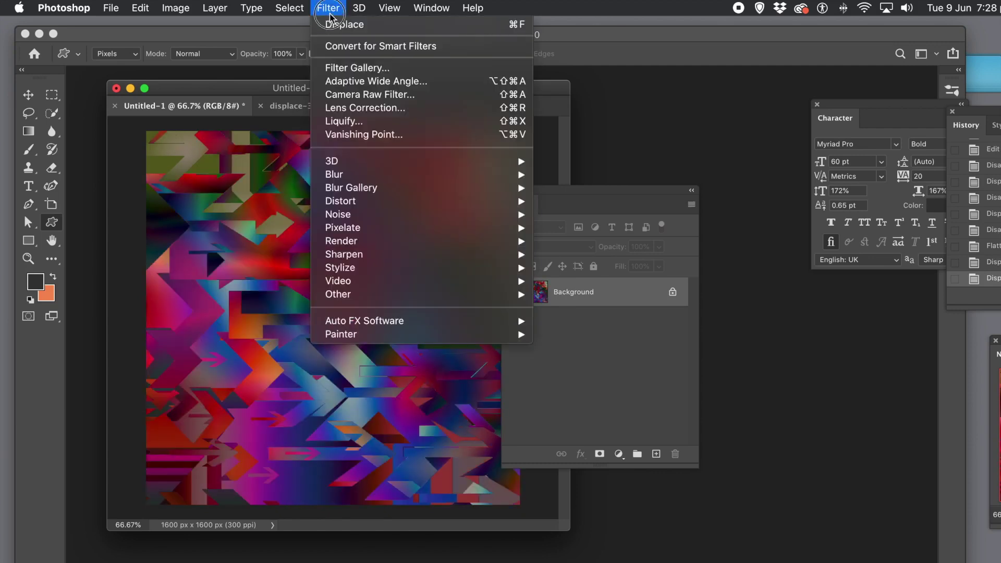
left_click(330, 25)
key("super+f")
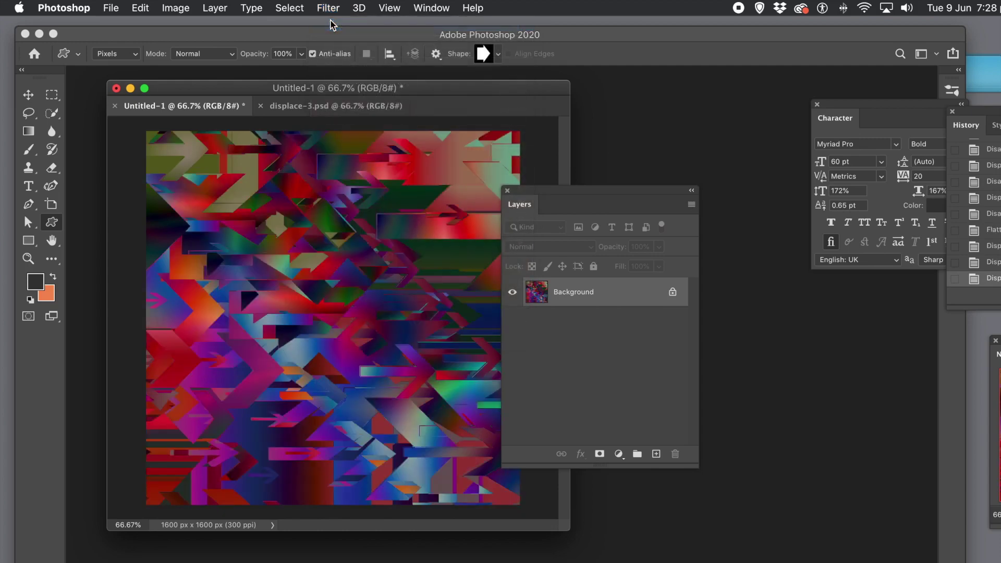
left_click(328, 8)
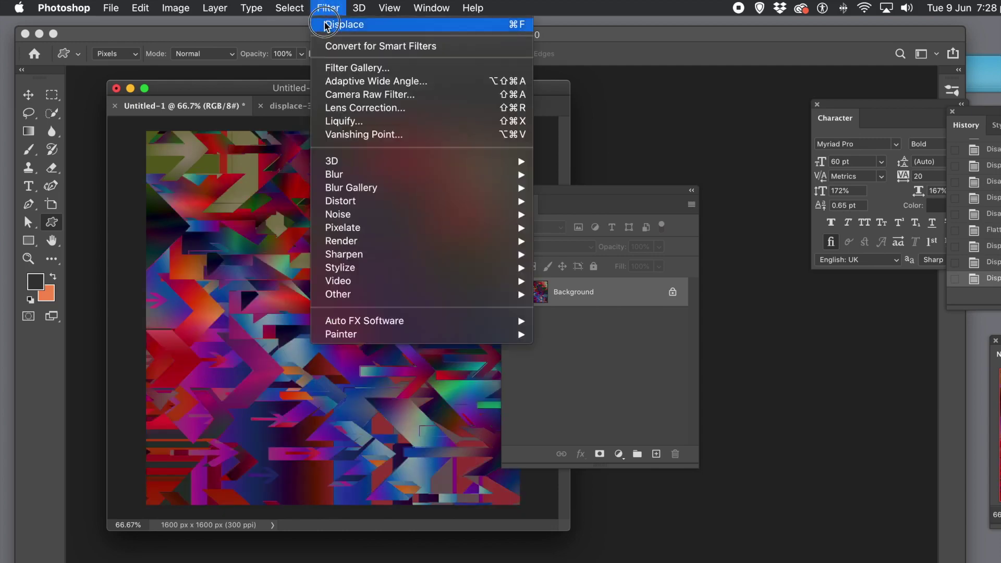
left_click(324, 23)
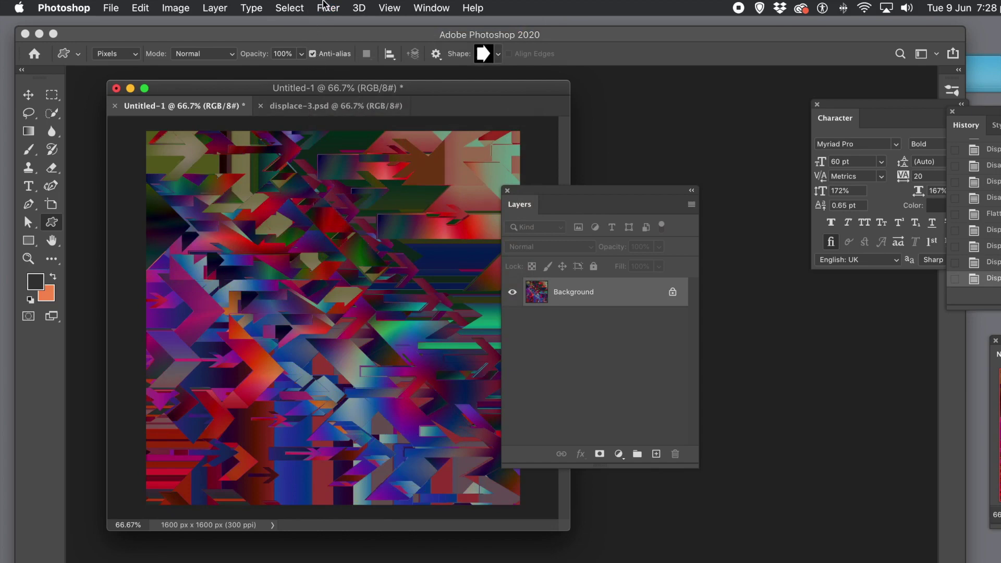
left_click(324, 7)
left_click(327, 24)
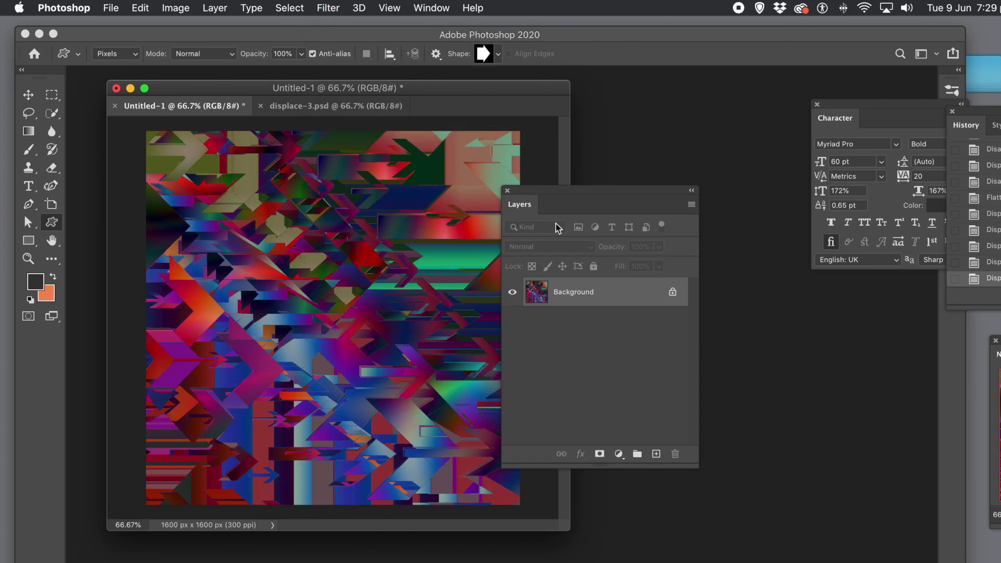
Step: Move the Layers panel clear of the image and undo all five Displace applications back to the flattened gradient
left_click_drag(543, 192, 580, 191)
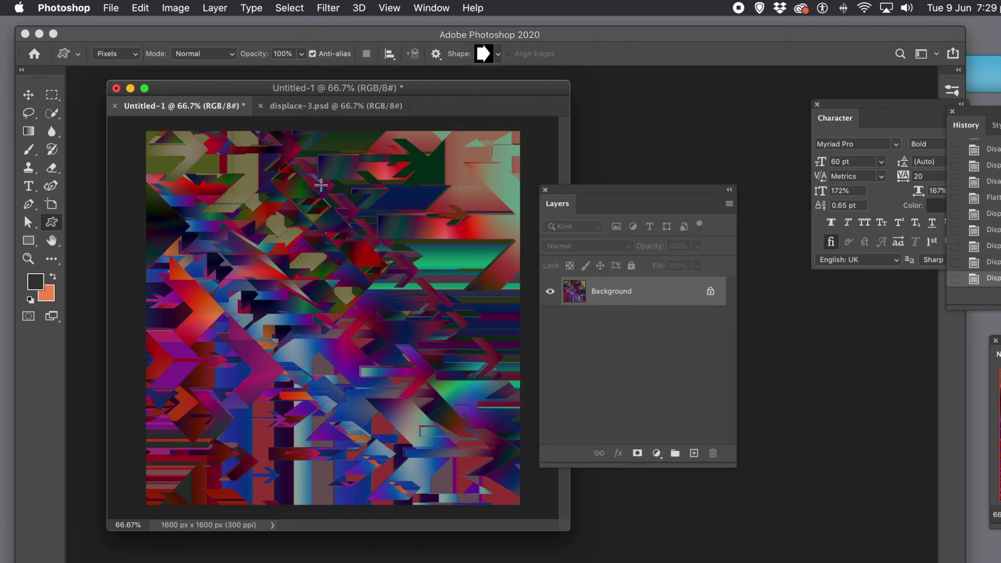
key("super+z")
key("super+z")
key("super+z")
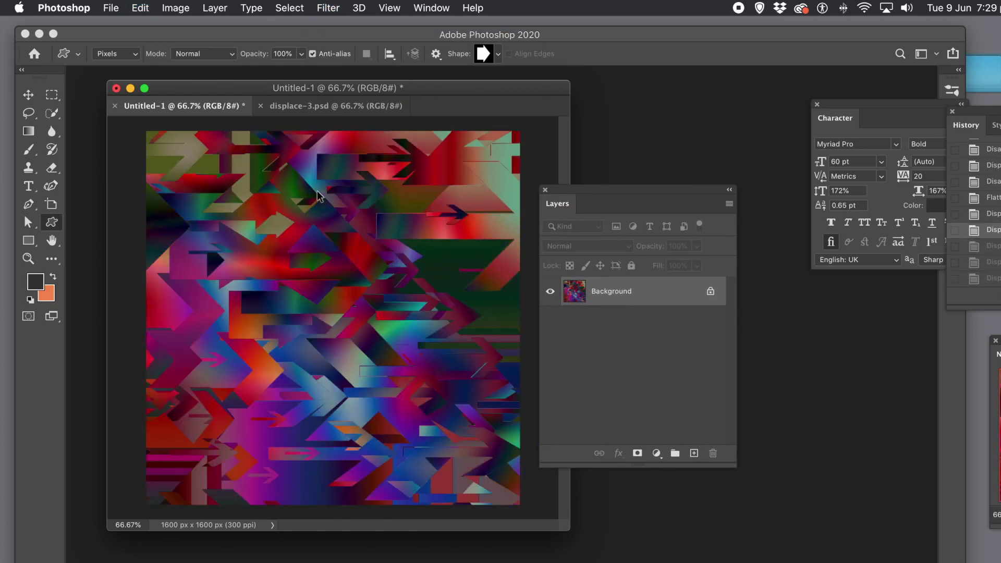
key("super+z")
key("super+z")
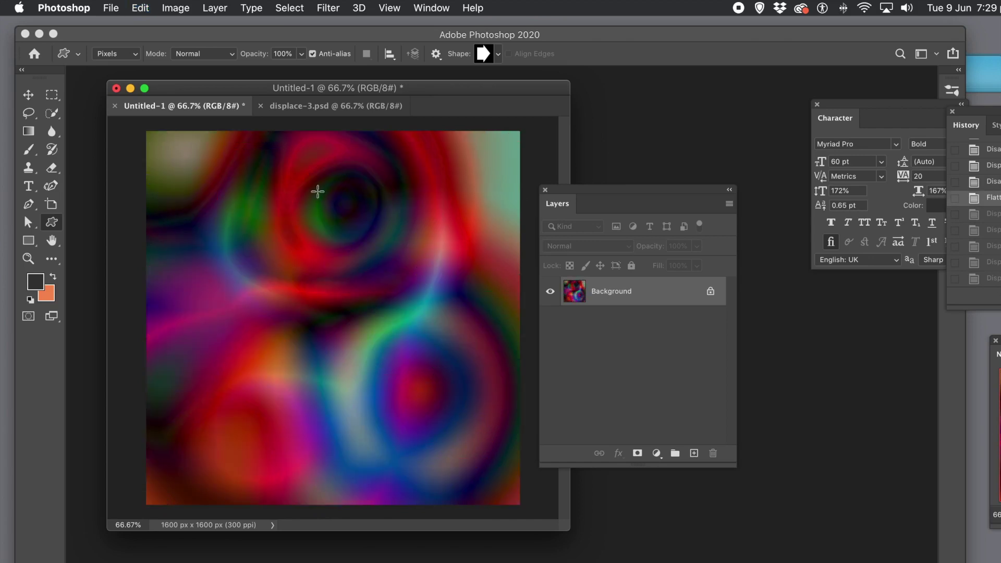
Step: Select a tall rectangle in the middle of the gradient and invert the selection to cover the surrounding border
left_click(52, 96)
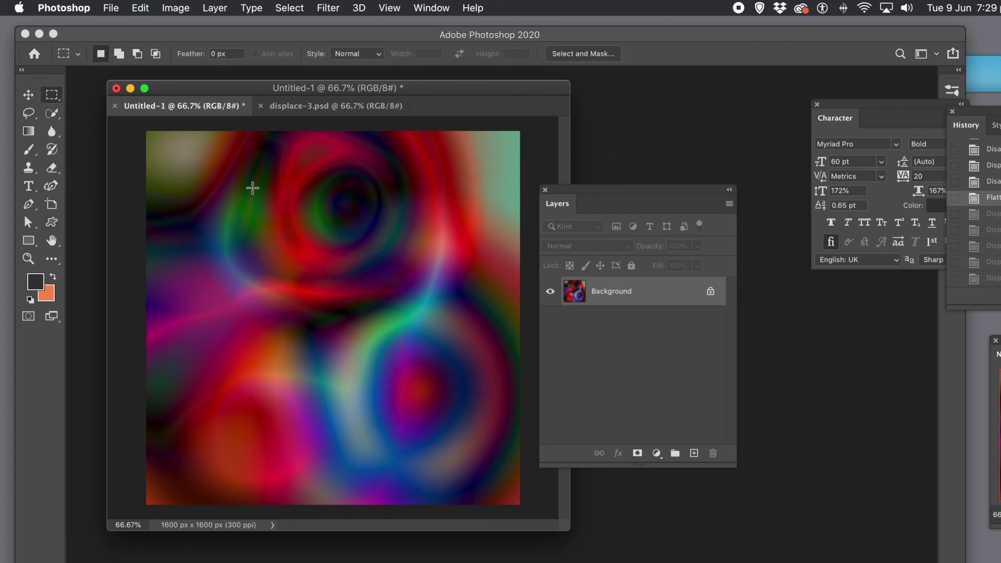
left_click_drag(221, 170, 407, 434)
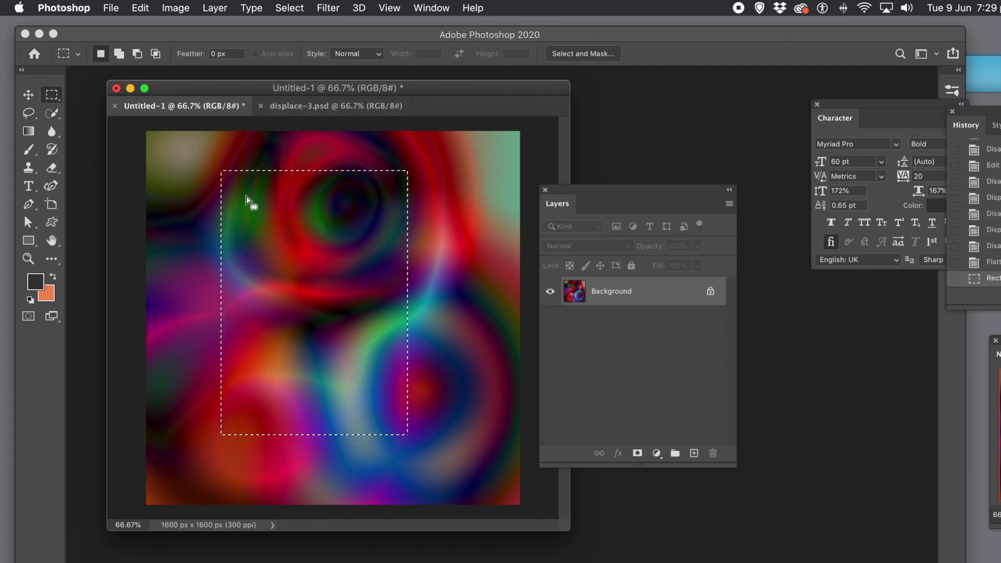
left_click(290, 8)
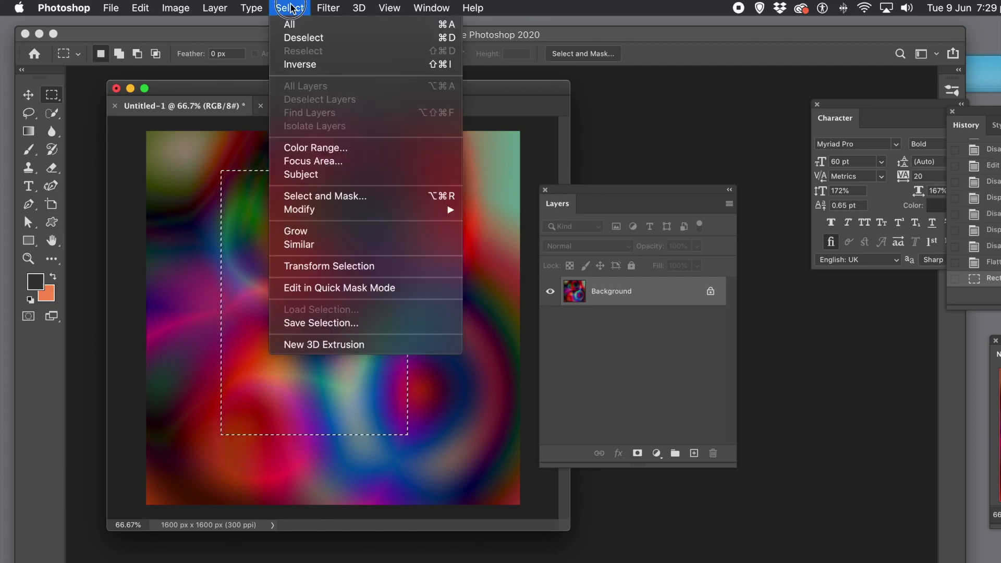
left_click(297, 65)
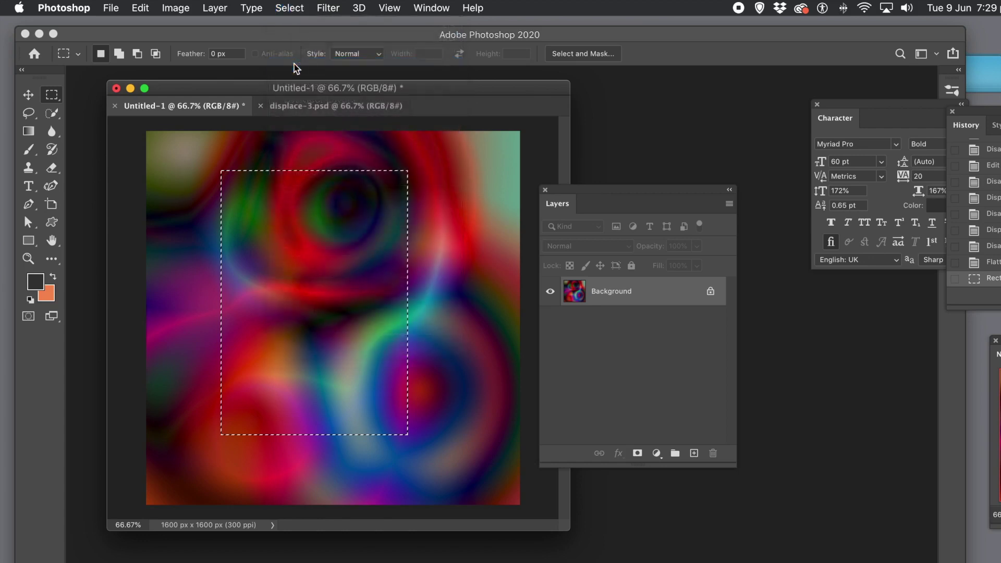
Step: Apply the last Displace filter three times to the selected border around the central rectangle
left_click(328, 7)
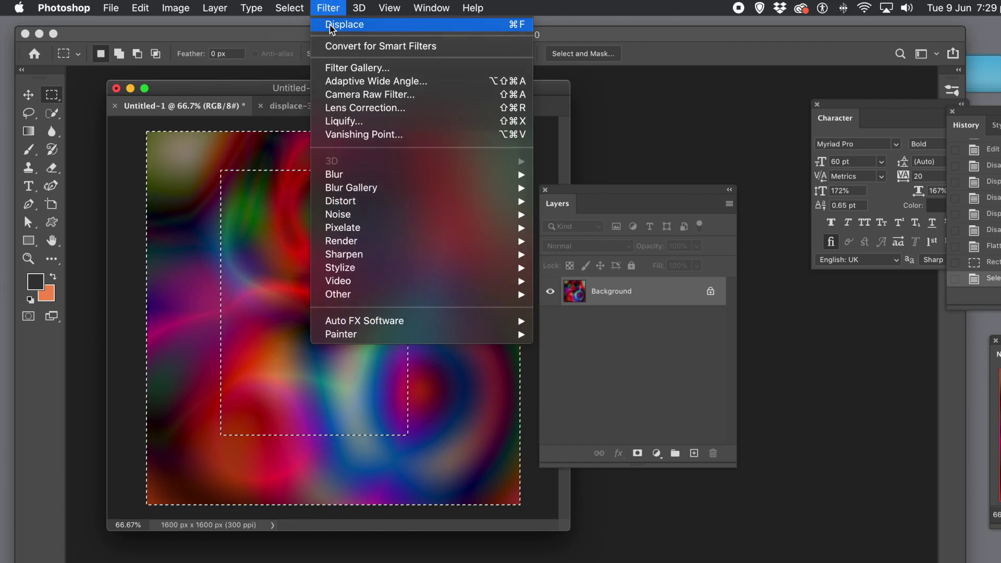
left_click(331, 26)
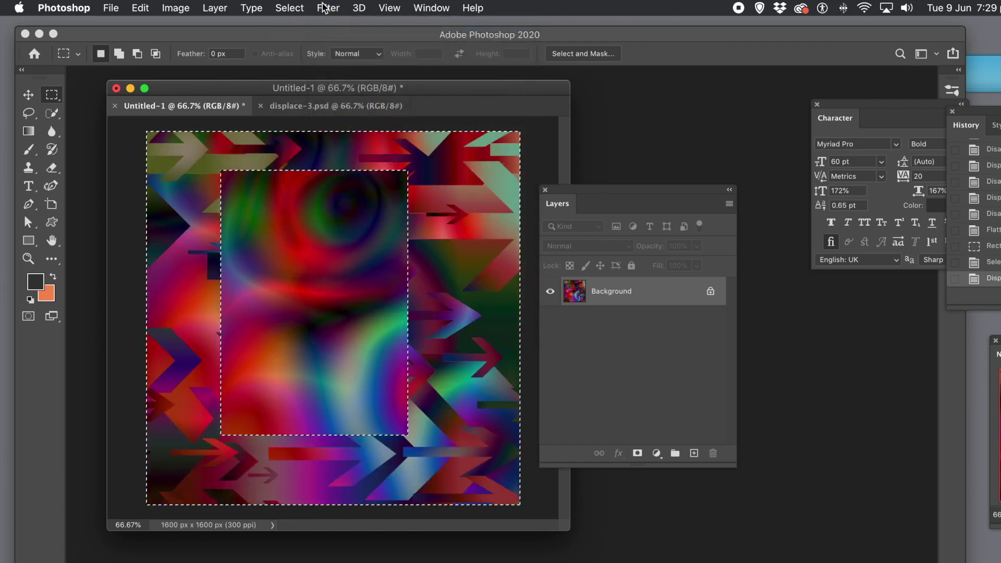
left_click(328, 7)
left_click(327, 29)
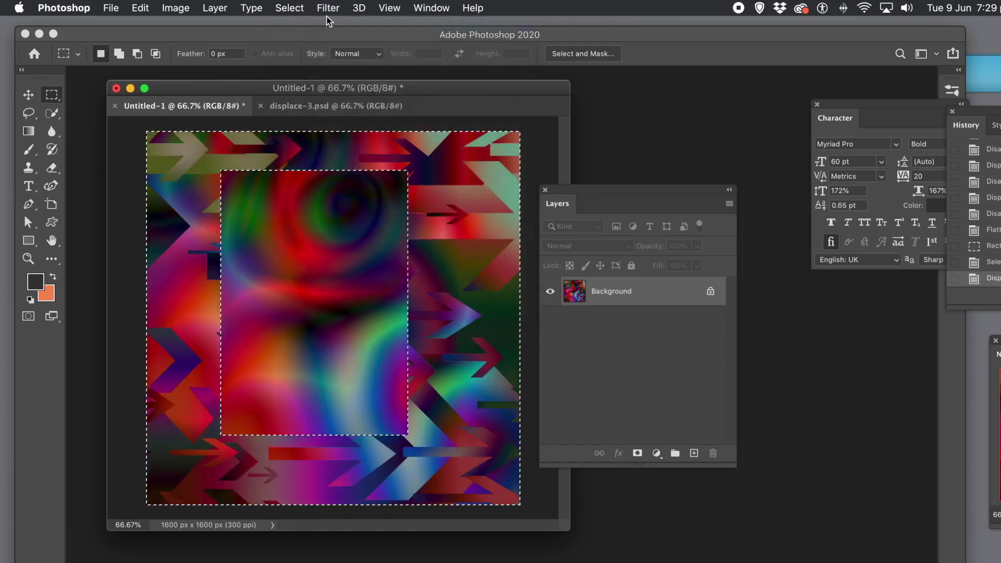
left_click(328, 7)
left_click(330, 25)
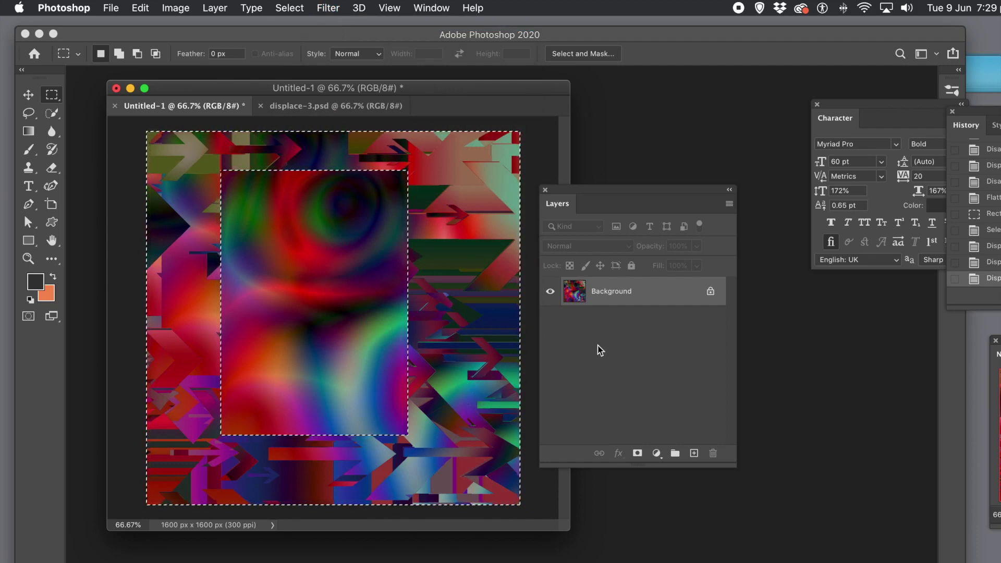
Step: Undo the border displacements and the rectangular selection to return to the plain flattened gradient
key("super+z")
key("super+z")
key("super+z")
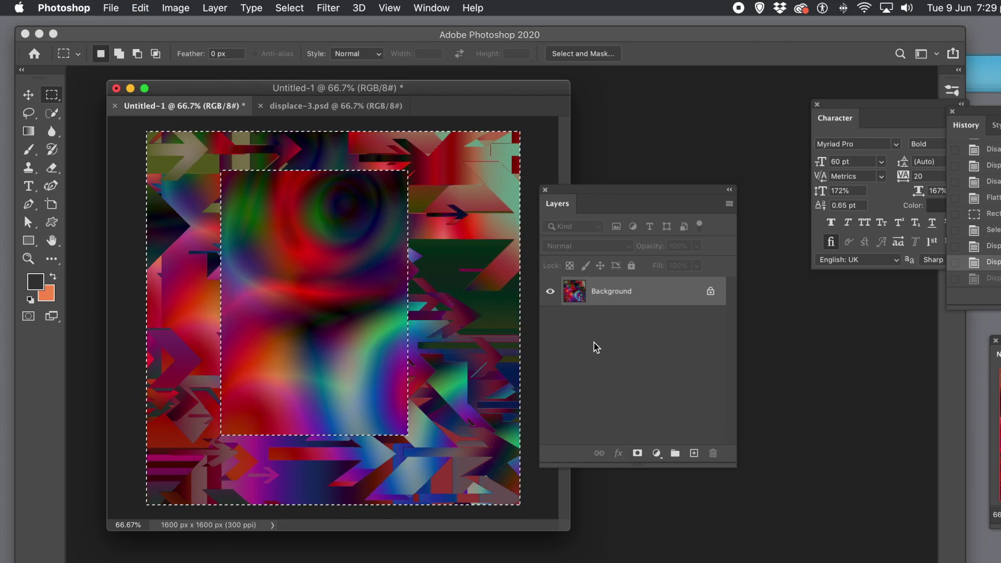
key("super+z")
key("super+z")
key("super+z")
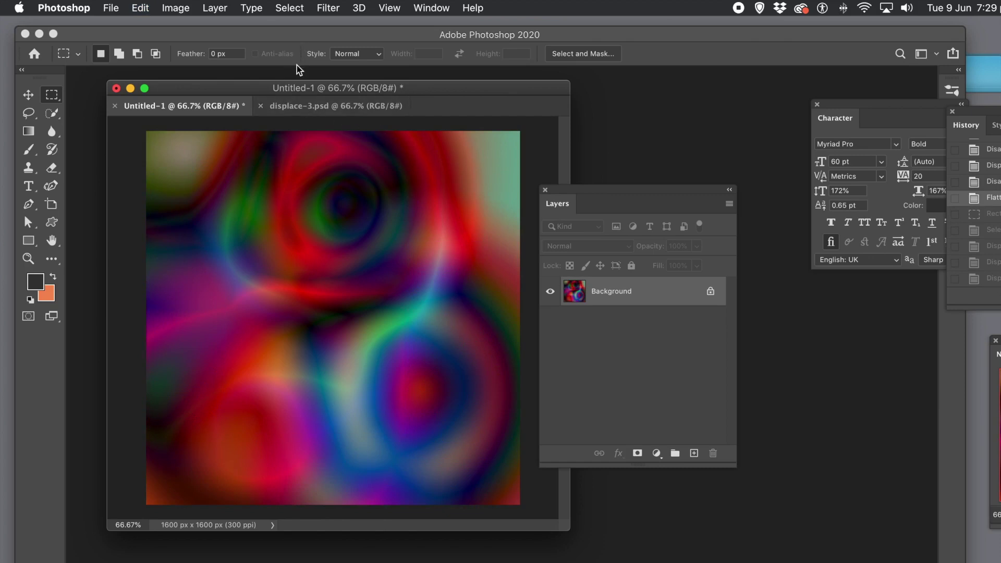
Step: Switch to displace-3.psd and revert its history to the blank white canvas of the New state
left_click(316, 105)
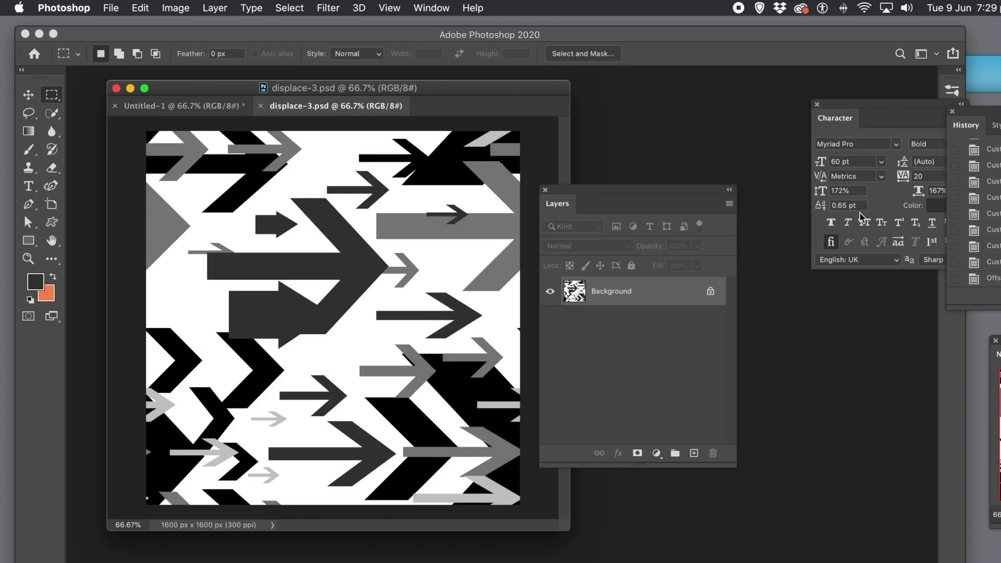
scroll(974, 214, "up", 10)
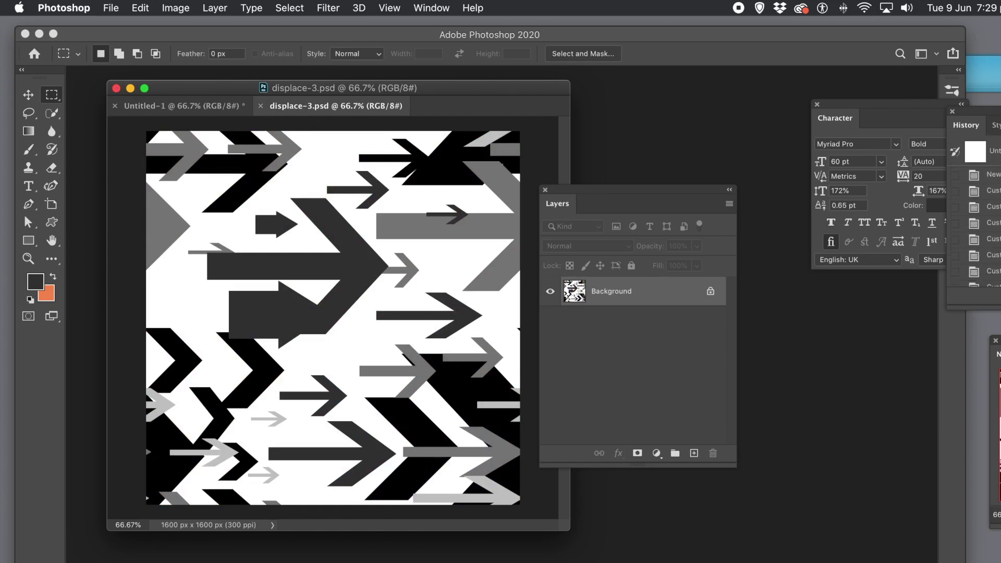
left_click(990, 175)
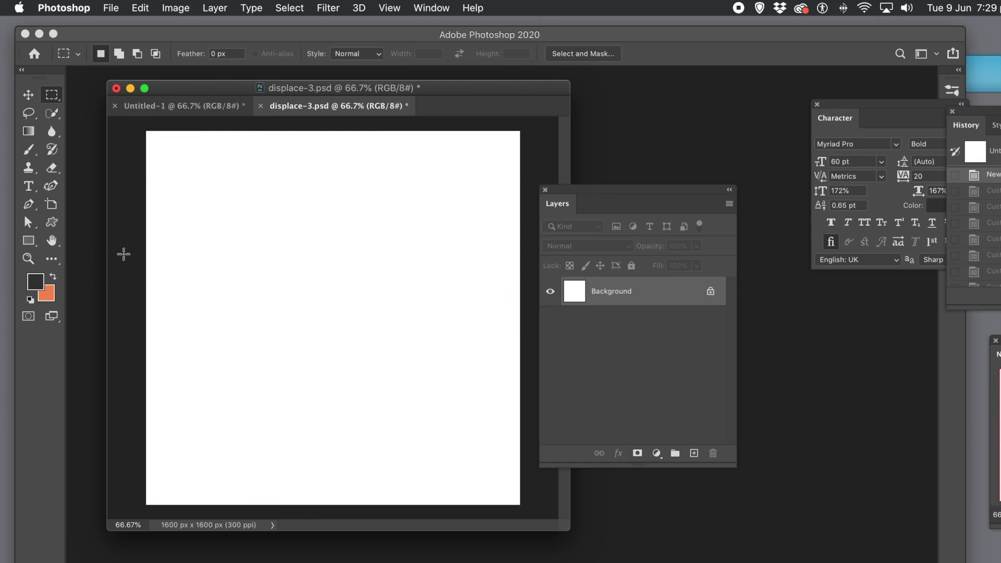
Step: Set the foreground colour to black (000000) and select a wide rectangle across the middle of the canvas
left_click(36, 281)
left_click_drag(286, 308, 252, 435)
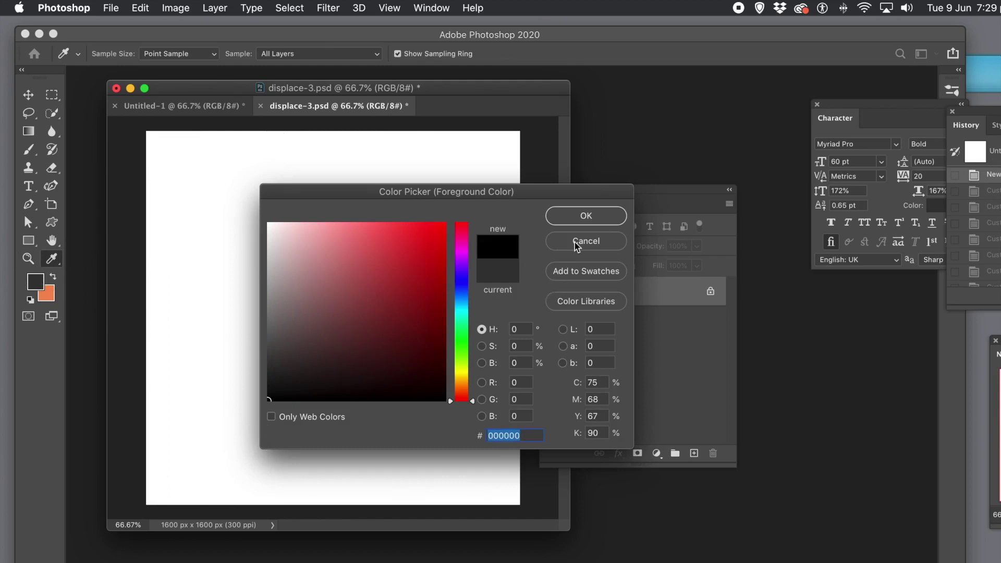
left_click(586, 216)
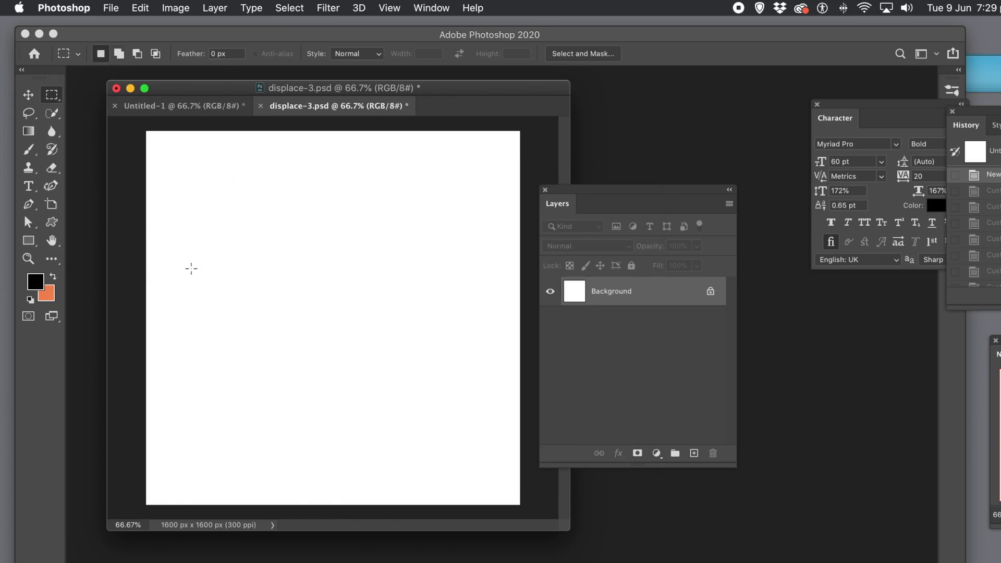
left_click_drag(192, 265, 469, 420)
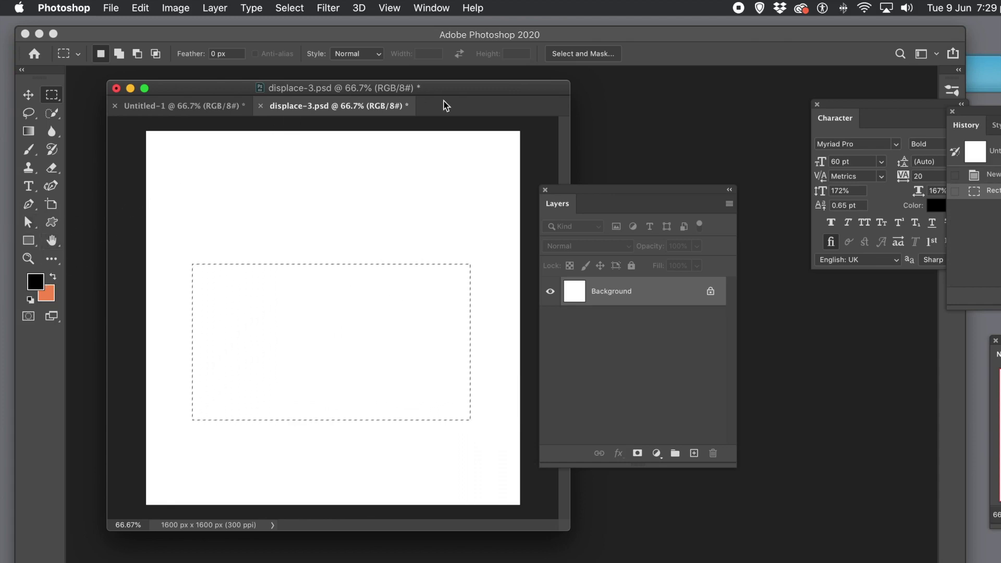
Step: Fill the selected rectangle with black chevron custom shapes in varied sizes, letting some be cropped by the selection edges
left_click(52, 225)
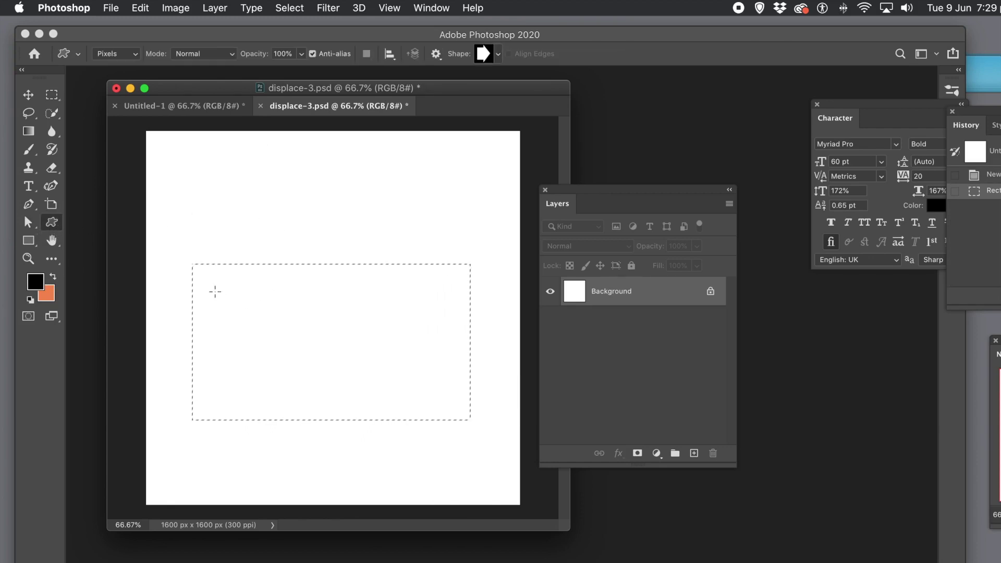
left_click(498, 55)
left_click(406, 135)
left_click_drag(193, 239, 294, 357)
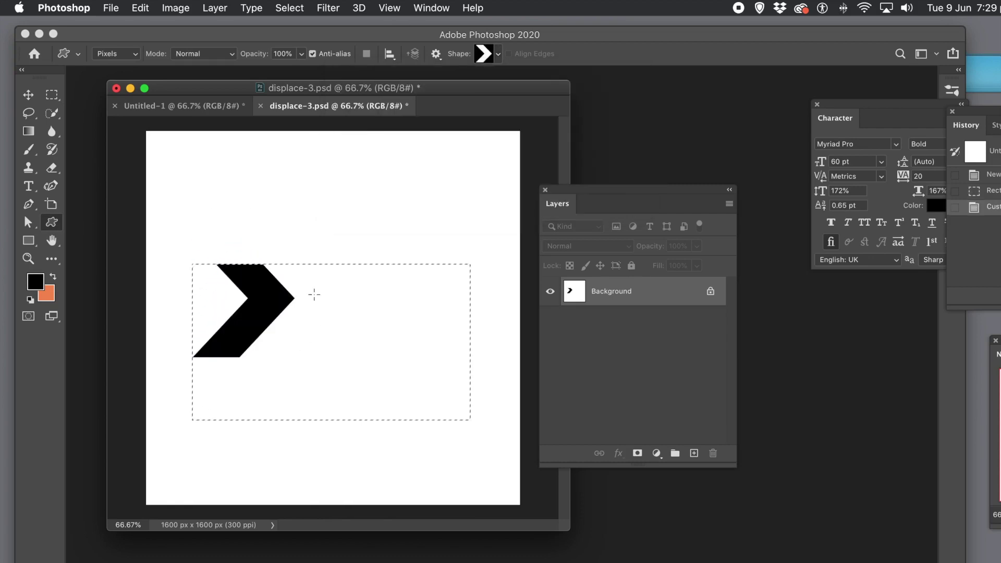
left_click_drag(384, 383, 384, 383)
left_click_drag(377, 223, 453, 310)
left_click_drag(447, 383, 494, 431)
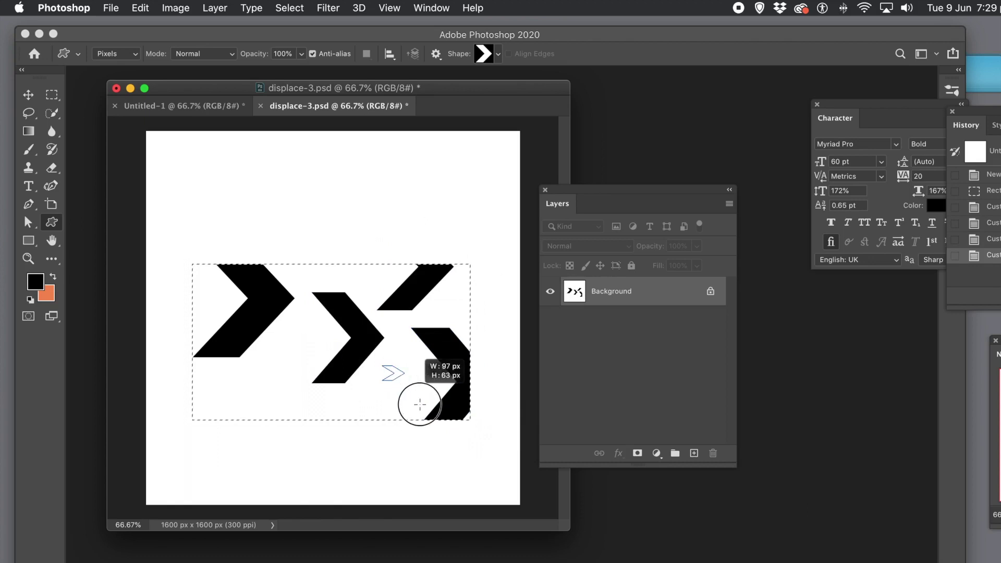
left_click_drag(382, 366, 428, 418)
left_click_drag(253, 343, 291, 396)
left_click_drag(296, 318, 328, 356)
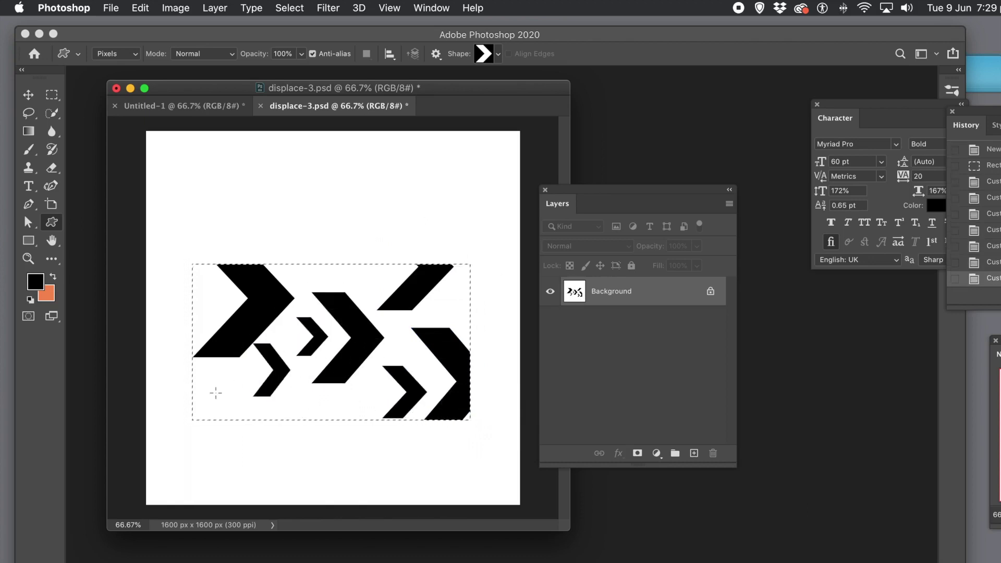
left_click_drag(216, 376, 247, 420)
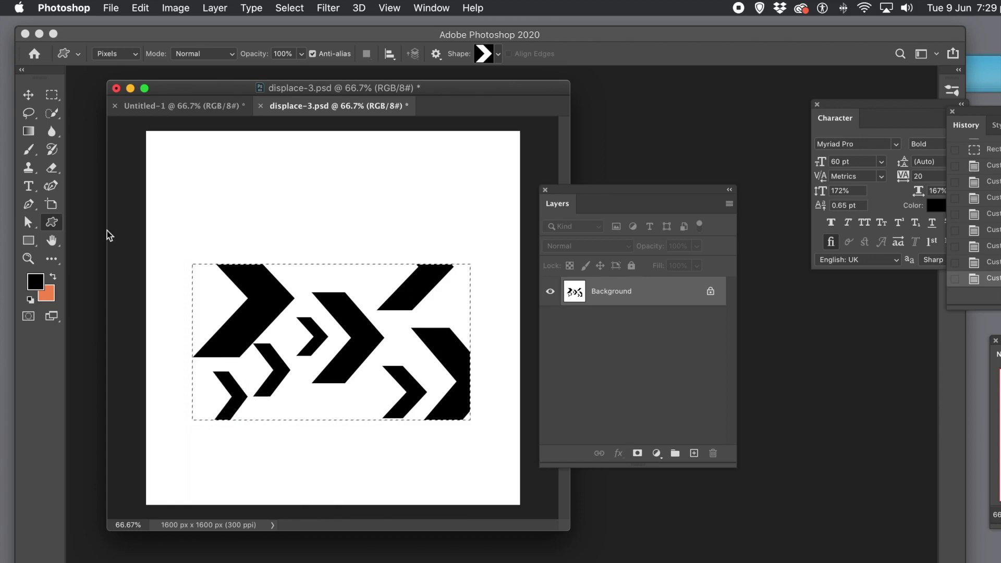
Step: Replace the selection with a tall rectangle in the canvas's upper left and draw a small black chevron inside it
left_click(53, 97)
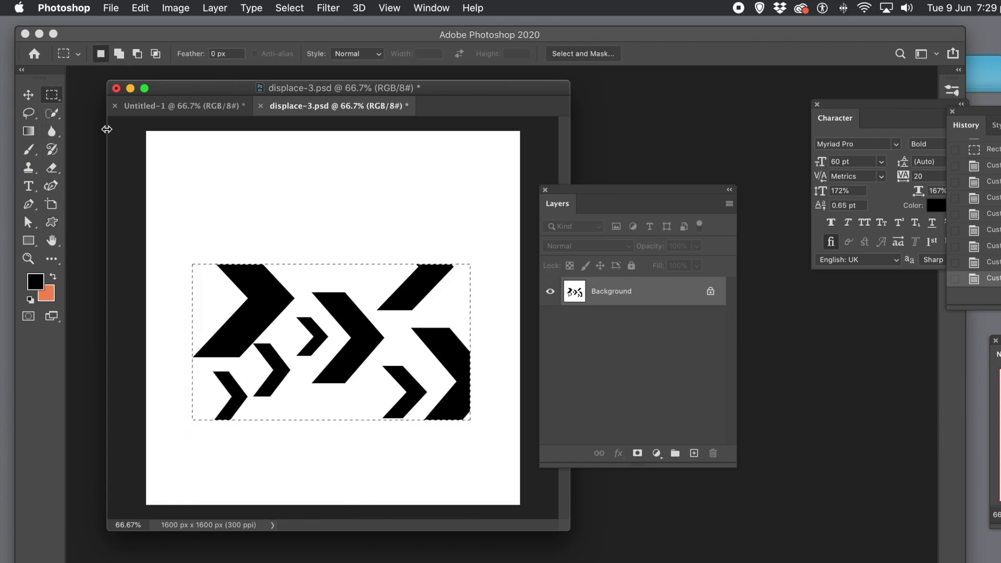
left_click(285, 263)
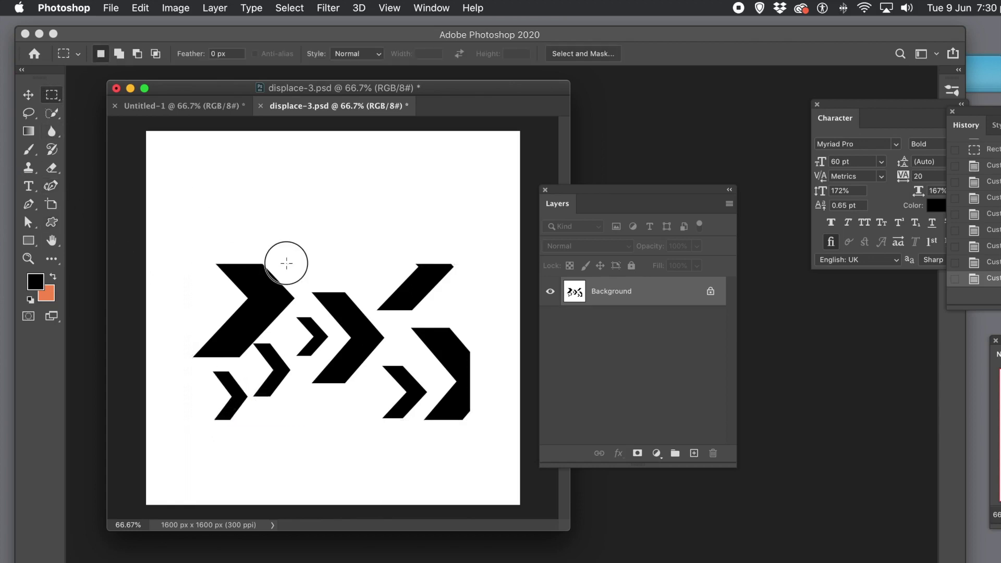
left_click_drag(194, 152, 336, 330)
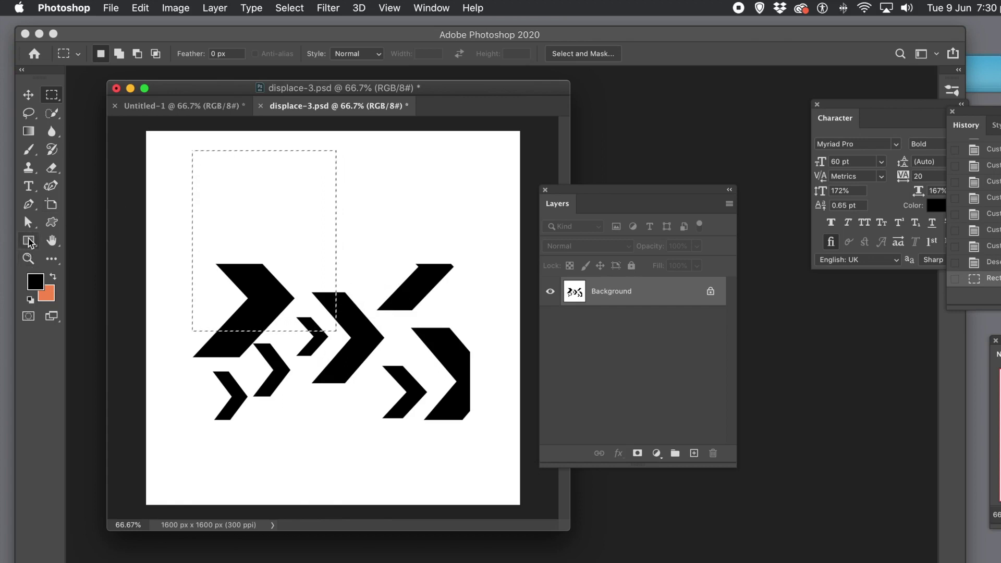
left_click(54, 224)
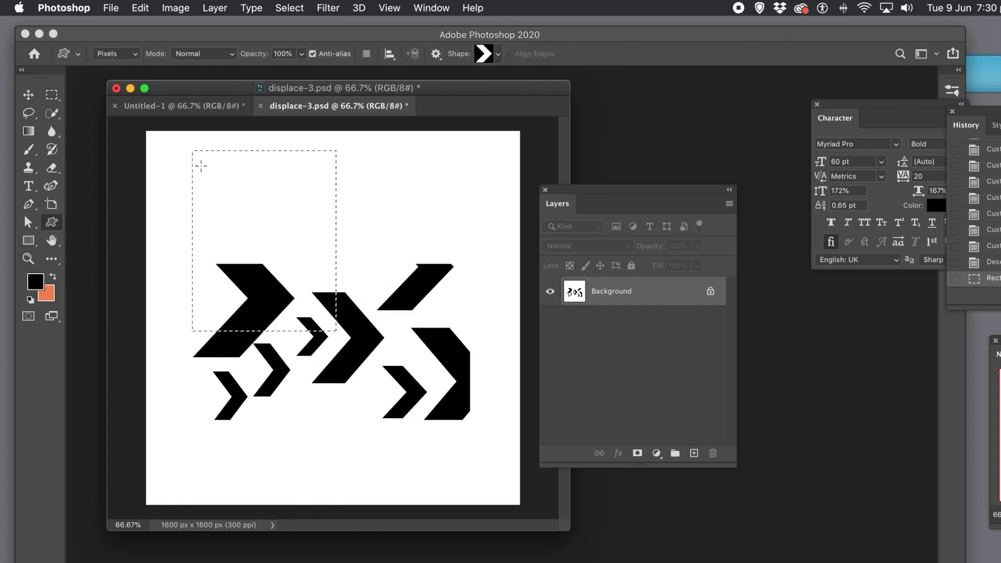
left_click_drag(202, 163, 246, 201)
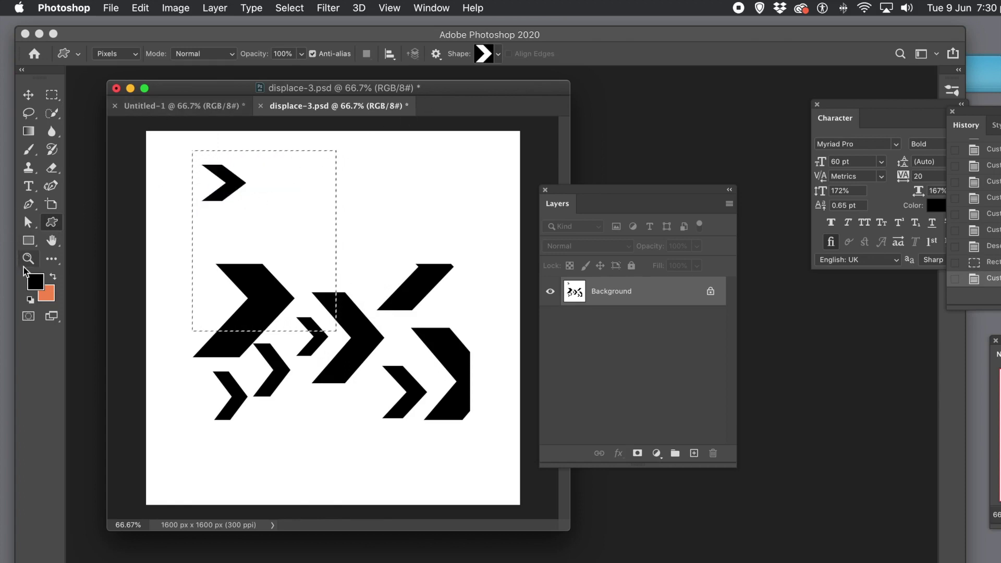
Step: Set the foreground colour to mid grey and draw grey chevrons of varied sizes inside the tall selection
left_click(35, 282)
left_click_drag(285, 256, 285, 291)
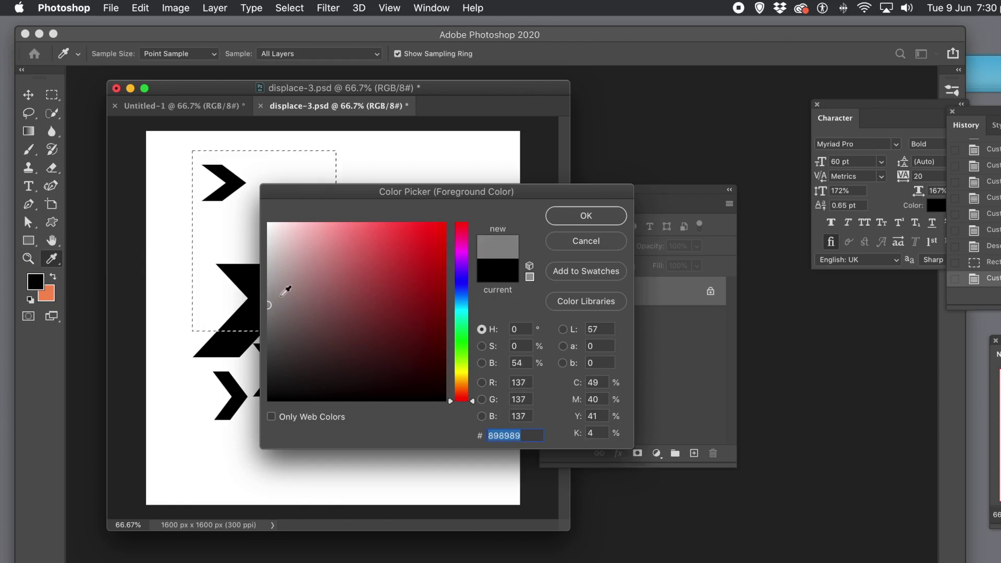
left_click(582, 216)
left_click_drag(217, 216, 304, 290)
left_click_drag(147, 237, 235, 268)
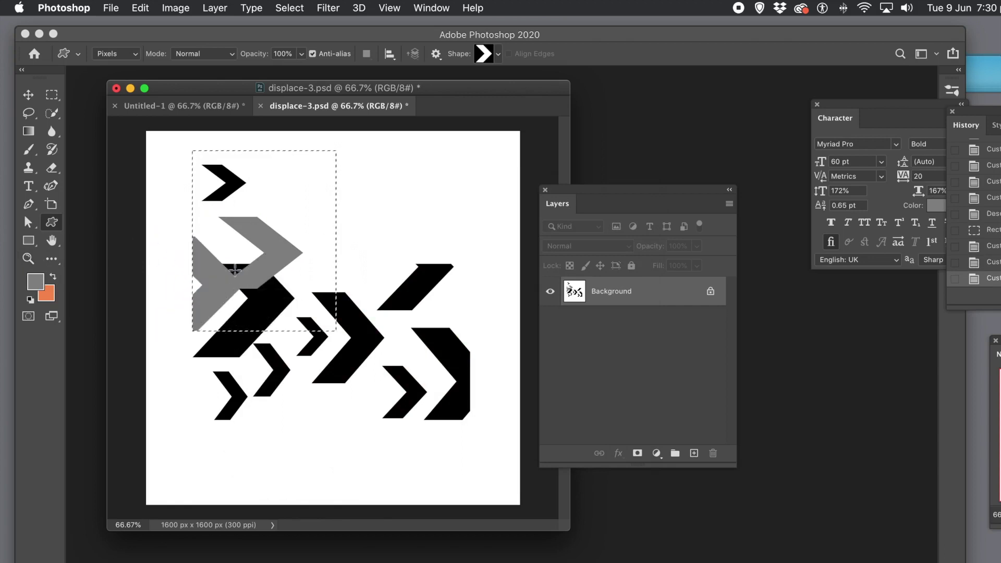
left_click_drag(224, 232, 237, 249)
left_click_drag(269, 183, 334, 322)
left_click_drag(308, 168, 342, 198)
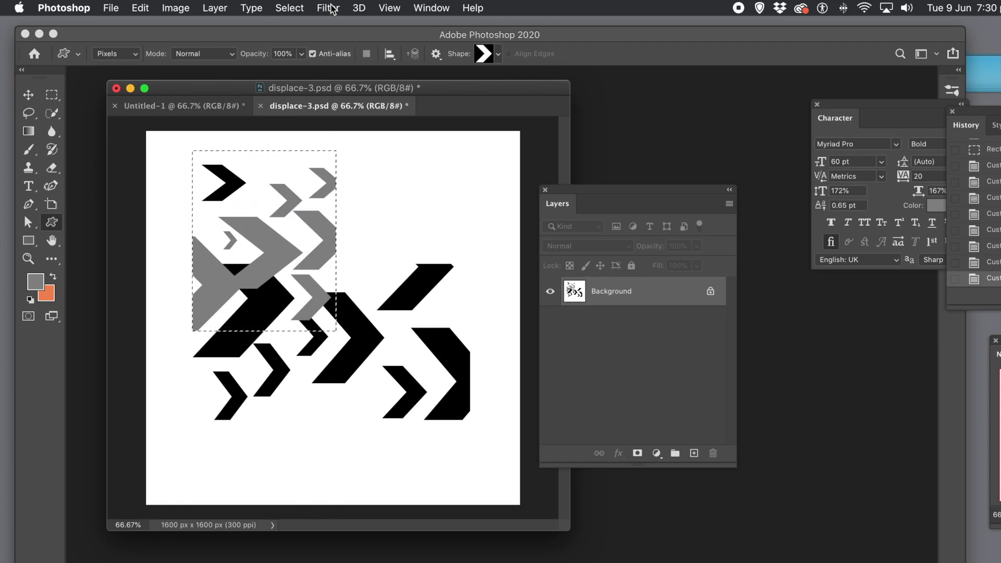
Step: Deselect the rectangle and save the chevron map to the Desktop as displace-4.psd in Photoshop format
left_click(289, 7)
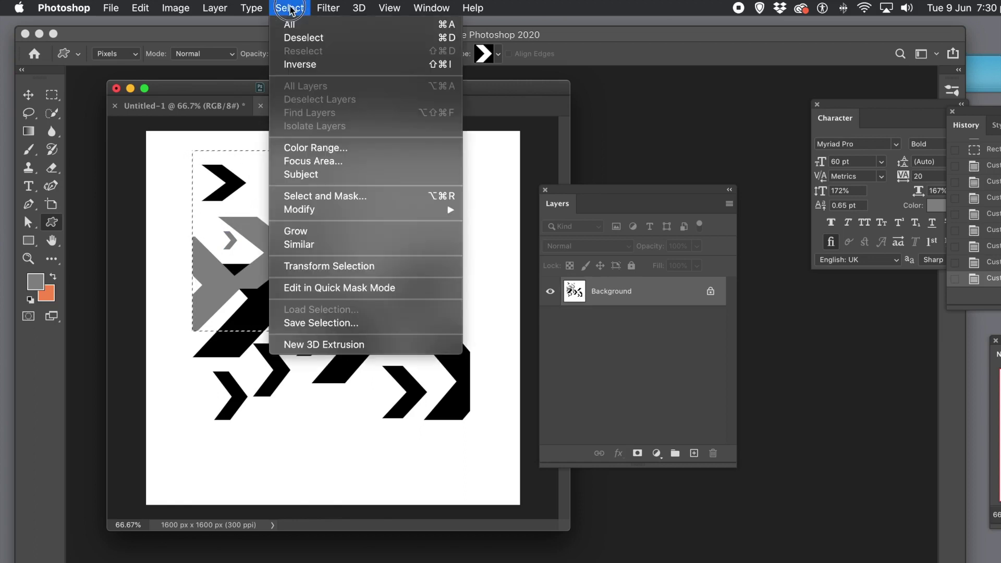
left_click(302, 38)
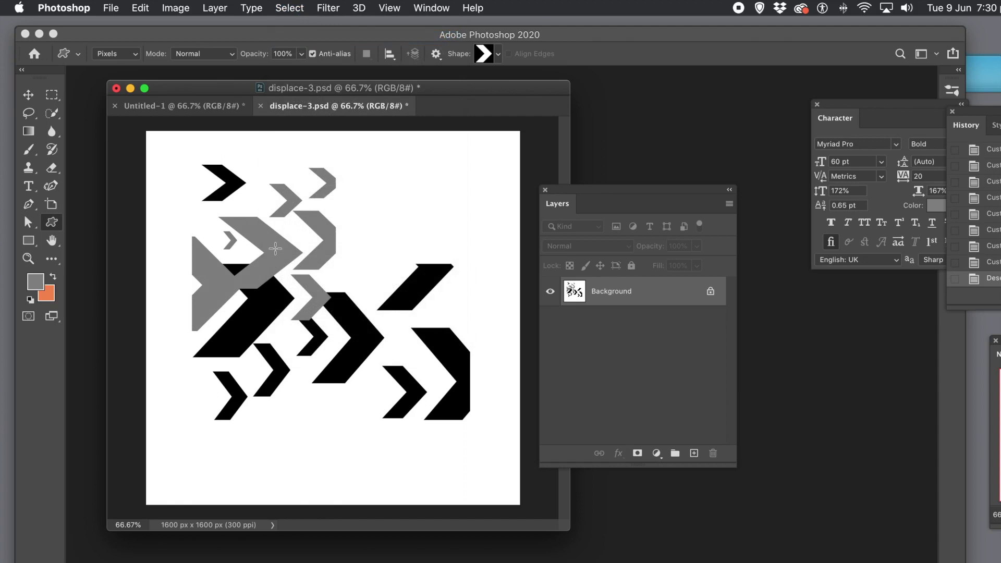
left_click(112, 8)
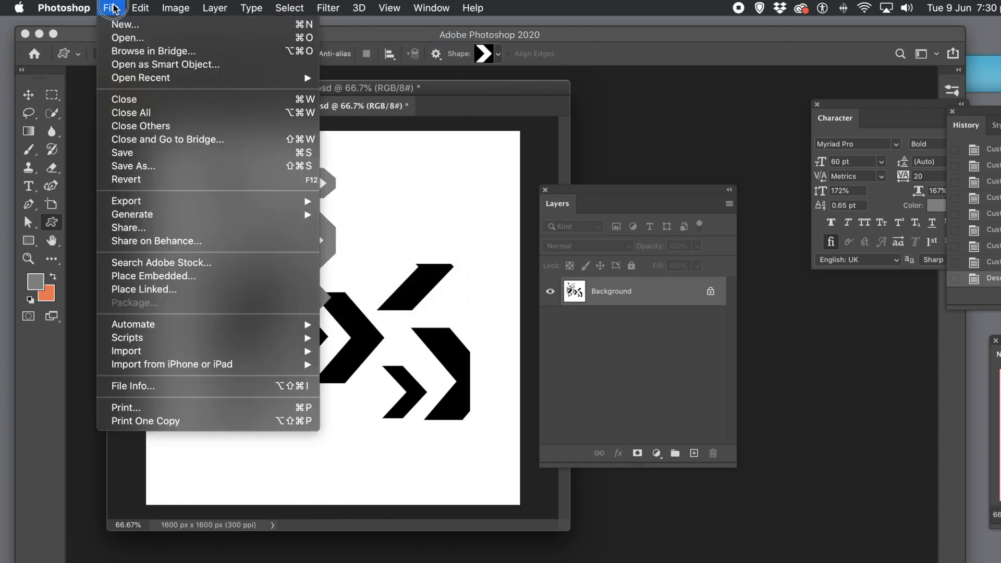
left_click(145, 165)
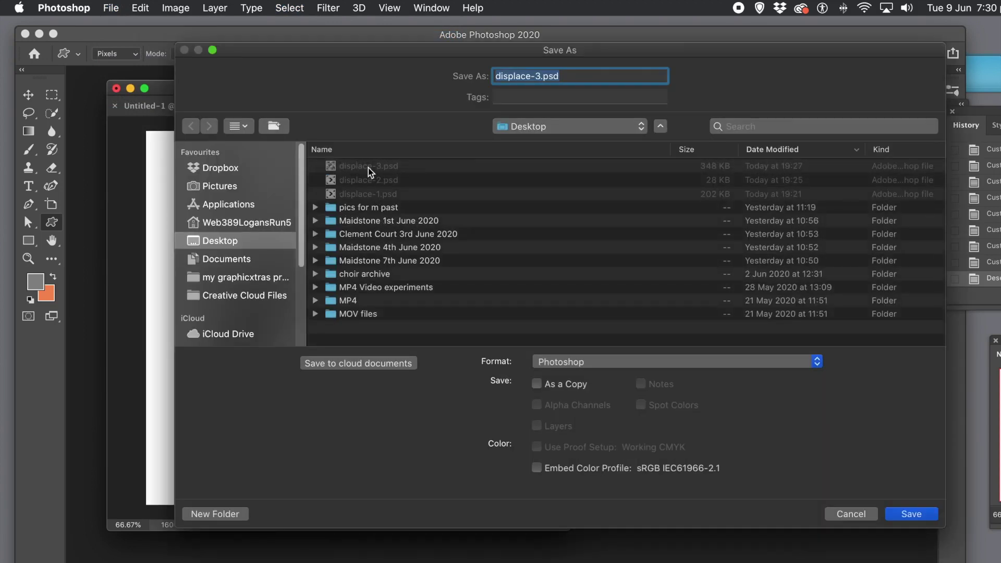
left_click(367, 169)
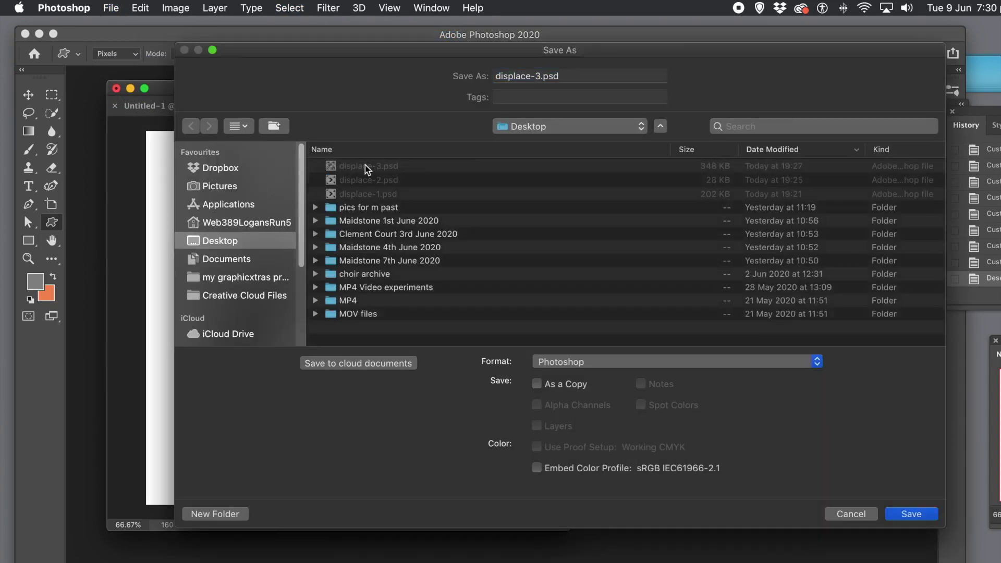
double_click(537, 75)
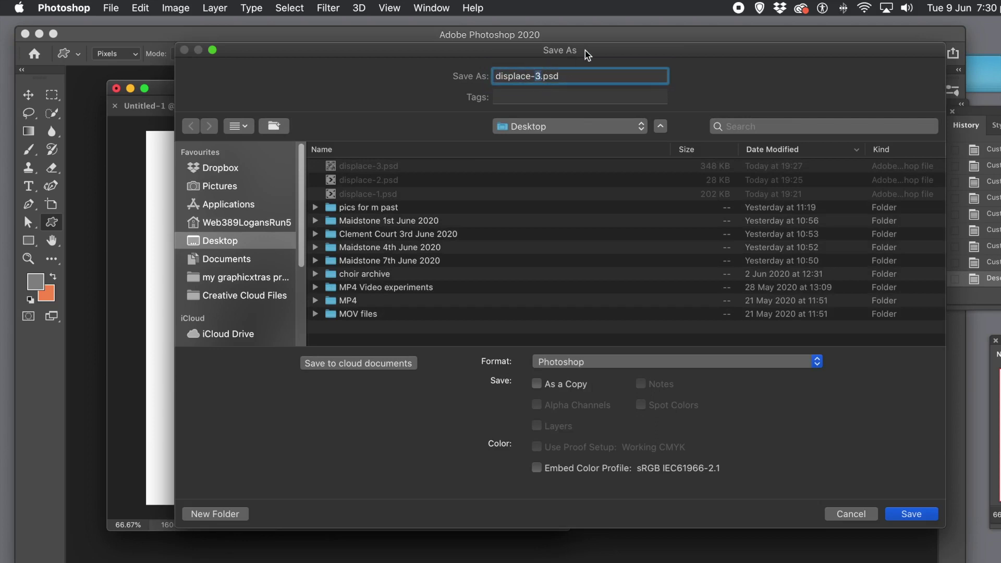
type("4")
key("Return")
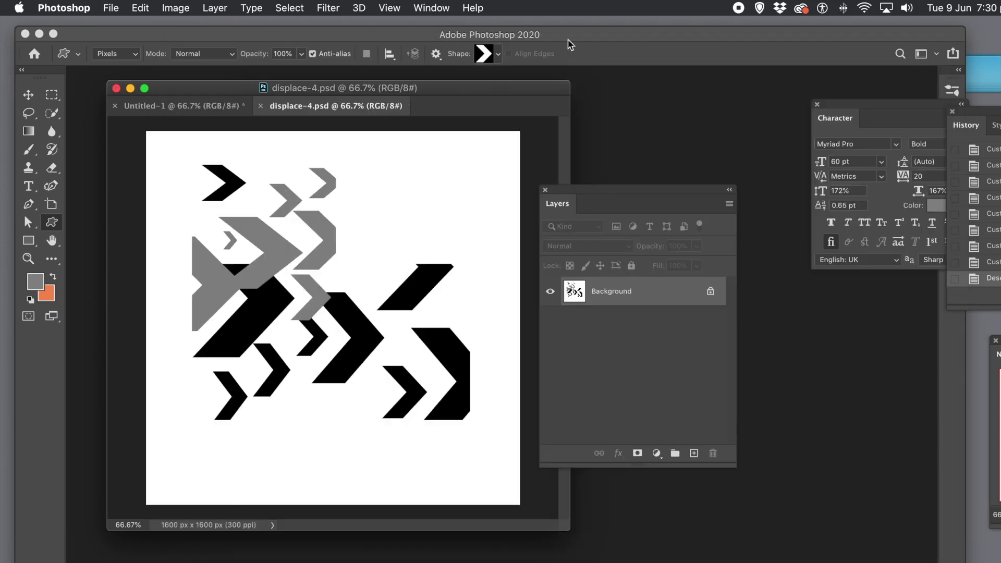
Step: Return to the Untitled-1 gradient image and apply the Twirl distortion at an angle of 532°
left_click(204, 107)
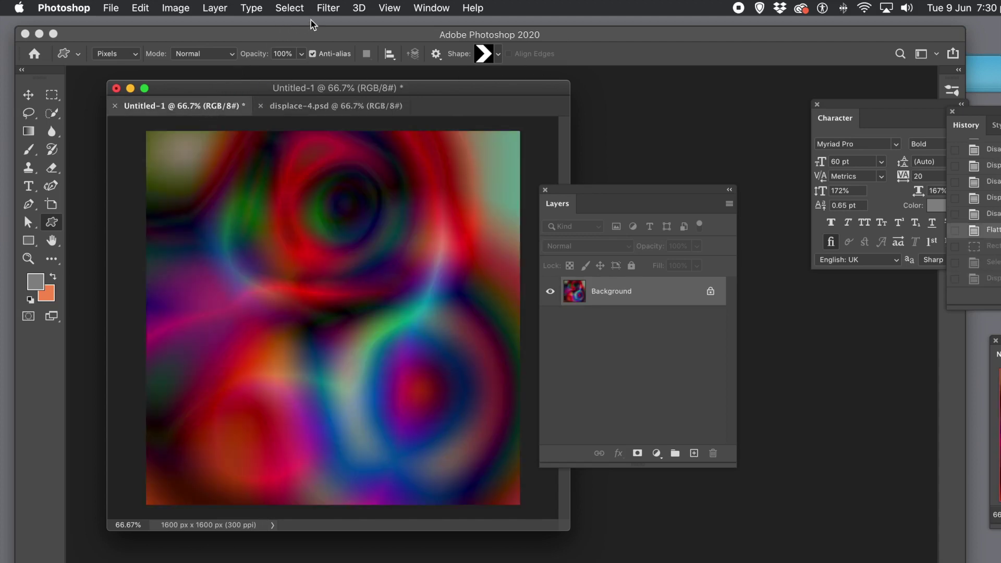
left_click(329, 8)
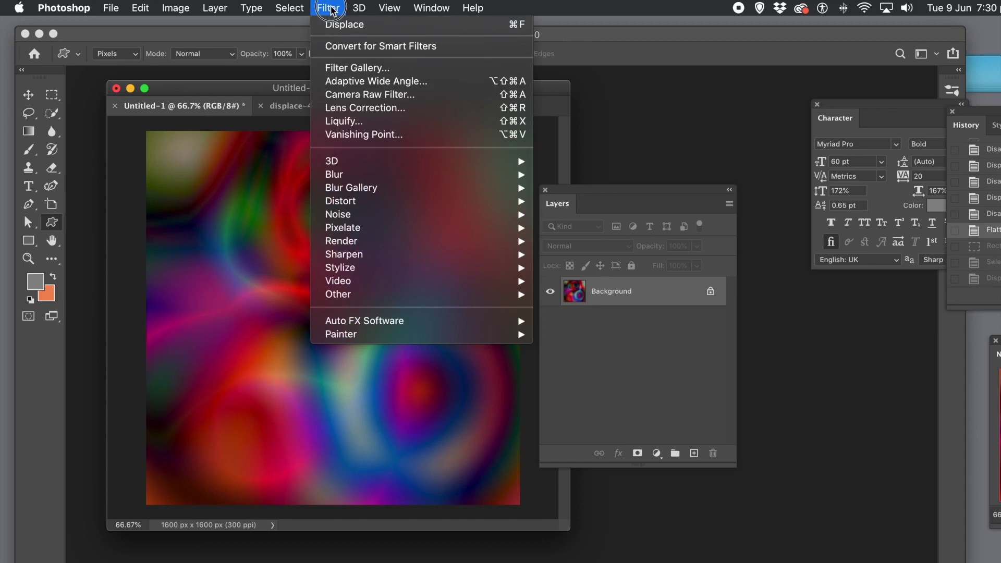
left_click(177, 157)
left_click(54, 95)
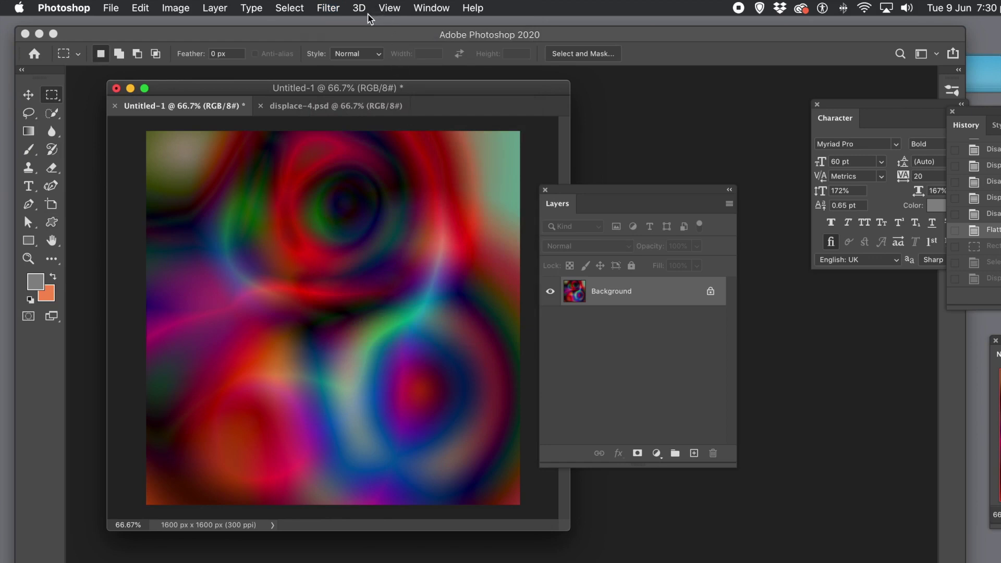
left_click(323, 7)
left_click(326, 8)
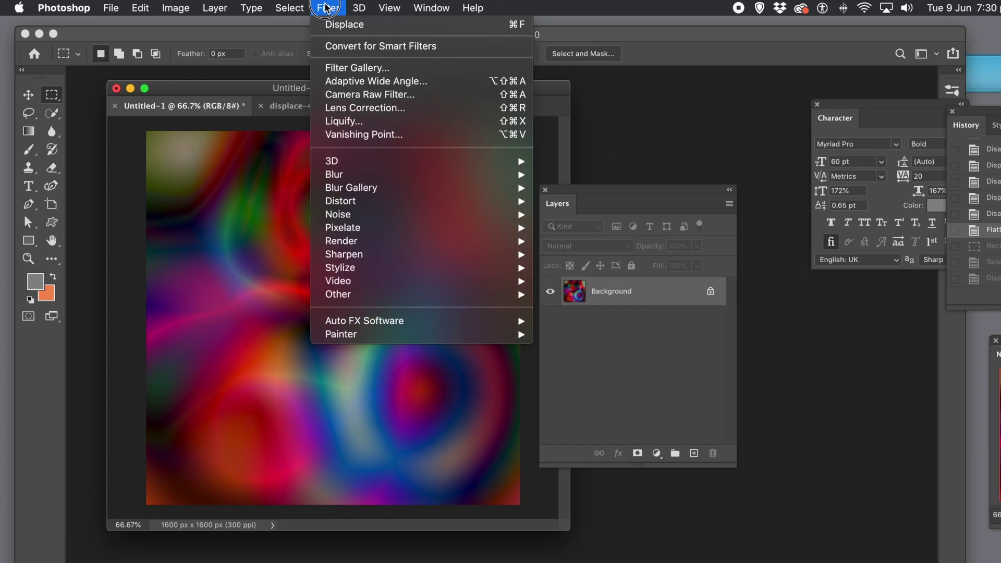
left_click(358, 208)
left_click(559, 246)
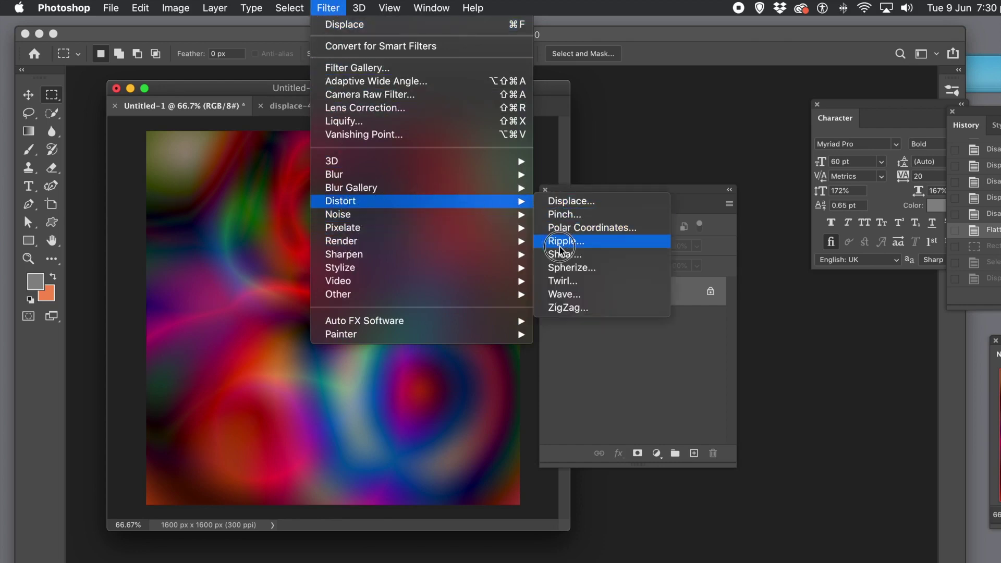
left_click(573, 283)
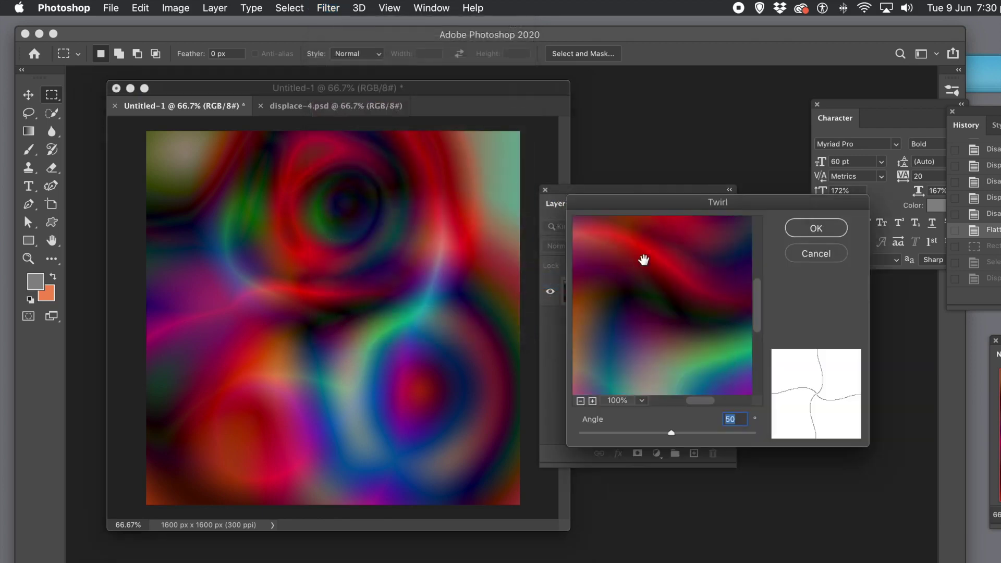
left_click_drag(650, 205, 407, 201)
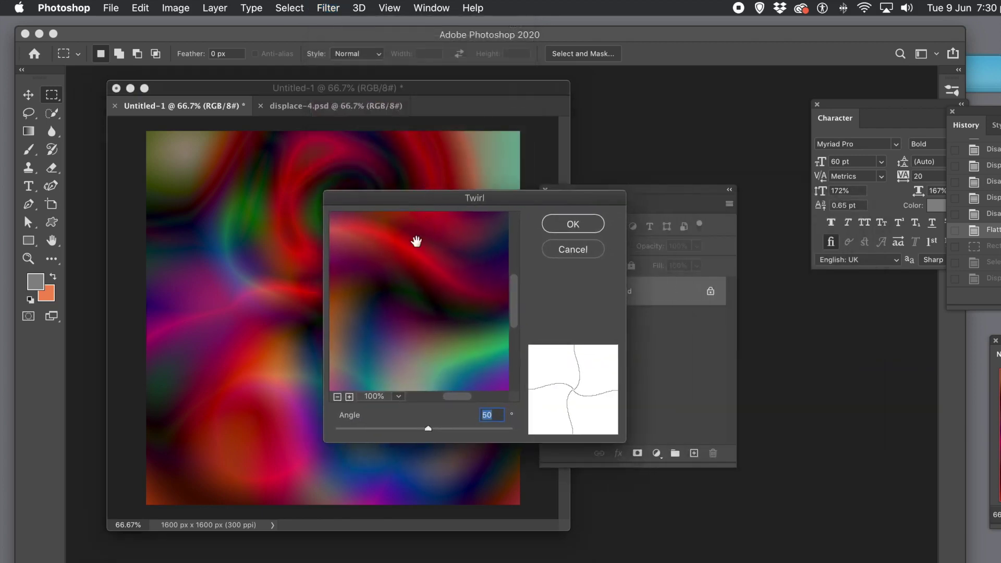
left_click_drag(439, 425, 468, 428)
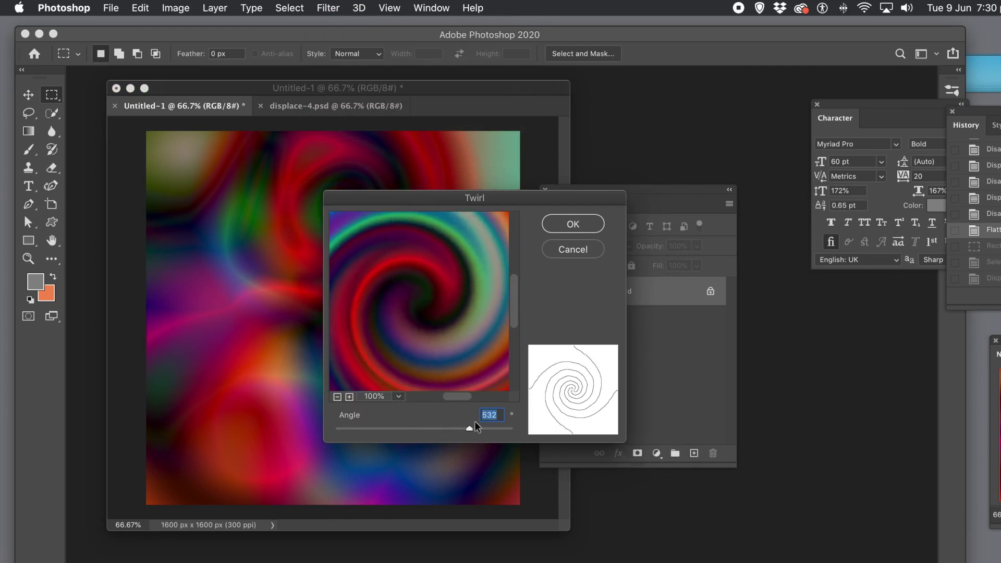
left_click(575, 228)
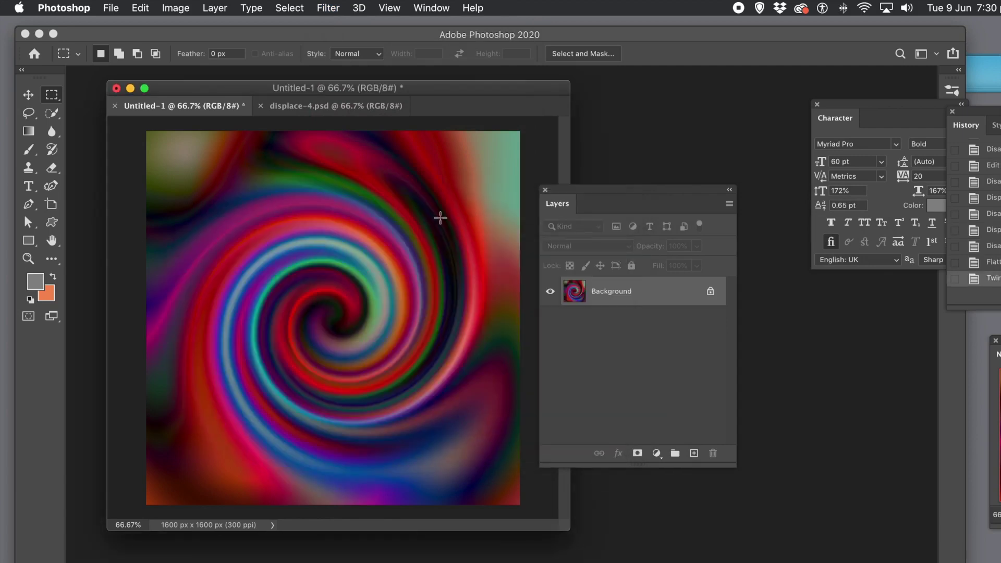
Step: Displace the twirled image with displace-4.psd at 200 horizontal and vertical scale, using Tile and Repeat Edge Pixels
left_click(328, 7)
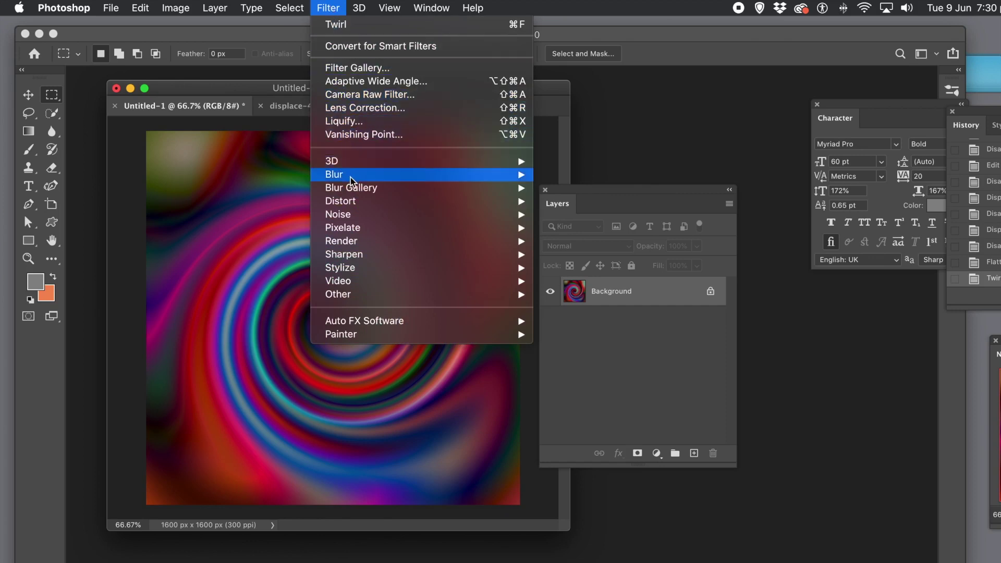
mouse_move(352, 203)
left_click(569, 201)
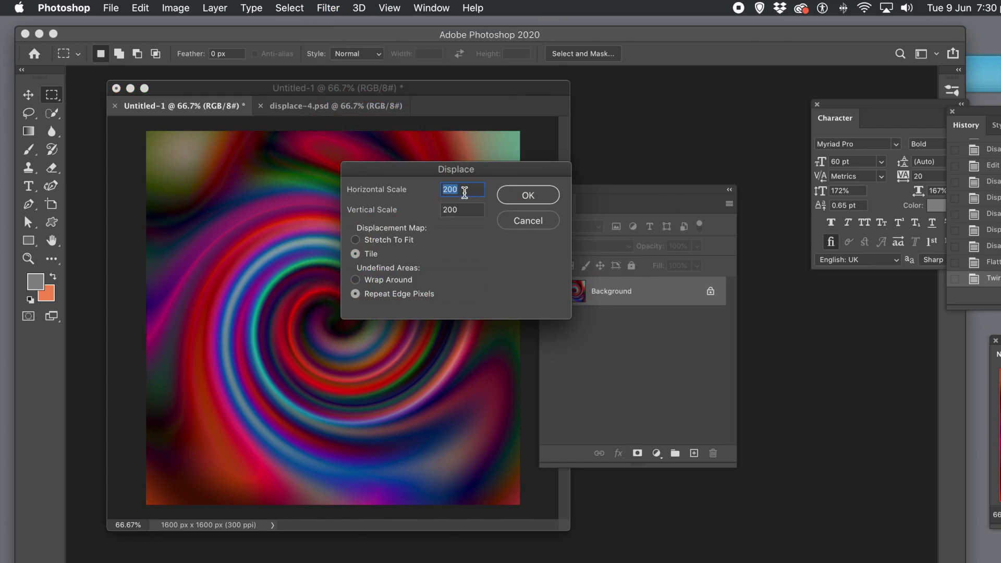
left_click(548, 196)
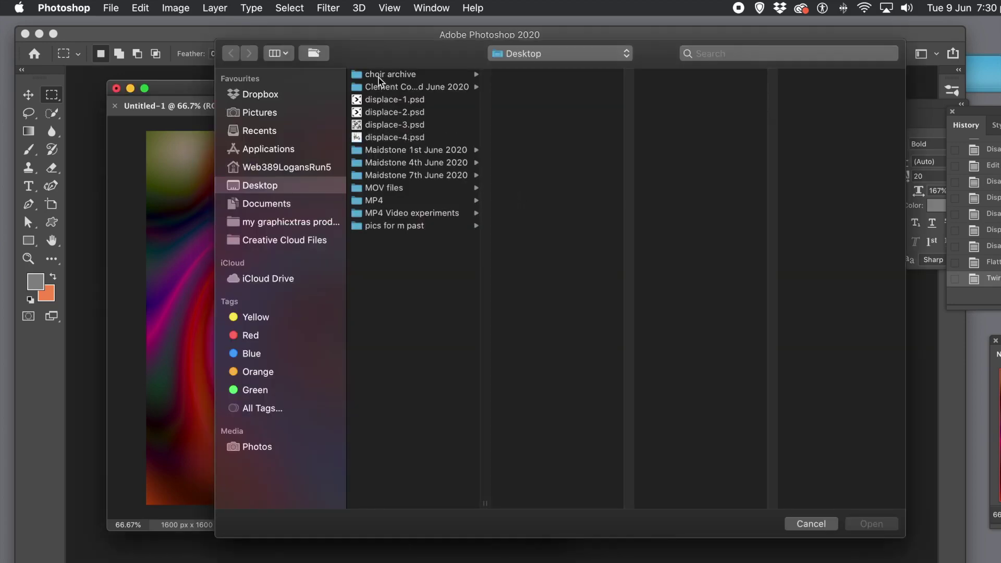
left_click(403, 137)
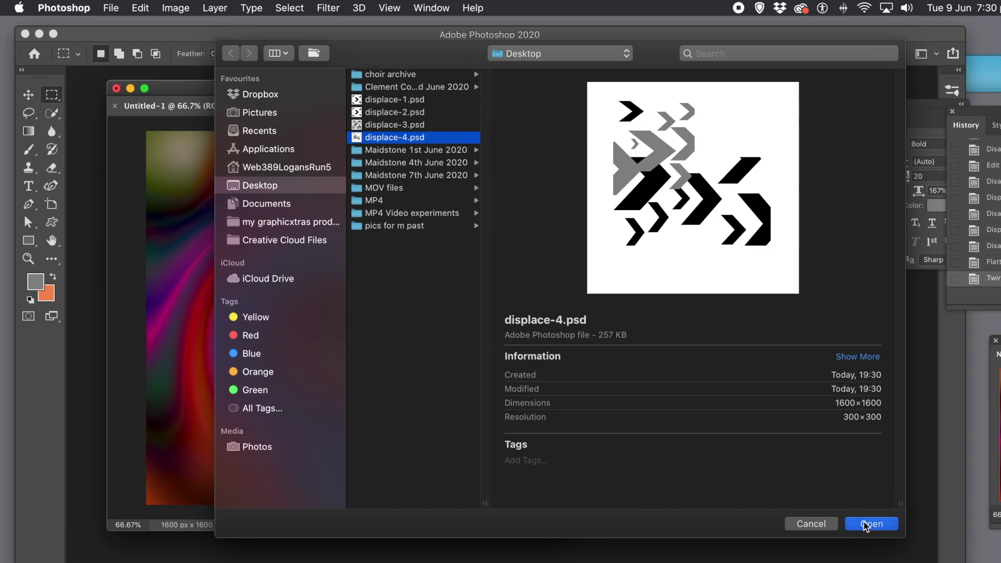
key("Return")
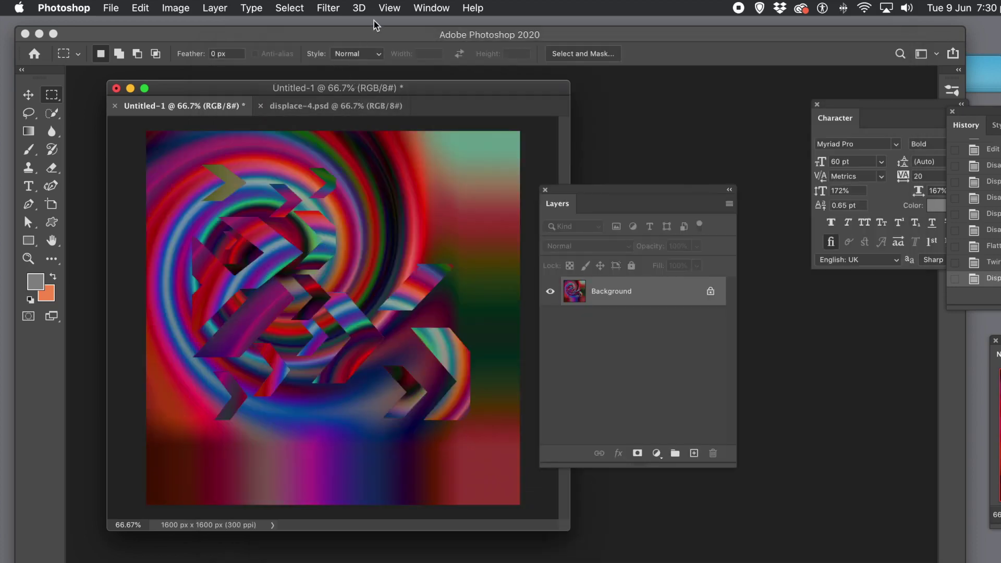
Step: Repeat the Displace filter once on the twirled image and undo both displacements
left_click(328, 8)
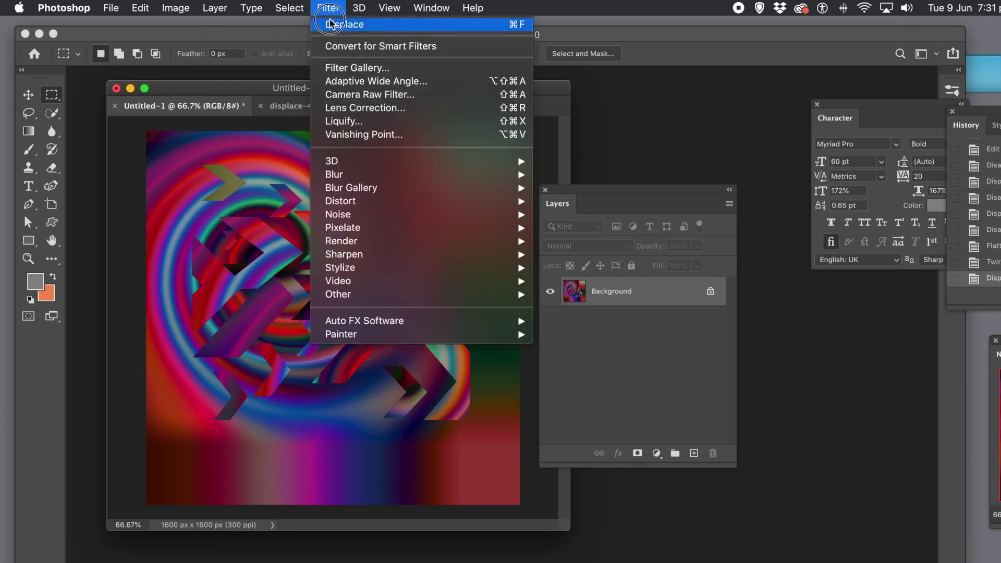
left_click(331, 25)
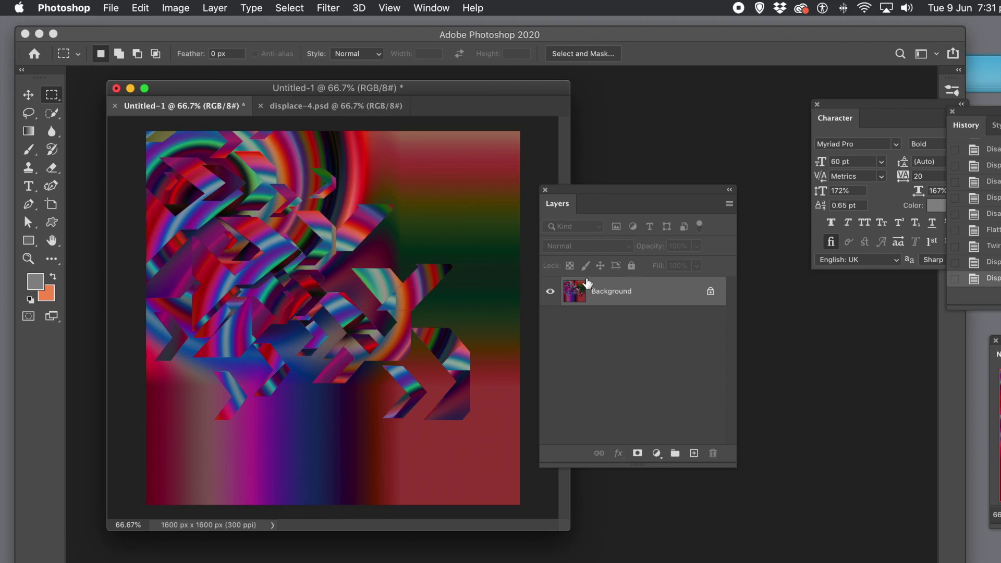
key("super+z")
key("super+z")
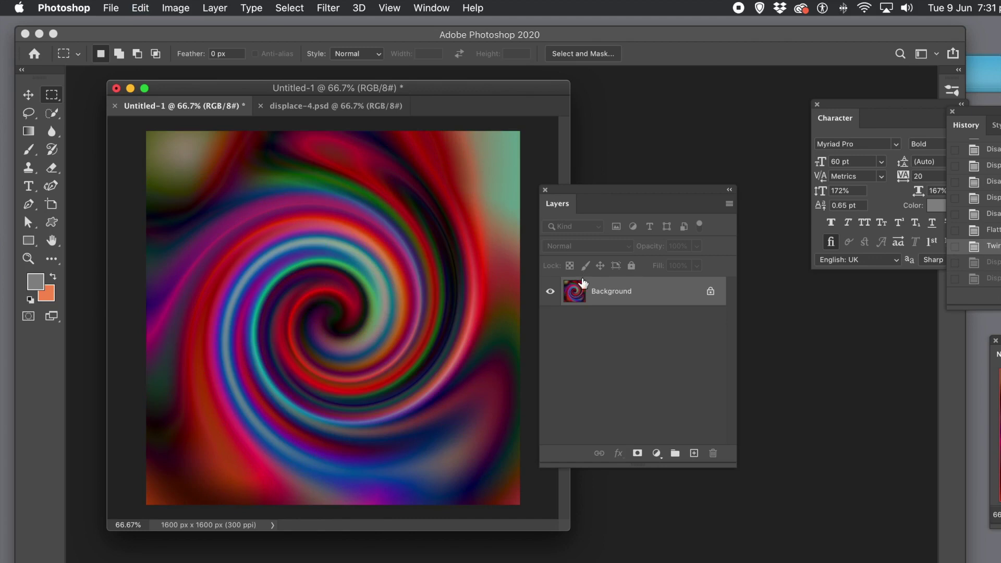
Step: Switch to the displace-4.psd document and roll its history back to the blank New state
left_click(311, 107)
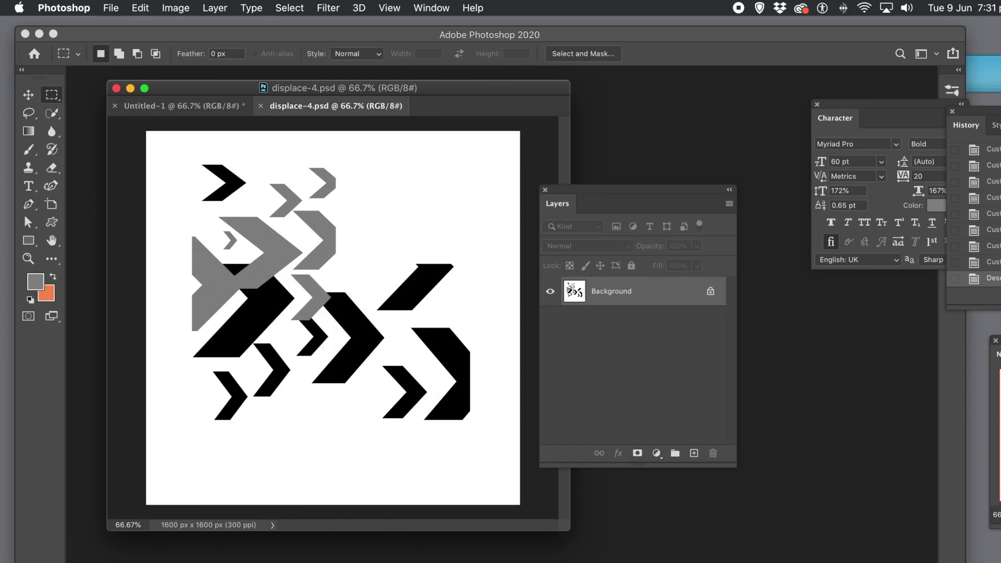
scroll(973, 214, "up", 10)
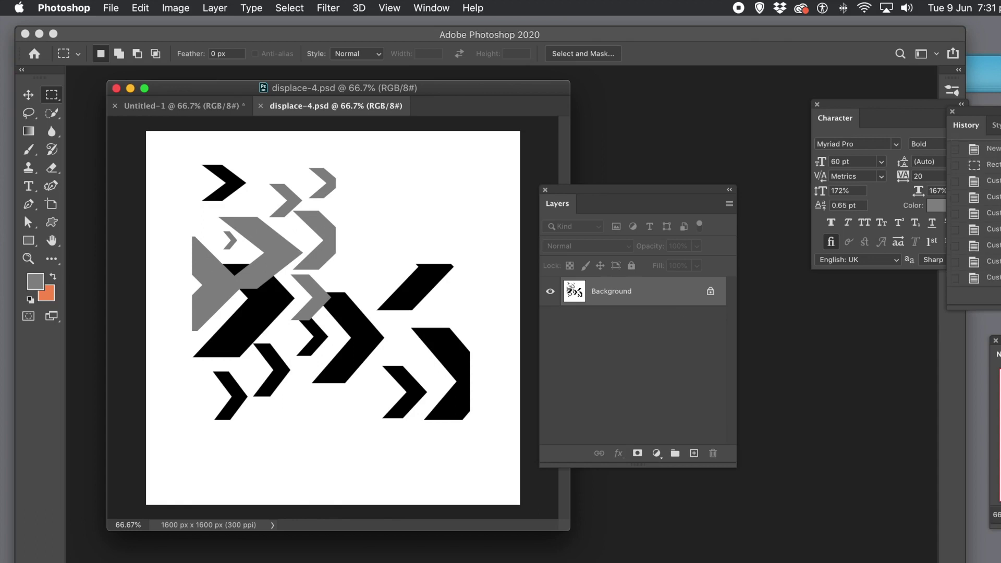
left_click(980, 174)
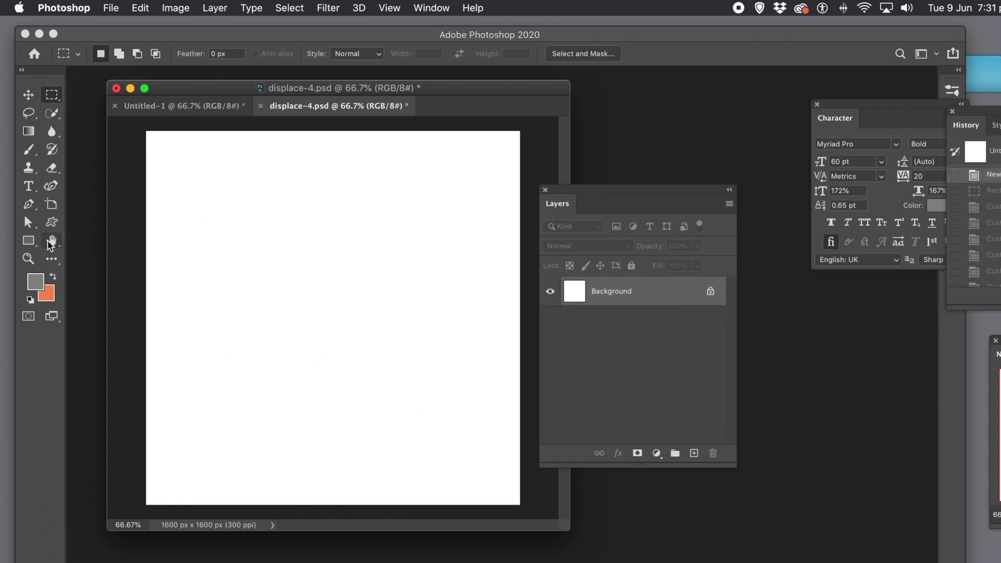
Step: Draw a large chevron custom shape about 823 × 1174 px as a shape layer, filled with the Basics black-to-white gradient
left_click(55, 221)
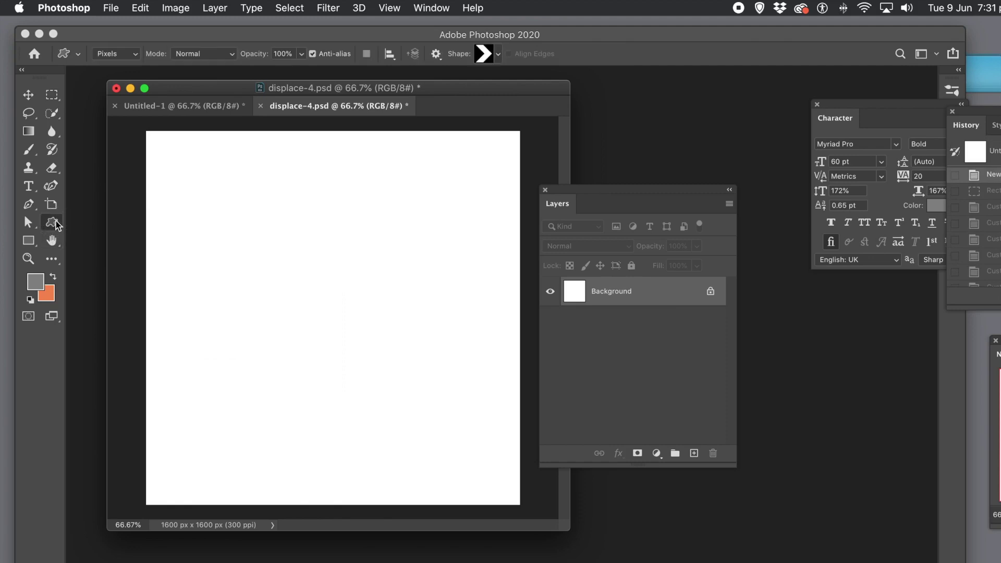
left_click(122, 58)
left_click(125, 33)
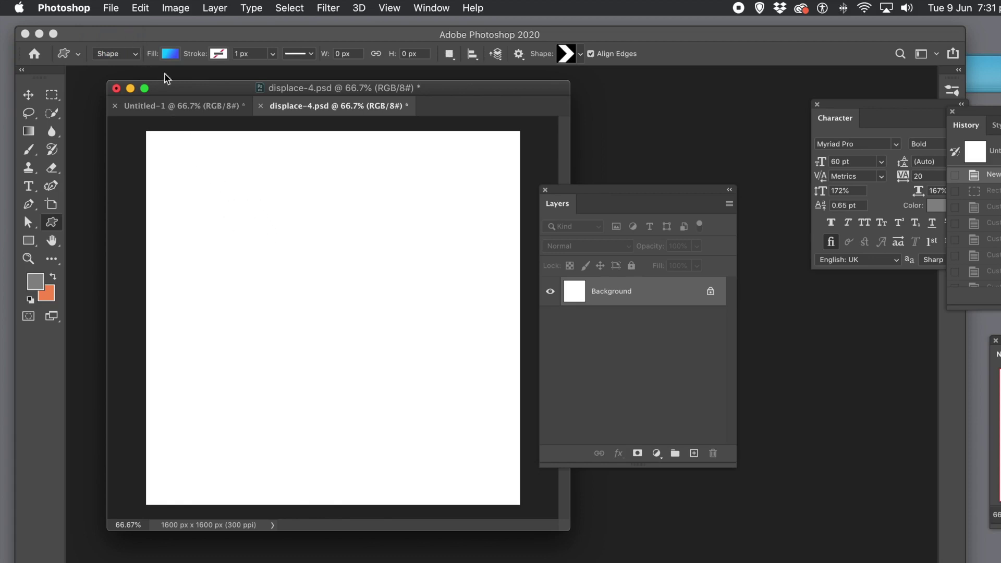
left_click(168, 54)
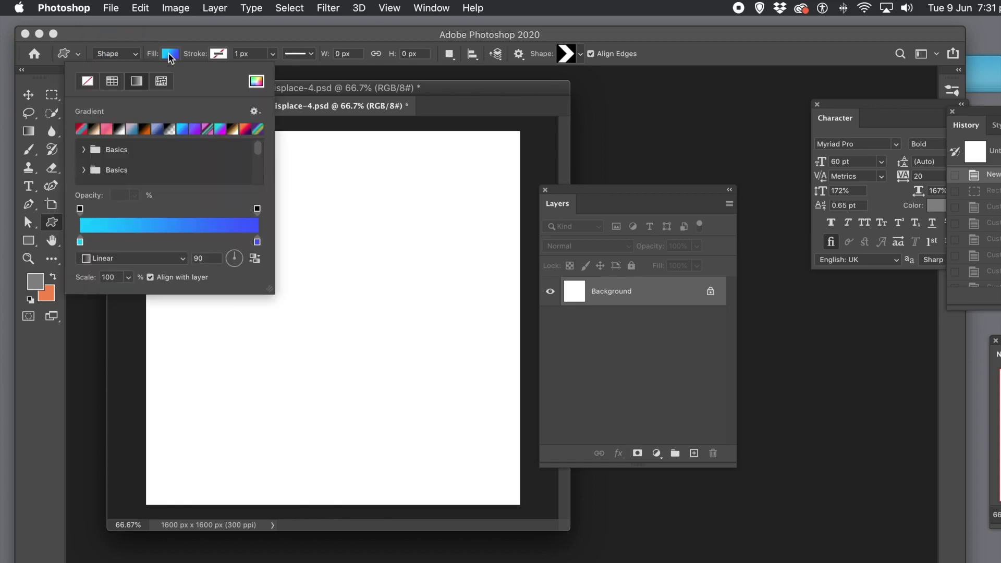
left_click(83, 152)
left_click(148, 170)
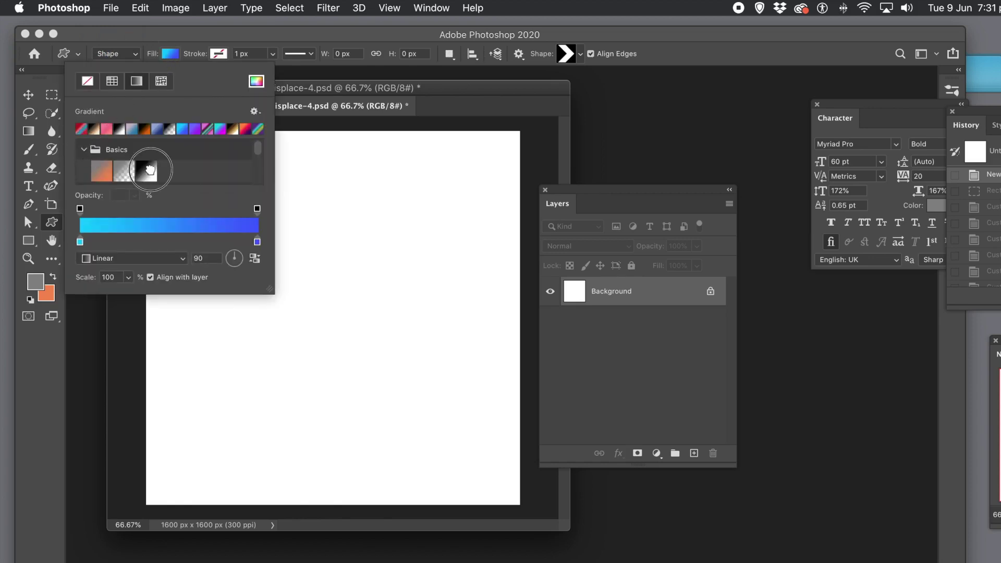
left_click(376, 92)
left_click_drag(230, 178, 423, 448)
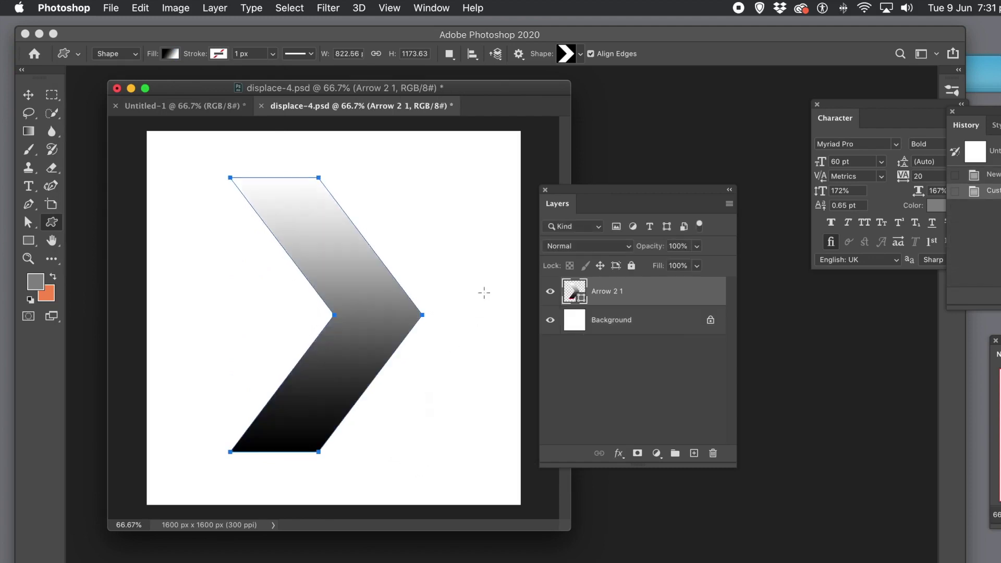
Step: Save the gradient chevron map to the Desktop as displace-5.psd in Photoshop format, keeping its layers
left_click(113, 8)
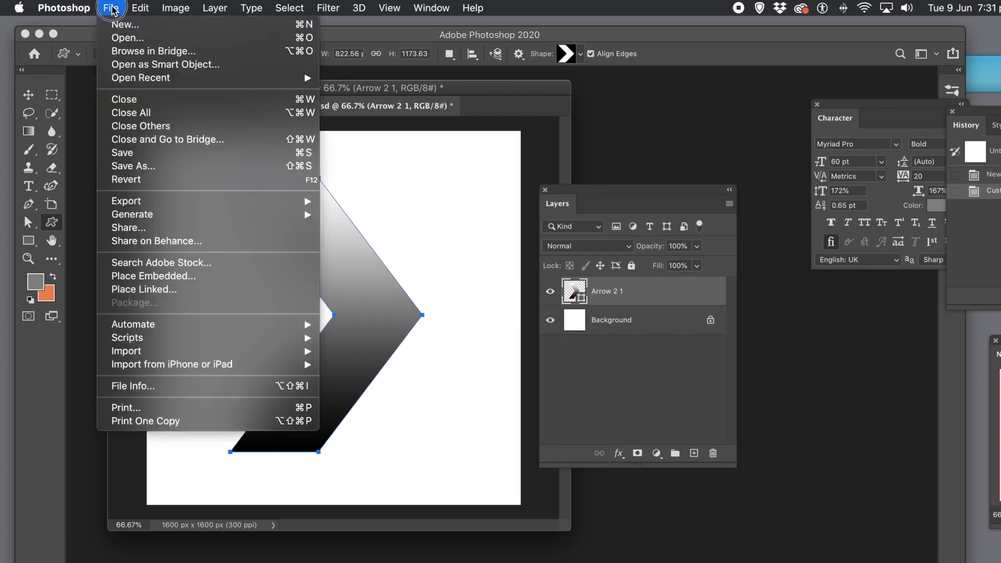
left_click(145, 168)
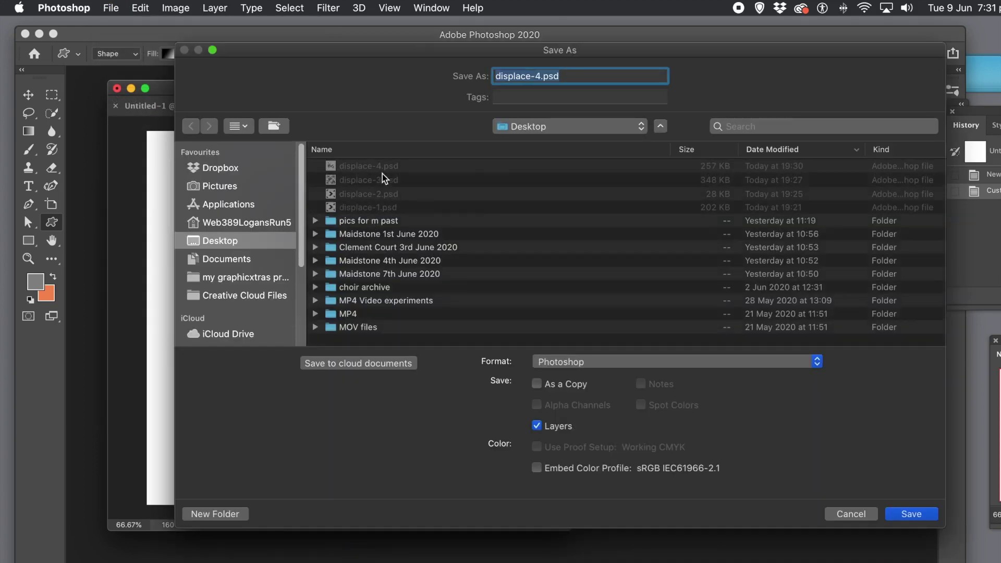
left_click(540, 76)
double_click(540, 77)
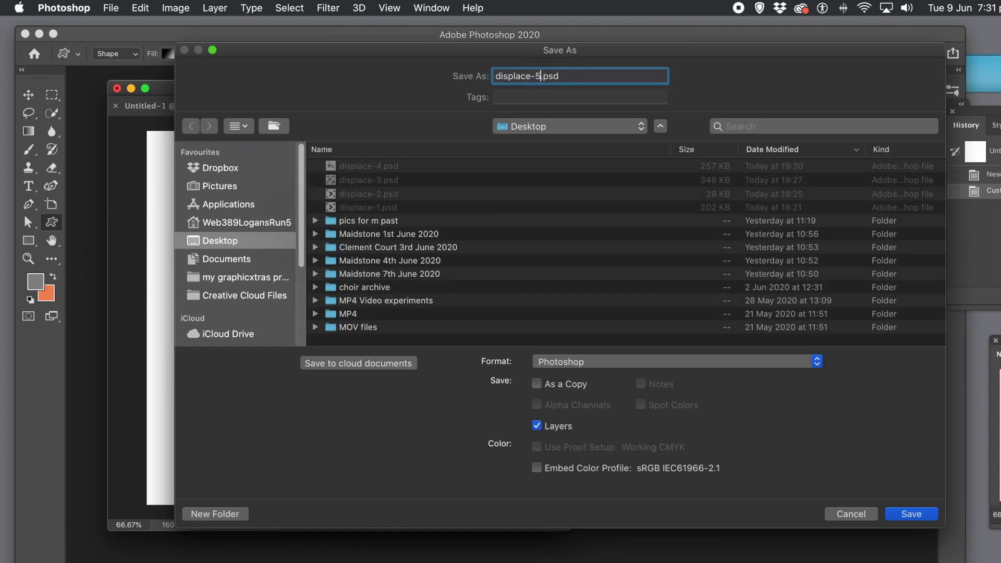
type("5")
key("Return")
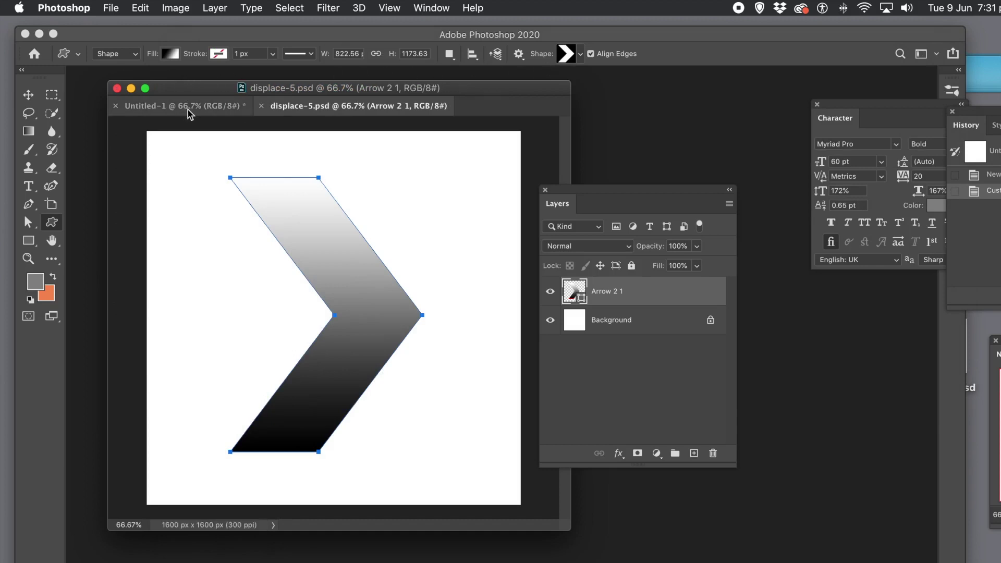
Step: Displace the twirled Untitled-1 image with displace-5.psd at 50 horizontal and vertical scale, using Stretch To Fit and Wrap Around
left_click(201, 107)
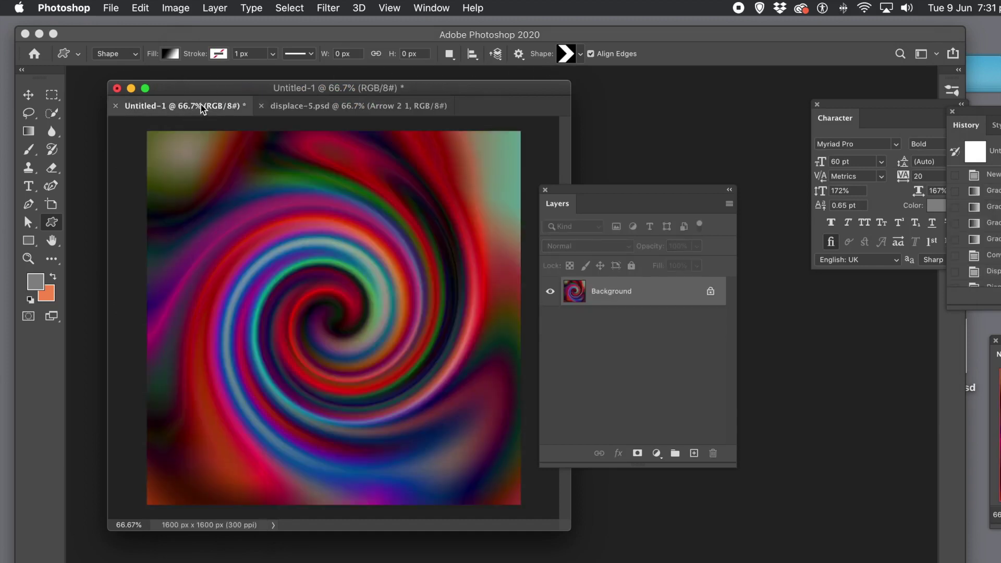
left_click(336, 9)
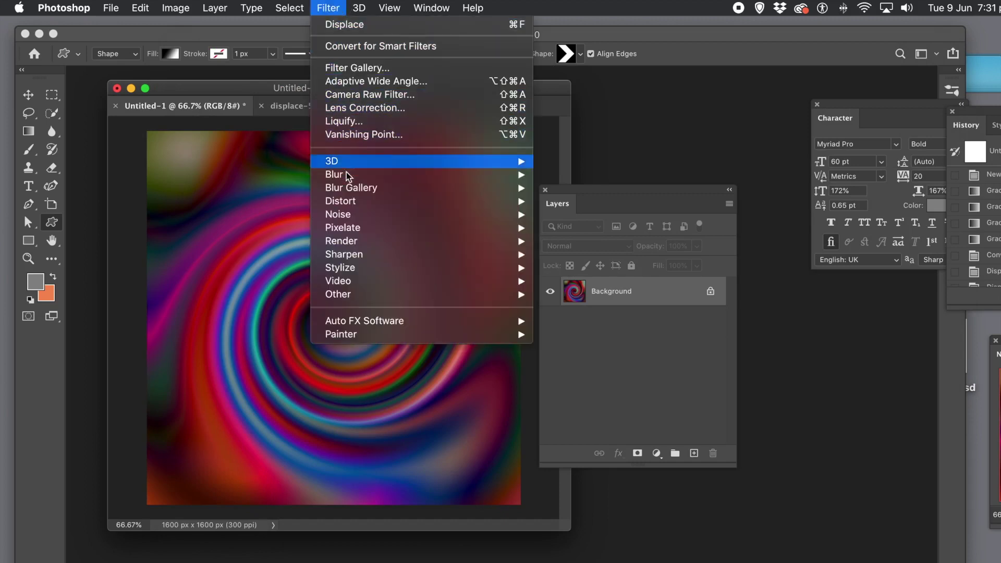
mouse_move(360, 206)
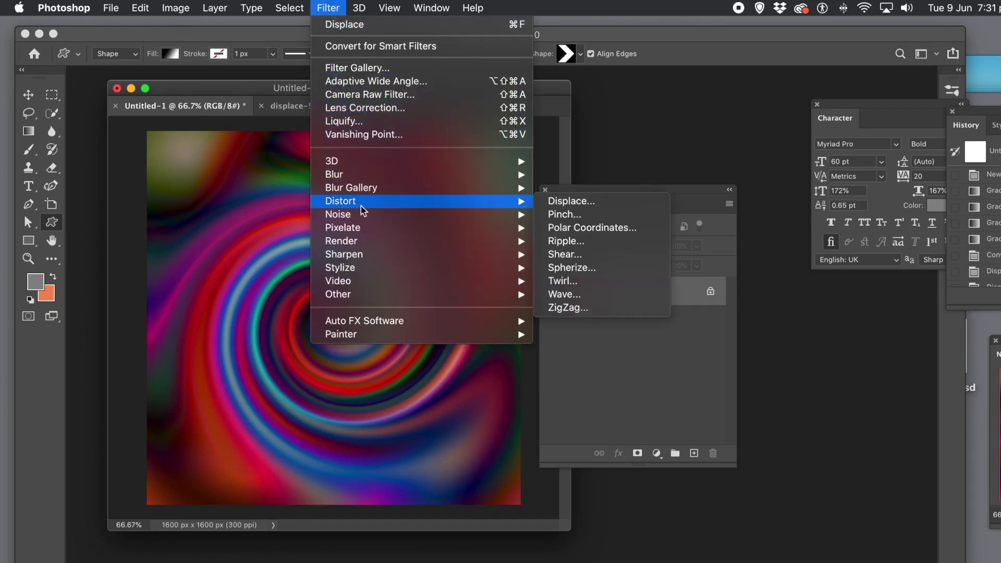
left_click(573, 202)
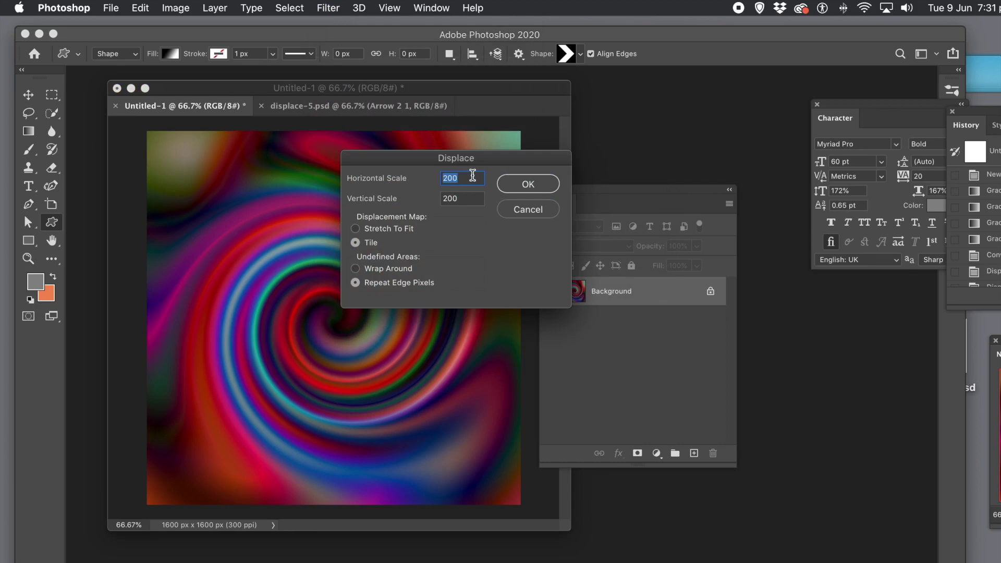
type("50")
key("Tab")
type("50")
left_click(355, 229)
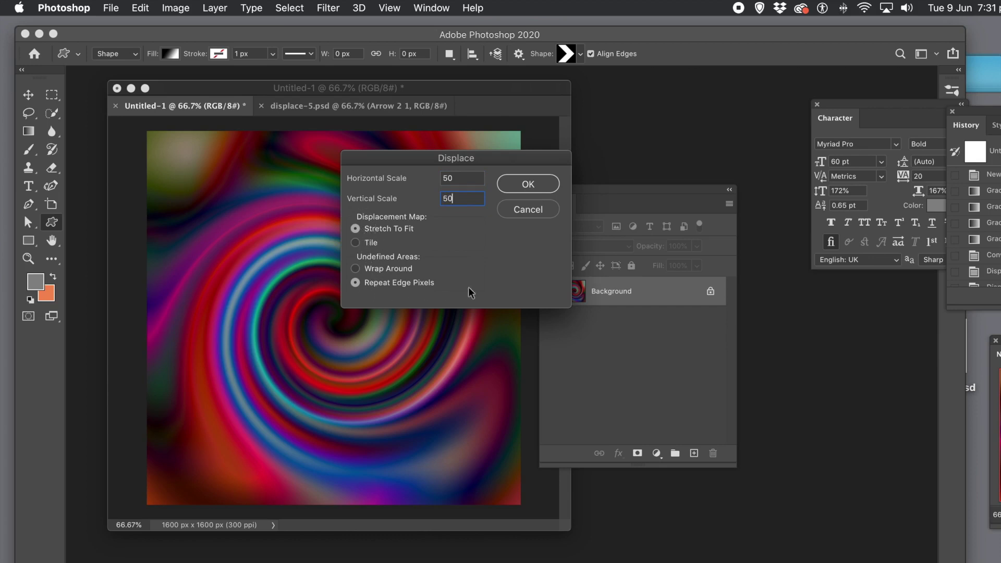
left_click(356, 268)
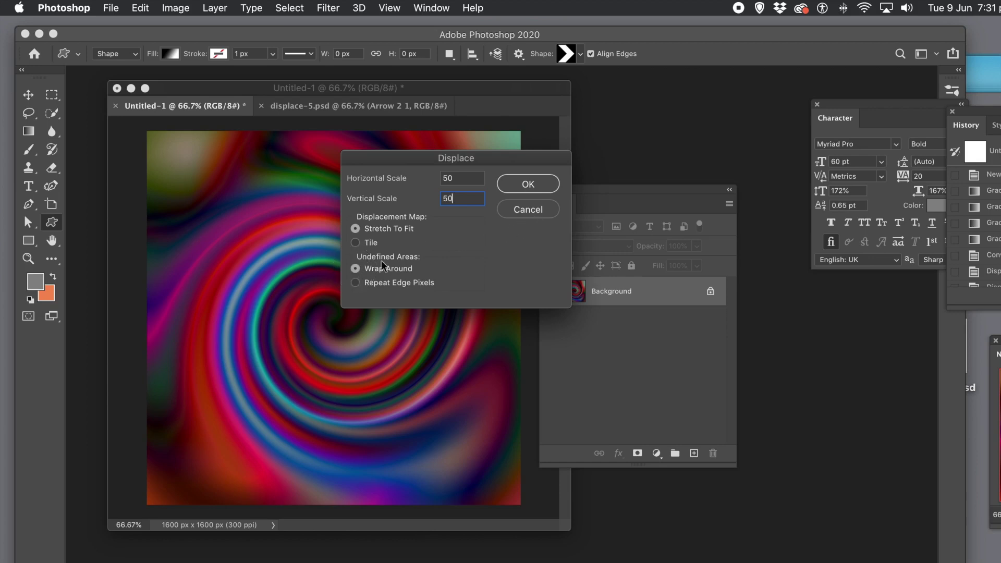
left_click(542, 185)
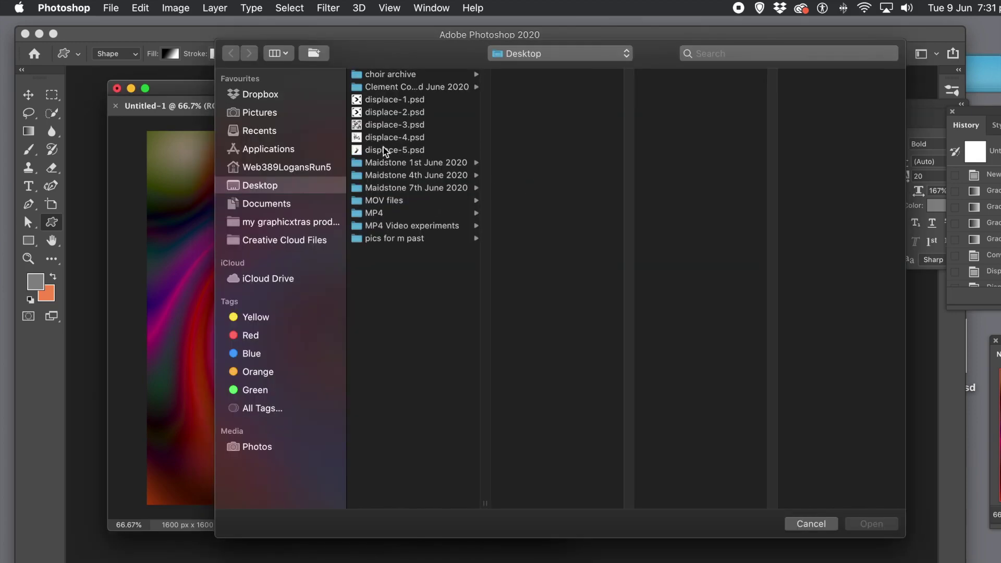
left_click(383, 151)
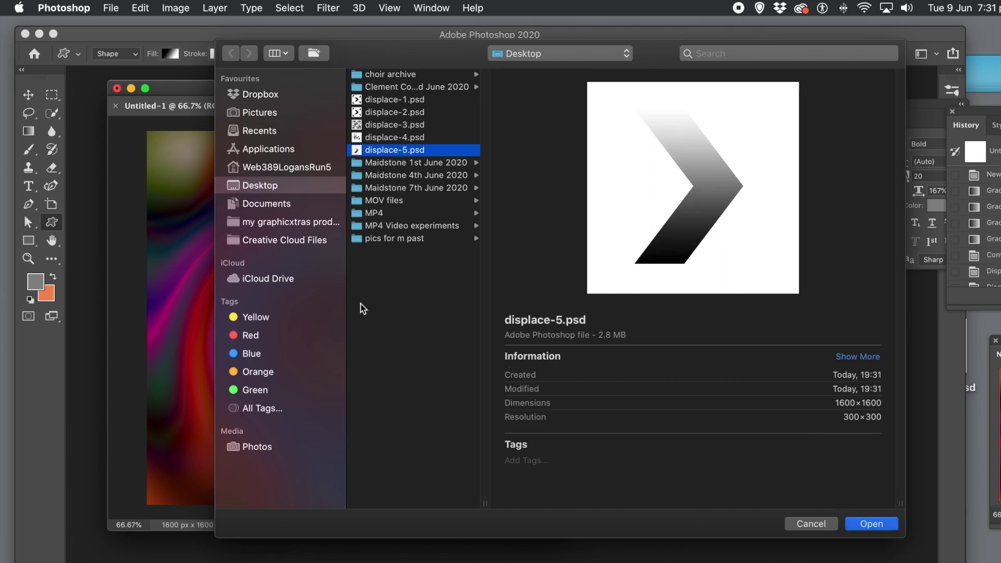
left_click(871, 523)
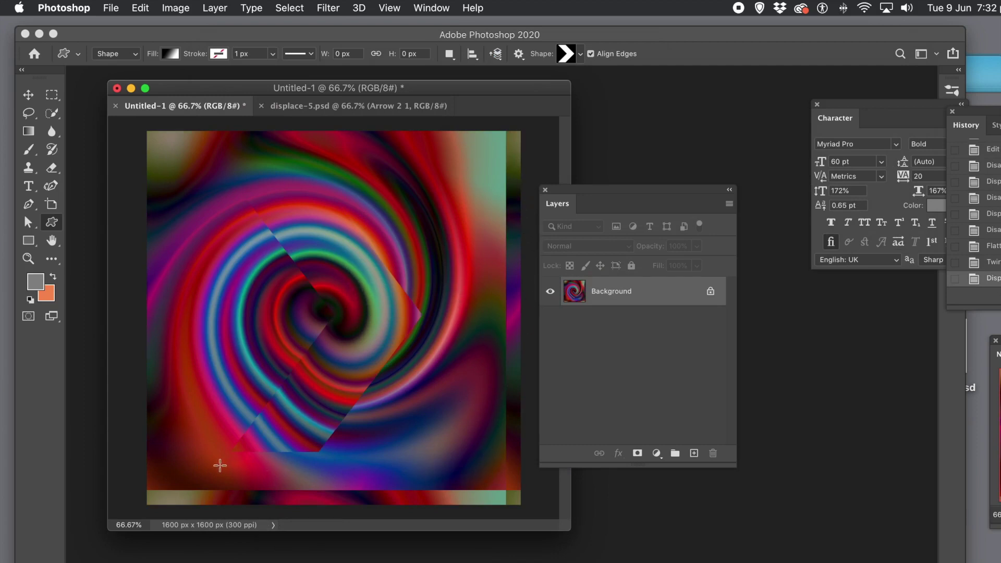
Step: Reapply the last Displace filter several more times to the twirled image
left_click(340, 10)
left_click(327, 25)
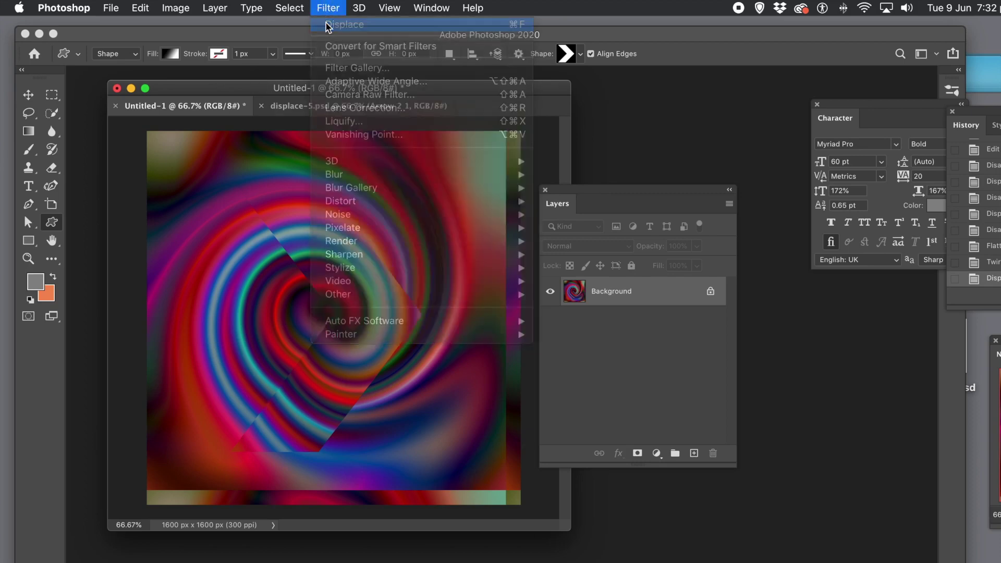
left_click(330, 10)
left_click(332, 26)
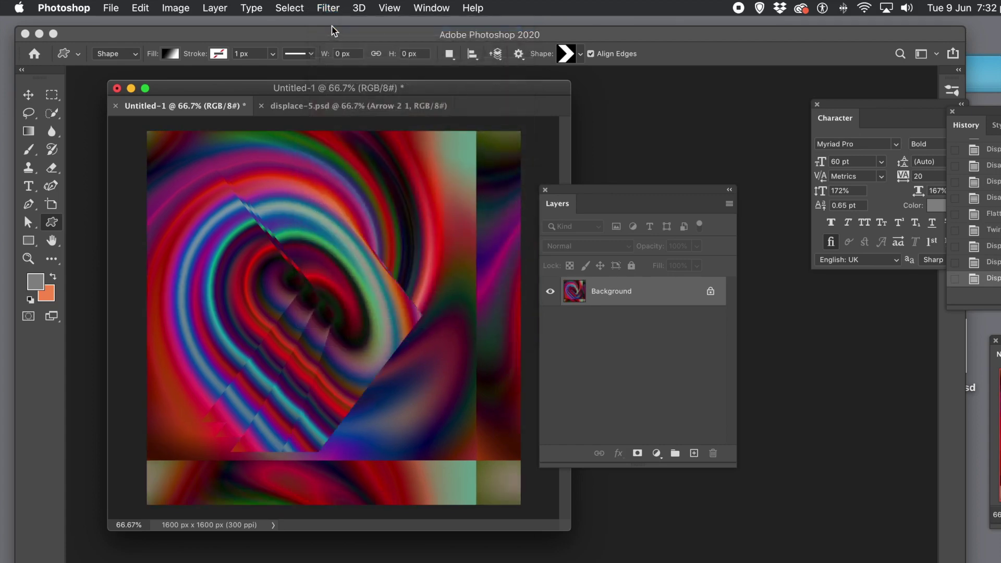
left_click(329, 9)
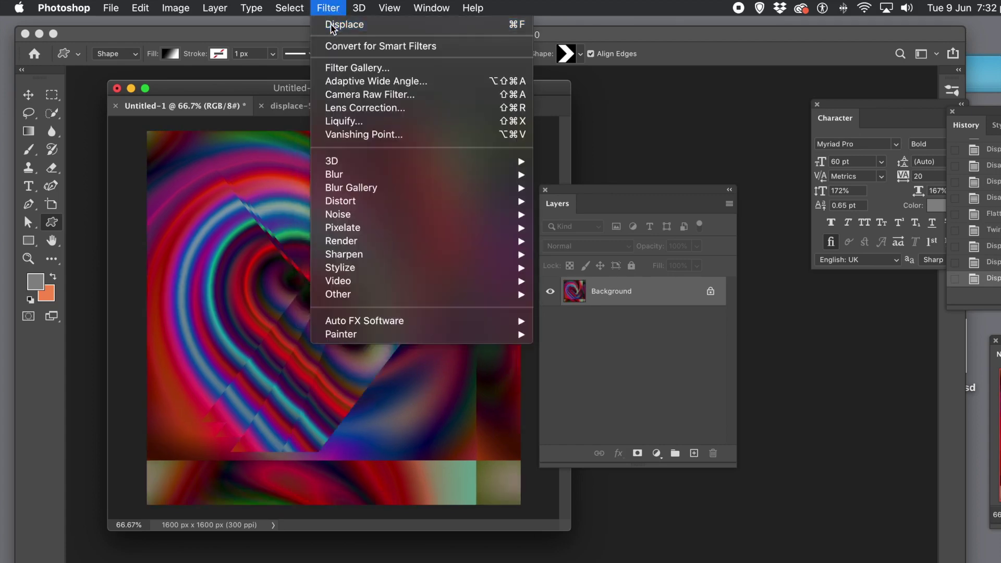
left_click(331, 25)
left_click(329, 8)
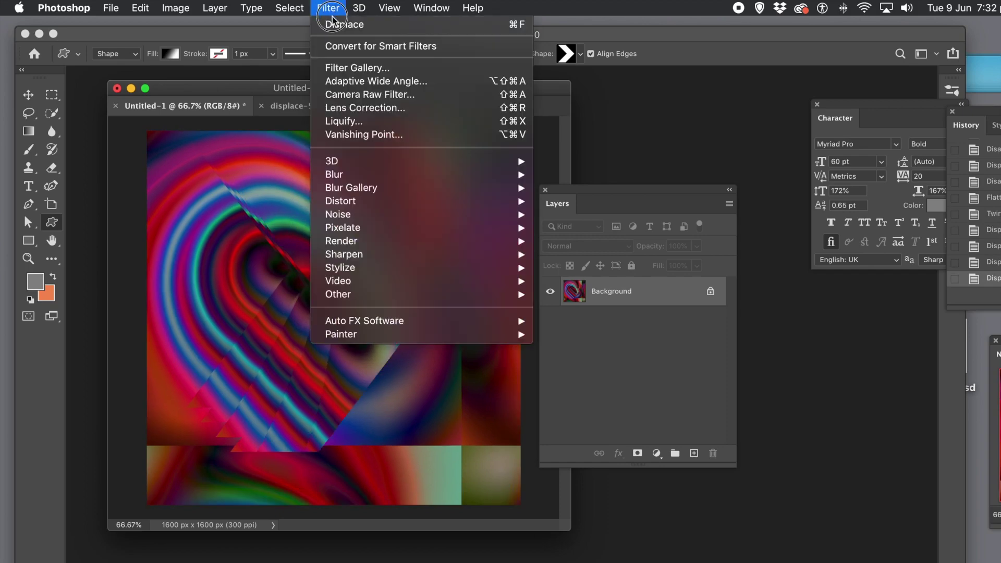
left_click(333, 25)
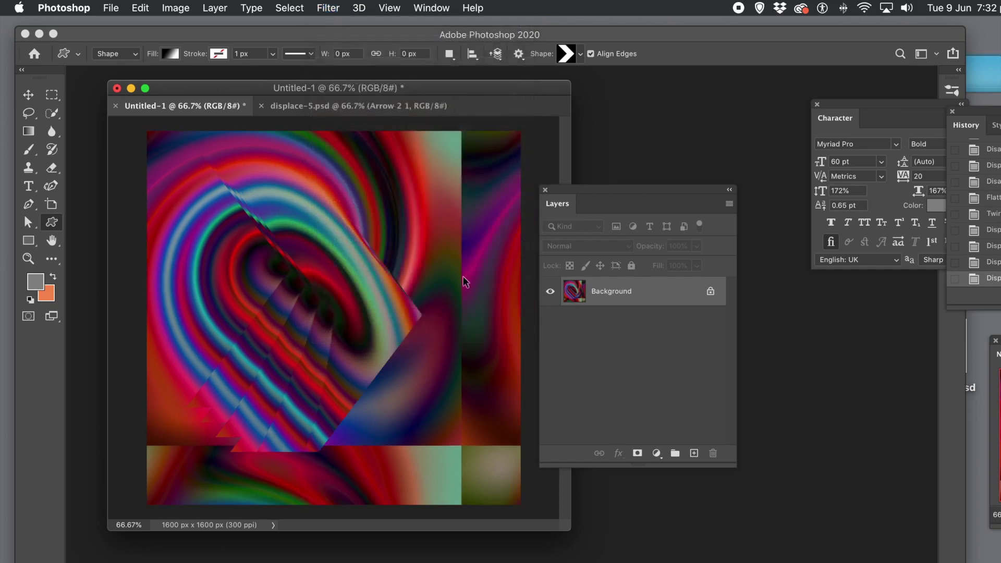
Step: Undo all the displace-5.psd displacements, back to the Twirl result
key("super+z")
key("super+z")
key("super+z")
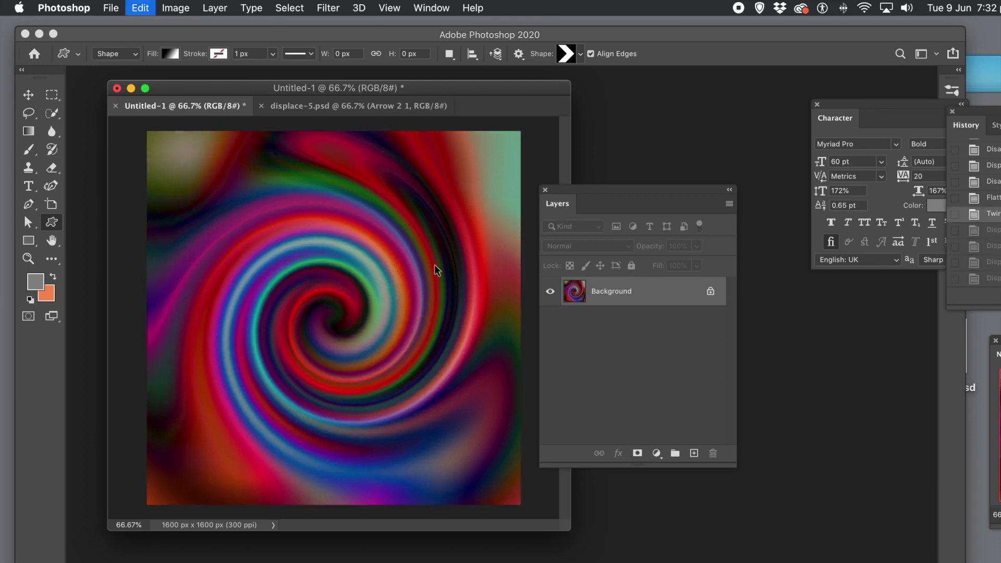
Step: Try displacing the twirled image with displace-5.psd at 50 horizontal and vertical scale, using Tile and Wrap Around, then undo it
left_click(334, 8)
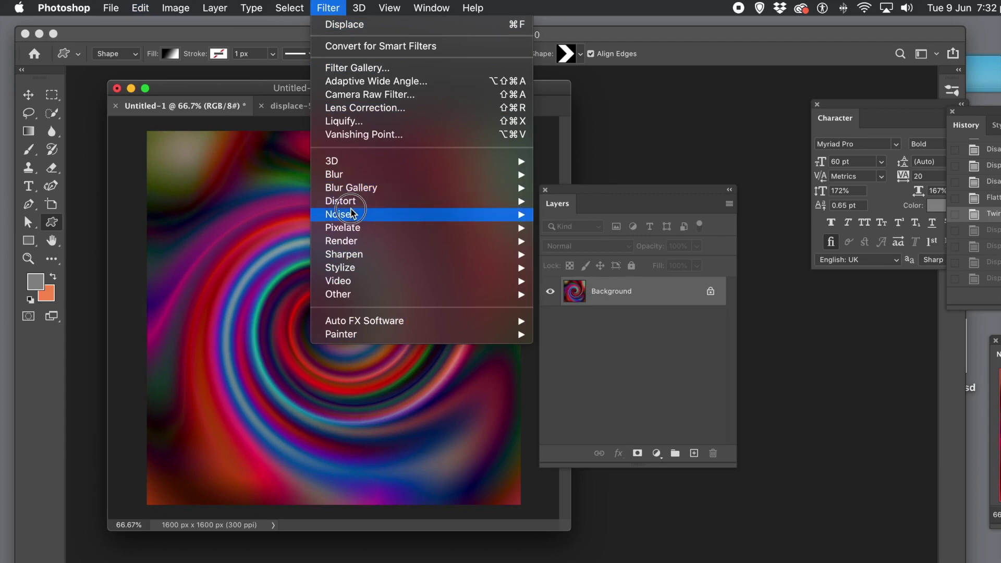
mouse_move(350, 200)
left_click(570, 207)
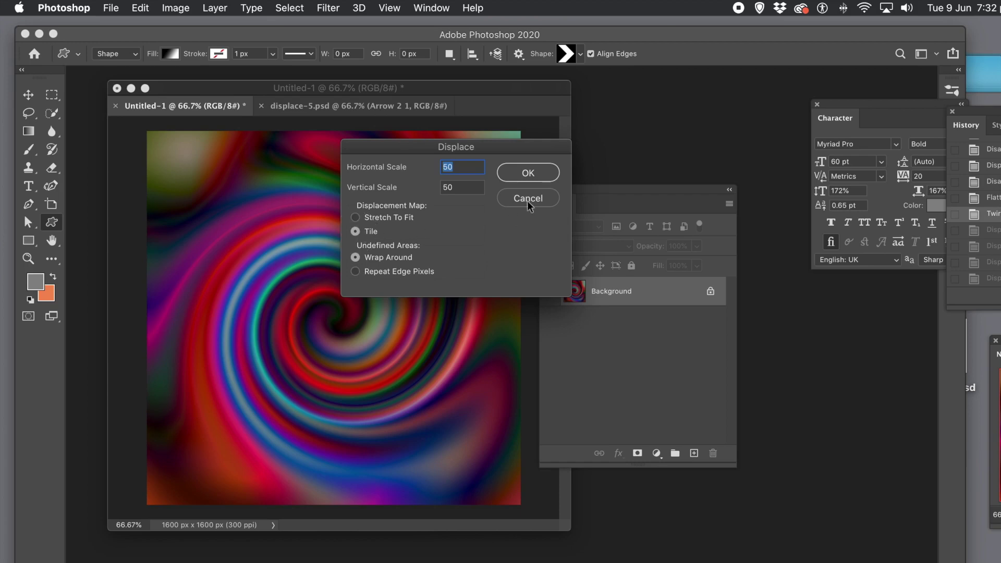
left_click(527, 173)
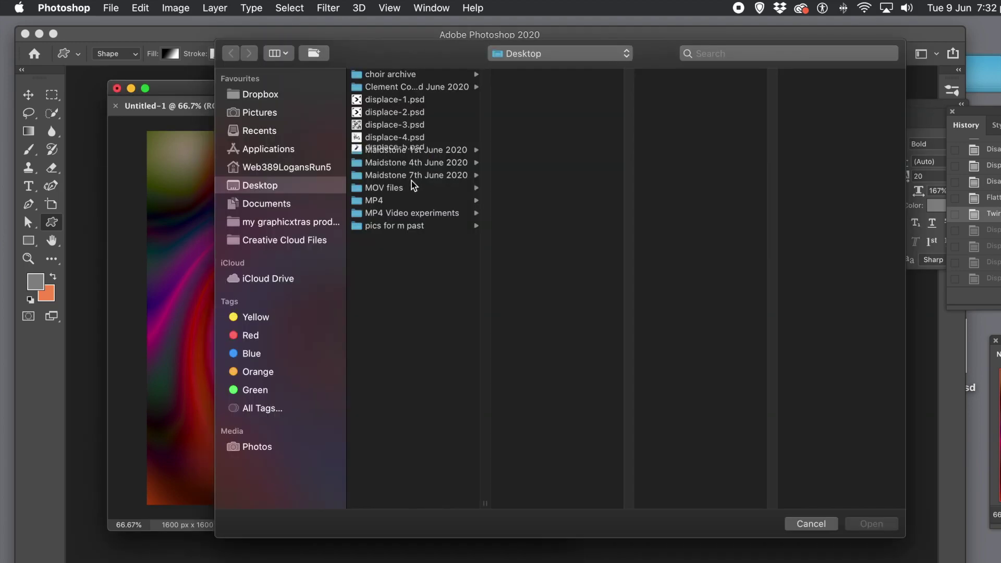
left_click(396, 152)
left_click(882, 527)
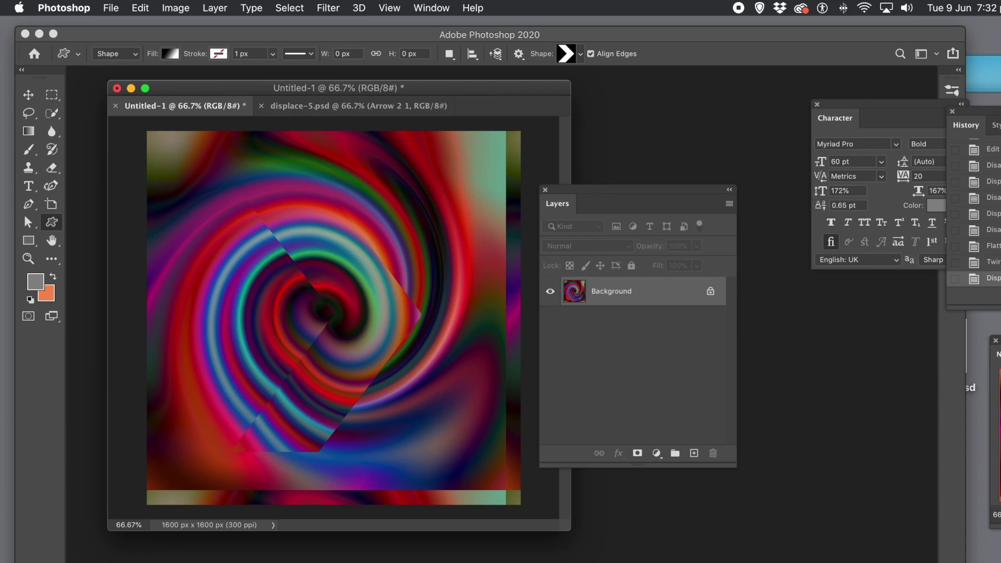
key("super+z")
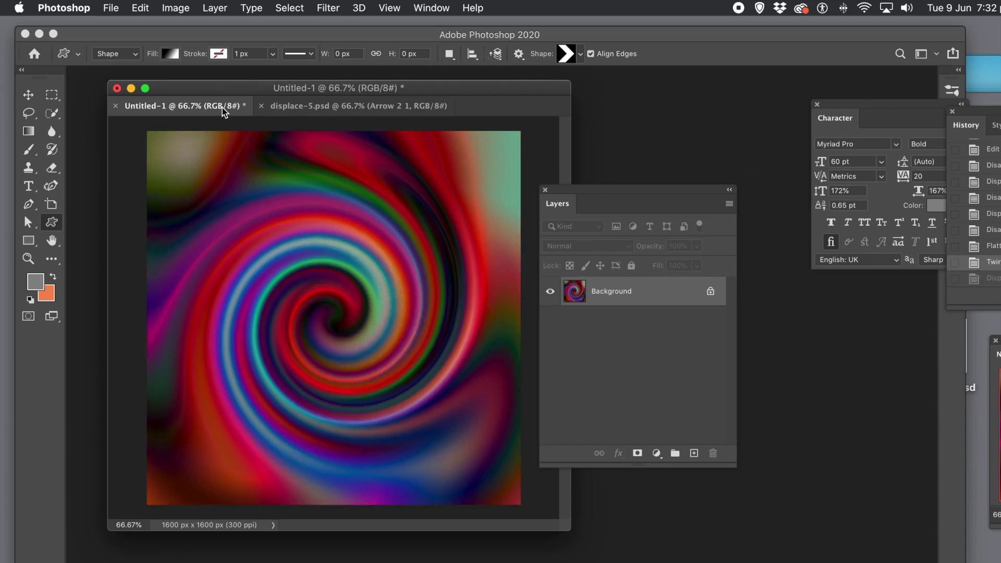
Step: Scale the gradient chevron in displace-5.psd to slightly smaller than its drawn size and commit the transform
left_click(306, 111)
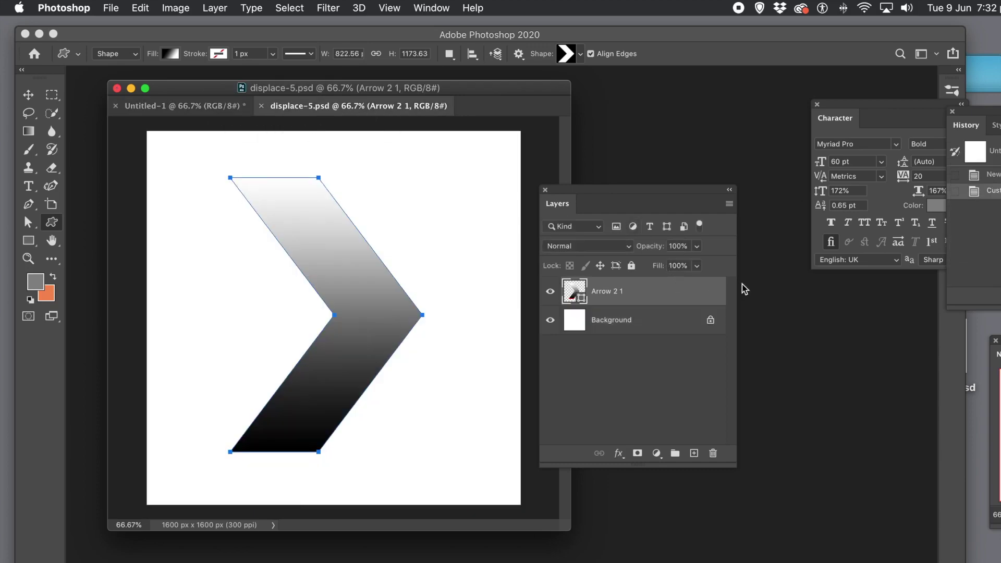
left_click(29, 95)
left_click_drag(232, 177, 286, 260)
left_click_drag(340, 293, 290, 226)
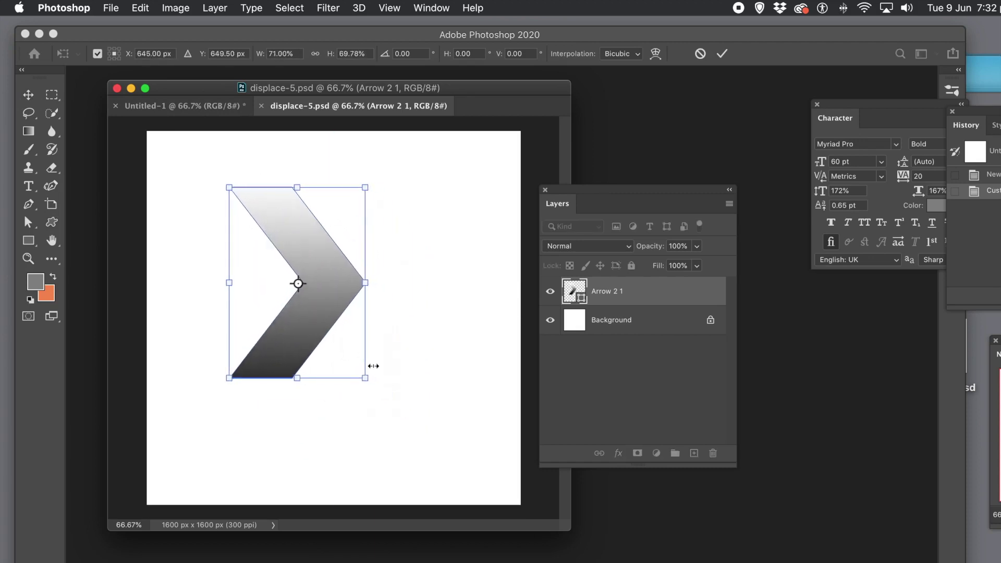
left_click_drag(363, 381, 420, 448)
double_click(363, 353)
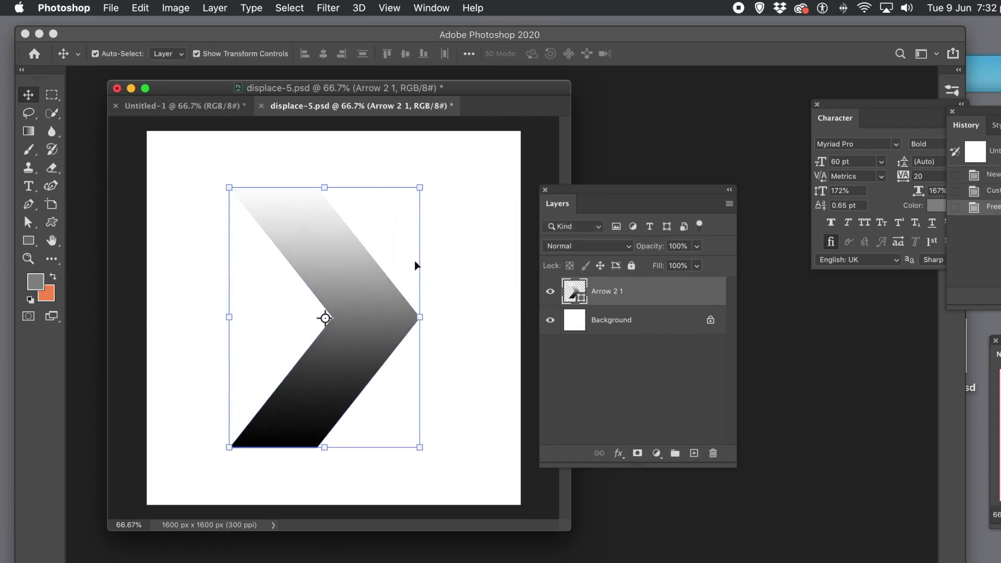
Step: Convert the chevron shape layer to a smart object and apply a Gaussian Blur with a radius of 23.3 pixels
left_click(328, 7)
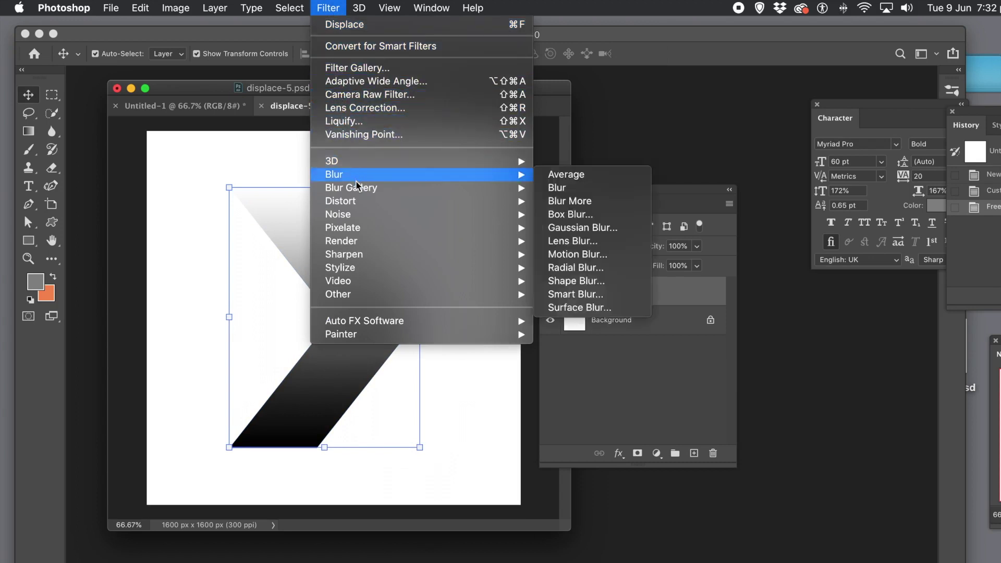
mouse_move(358, 192)
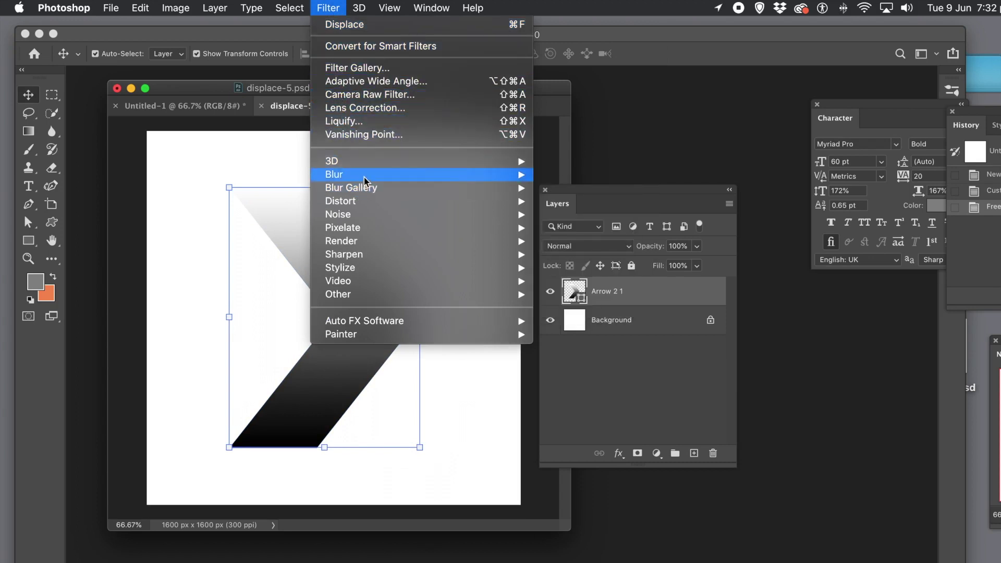
mouse_move(387, 177)
left_click(576, 229)
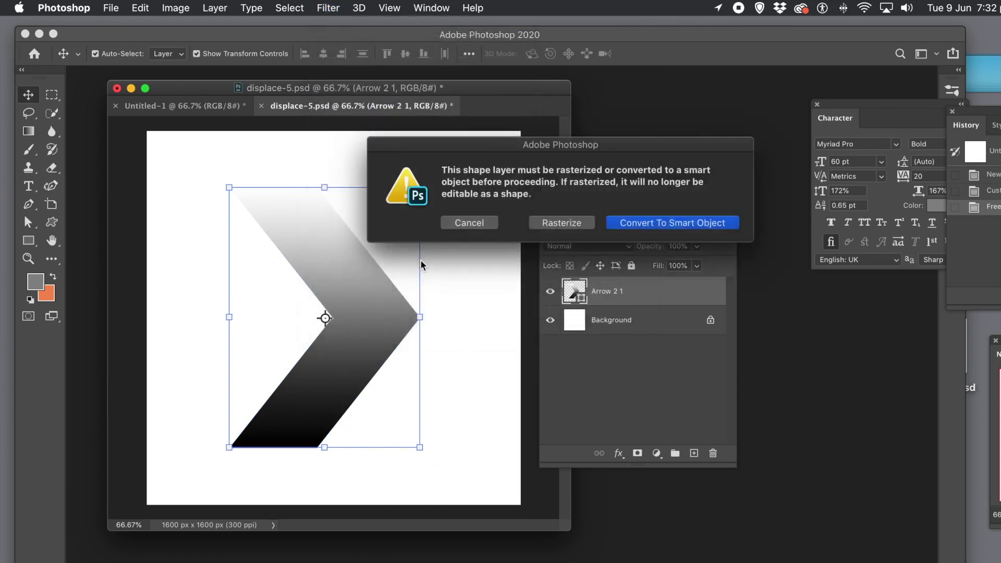
left_click(650, 227)
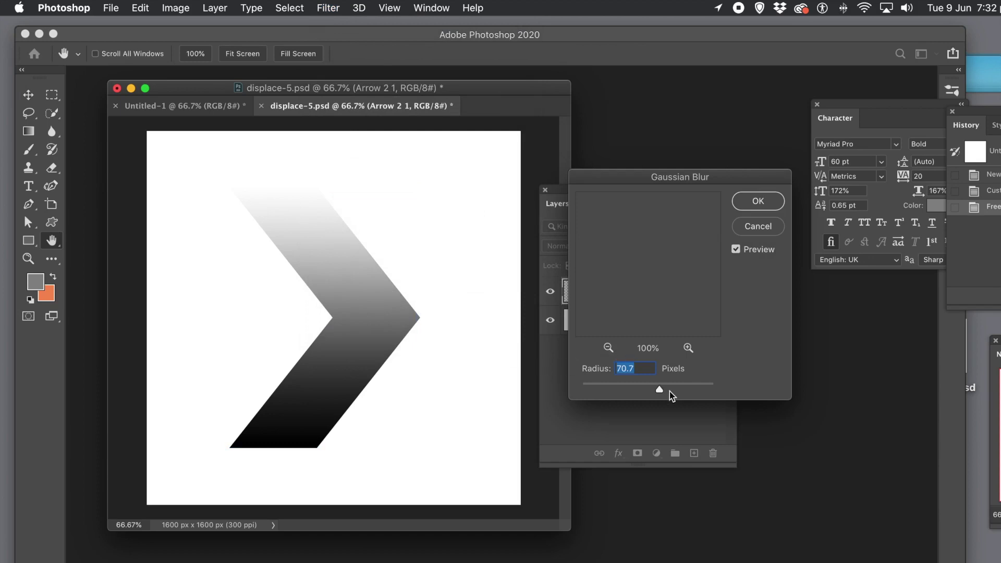
left_click_drag(664, 388, 632, 388)
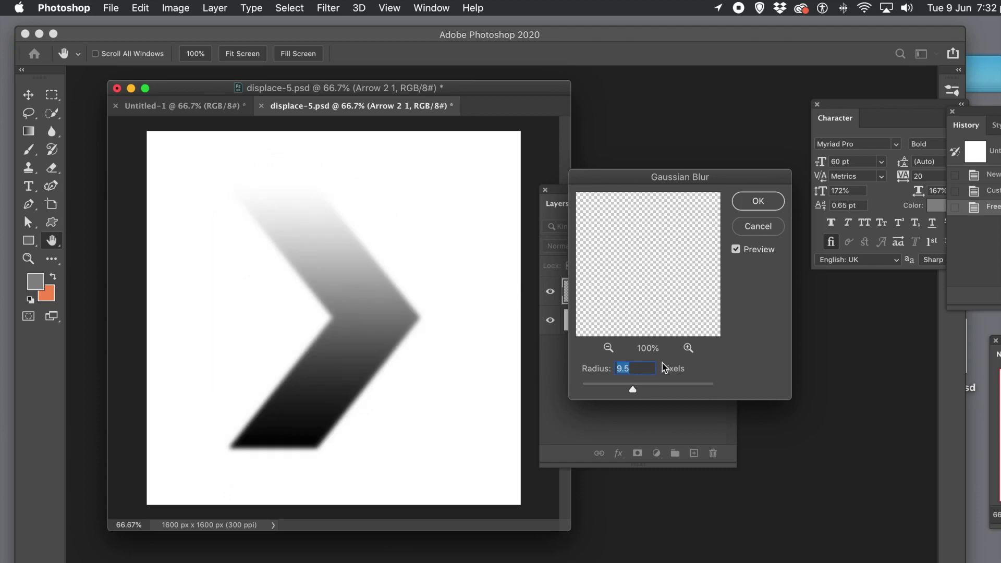
left_click_drag(633, 391, 641, 389)
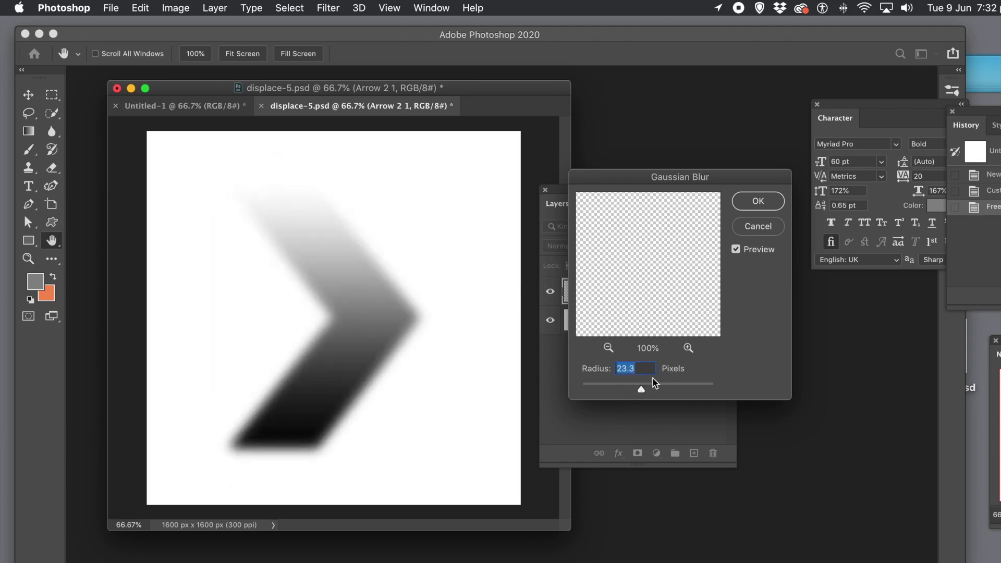
left_click(754, 201)
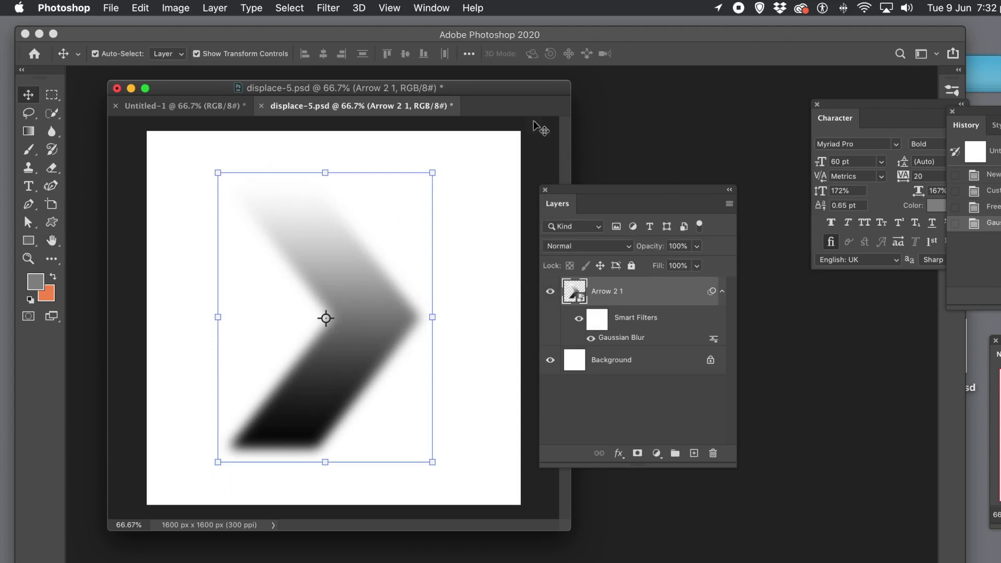
Step: Add a Drop Shadow layer style to the blurred chevron, with its angle at 94° and distance at 36 px
left_click(214, 6)
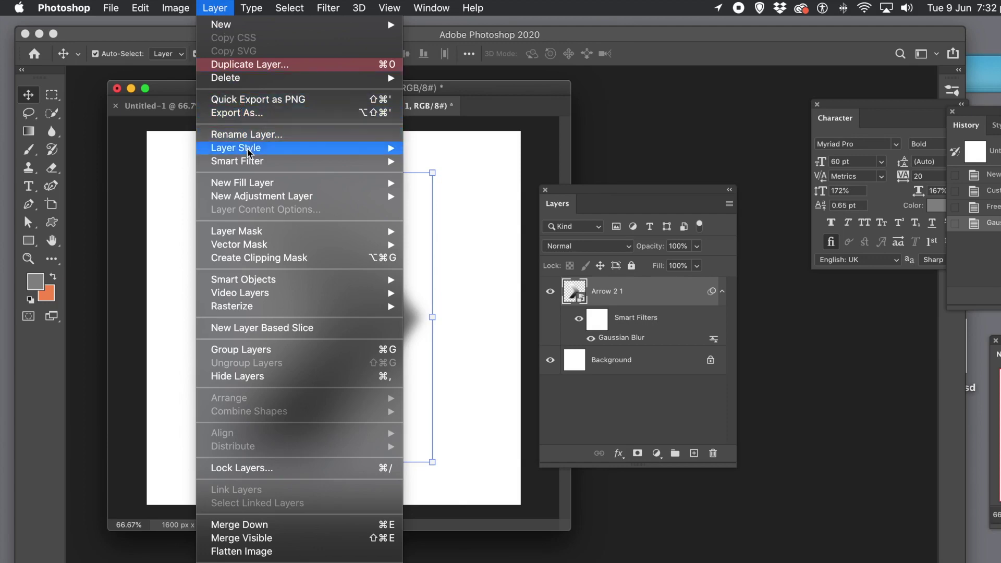
mouse_move(249, 150)
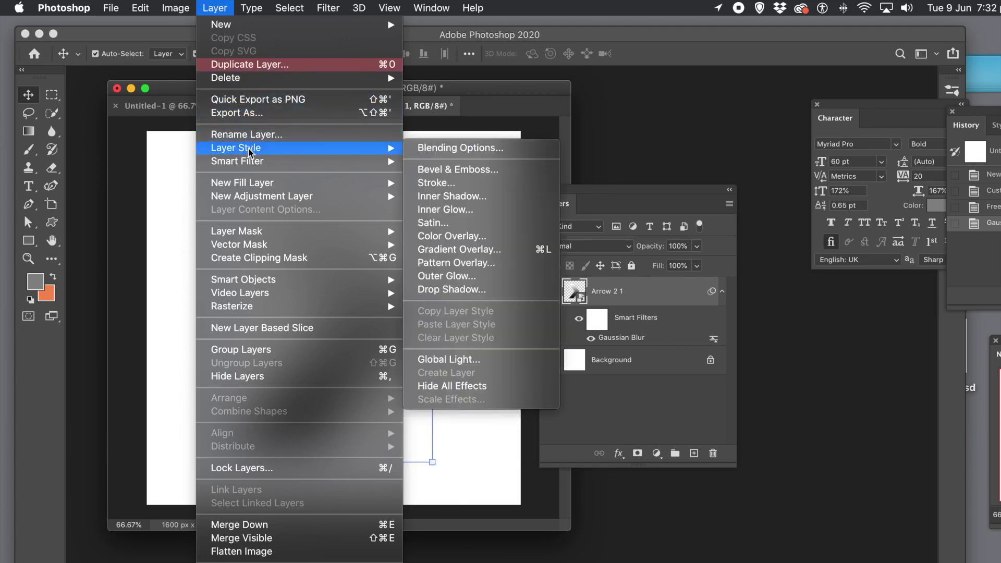
left_click(466, 291)
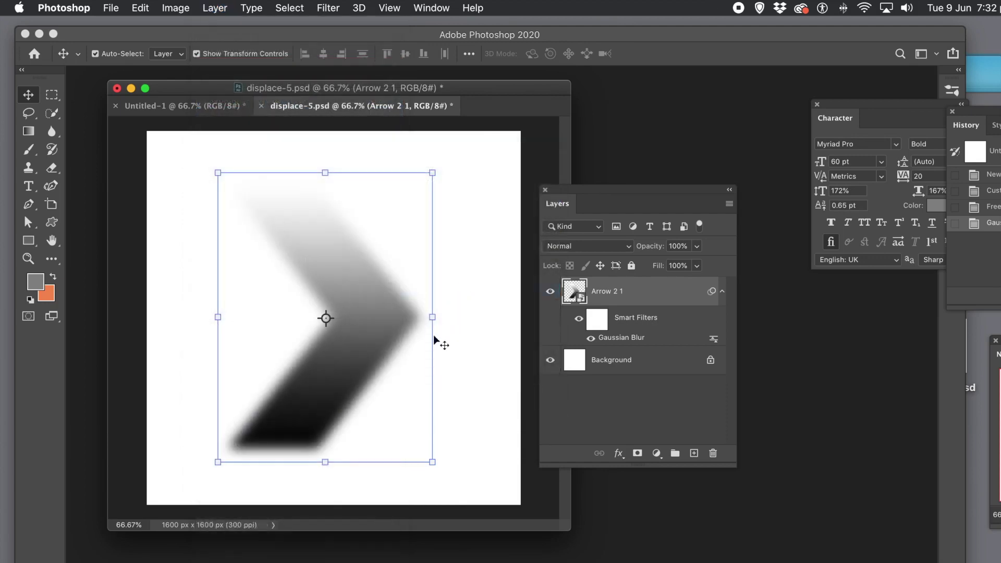
left_click_drag(391, 275, 532, 210)
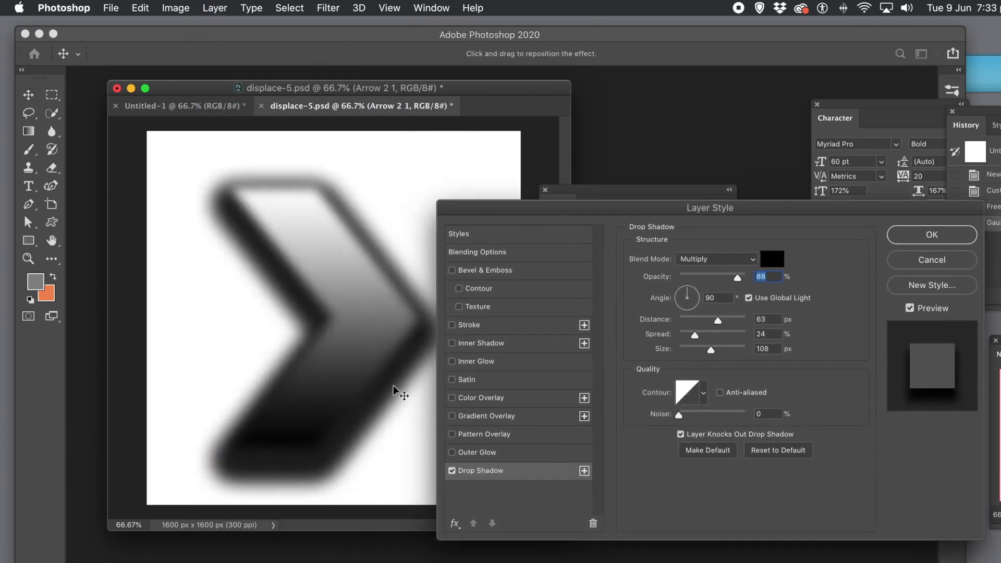
mouse_move(396, 383)
left_mouse_down()
mouse_move(410, 385)
mouse_move(396, 385)
left_mouse_up()
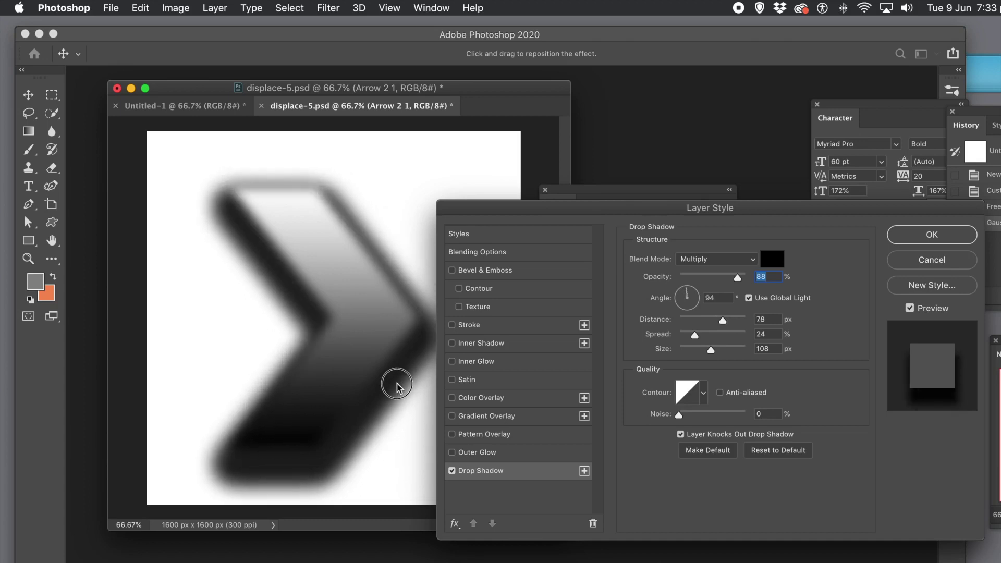
left_click(708, 320)
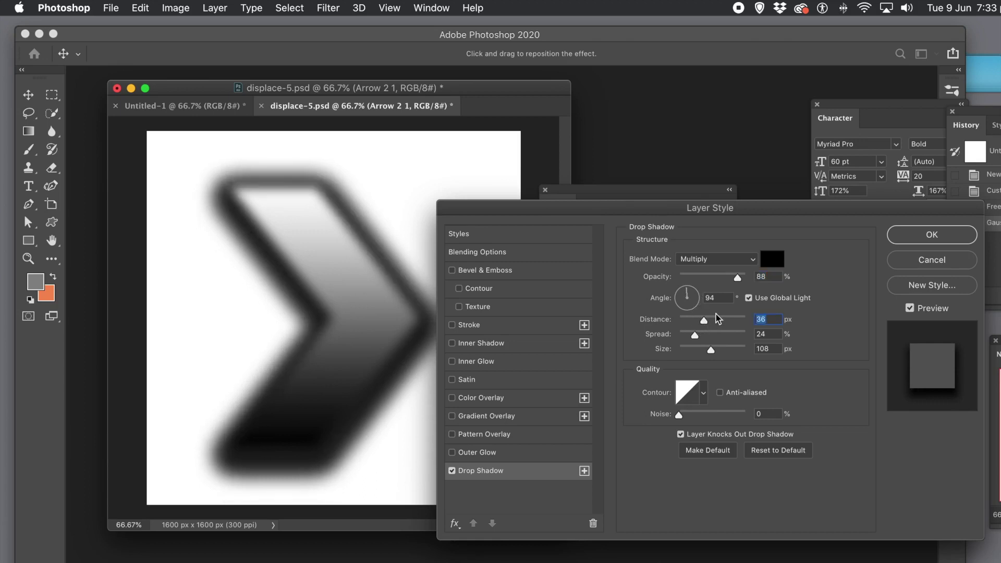
left_click(924, 235)
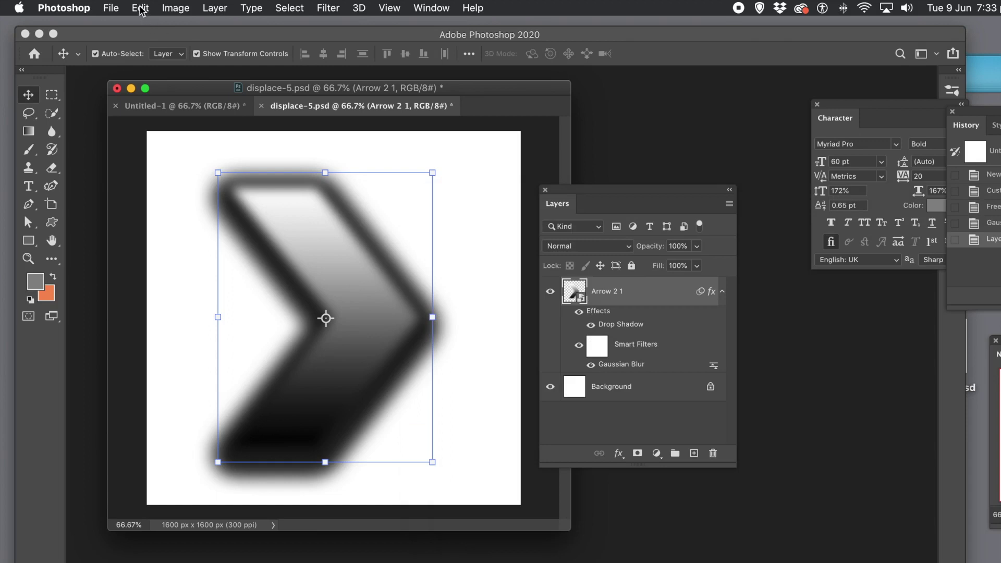
Step: Flatten the blurred, shadowed chevron document into a single background layer
left_click(110, 8)
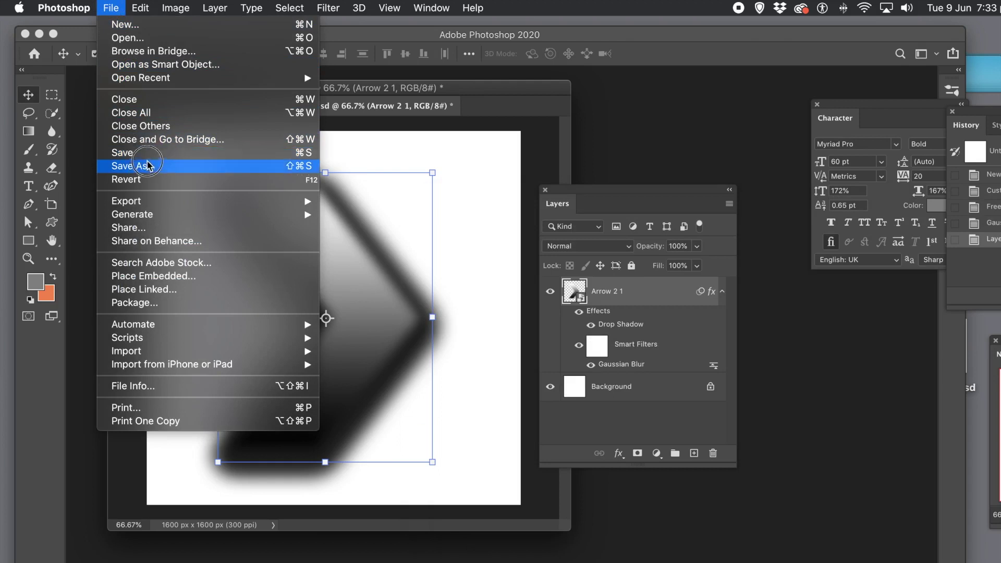
mouse_move(214, 8)
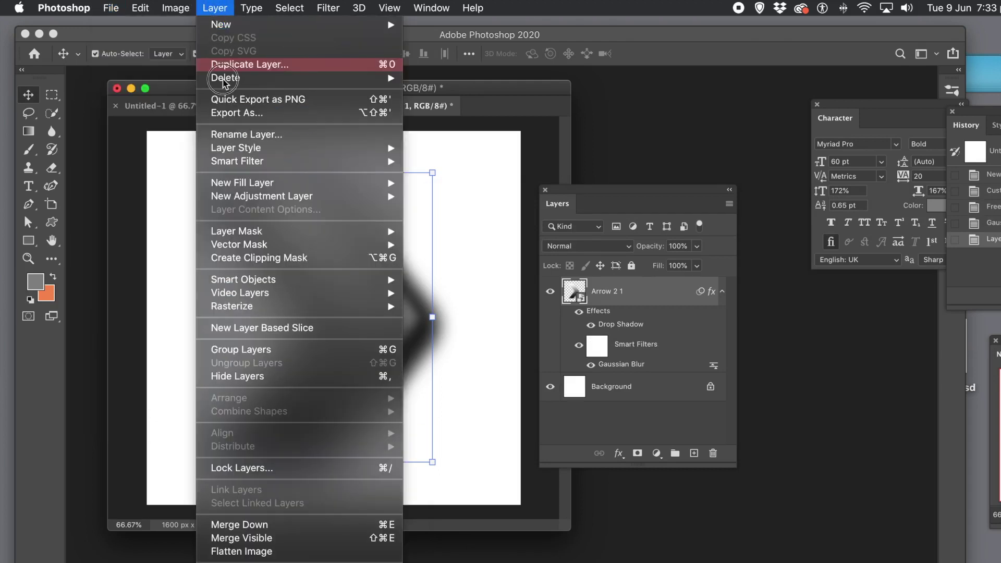
left_click(263, 551)
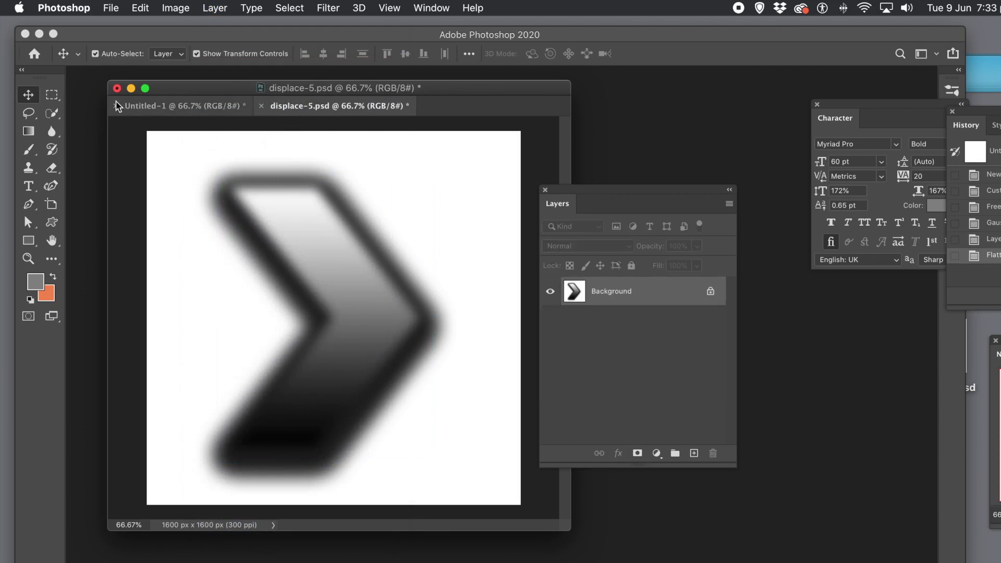
Step: Save the flattened chevron map to the Desktop as displace-6.psd in Photoshop format
left_click(110, 8)
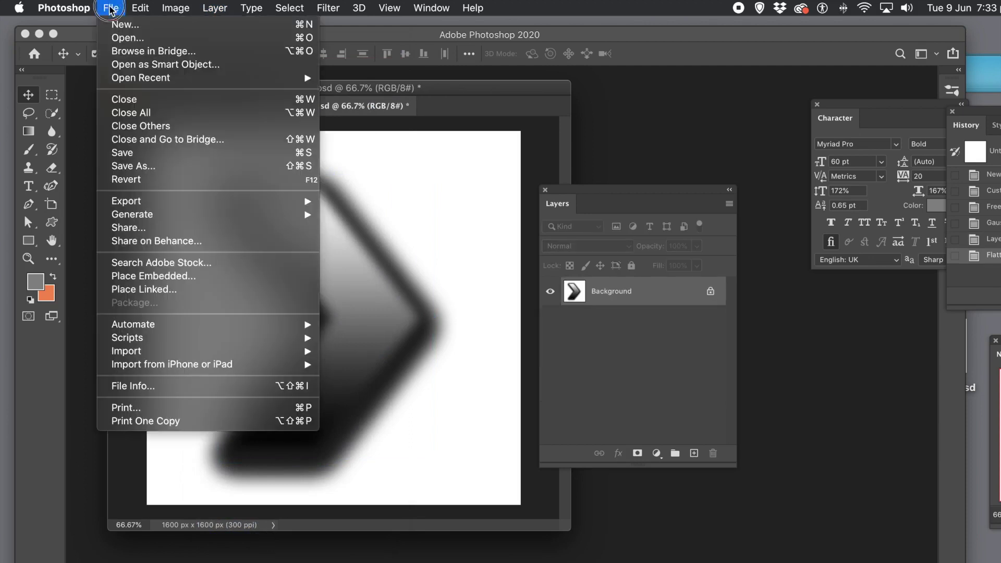
left_click(140, 166)
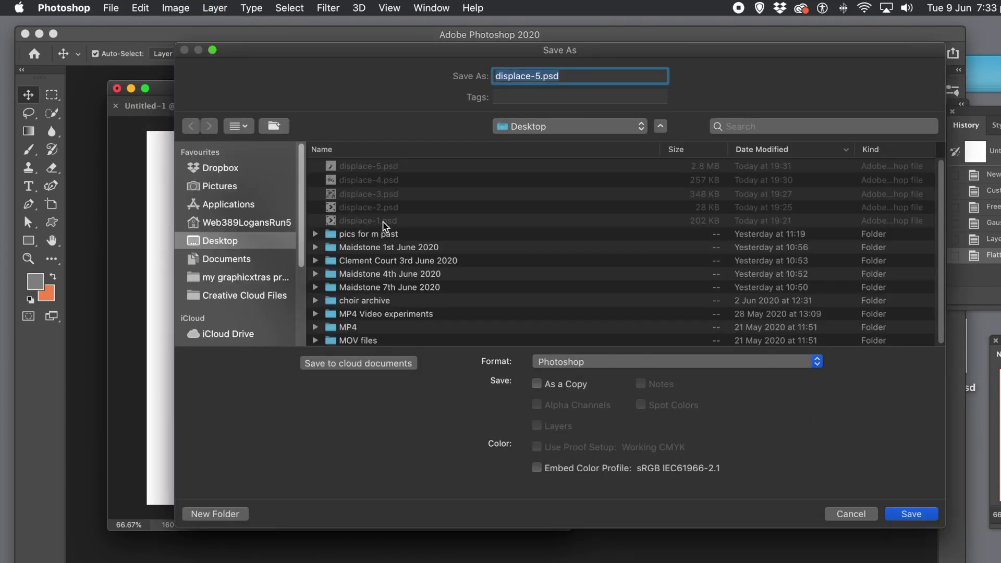
left_click(384, 226)
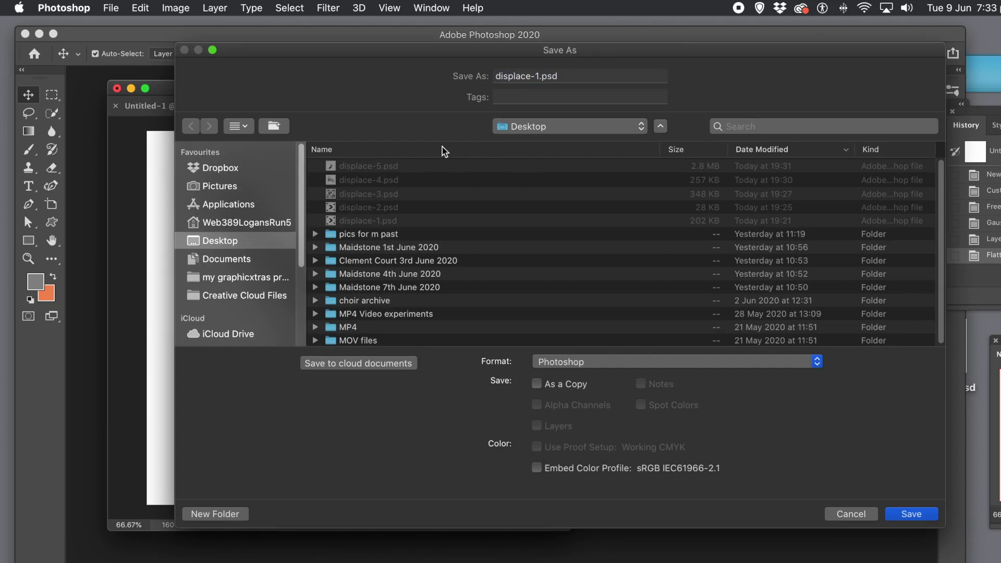
left_click(385, 167)
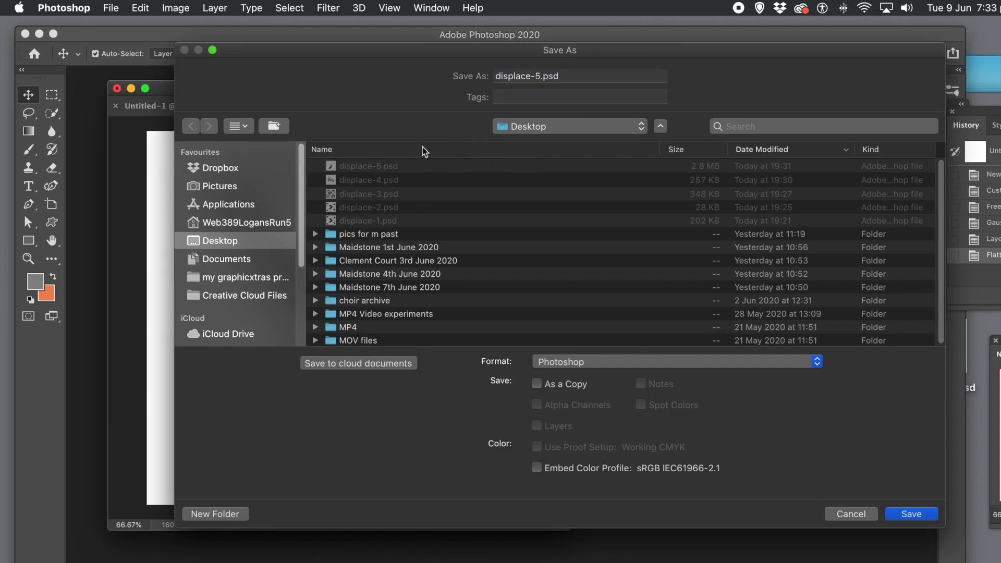
left_click(536, 75)
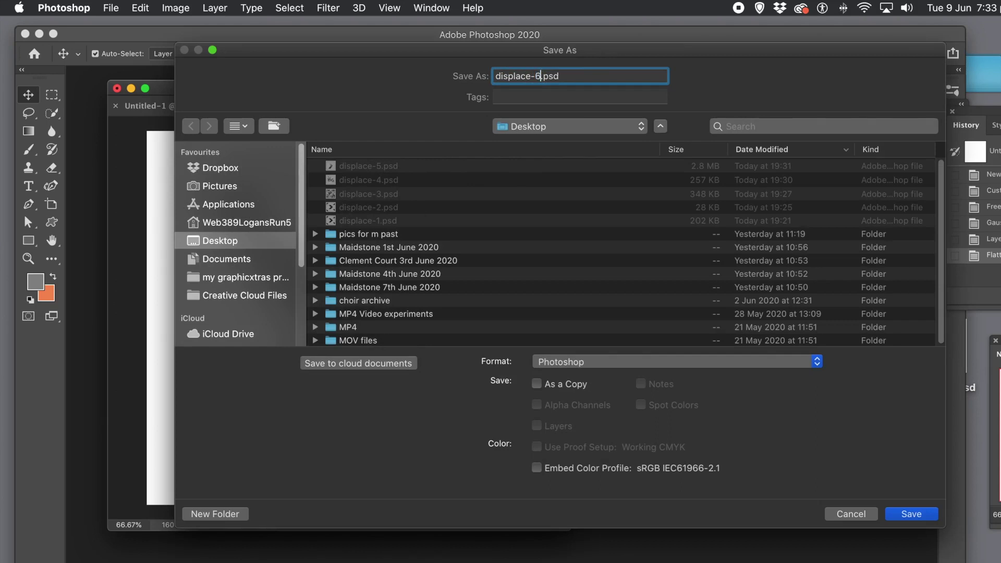
type("6")
key("Return")
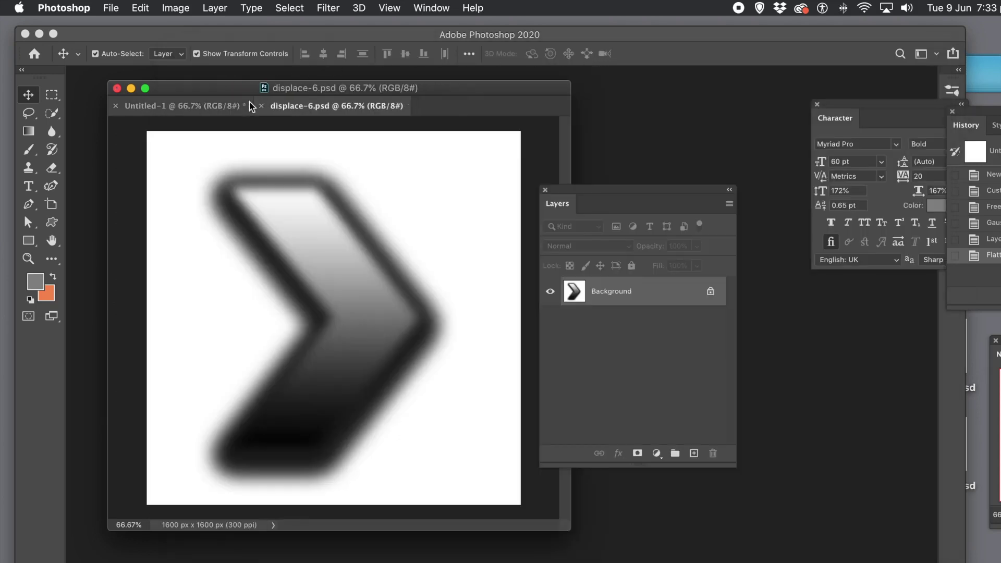
Step: Apply the Displace filter to the twirled Untitled-1 image at 50 horizontal and vertical scale, Tile and Wrap Around, using displace-6.psd as the map
left_click(203, 109)
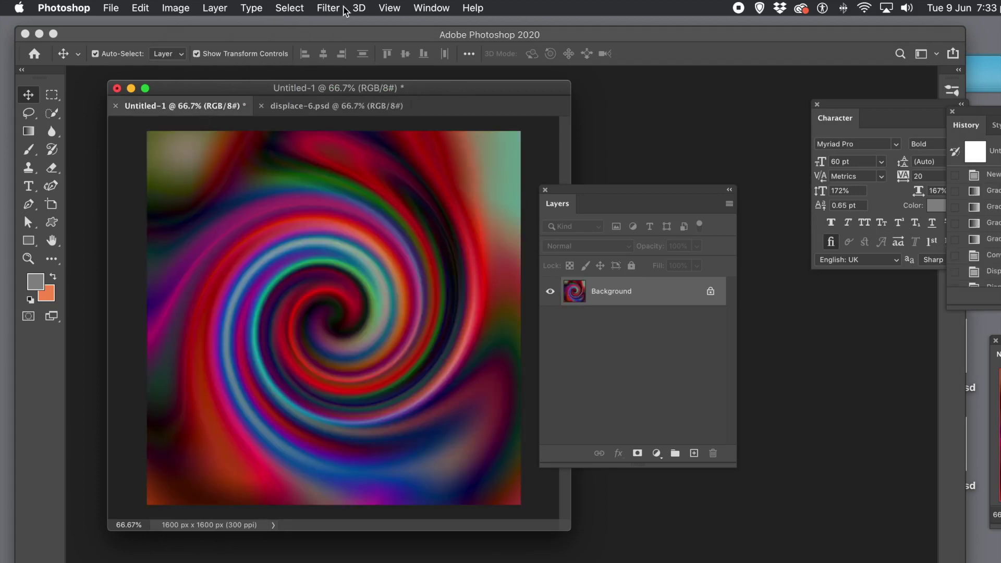
left_click(328, 9)
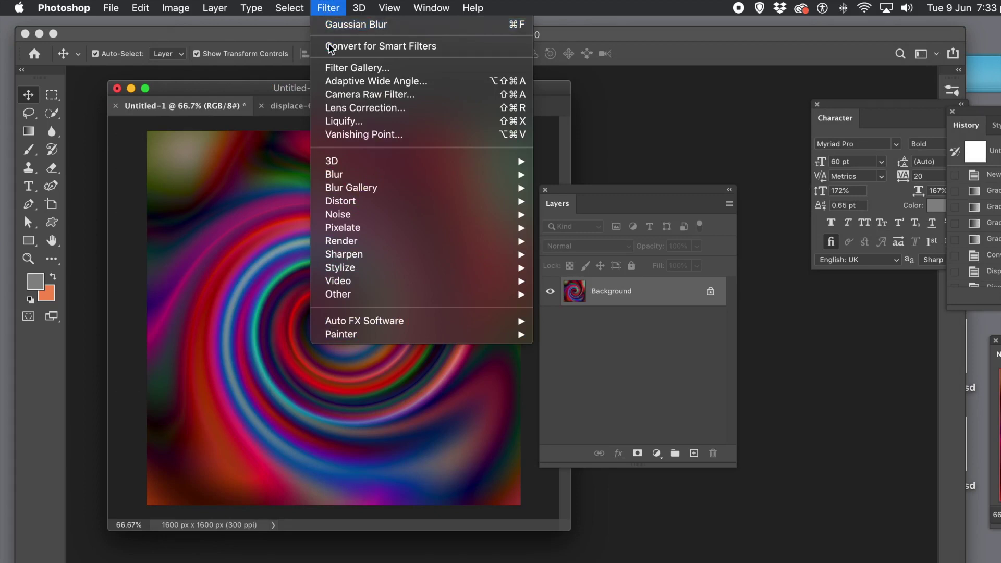
mouse_move(351, 203)
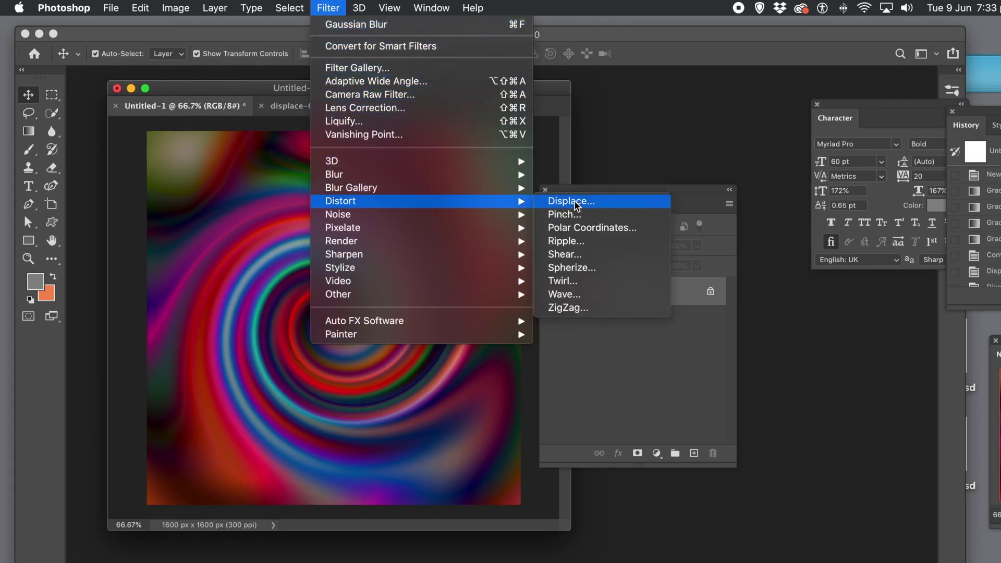
left_click(567, 203)
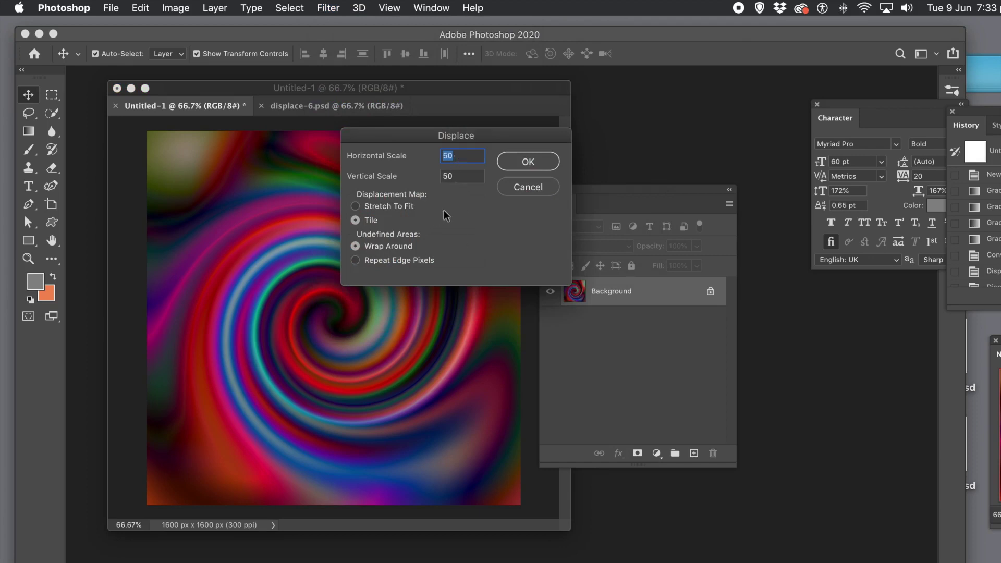
left_click(535, 158)
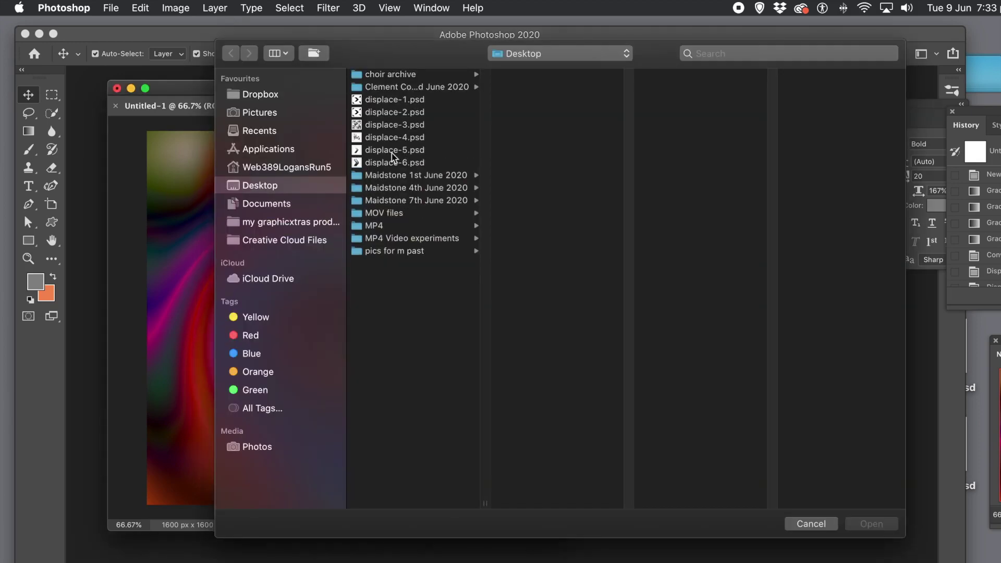
left_click(400, 163)
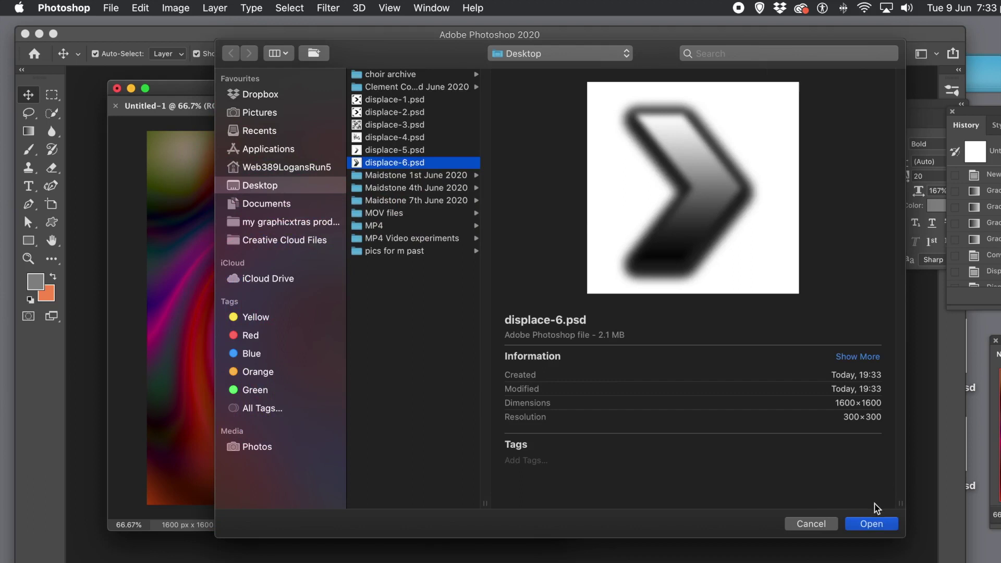
left_click(869, 524)
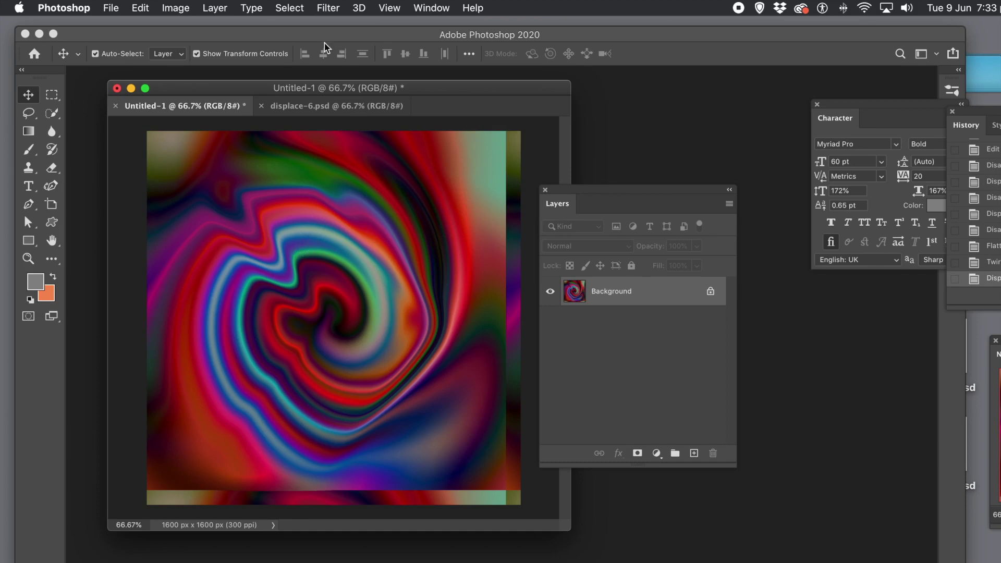
Step: Reapply the Displace filter with the same settings to the twirled image eleven more times to intensify the chevron distortion
left_click(329, 7)
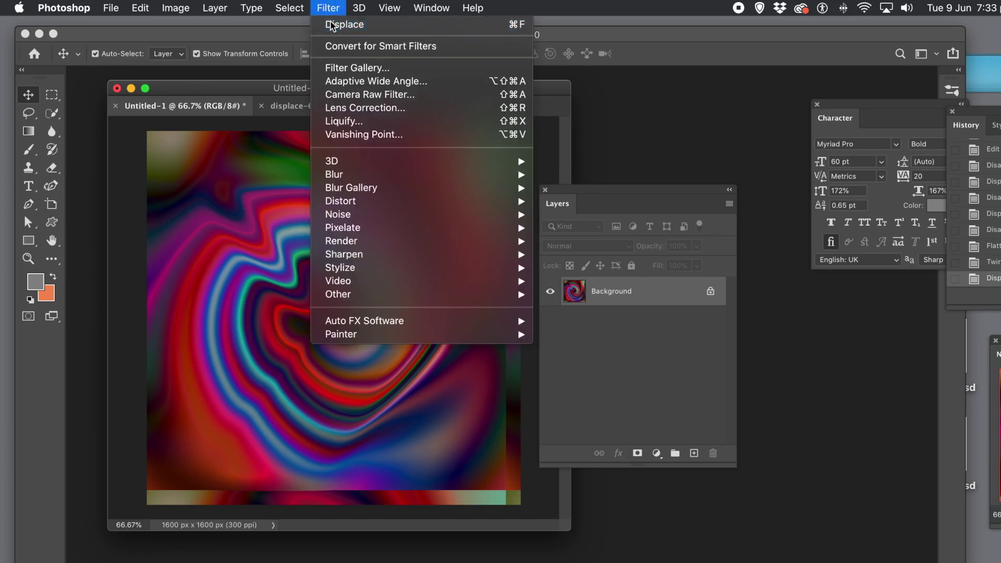
left_click(331, 25)
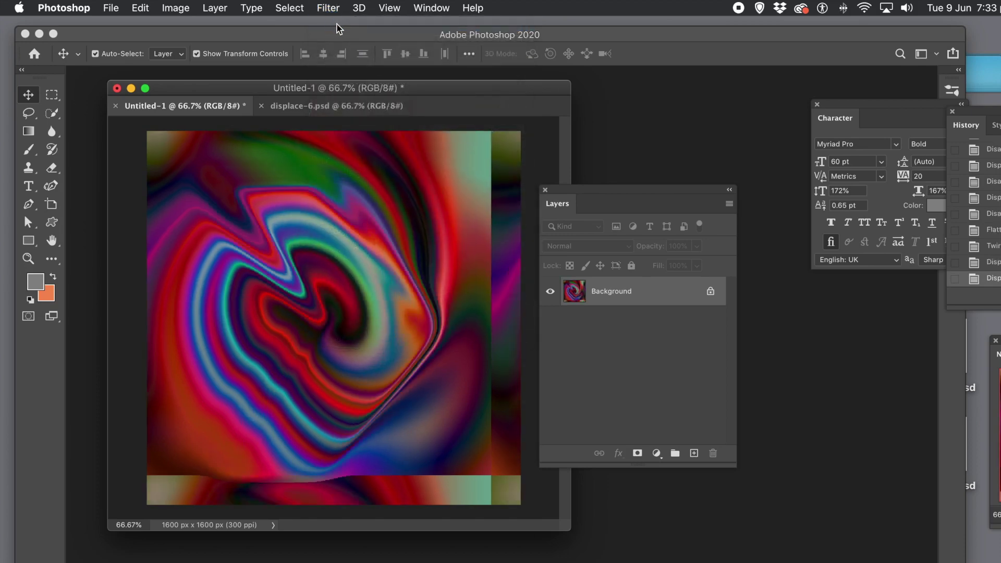
left_click(329, 7)
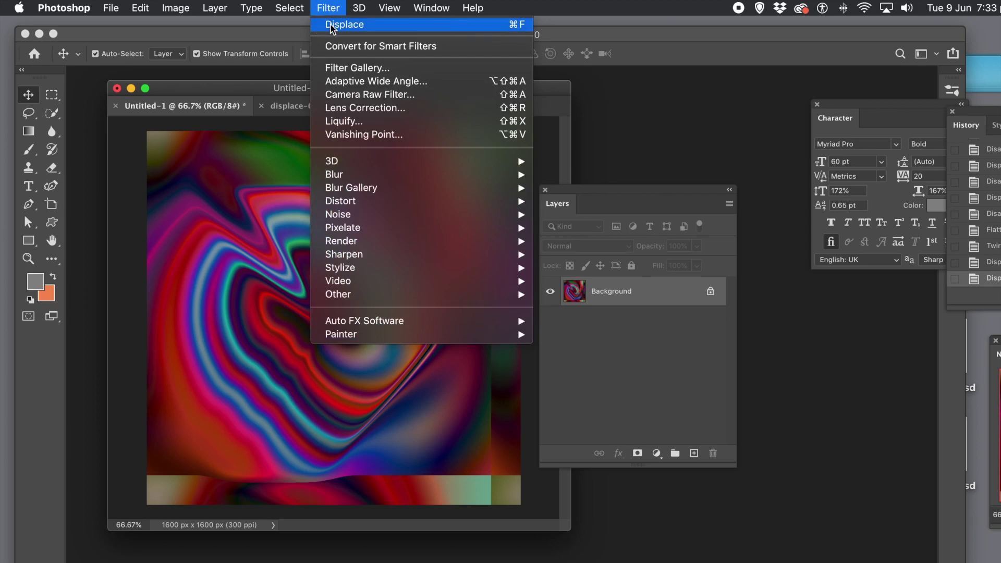
left_click(334, 24)
left_click(328, 8)
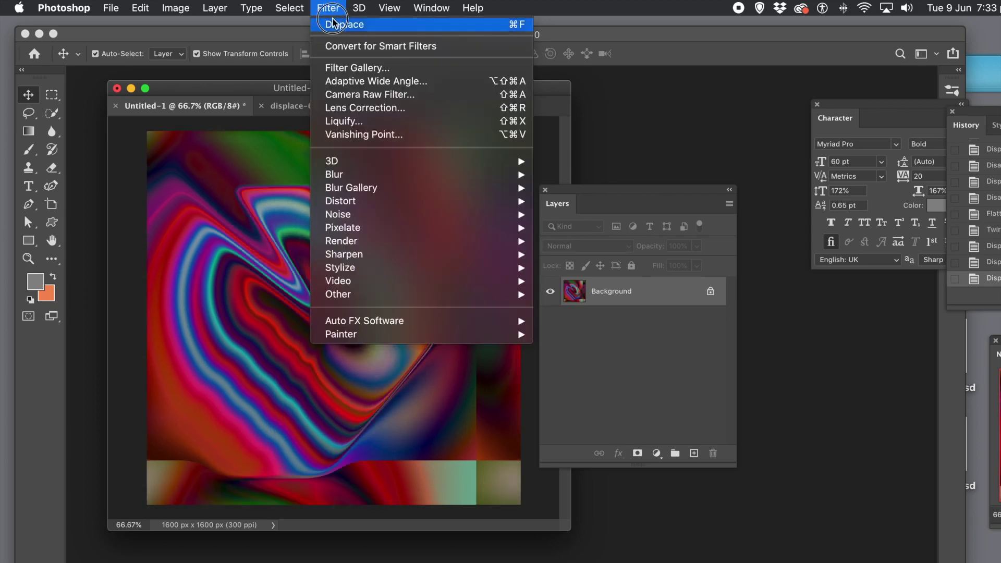
left_click(332, 24)
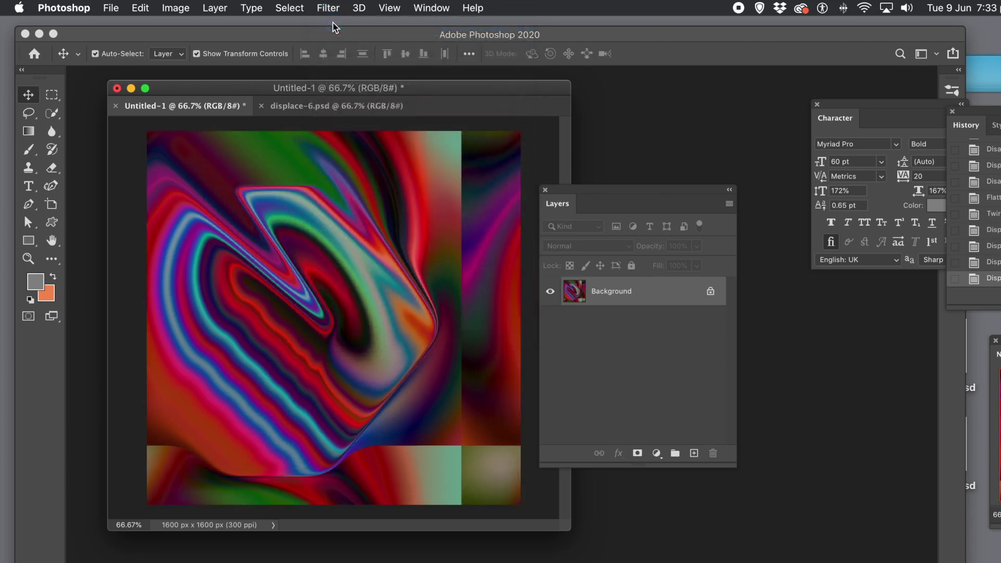
left_click(328, 8)
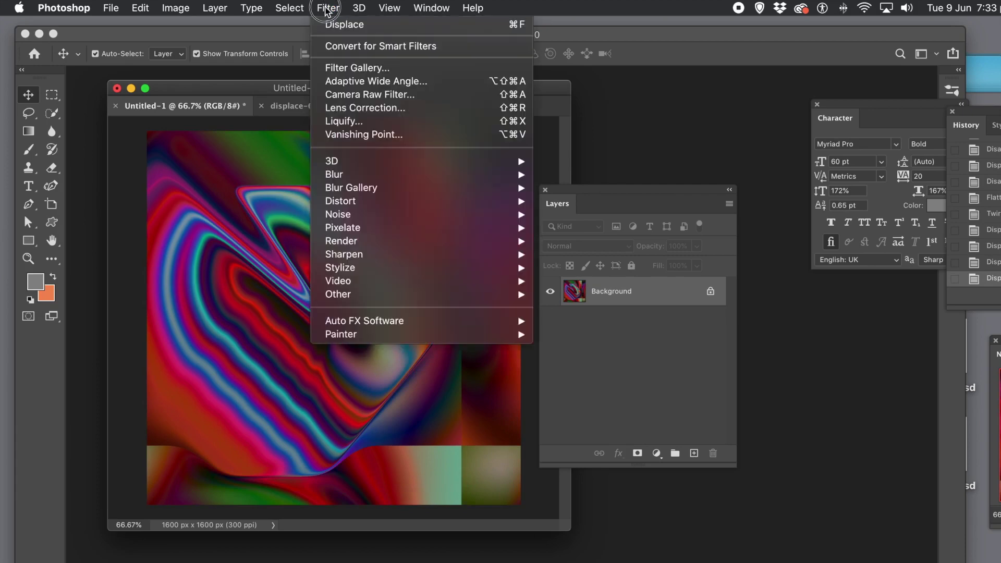
left_click(327, 24)
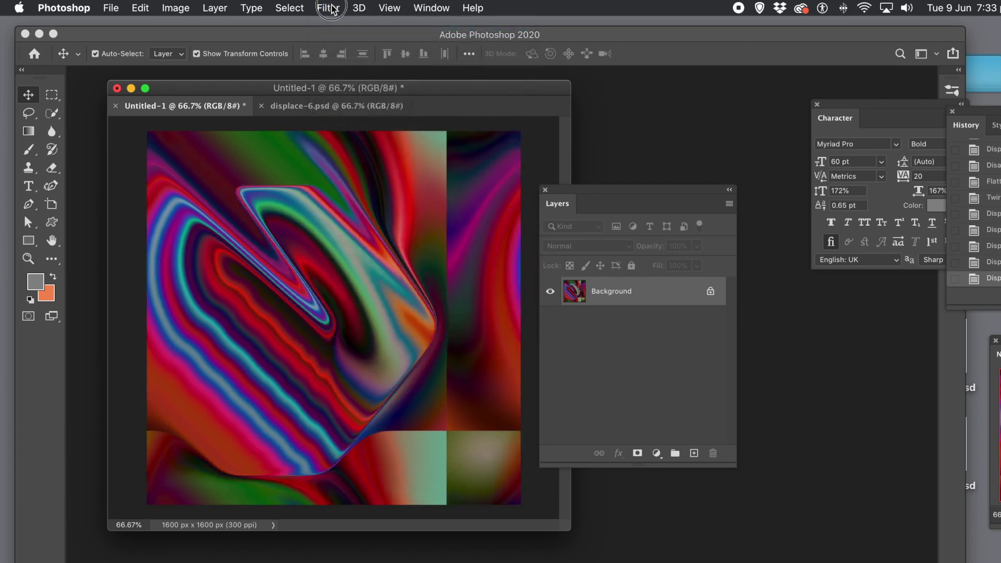
left_click(328, 8)
left_click(332, 25)
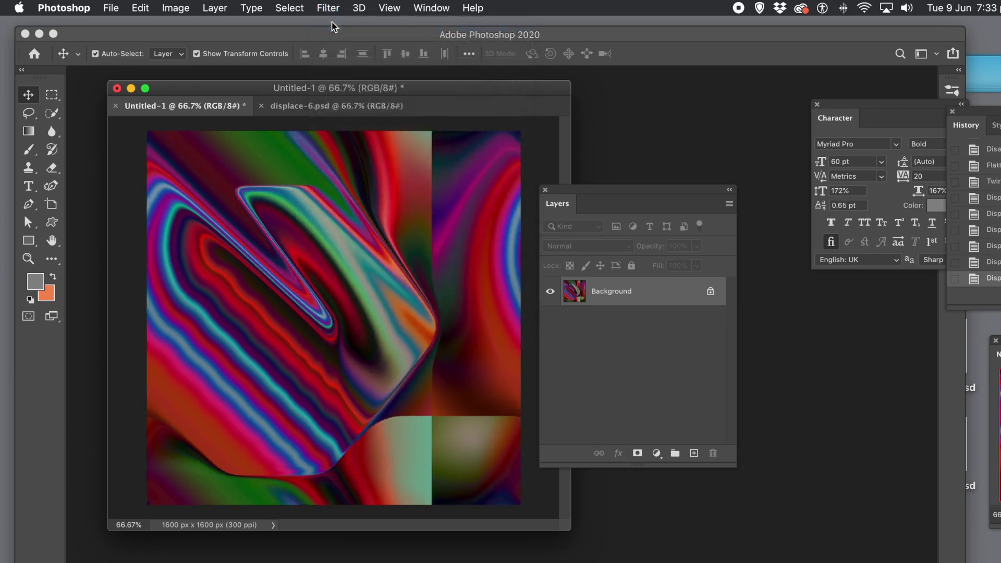
left_click(329, 8)
left_click(331, 26)
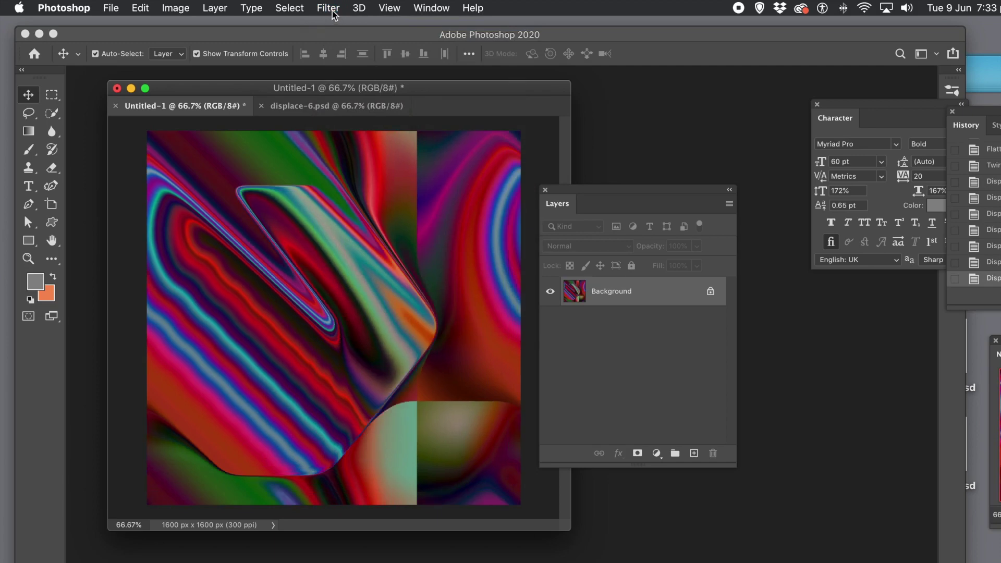
left_click(328, 8)
left_click(331, 25)
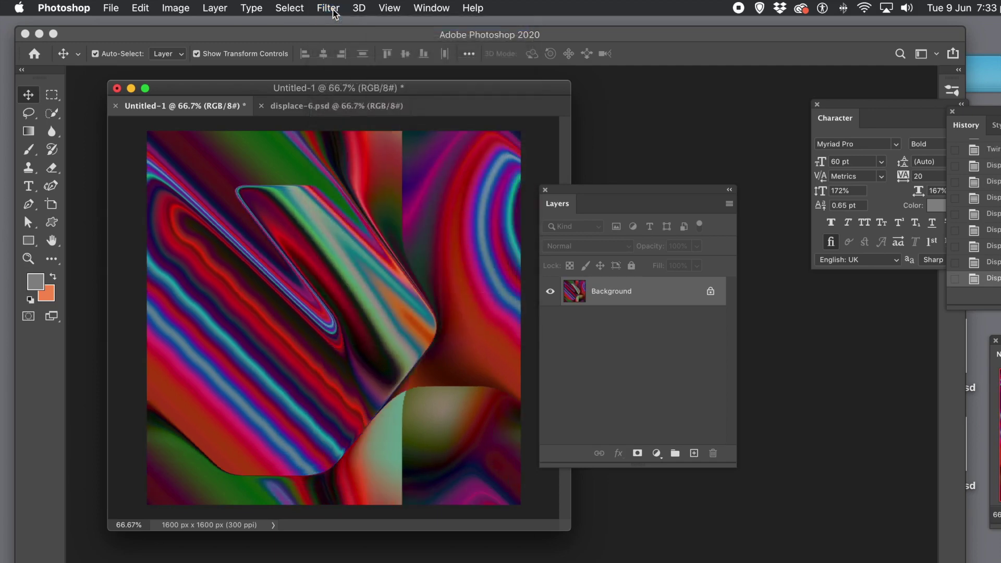
left_click(333, 13)
left_click(334, 24)
key("ctrl+super+f")
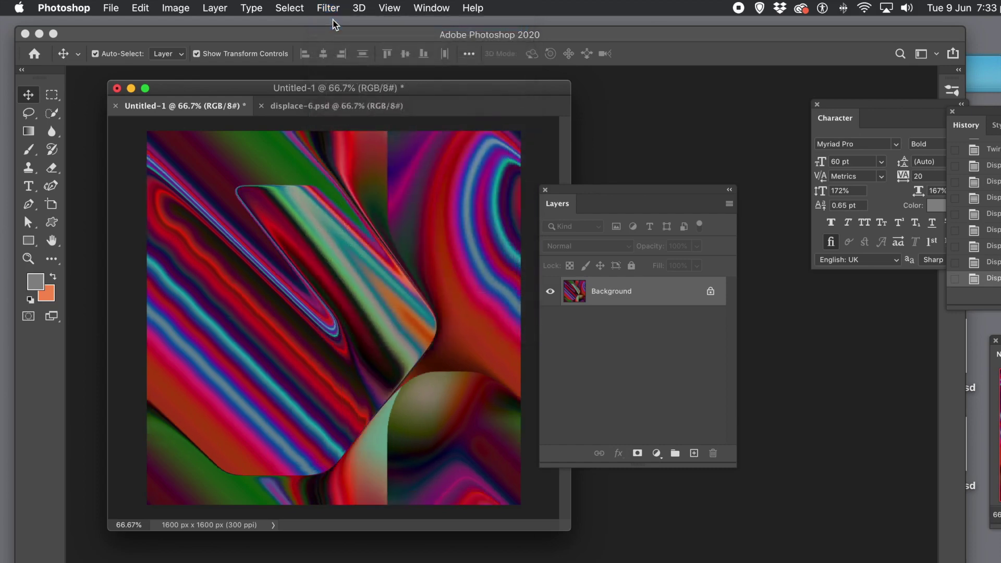
left_click(332, 11)
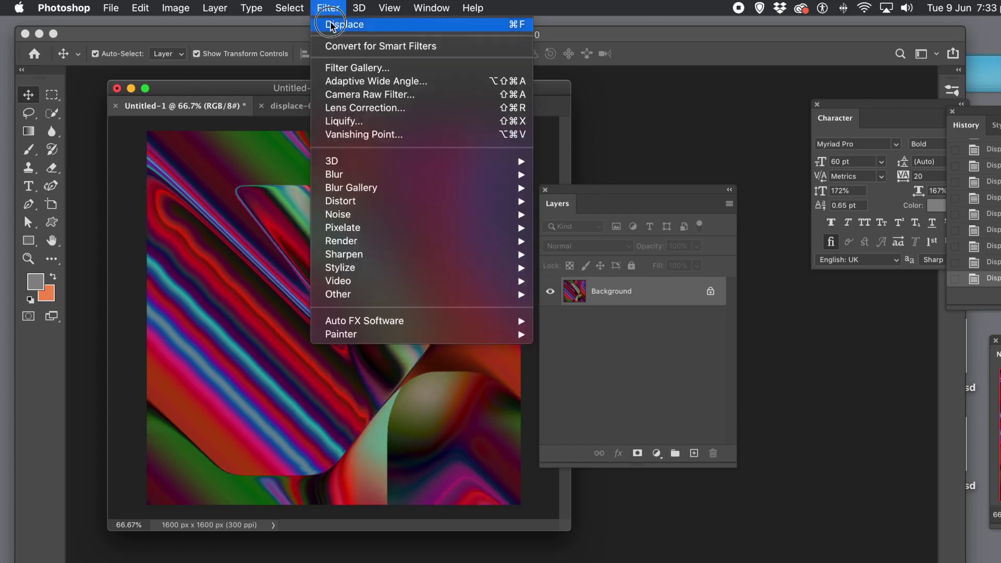
left_click(332, 24)
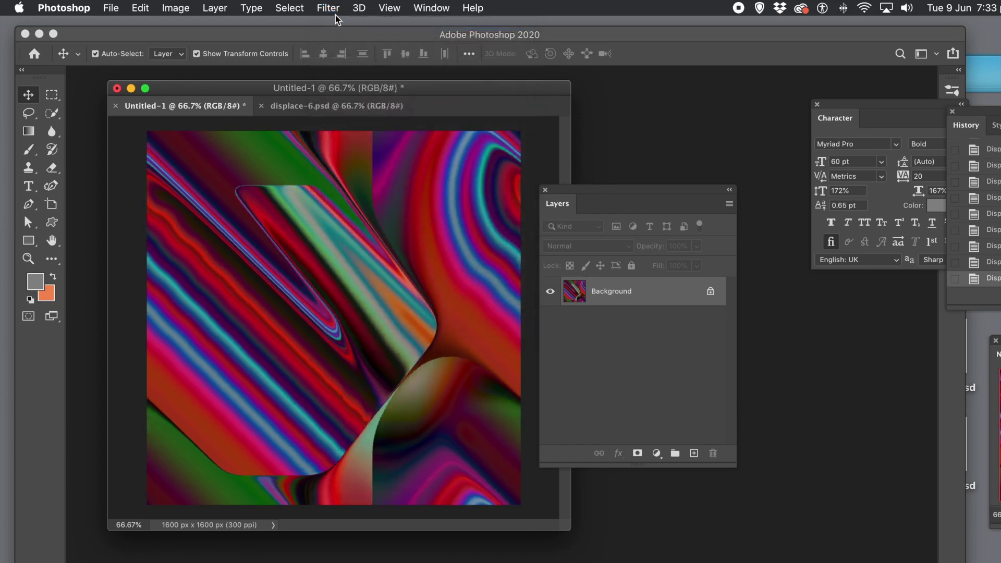
left_click(332, 9)
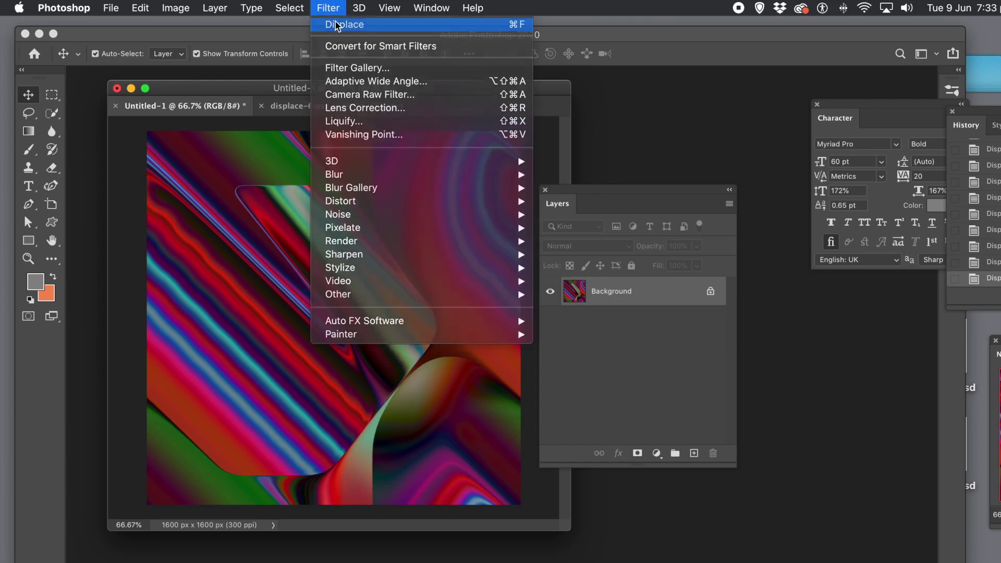
left_click(336, 25)
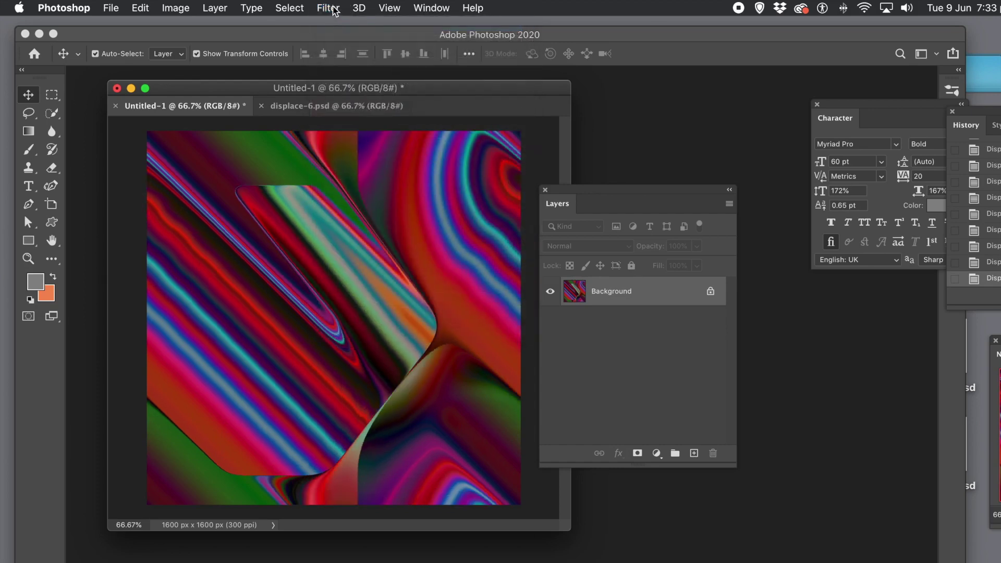
left_click(334, 8)
left_click(335, 24)
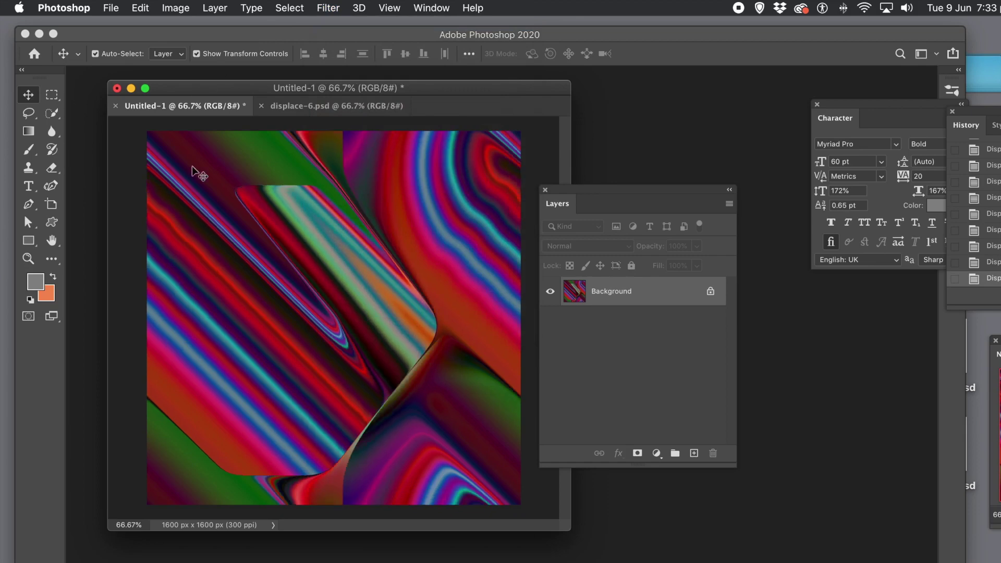
Step: Rotate the whole displaced image 90° clockwise
left_click(142, 8)
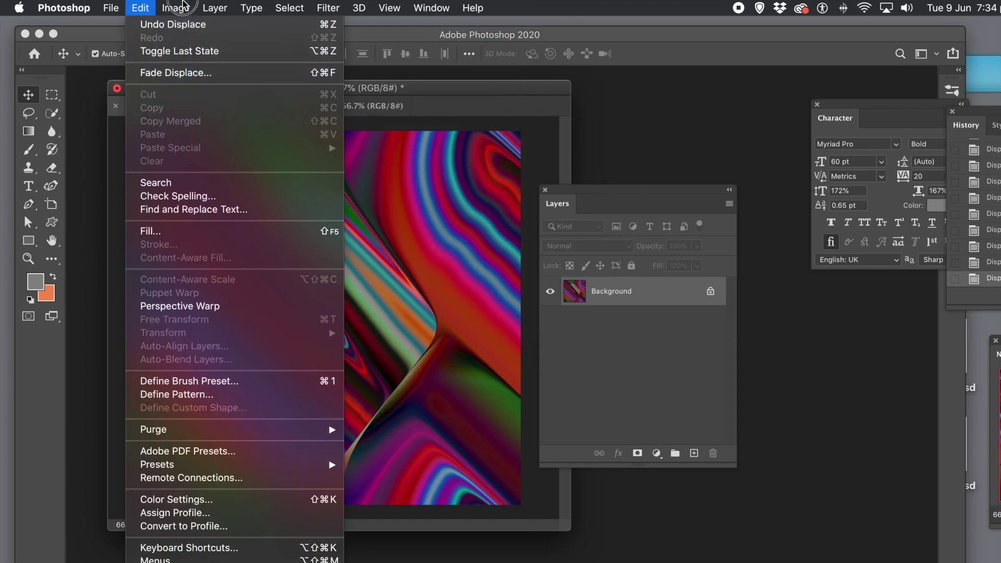
mouse_move(184, 4)
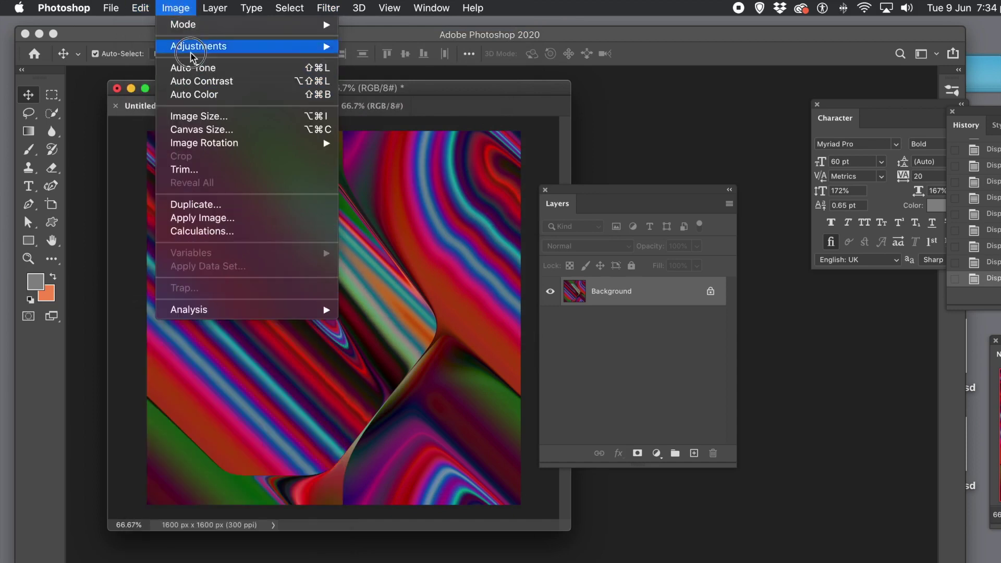
mouse_move(198, 146)
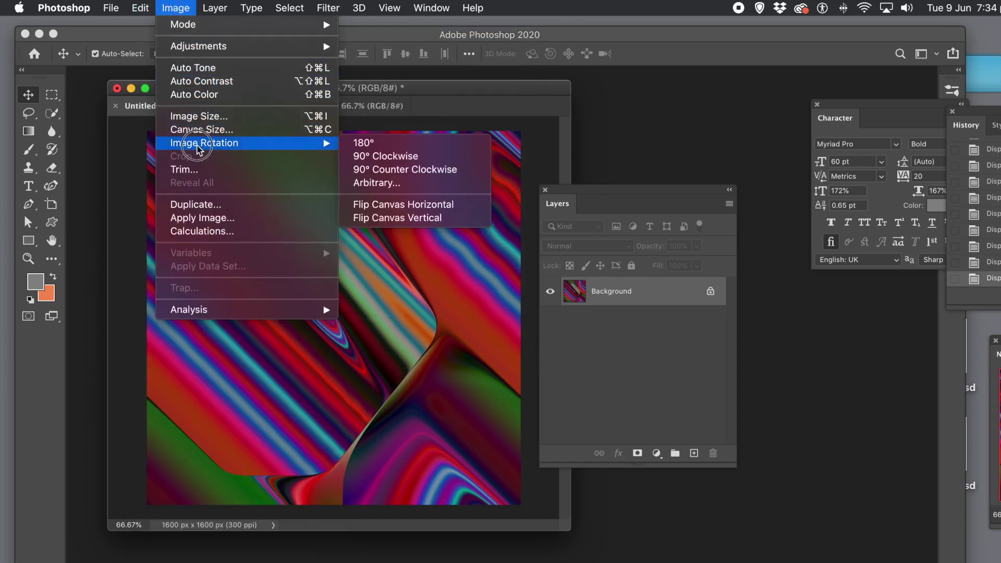
left_click(376, 159)
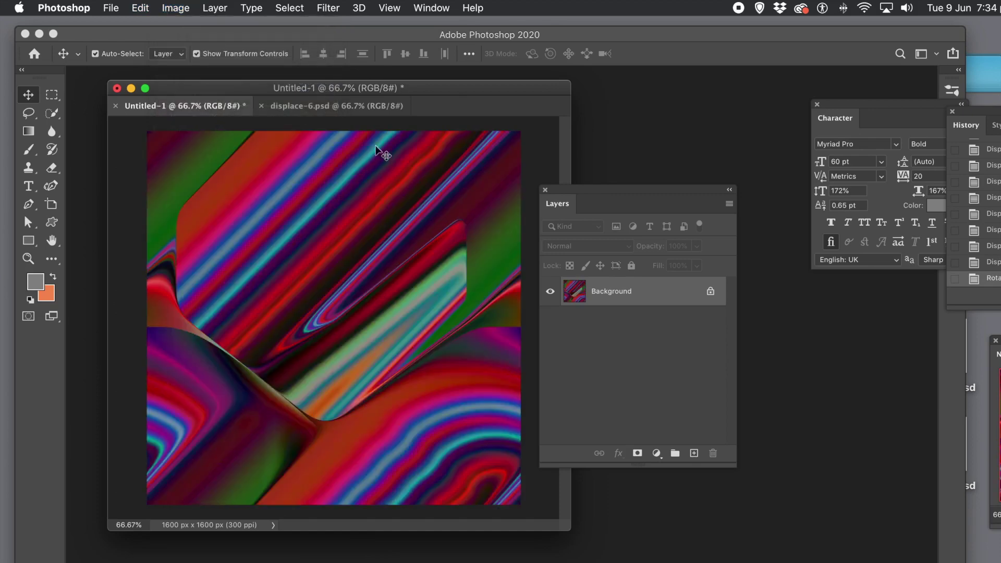
Step: Reapply the Displace filter with the same settings six times to the rotated image
left_click(325, 8)
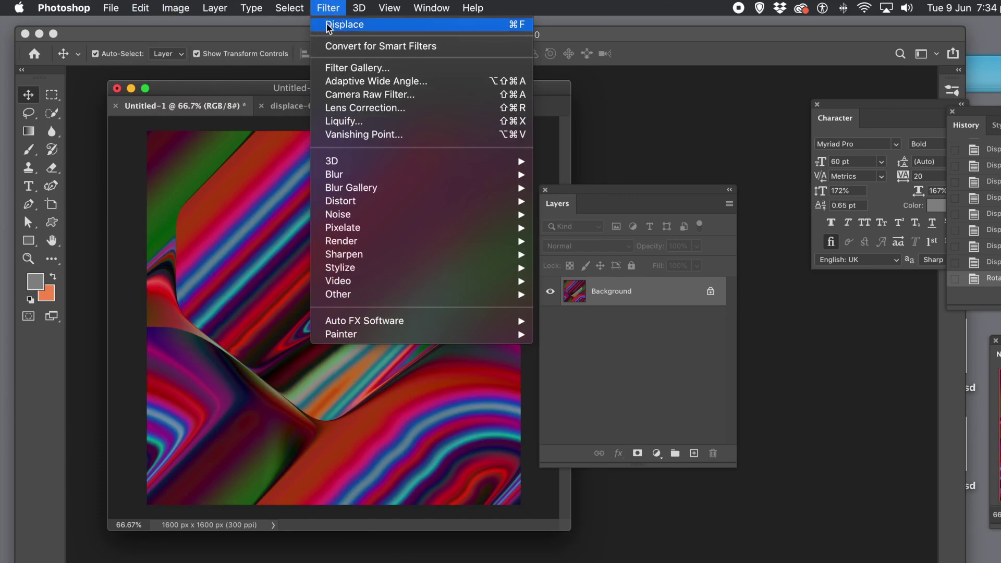
left_click(328, 25)
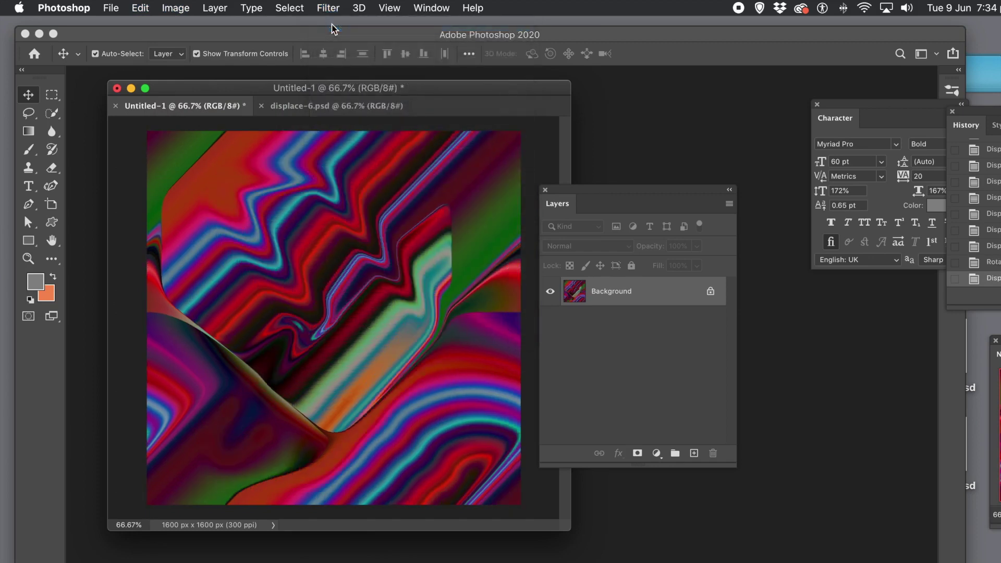
left_click(327, 7)
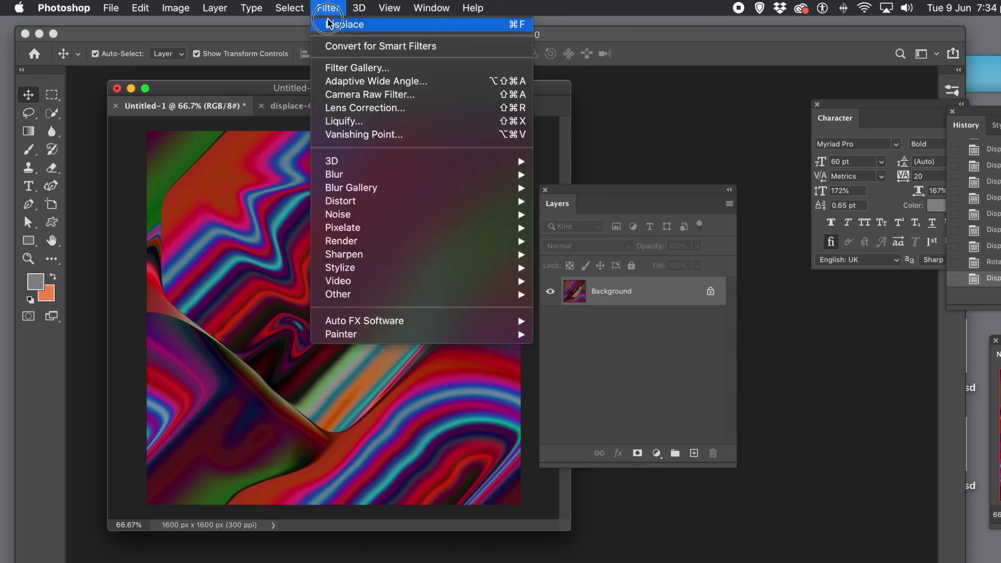
left_click(329, 24)
left_click(329, 7)
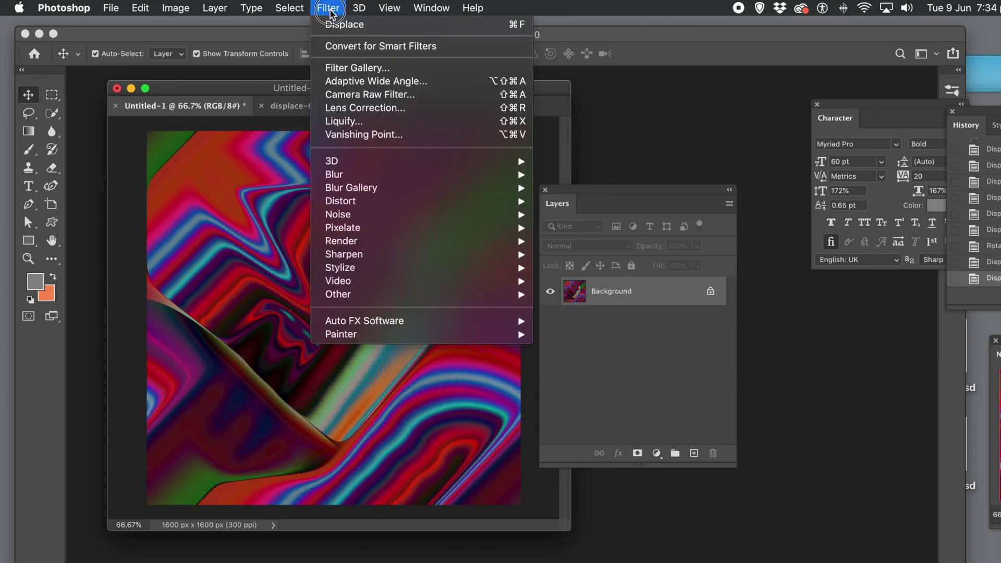
left_click(328, 24)
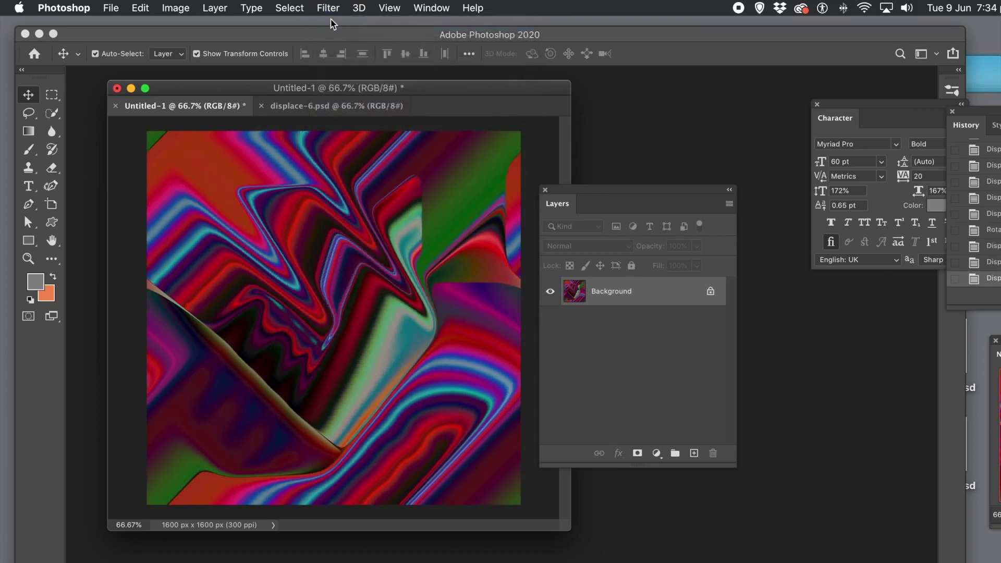
left_click(328, 8)
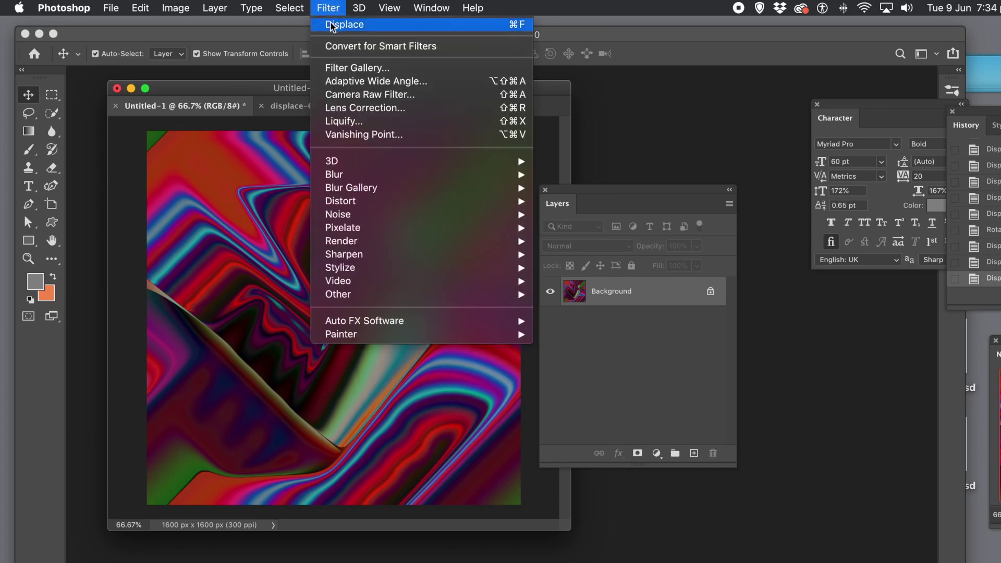
left_click(330, 25)
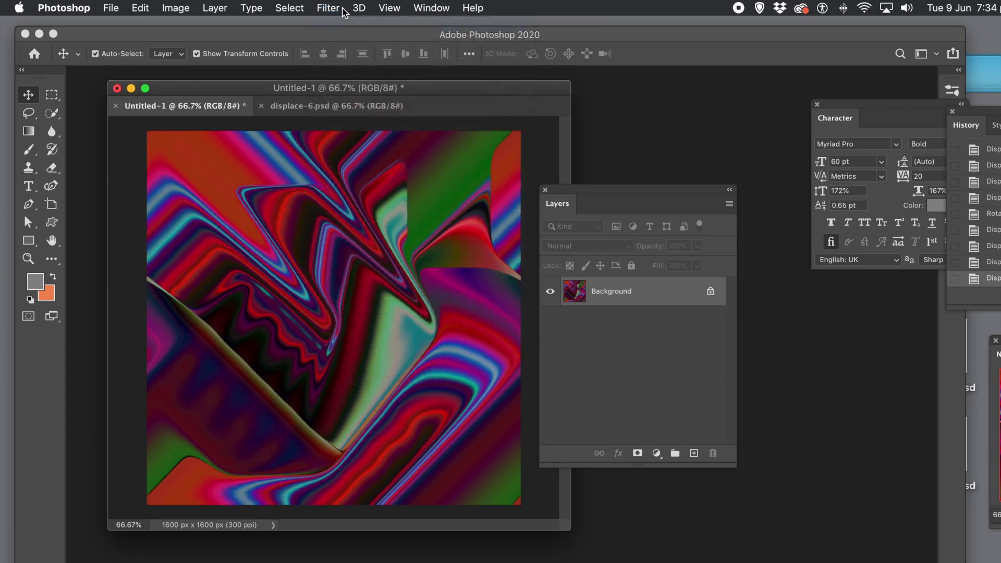
left_click(331, 7)
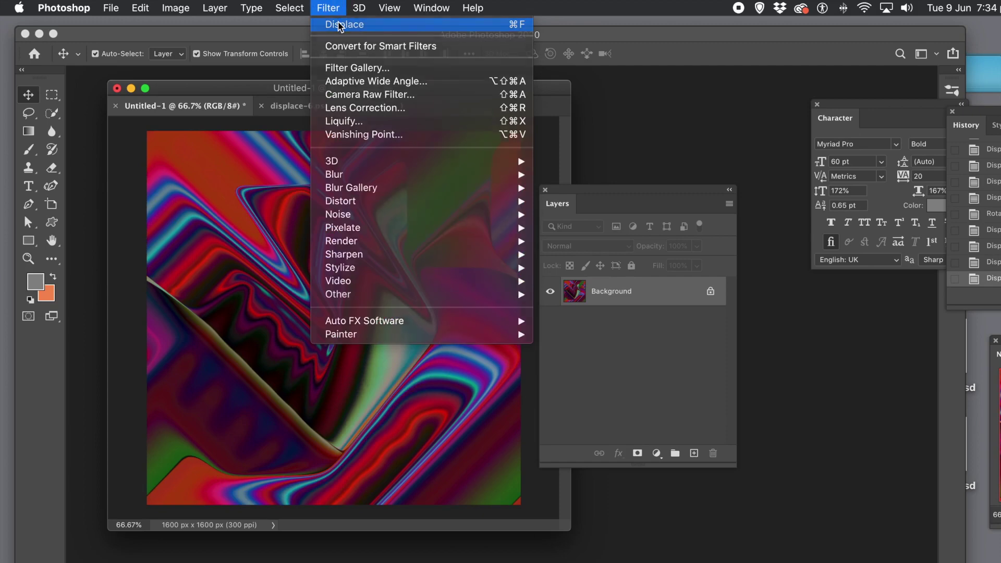
left_click(339, 25)
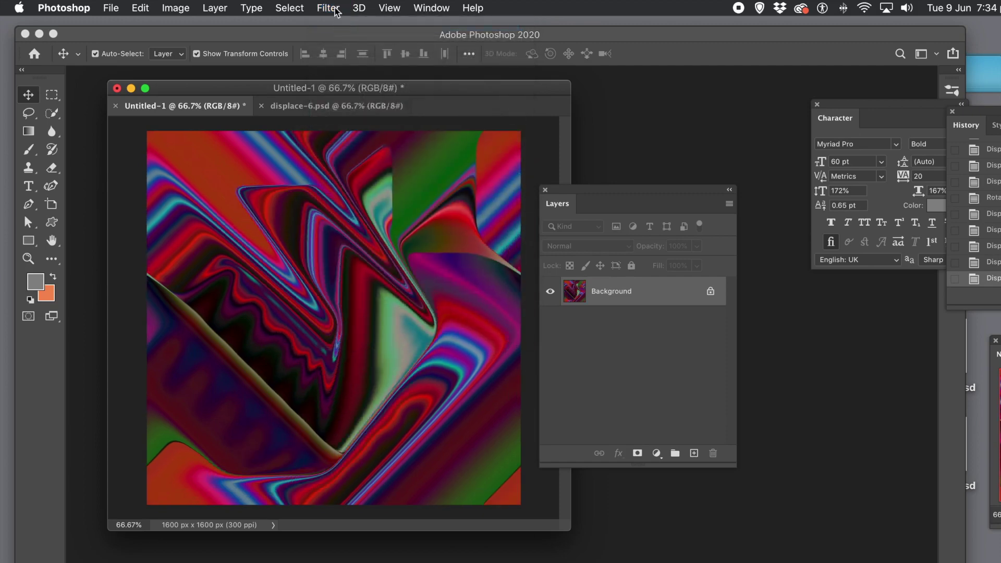
left_click(329, 7)
left_click(329, 27)
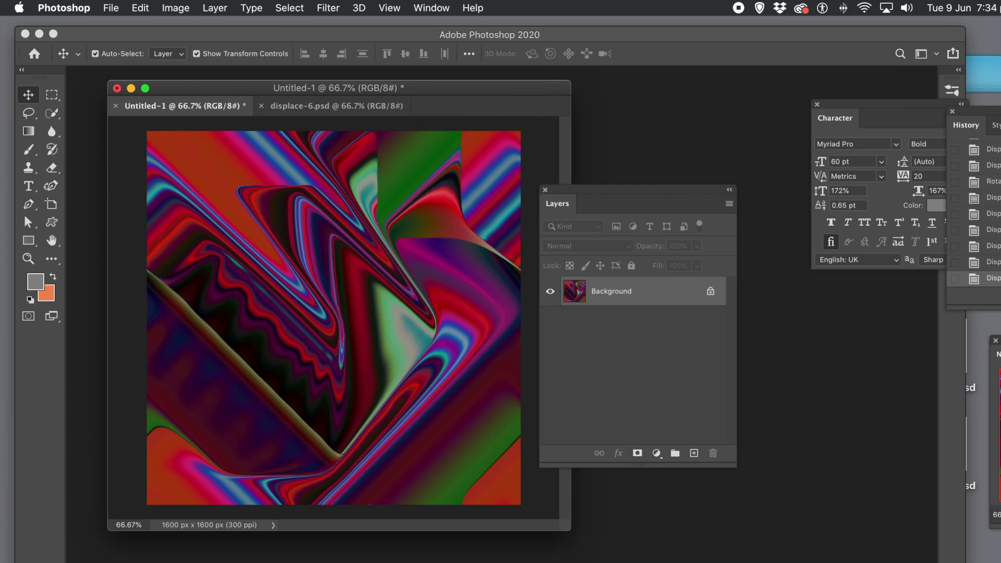
Step: Revert the image to its last gradient state in the history, before the displacements, twirl and rotation
scroll(973, 213, "up", 10)
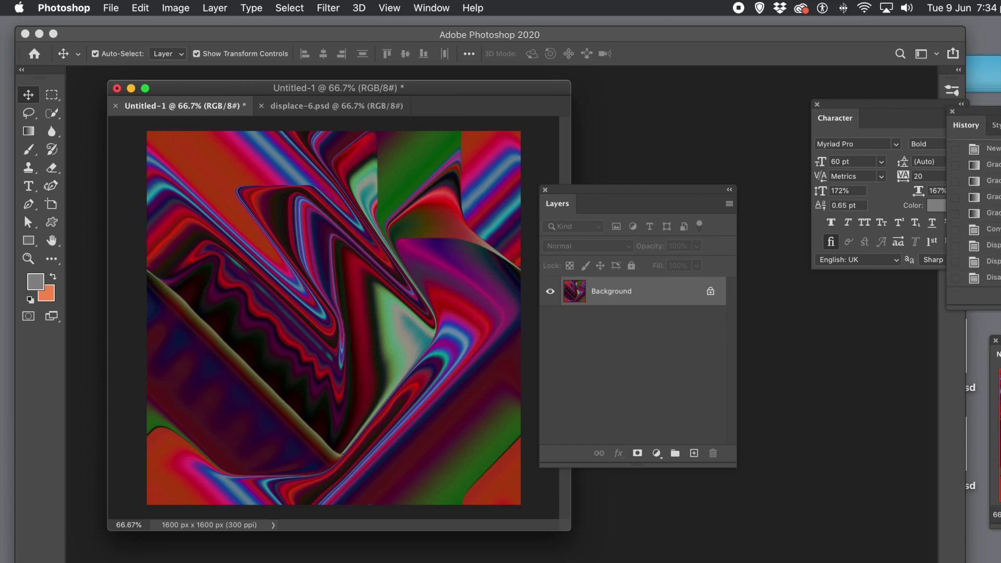
scroll(973, 214, "down", 5)
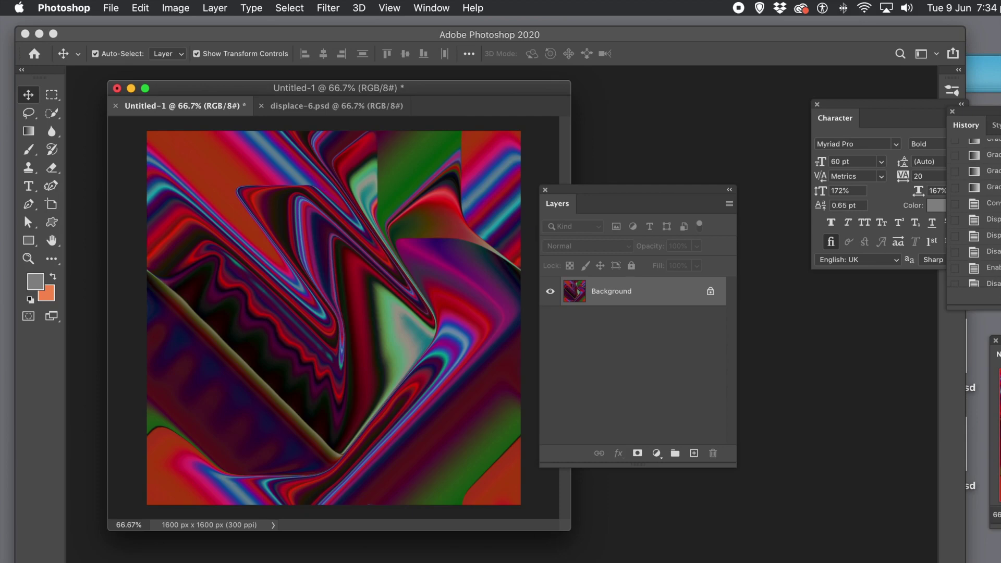
left_click(993, 187)
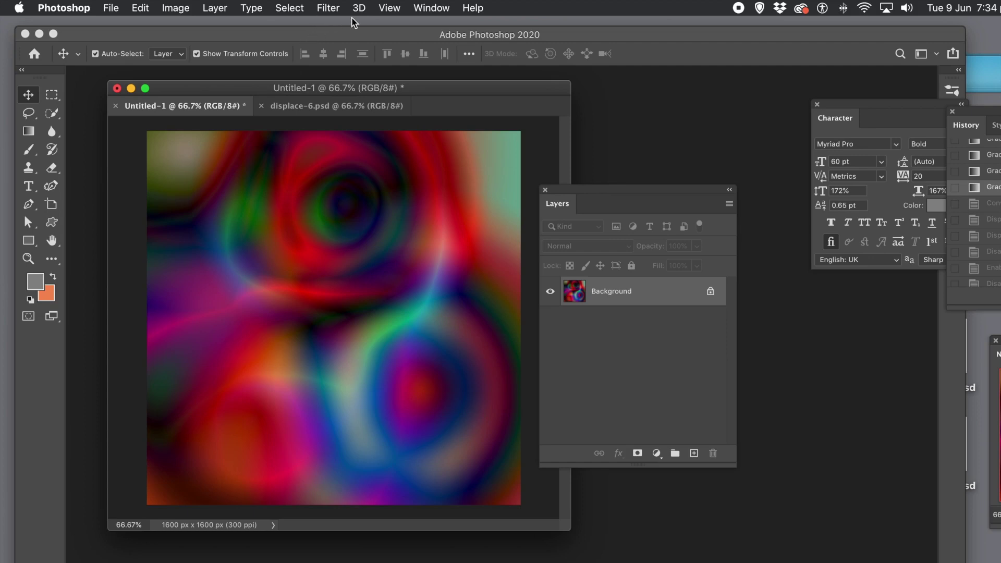
Step: Apply the Displace filter to the gradient image at 50 horizontal and vertical scale, Tile and Wrap Around, using displace-6.psd as the map
left_click(326, 9)
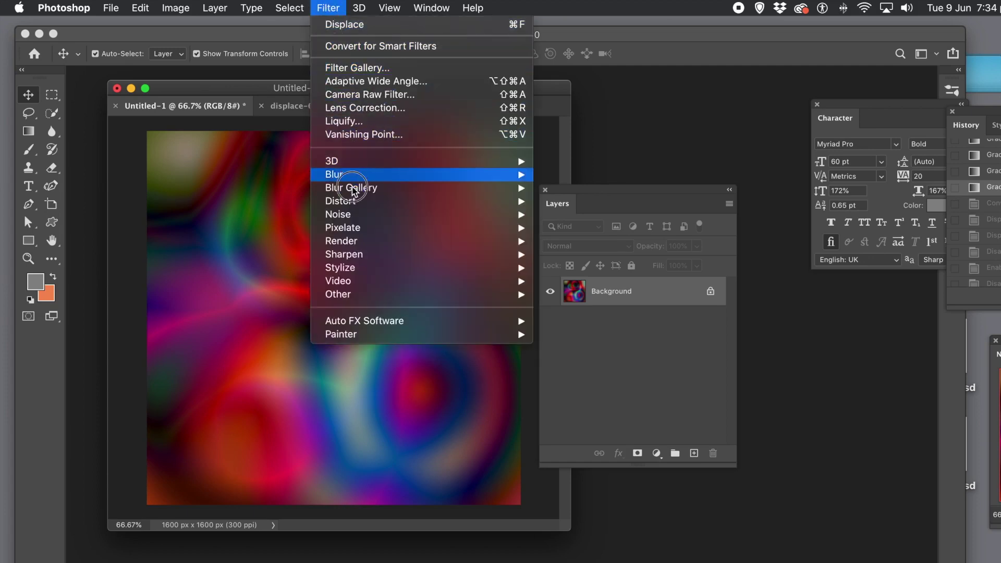
mouse_move(349, 203)
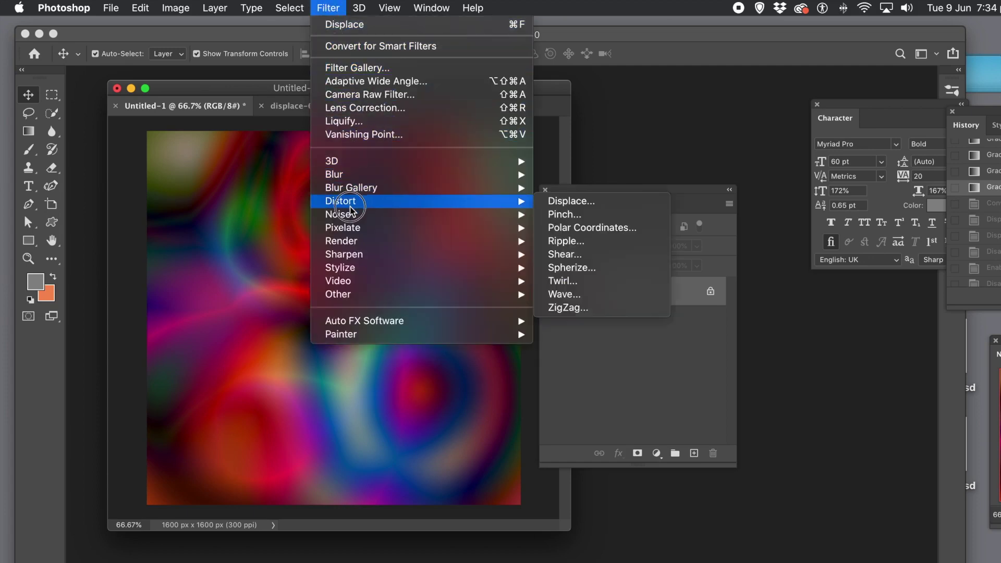
left_click(569, 202)
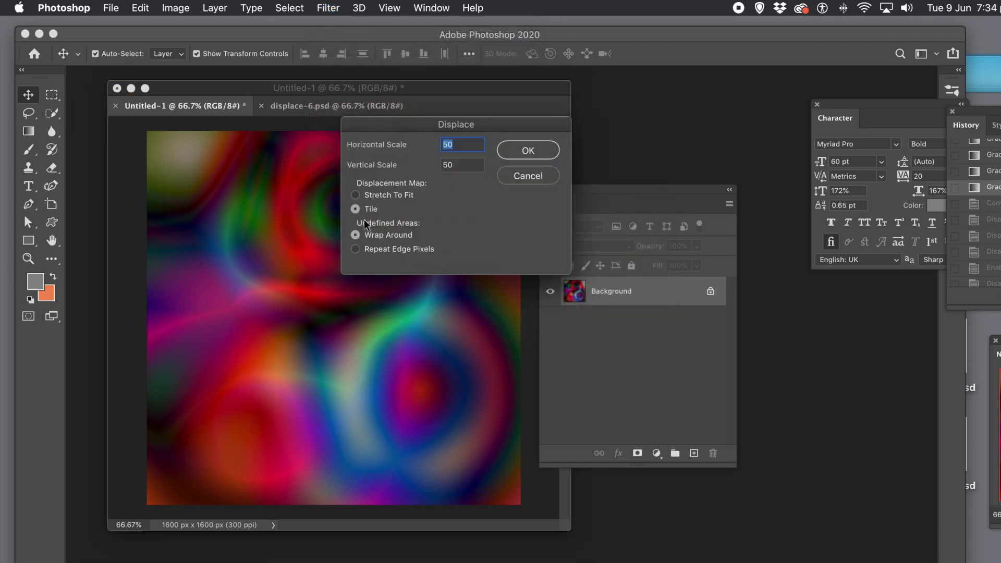
left_click(529, 150)
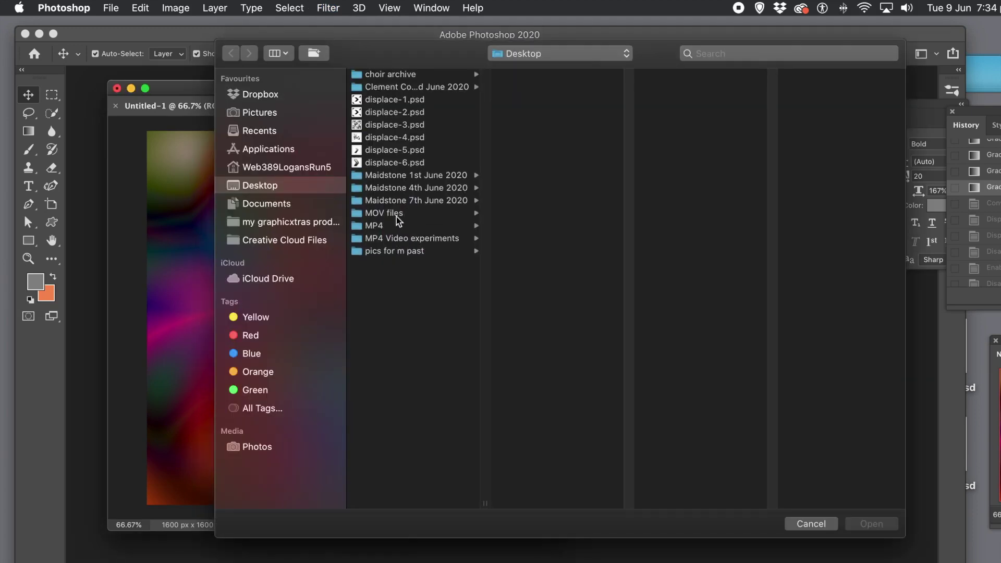
left_click(394, 163)
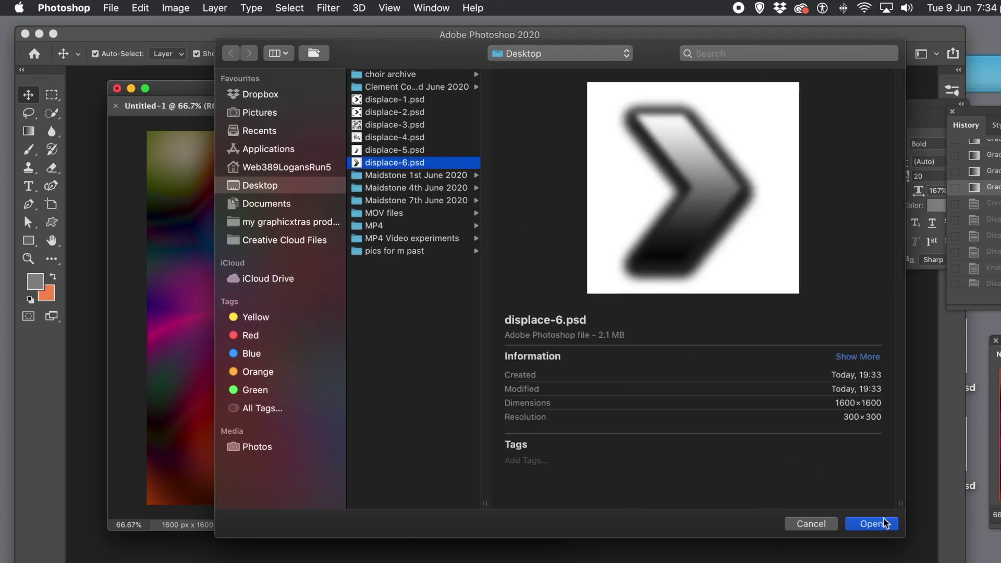
left_click(880, 524)
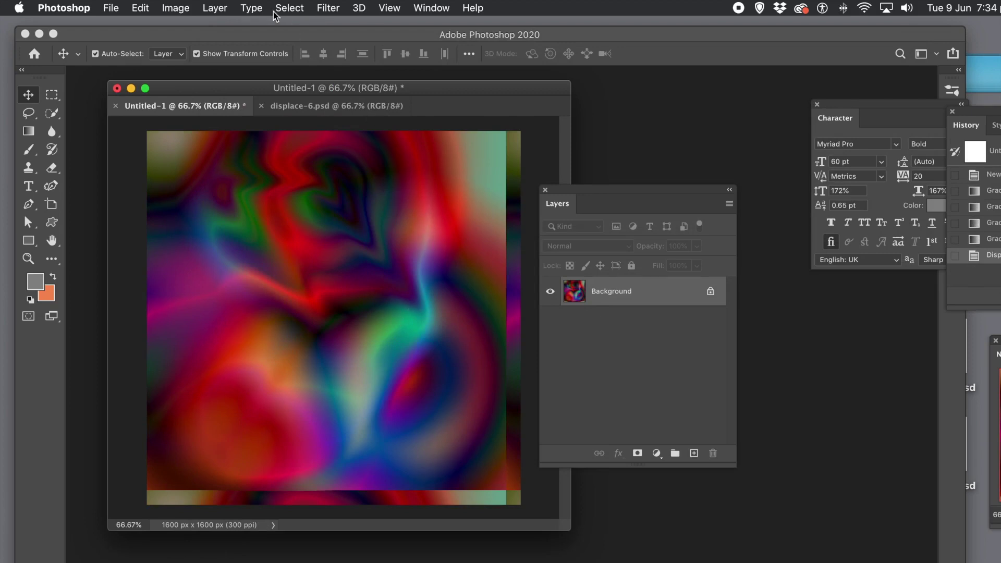
Step: Fade the Displace effect at 100% opacity, trying the Difference and Overlay modes before applying Lighten
left_click(141, 10)
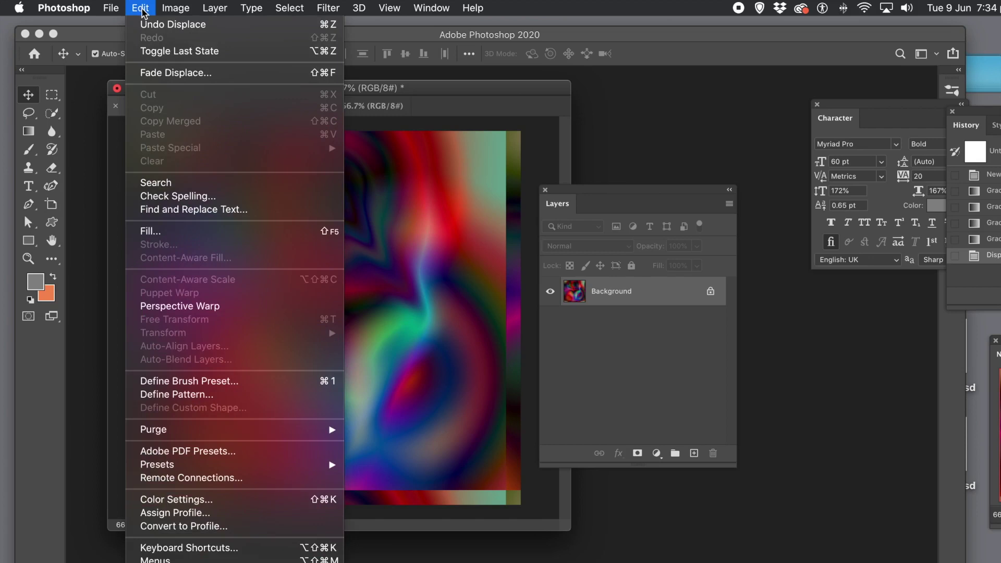
left_click(172, 74)
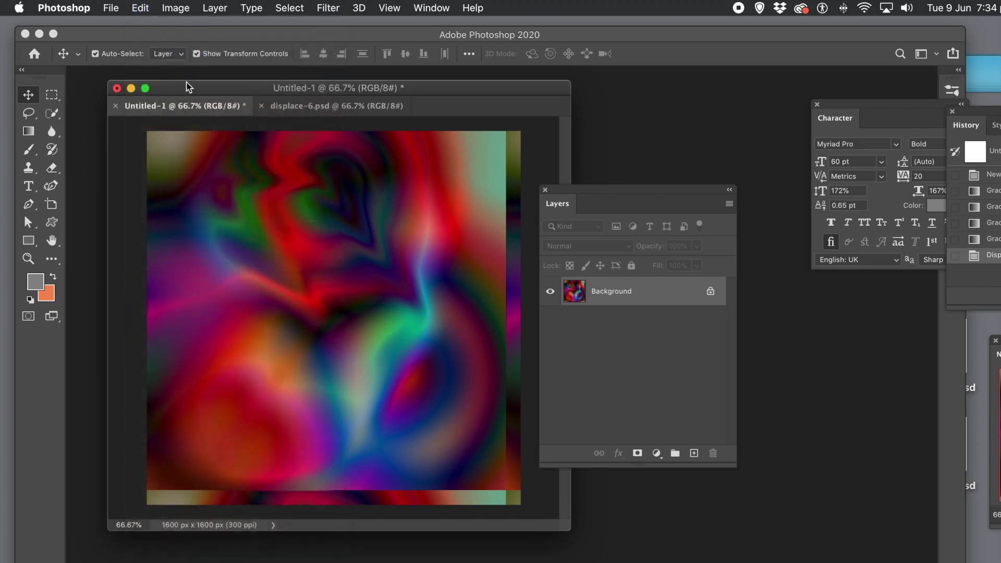
left_click_drag(736, 279, 409, 211)
left_click(418, 263)
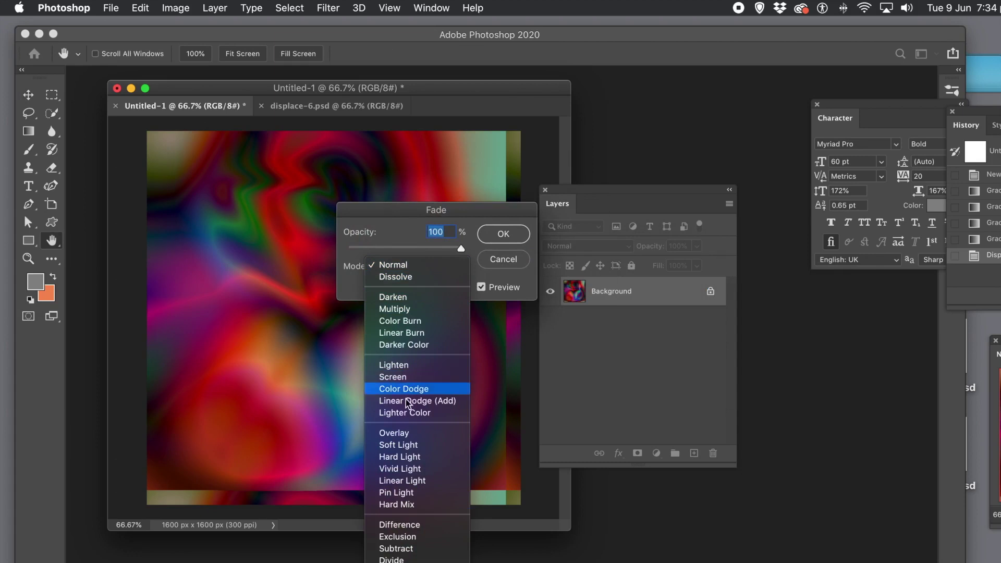
left_click(436, 525)
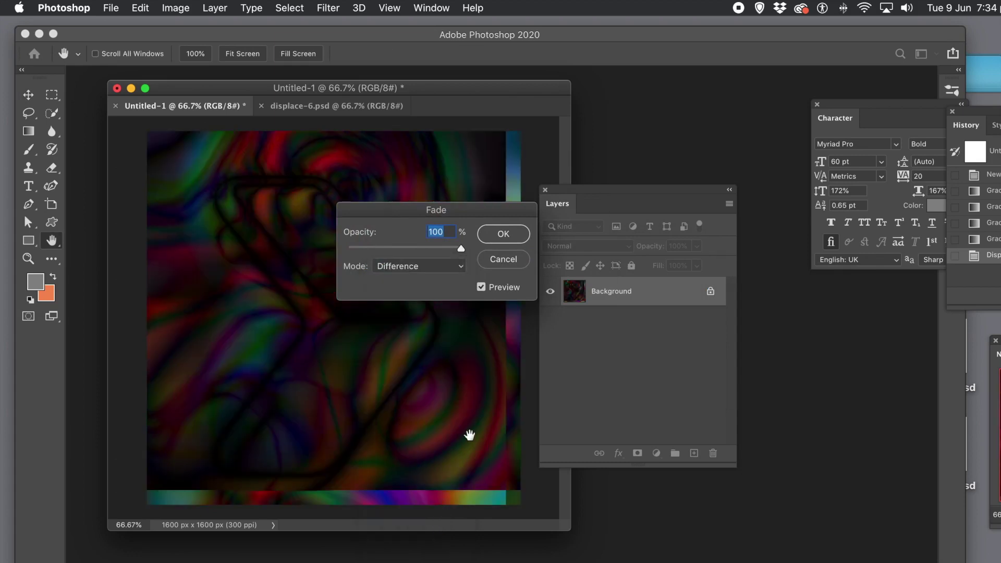
left_click(405, 266)
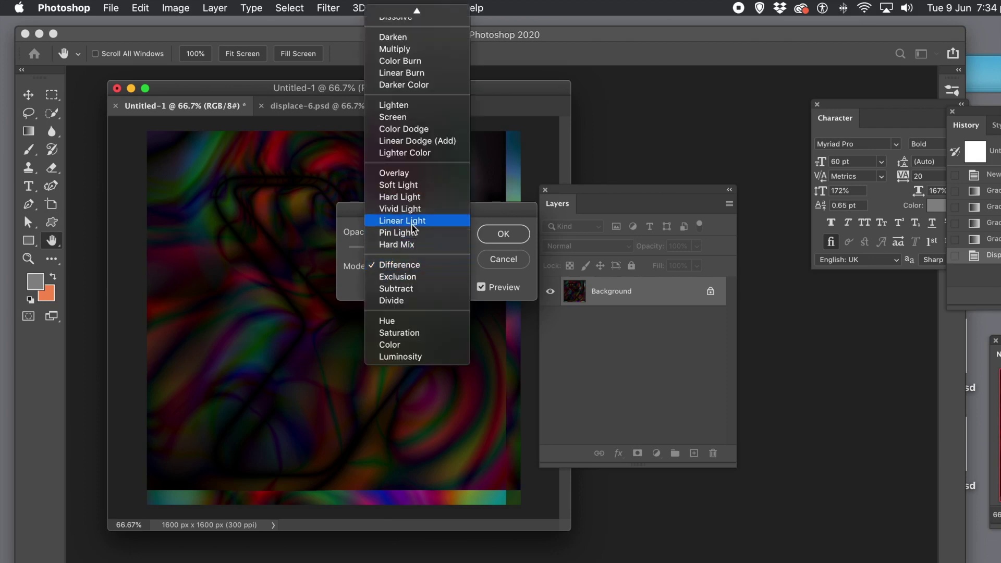
left_click(418, 173)
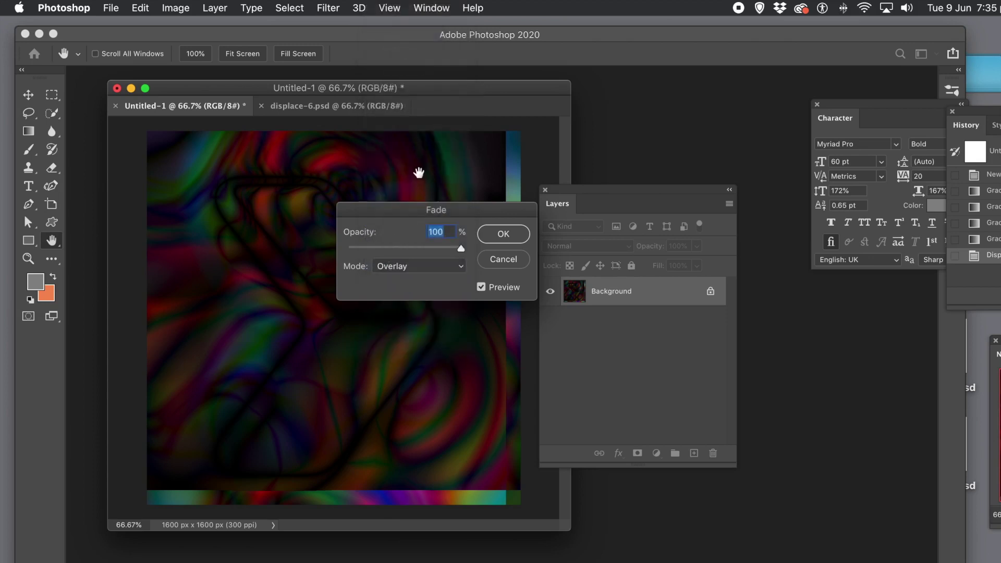
left_click(418, 268)
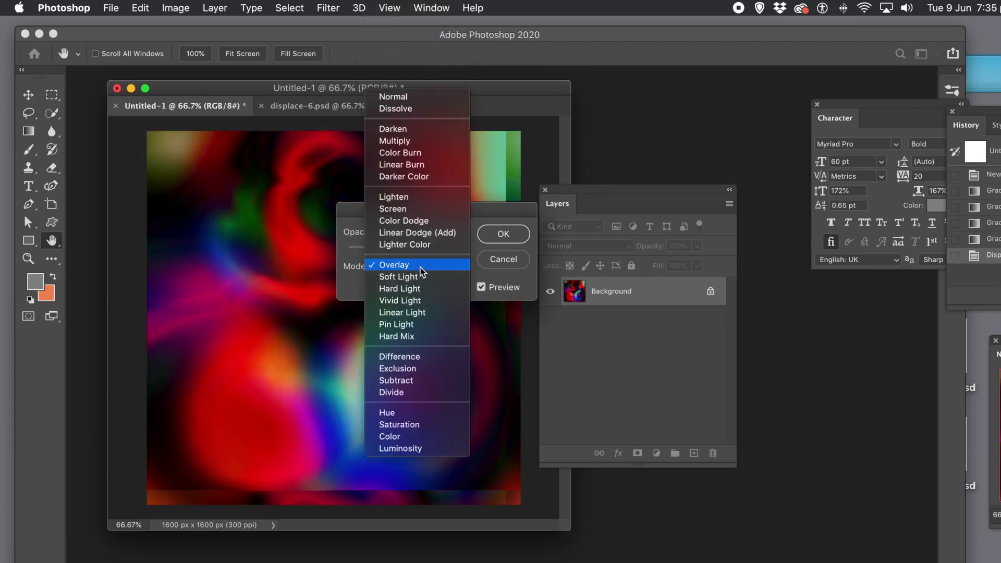
left_click(418, 200)
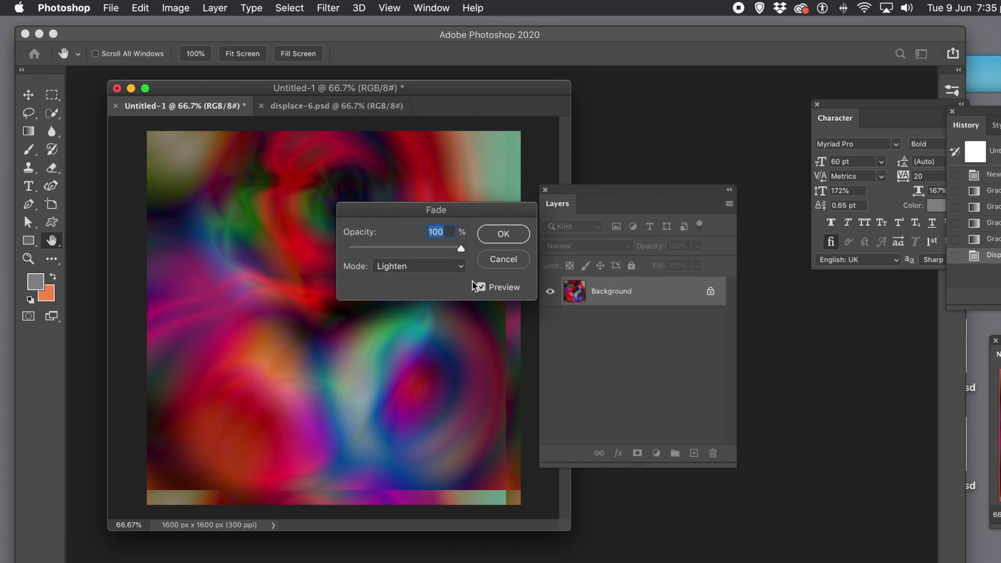
left_click(512, 264)
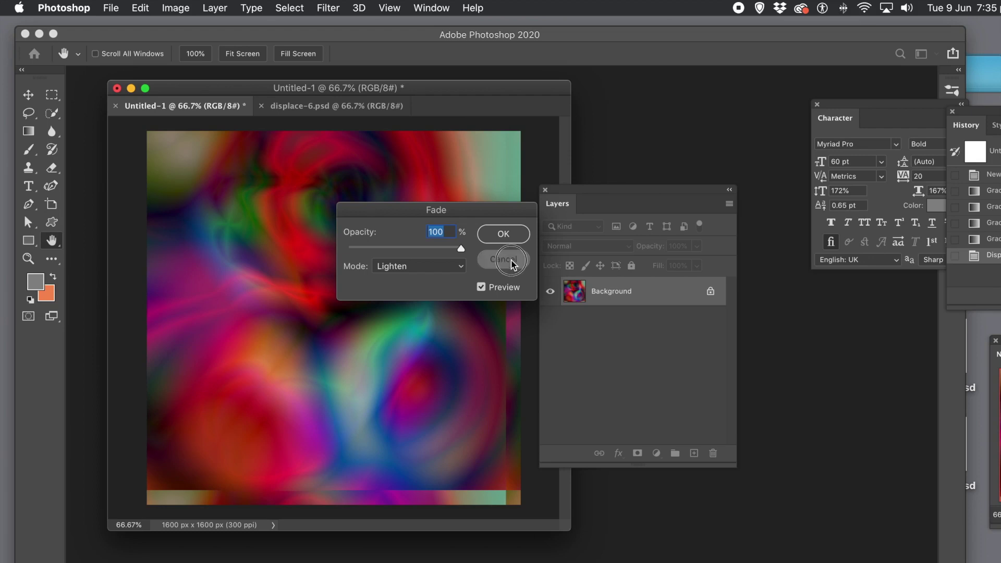
left_click(508, 233)
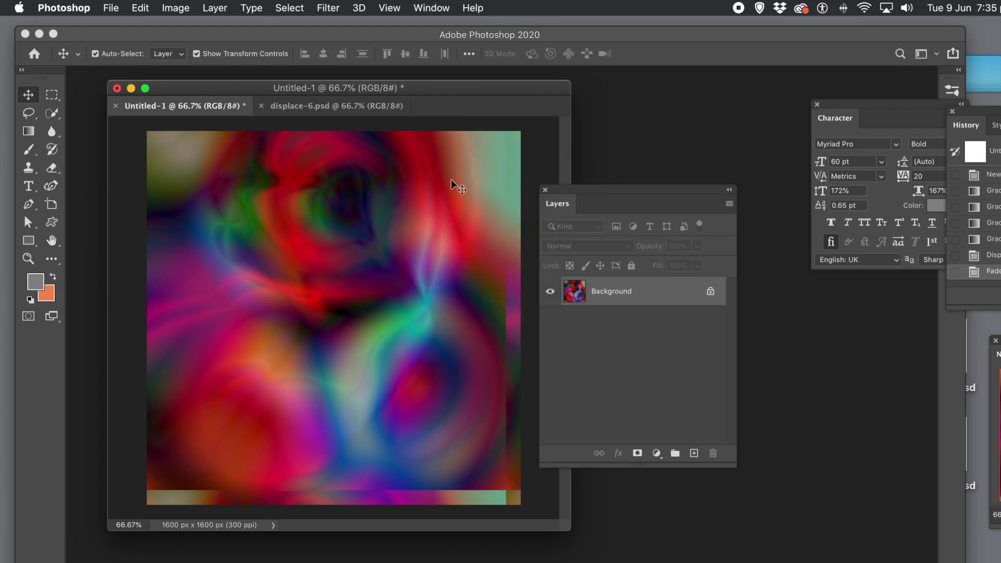
Step: Reapply the Displace filter to the gradient image and fade it at 100% opacity in Lighten mode
left_click(325, 13)
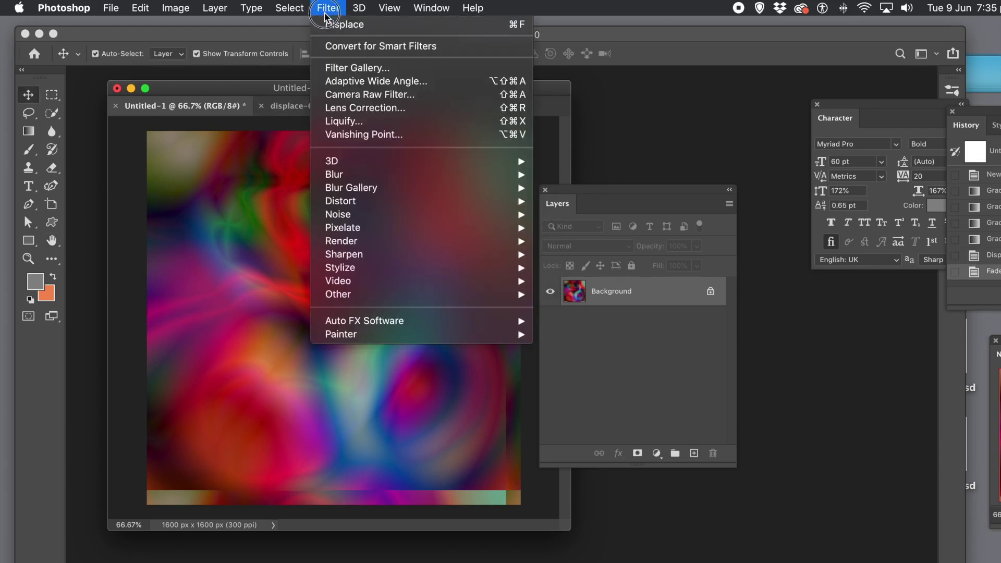
left_click(328, 24)
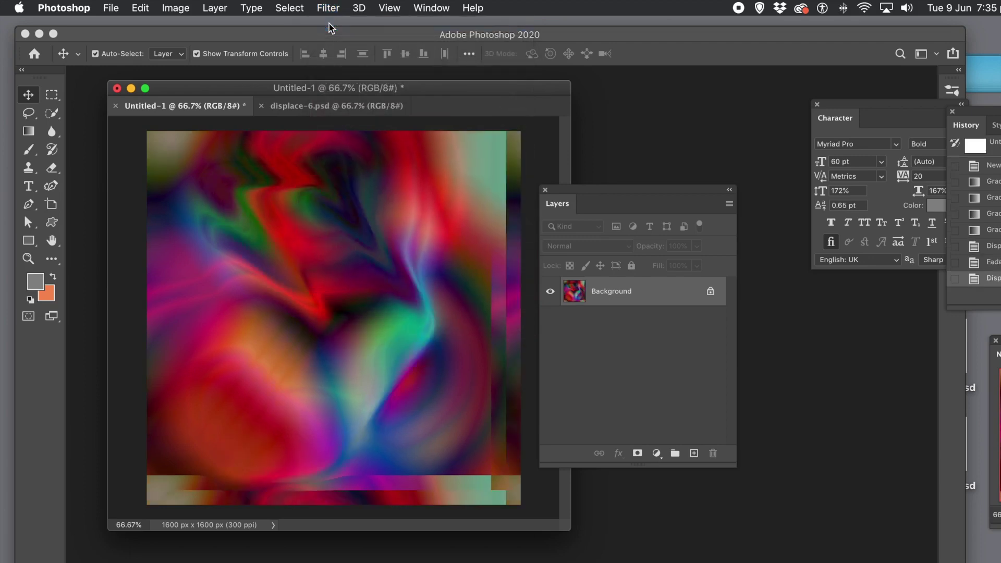
left_click(139, 9)
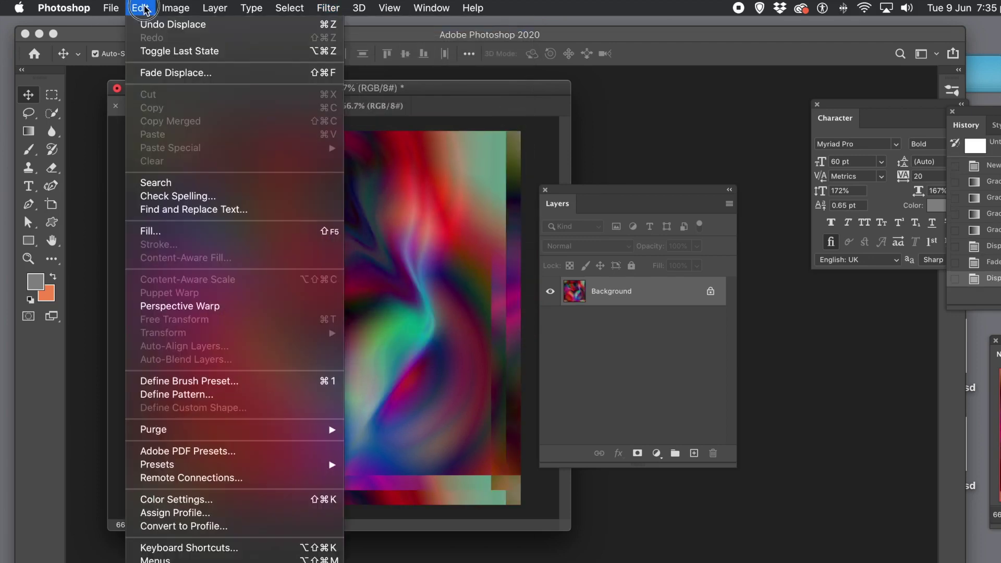
left_click(162, 74)
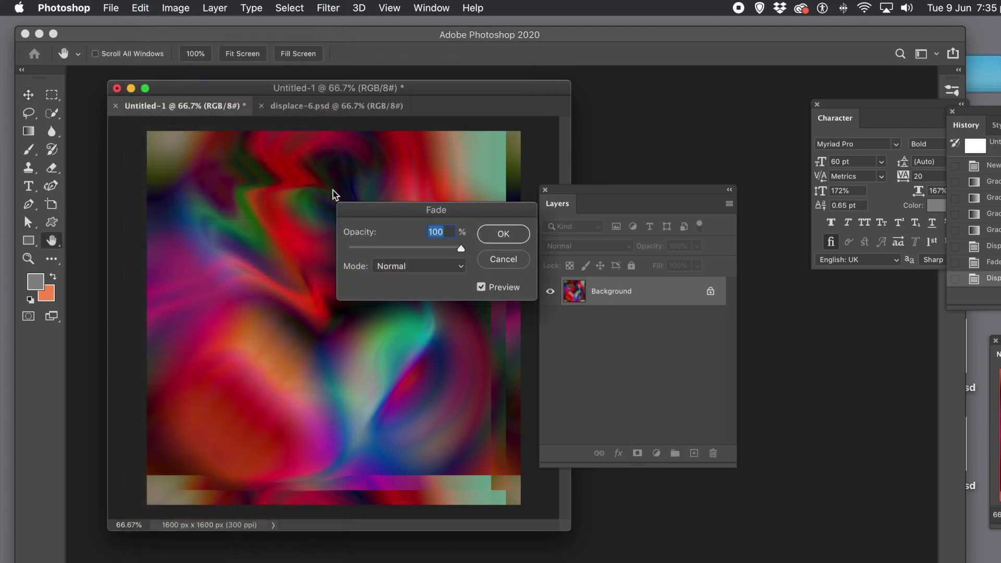
left_click(412, 268)
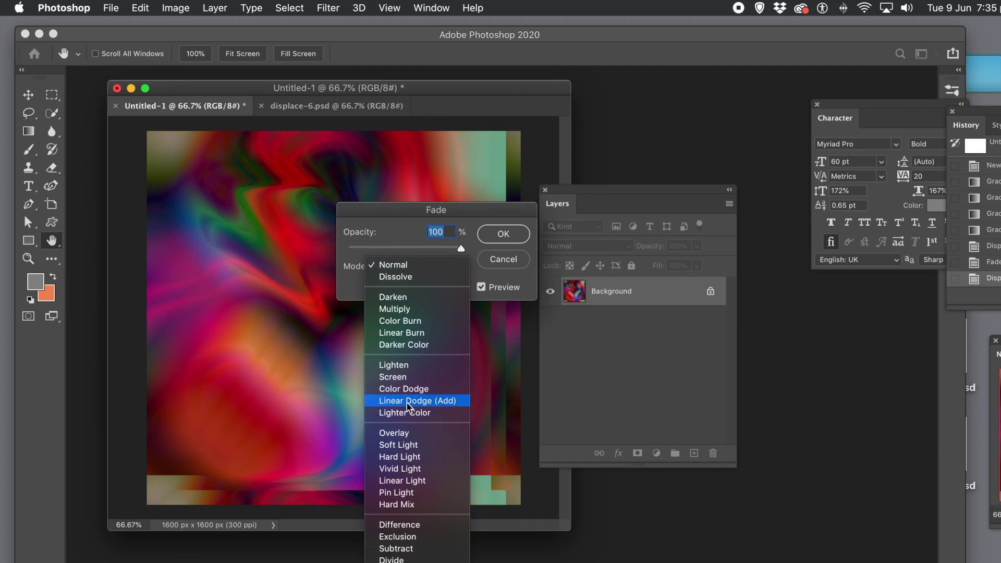
left_click(405, 366)
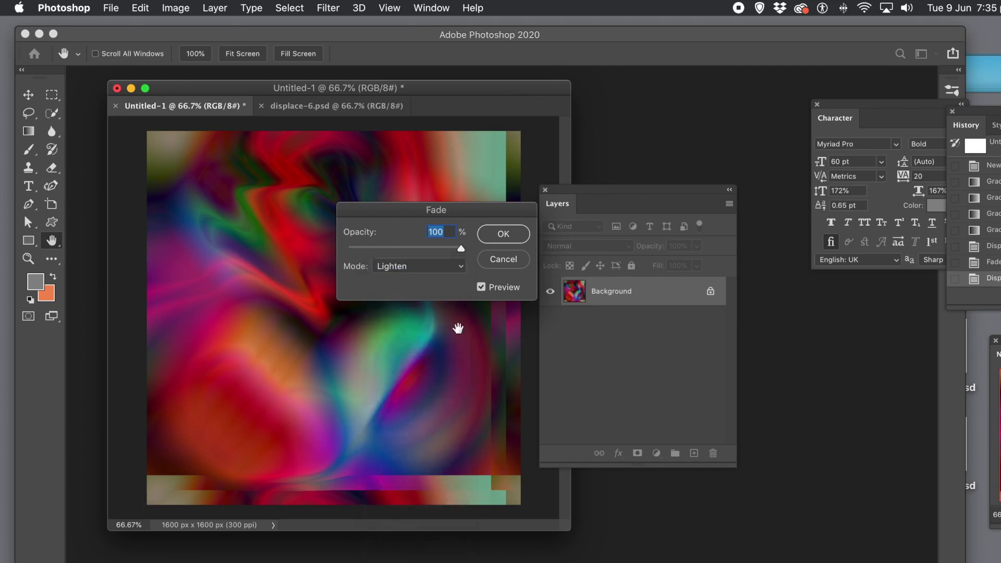
left_click(502, 233)
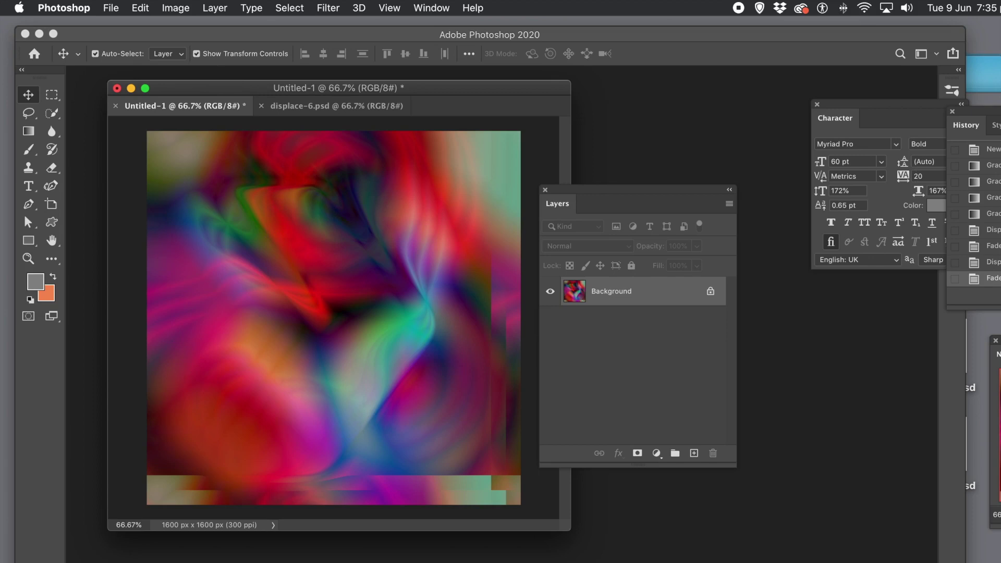
Step: Revert the gradient image to its last gradient state in the history, and displace-6.psd to its blank new-document state
left_click(997, 230)
left_click(996, 215)
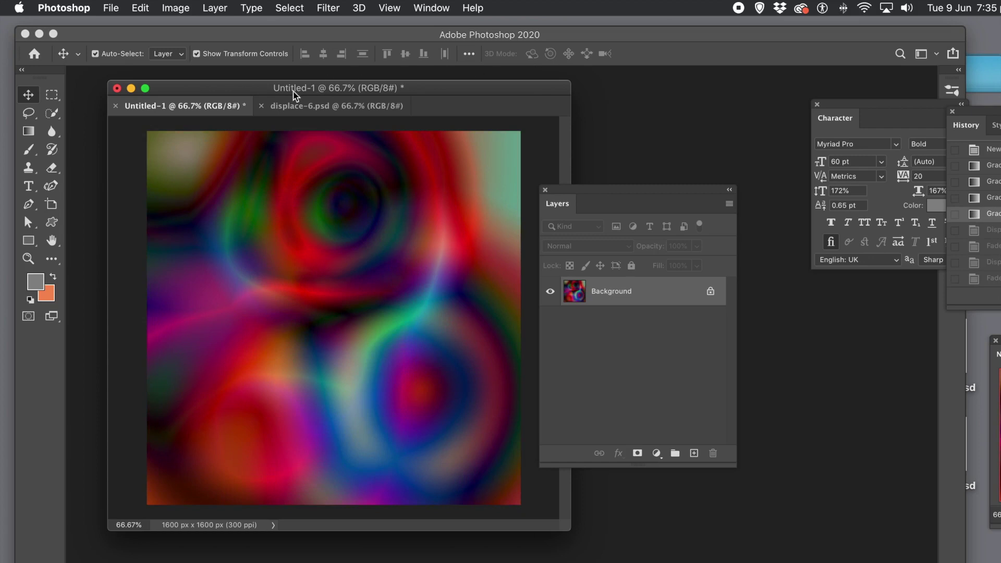
left_click(305, 107)
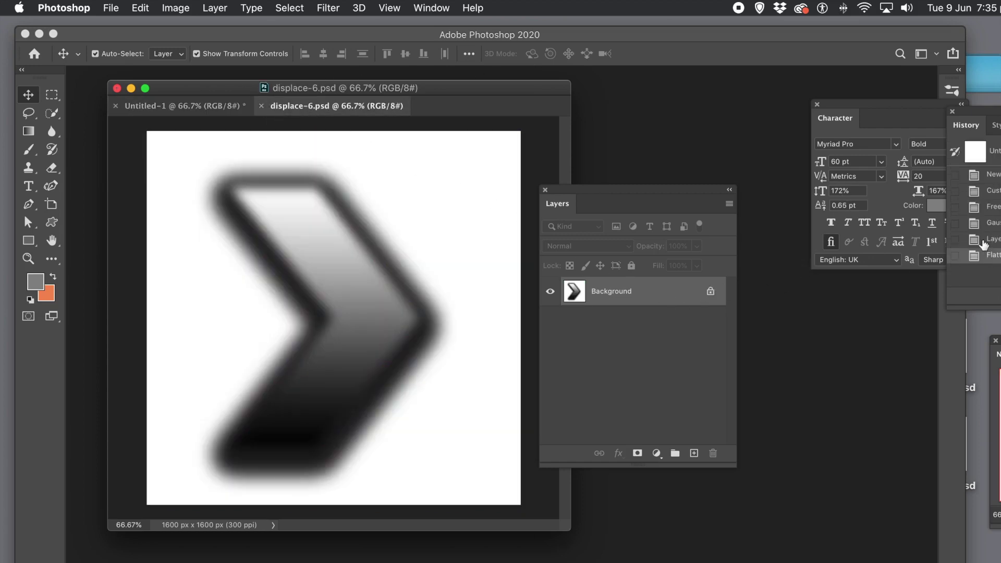
left_click(993, 176)
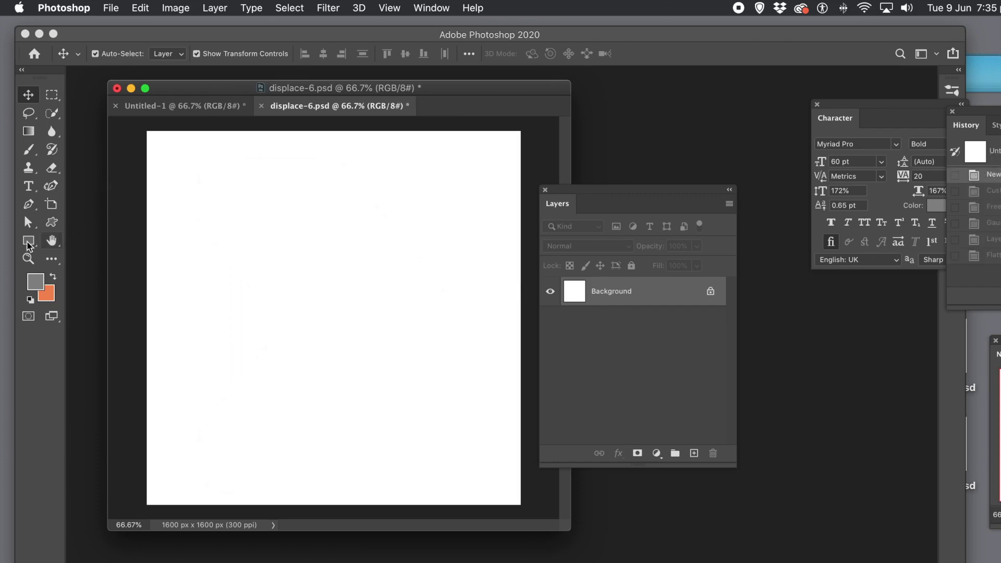
Step: Choose the long thin arrow from the Arrows custom shapes and try drawing it across the blank canvas as a shape layer
left_click(52, 224)
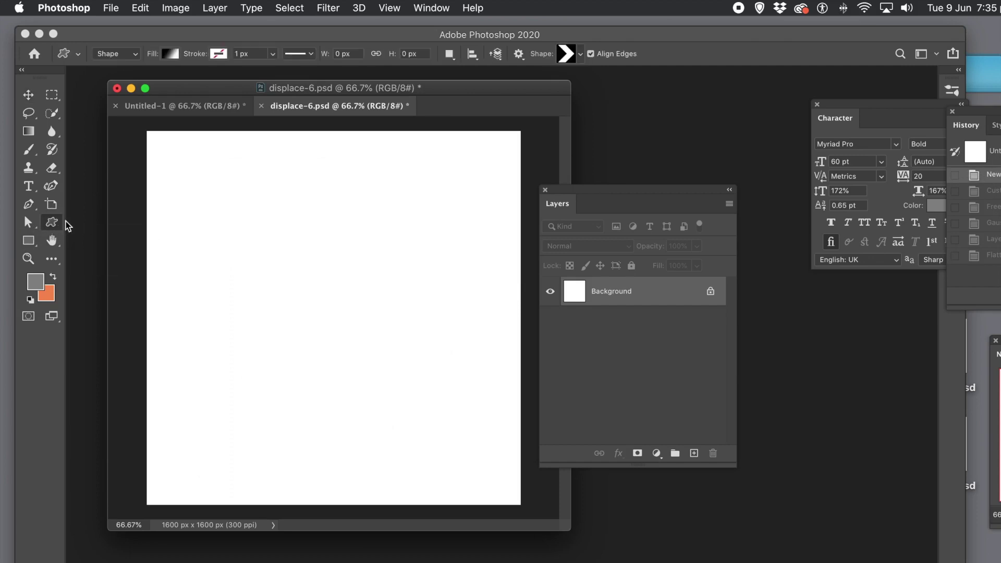
left_click(579, 55)
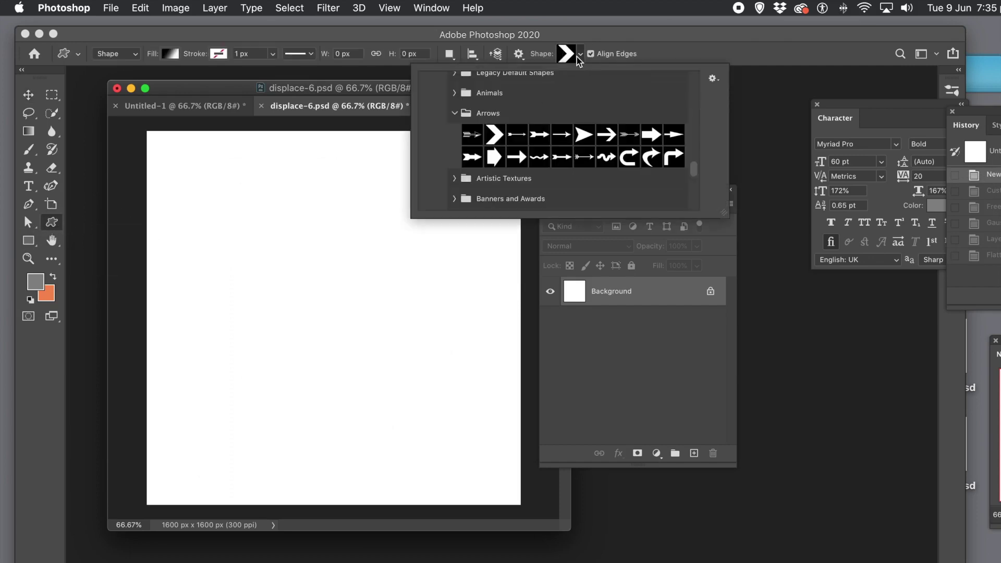
left_click(561, 139)
left_click_drag(181, 312, 424, 316)
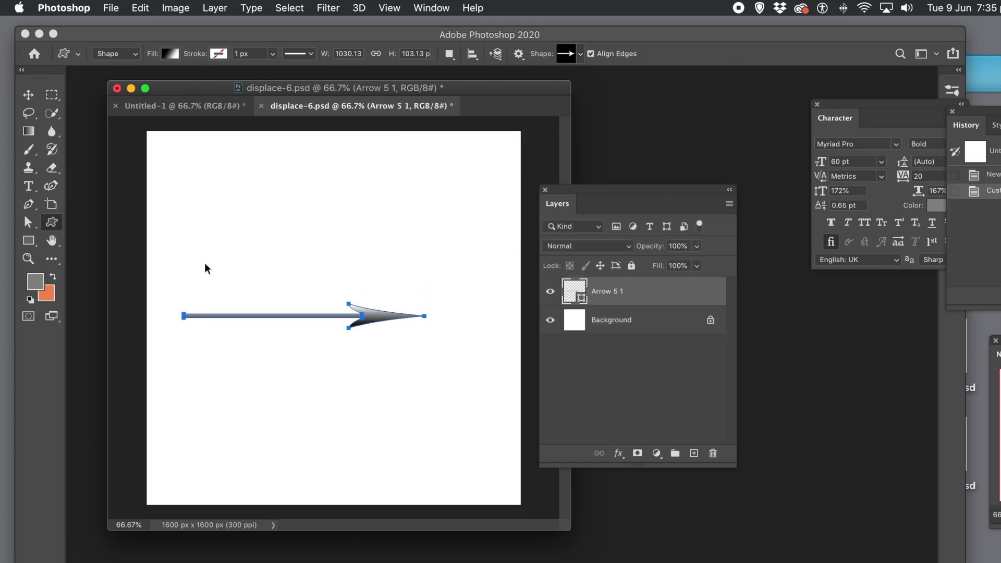
key("super+z")
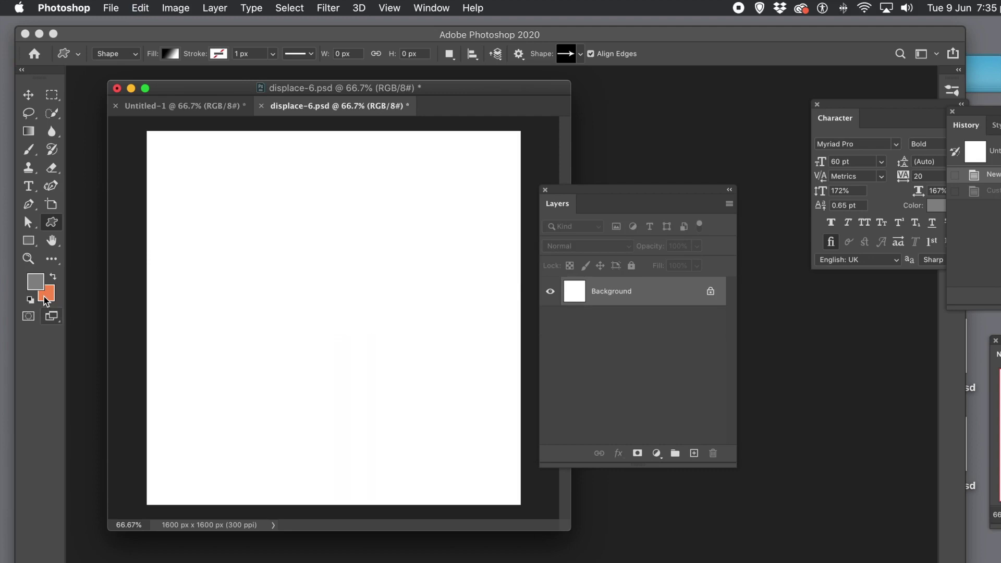
Step: Set the Custom Shape tool to Pixels and draw seven grey right-pointing arrows of varying sizes across the upper half of the canvas
left_click(116, 54)
left_click(109, 73)
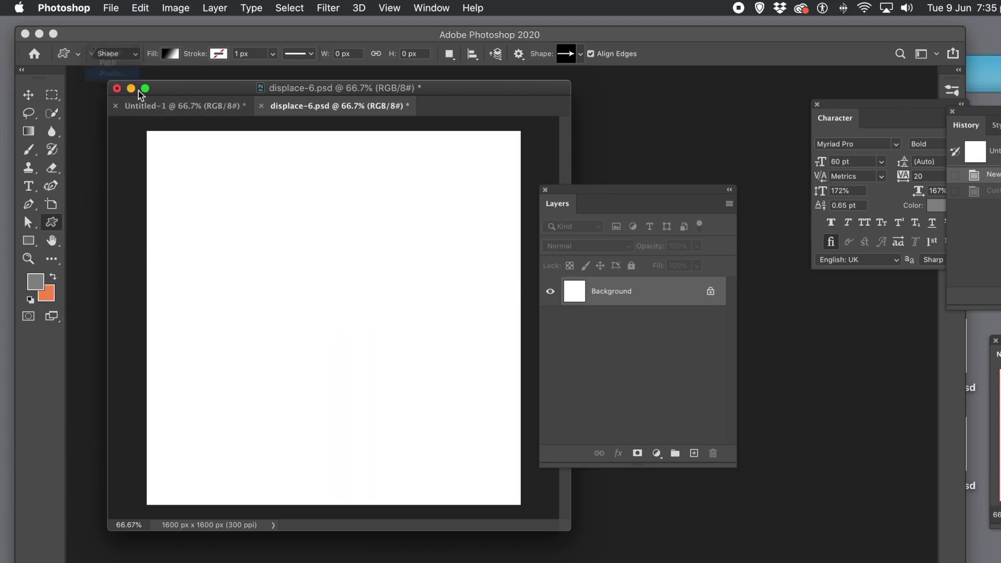
left_click_drag(183, 252, 421, 273)
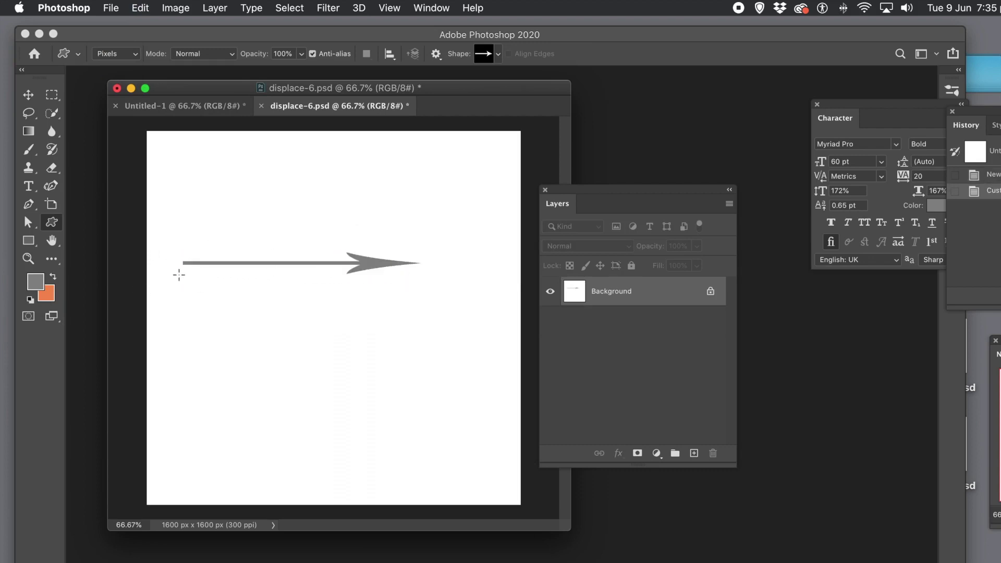
left_click_drag(174, 273, 407, 290)
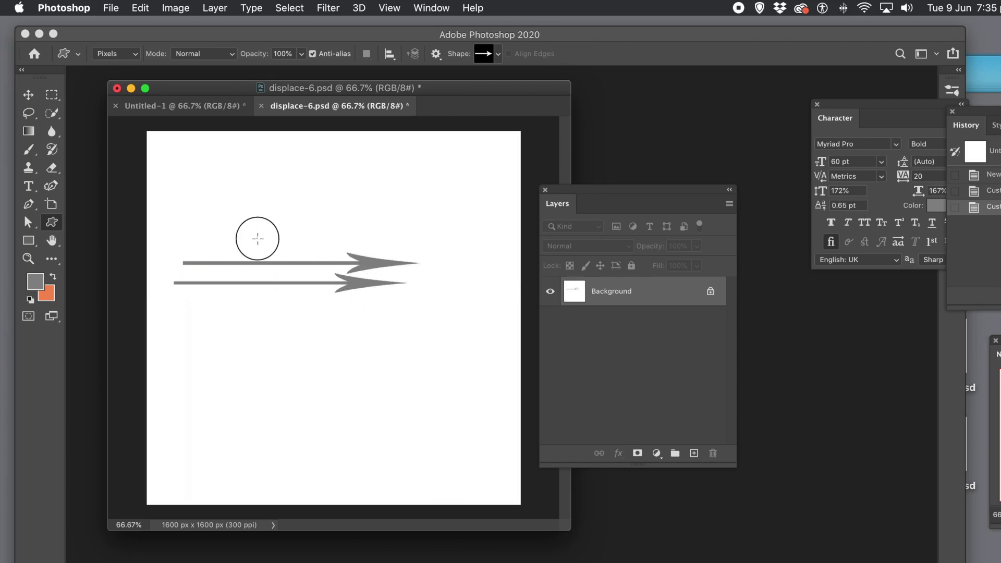
left_click_drag(258, 239, 430, 254)
left_click_drag(286, 224, 462, 223)
left_click_drag(399, 231, 464, 236)
left_click_drag(388, 268, 461, 273)
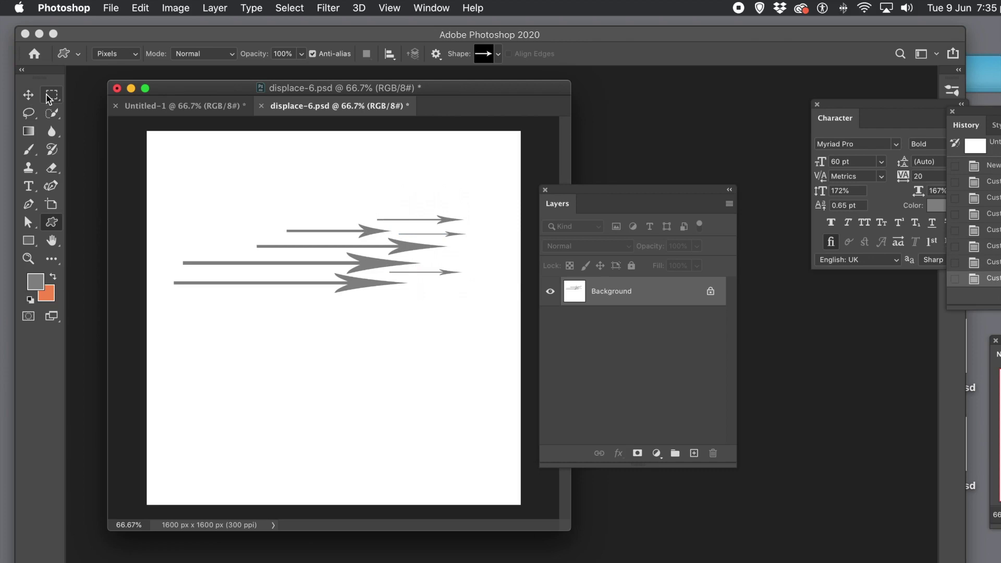
Step: Crop the canvas above and below the arrows to a wide strip of about 1600 by 427 px
left_click(48, 263)
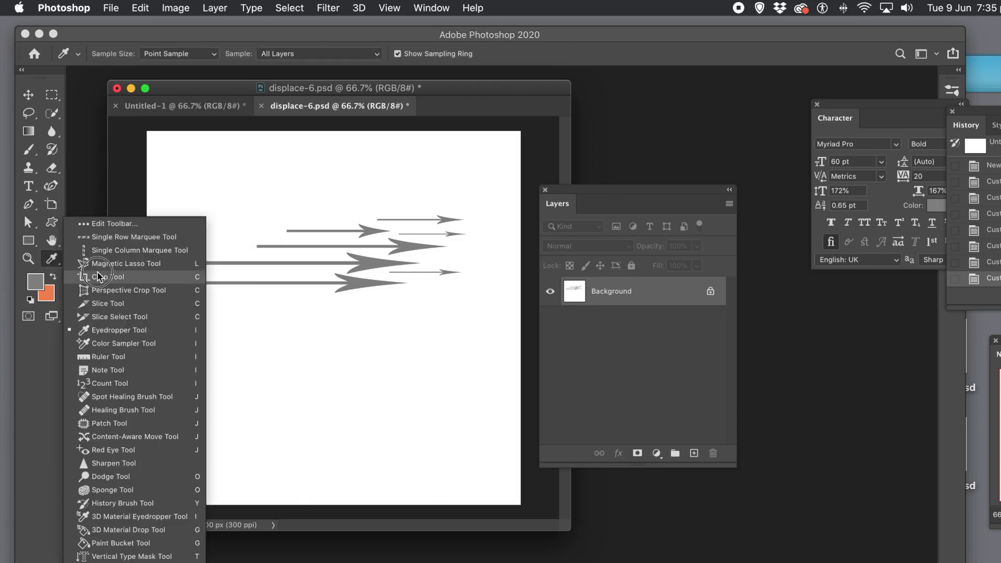
left_click(130, 276)
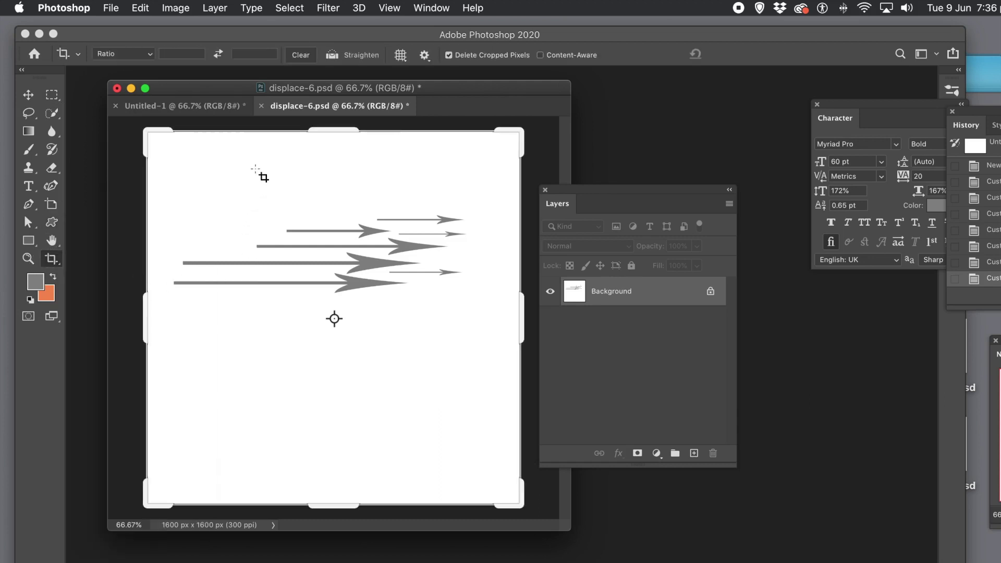
left_click_drag(330, 133, 330, 168)
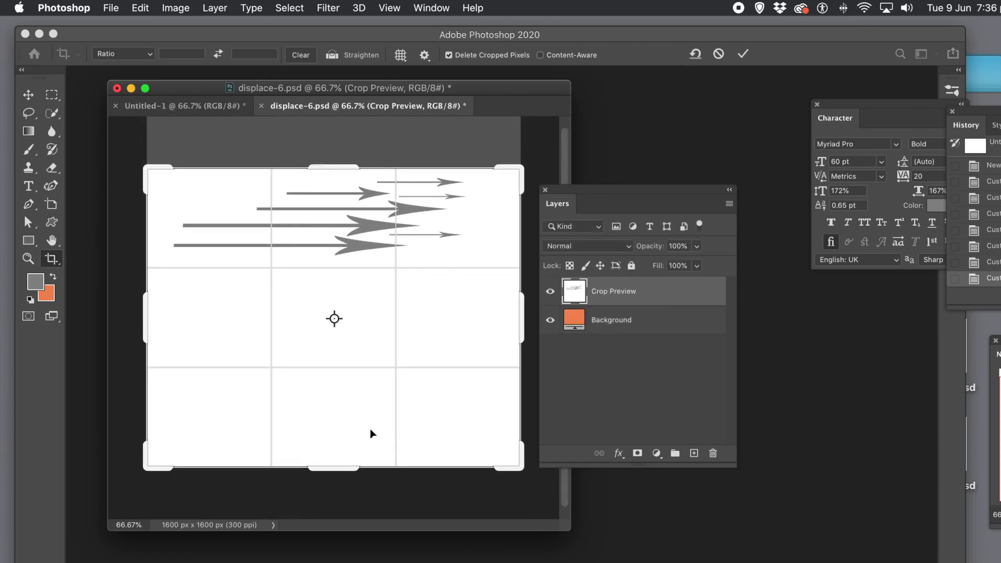
left_click_drag(350, 468, 357, 368)
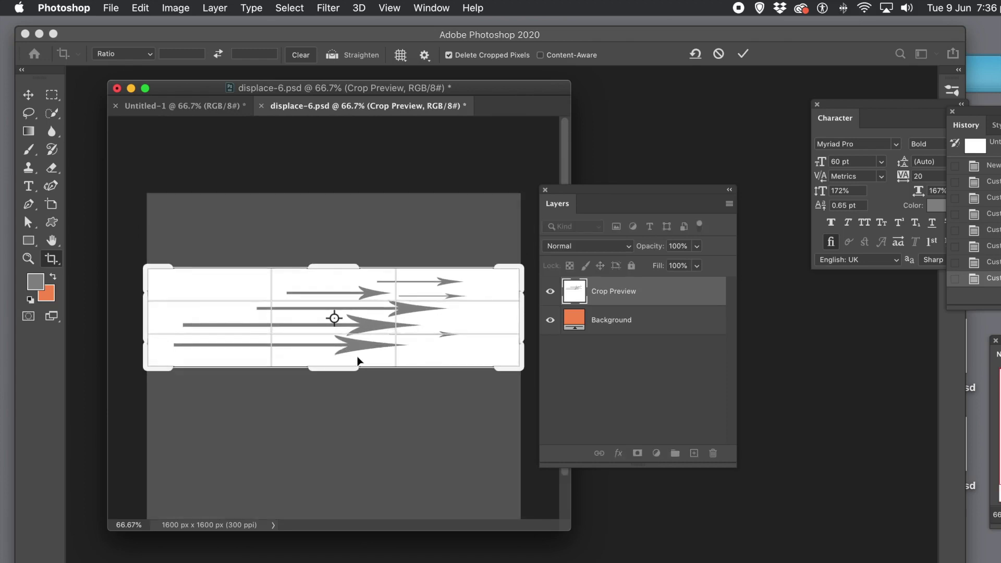
key("Return")
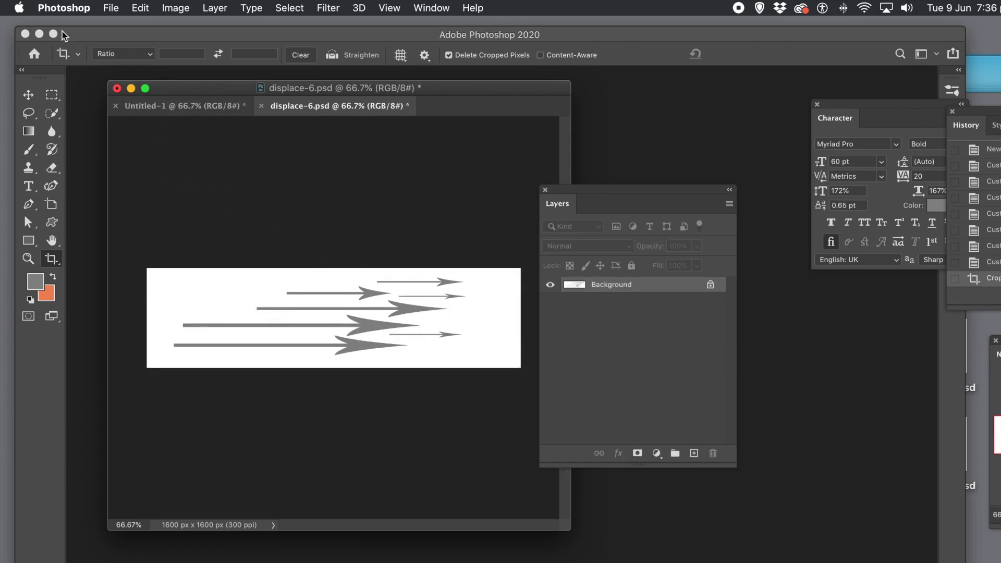
Step: Save the cropped arrow map on the Desktop in Photoshop format as displace-7.psd
left_click(111, 7)
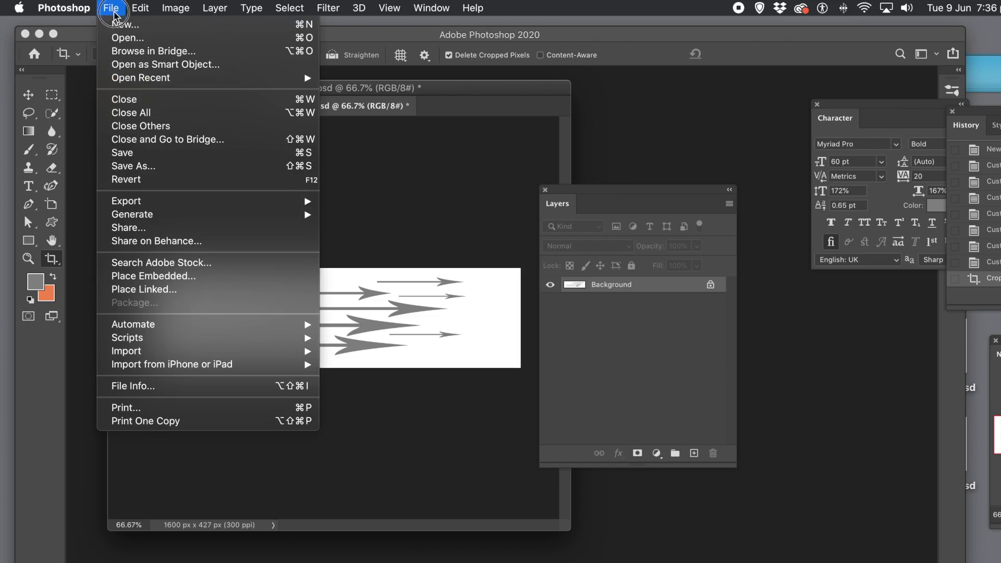
left_click(136, 166)
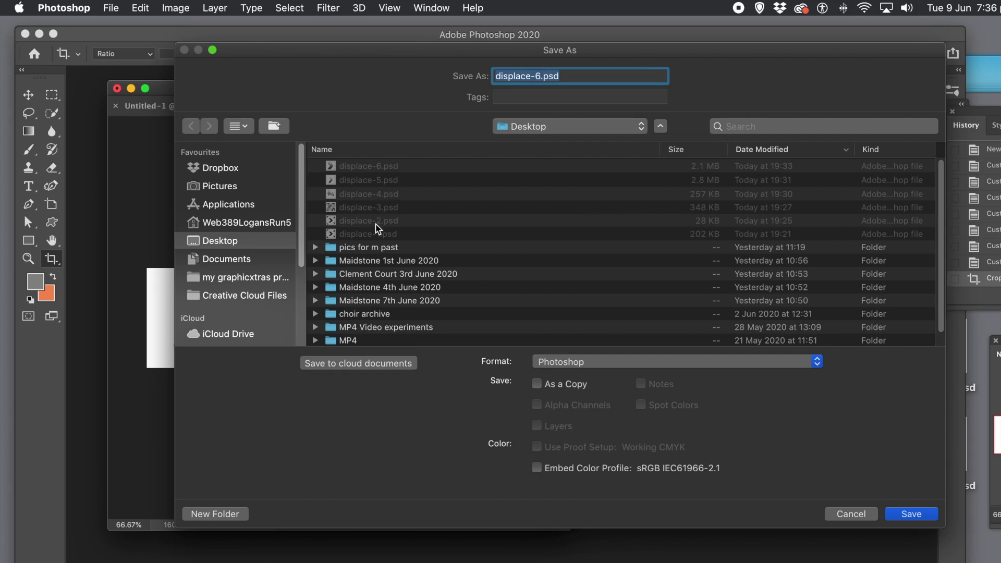
left_click(374, 166)
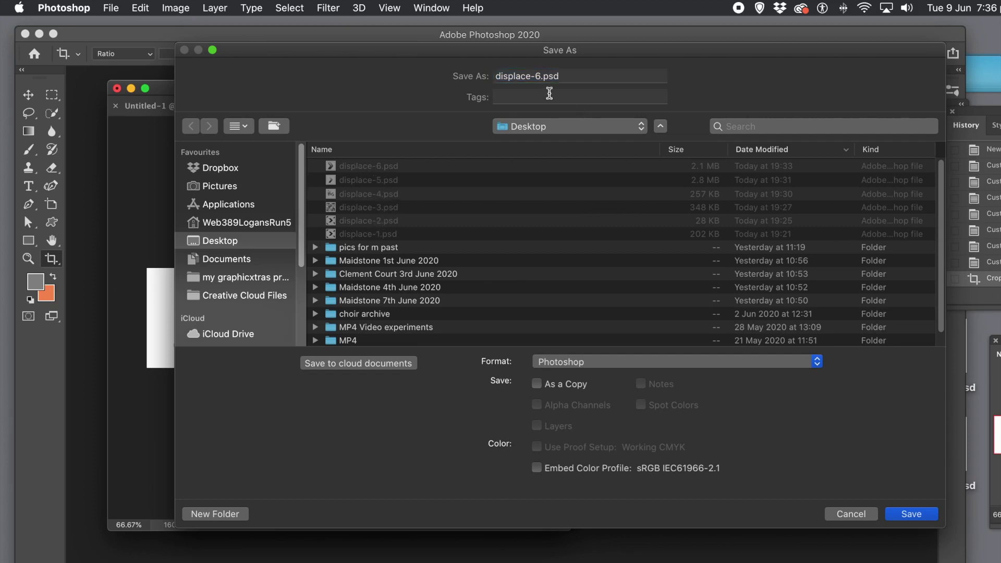
left_click(539, 74)
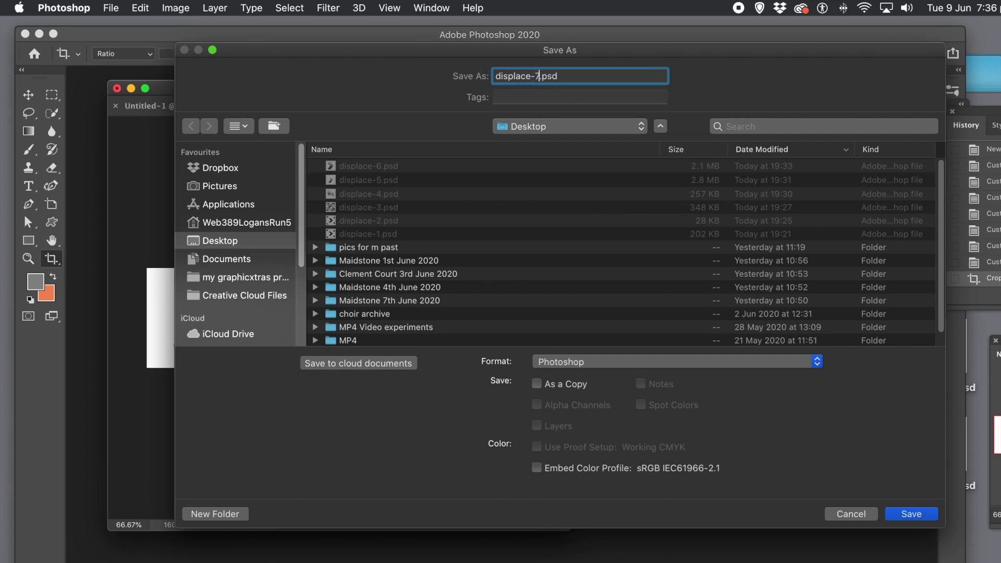
key("Return")
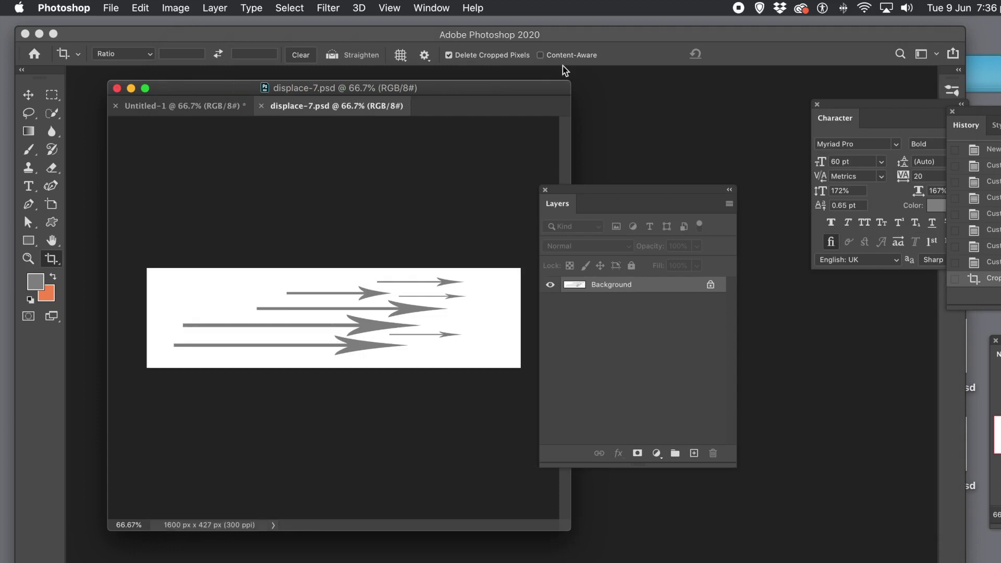
Step: Apply the Displace filter to the Untitled-1 gradient image with a horizontal scale of 10, using displace-7.psd from the Desktop as the map
left_click(193, 106)
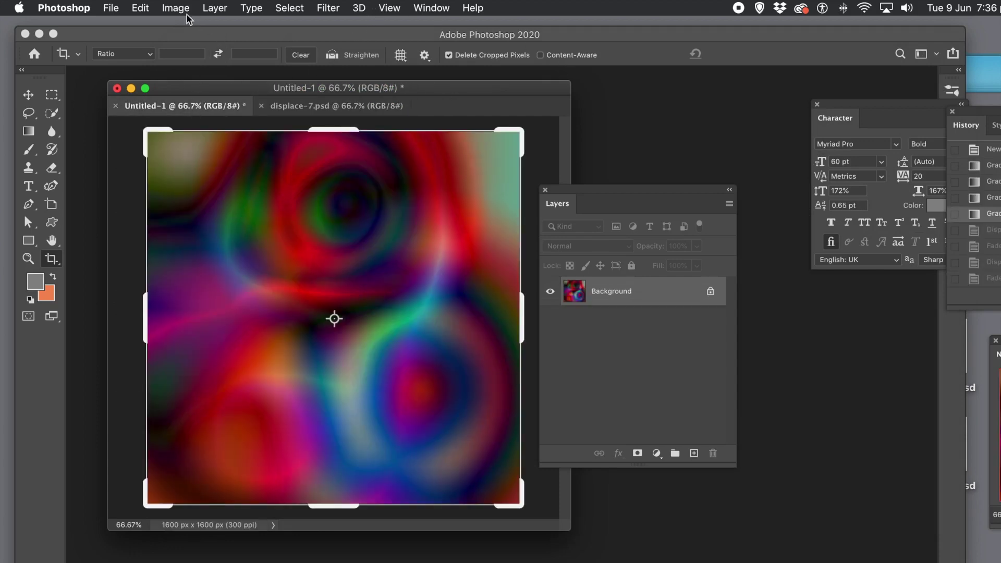
left_click(29, 99)
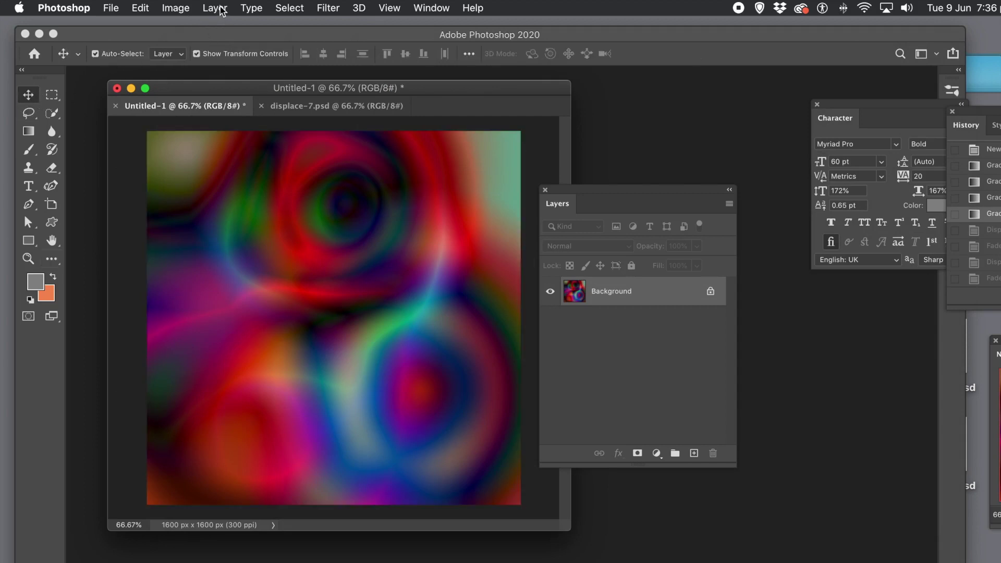
left_click(329, 9)
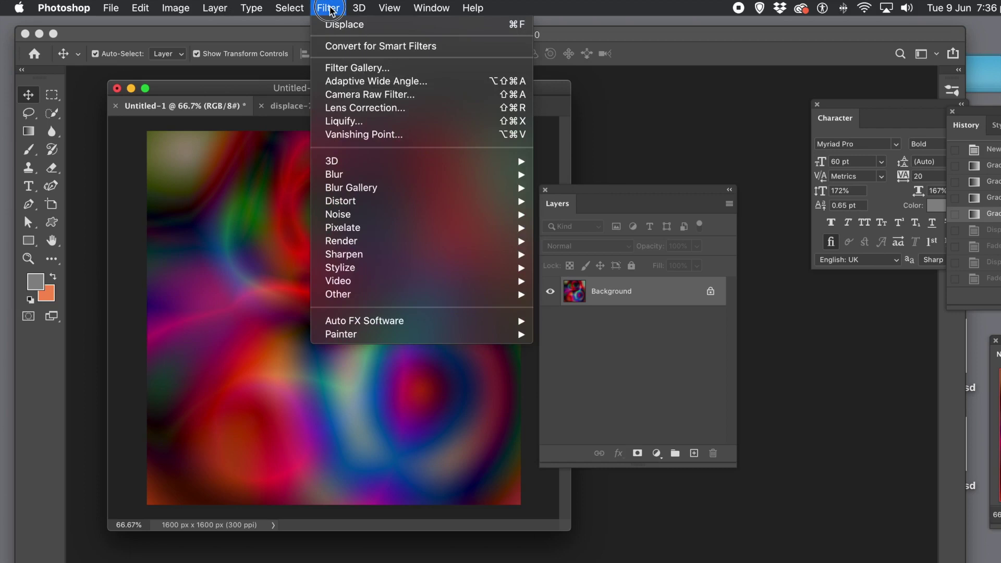
mouse_move(378, 204)
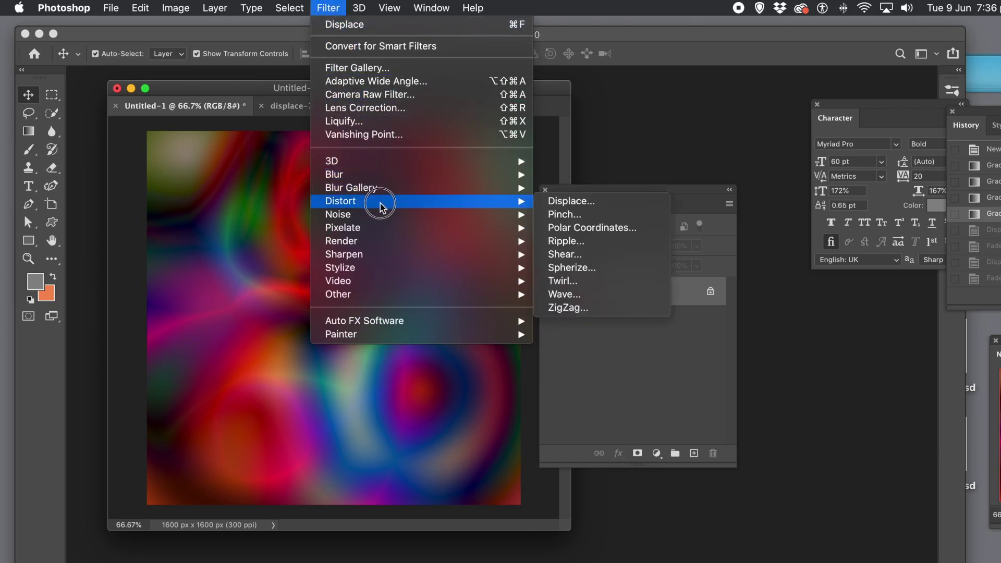
left_click(569, 200)
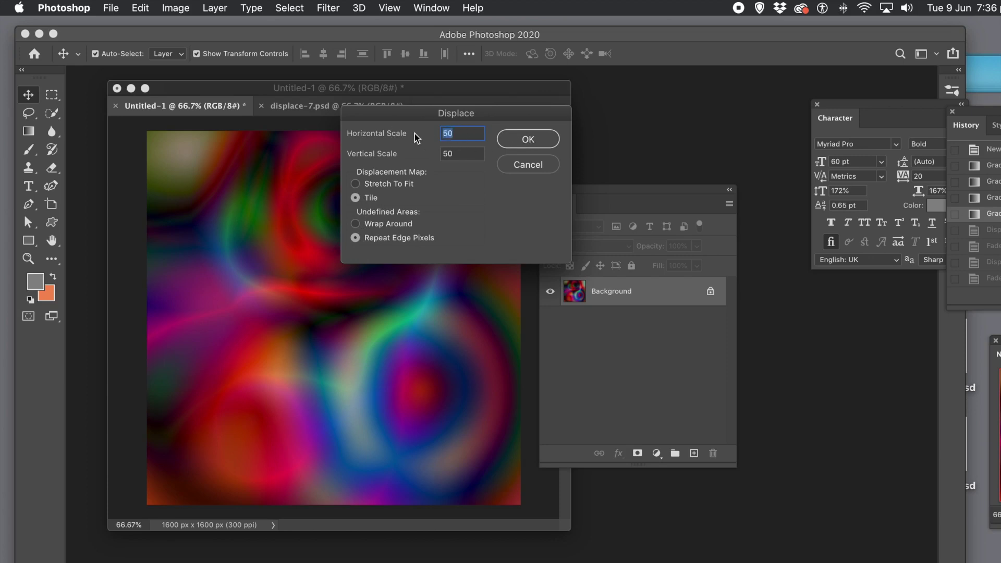
type("10")
left_click(531, 142)
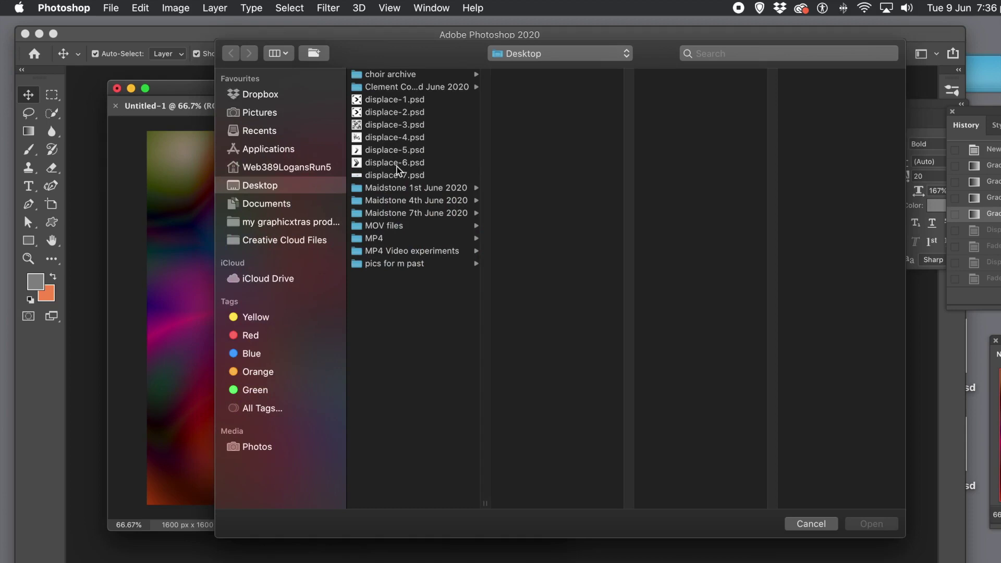
left_click(402, 175)
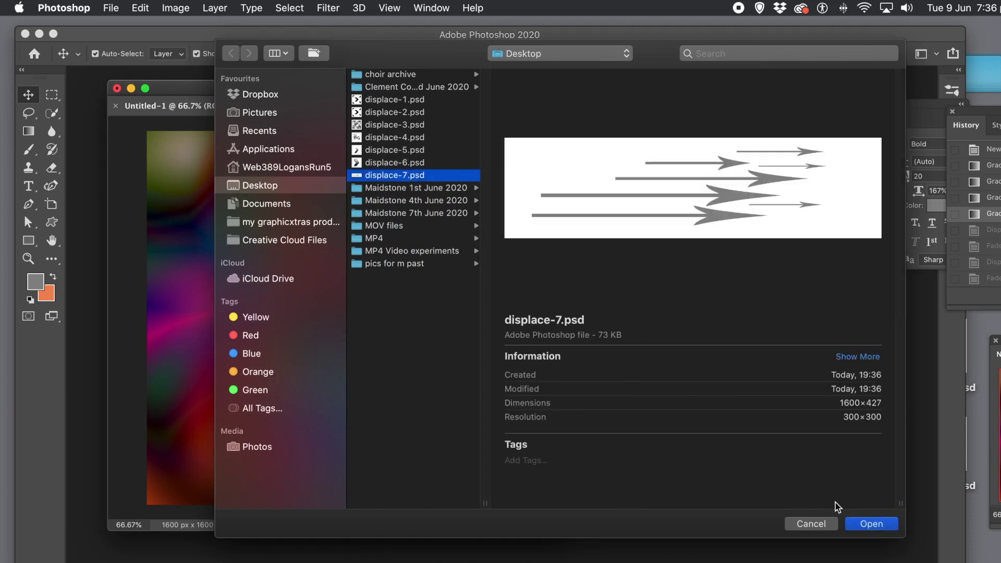
left_click(870, 523)
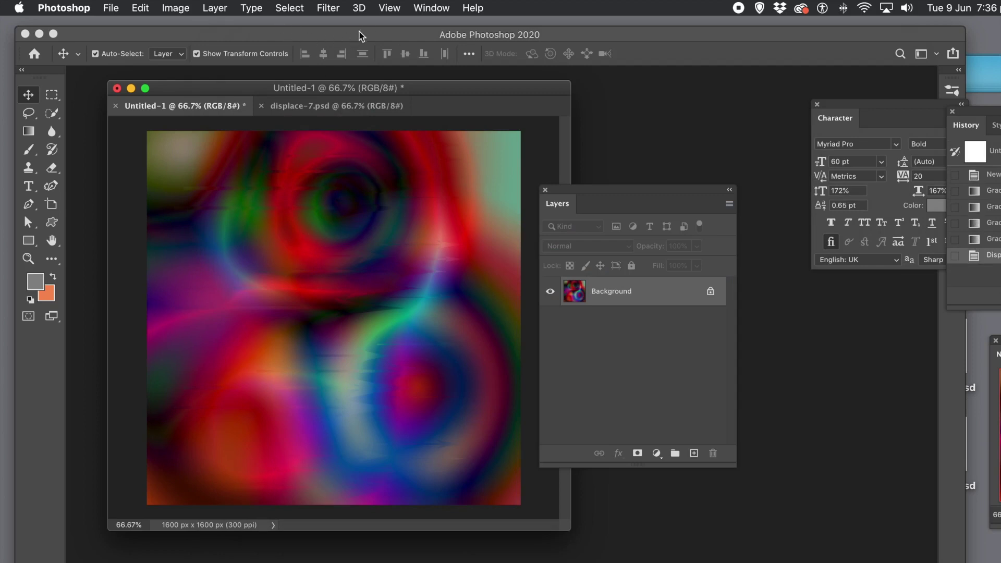
Step: Repeat the last Displace filter six more times on the gradient image
left_click(328, 8)
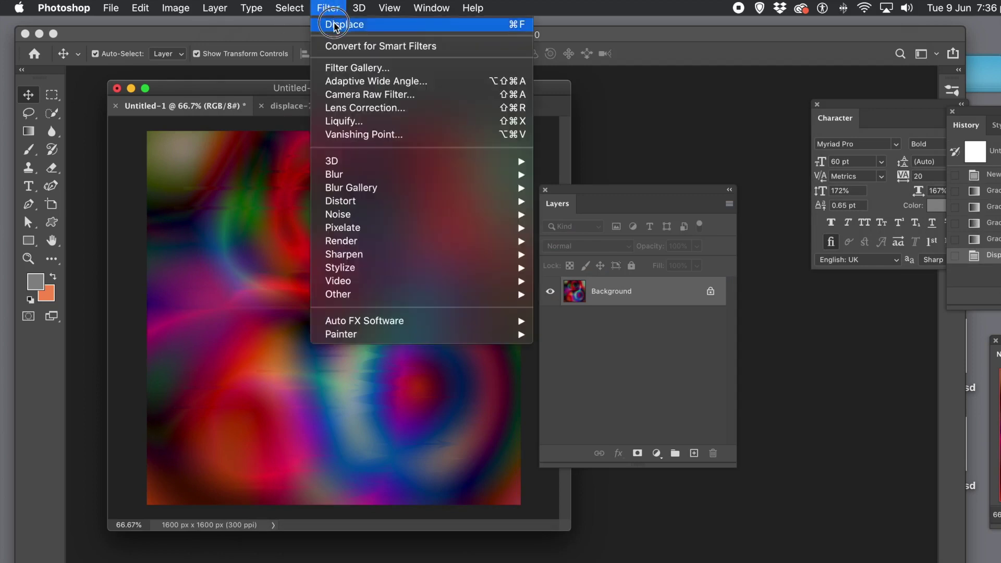
left_click(334, 25)
left_click(332, 14)
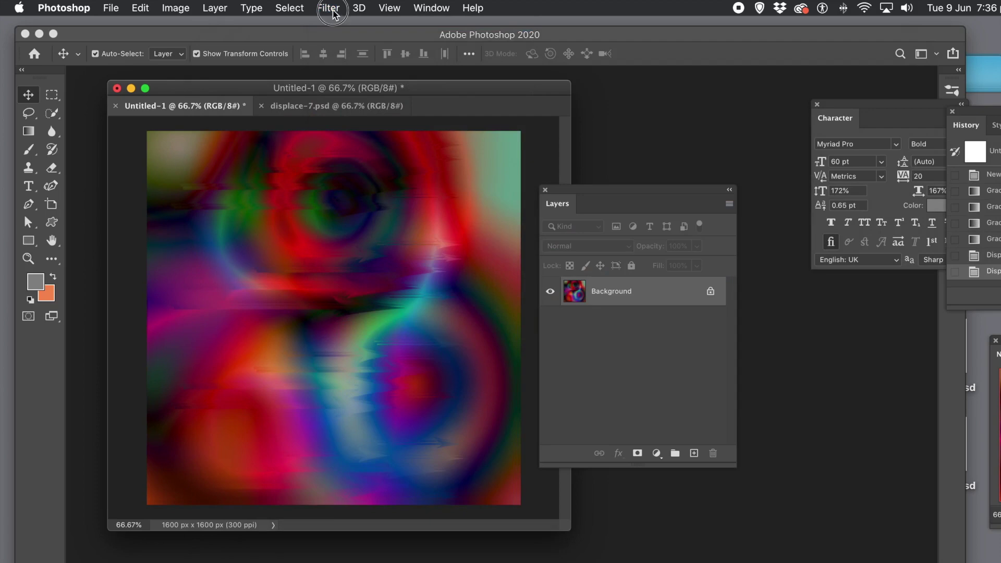
left_click(332, 23)
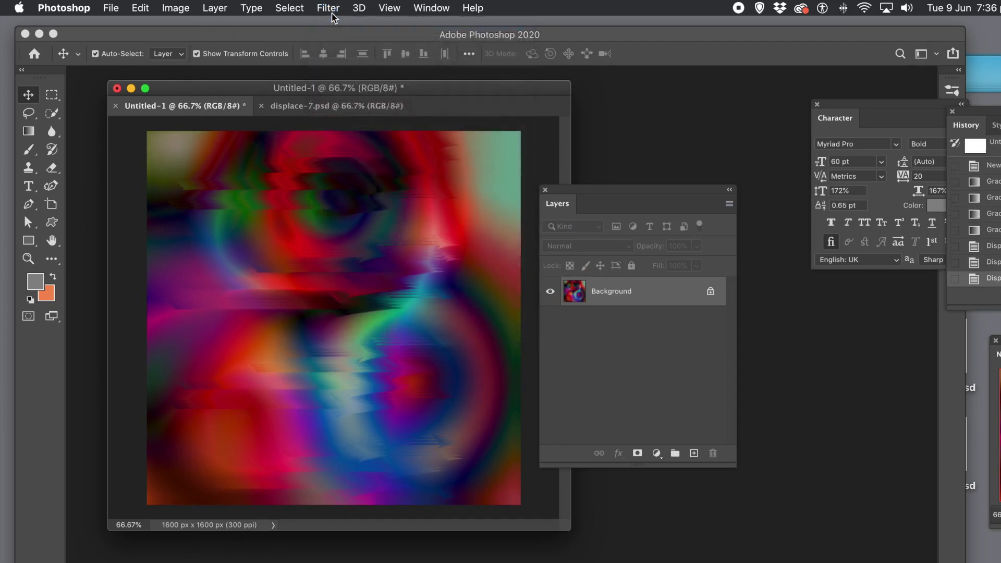
left_click(332, 13)
left_click(332, 22)
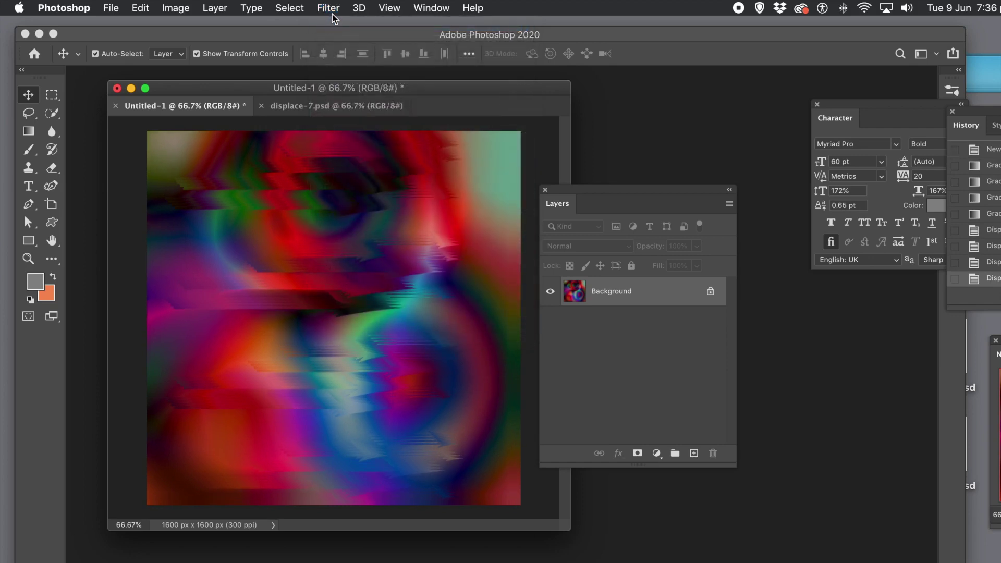
left_click(332, 13)
left_click(331, 22)
left_click(330, 10)
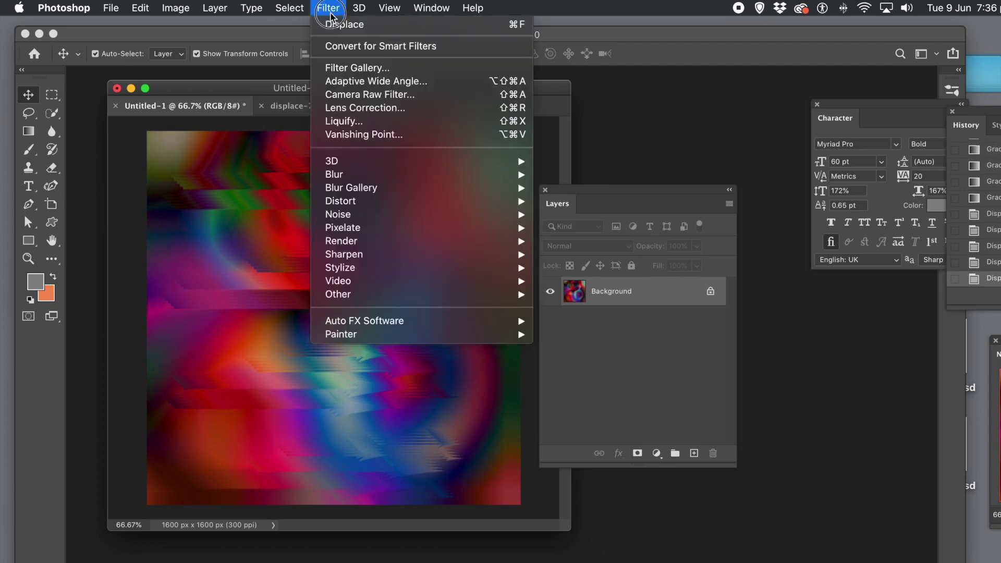
left_click(332, 25)
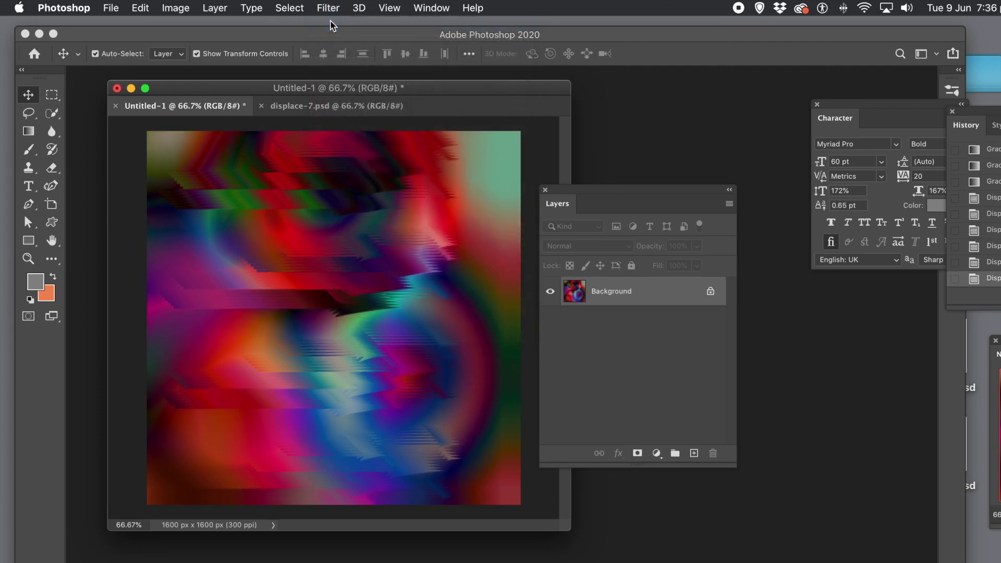
left_click(328, 11)
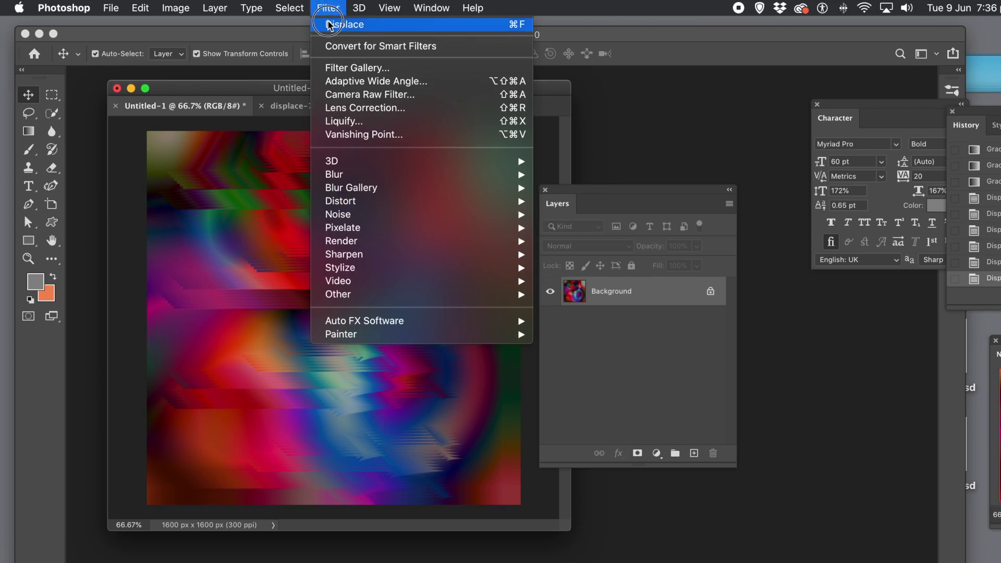
left_click(328, 22)
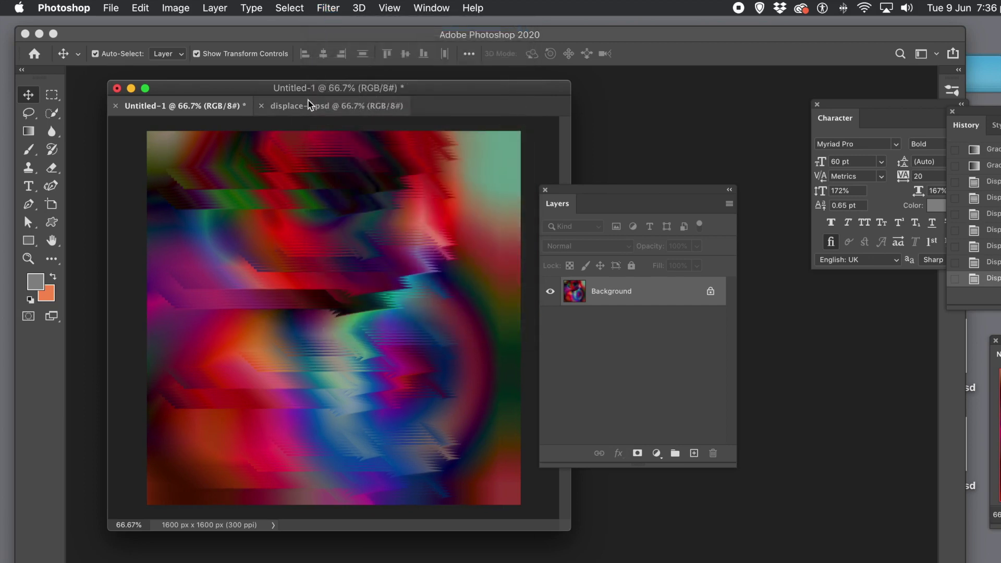
Step: Rotate the displaced gradient image 90° clockwise
left_click(175, 8)
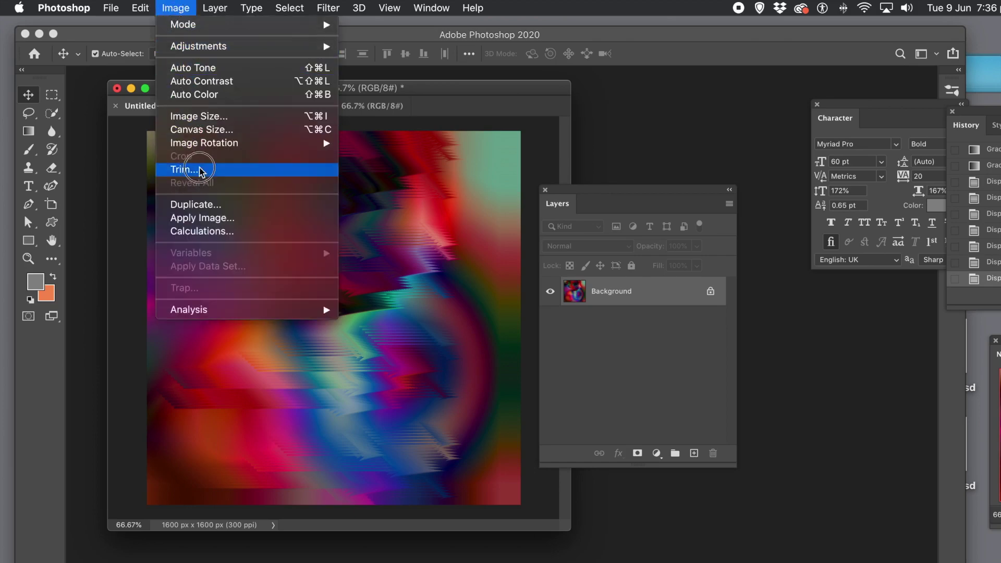
mouse_move(217, 145)
left_click(373, 156)
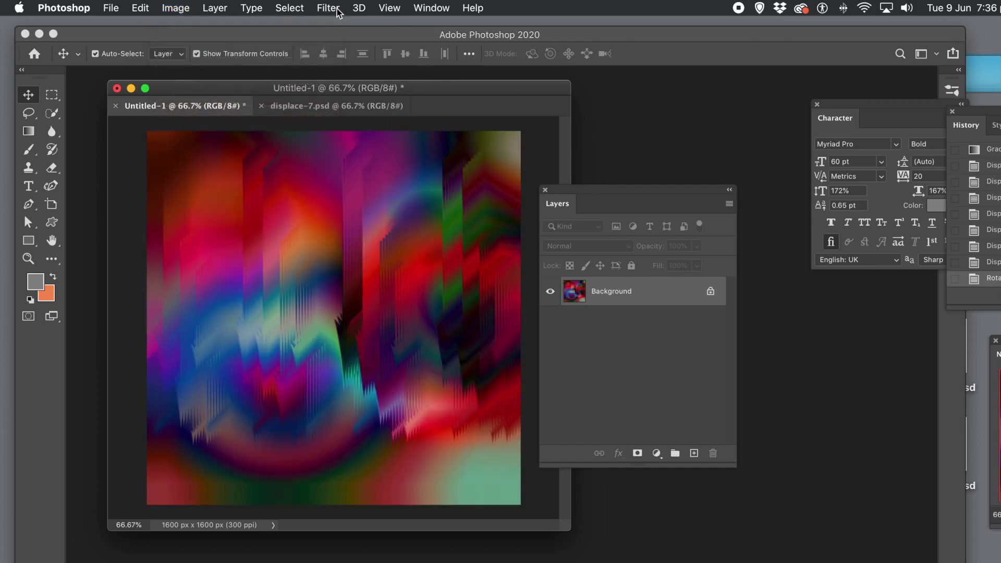
Step: Reapply the same Displace filter about ten times to the rotated image to build up crossing arrow distortions
left_click(335, 14)
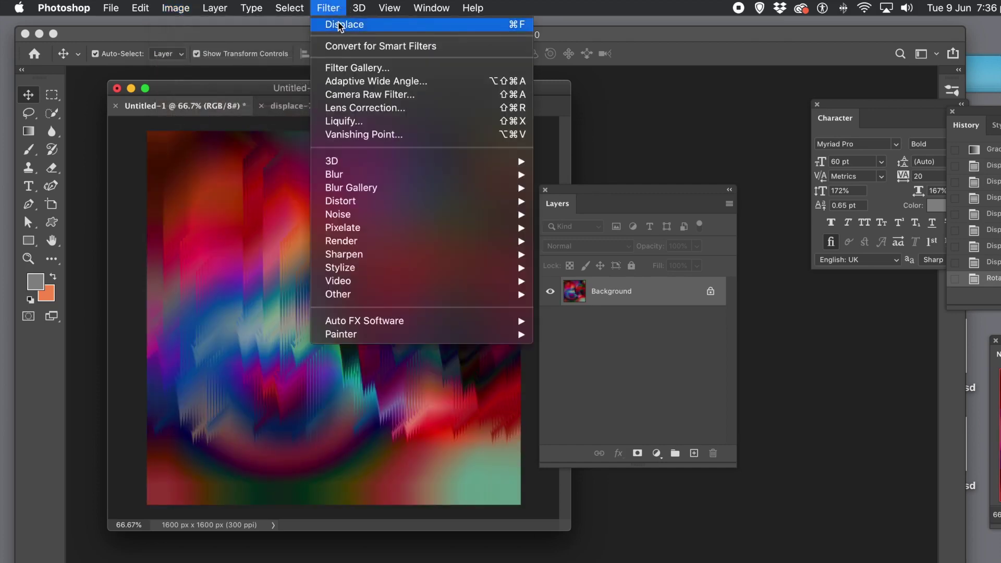
left_click(338, 21)
left_click(328, 8)
left_click(336, 24)
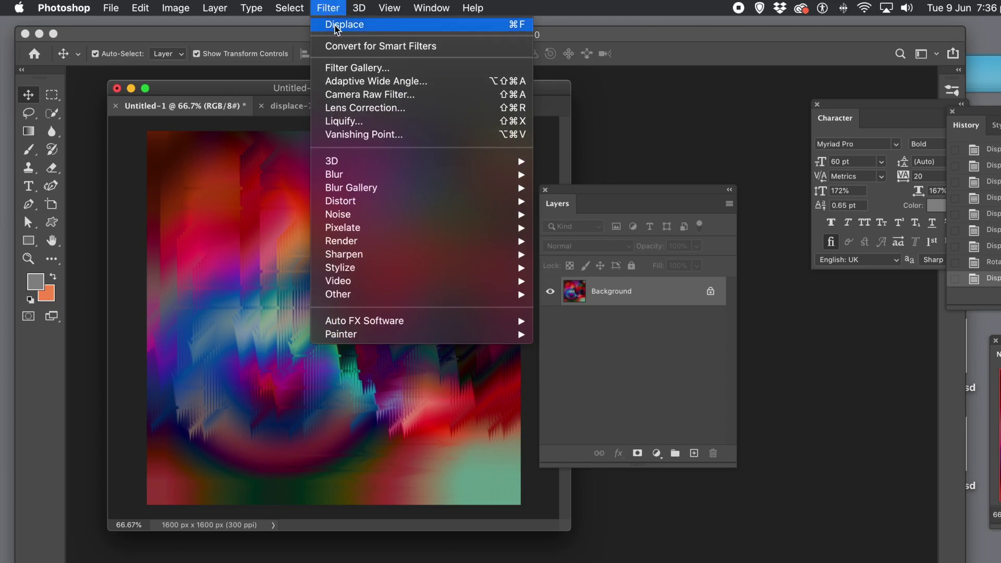
left_click(334, 9)
left_click(335, 24)
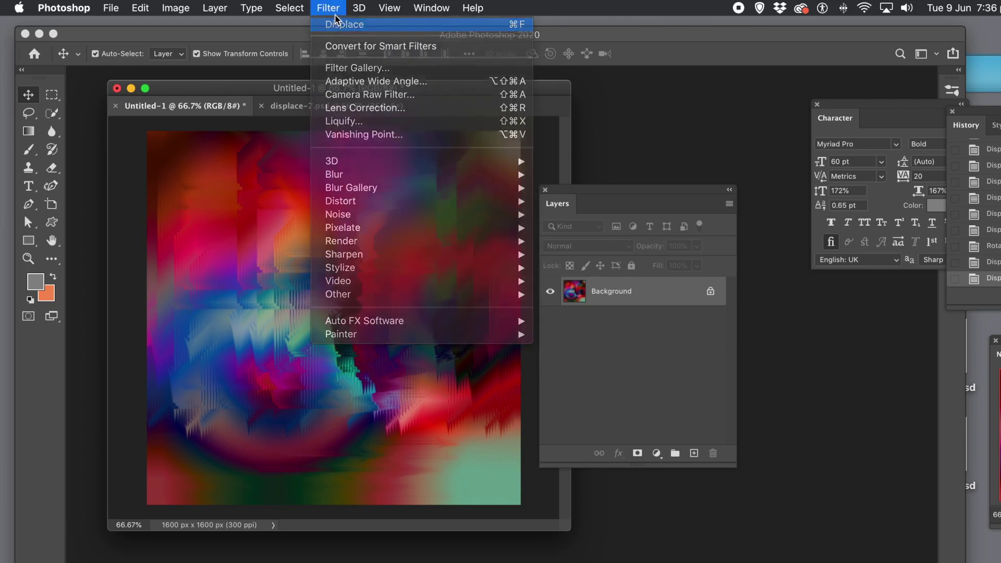
left_click(334, 9)
left_click(335, 24)
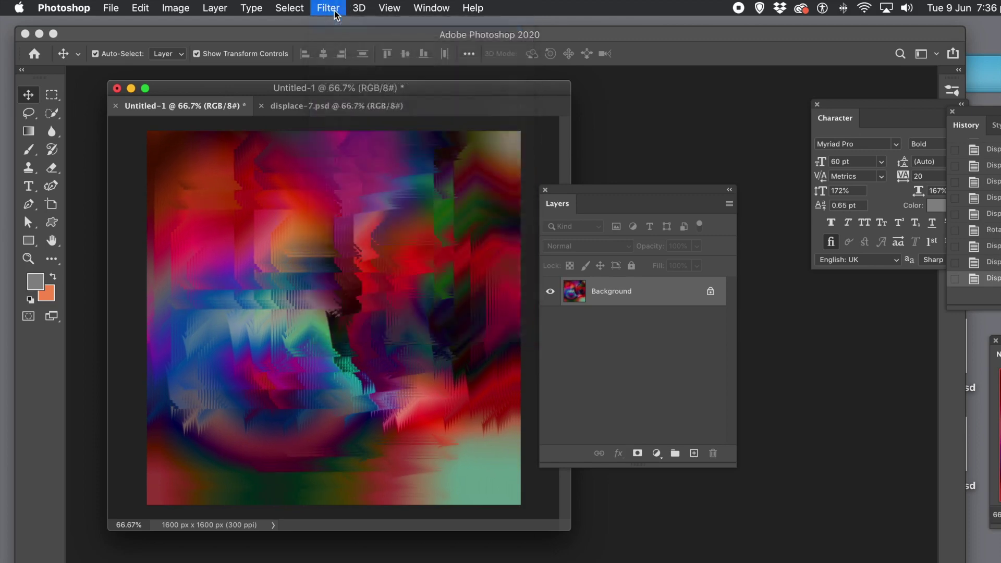
left_click(332, 9)
left_click(335, 24)
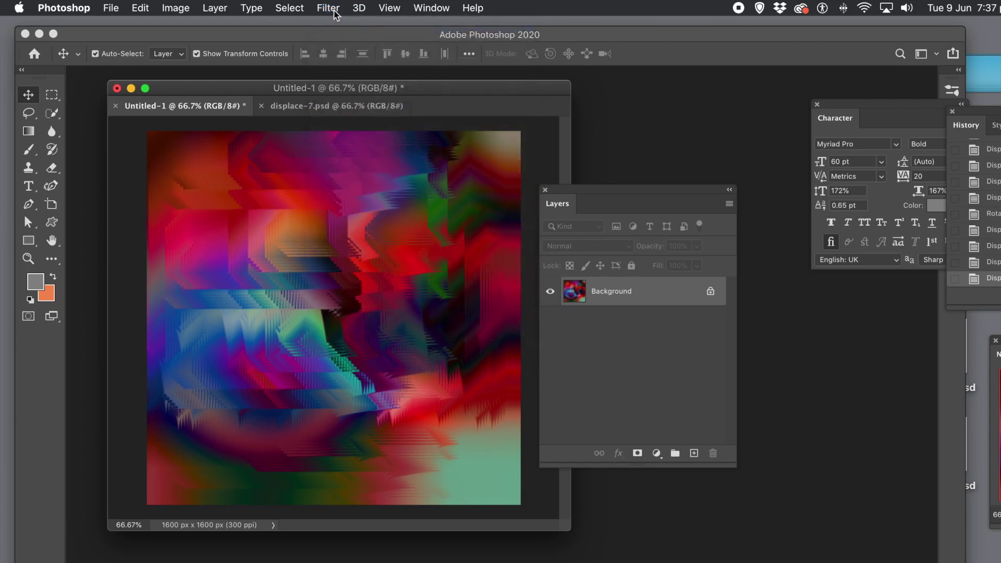
left_click(330, 9)
left_click(334, 24)
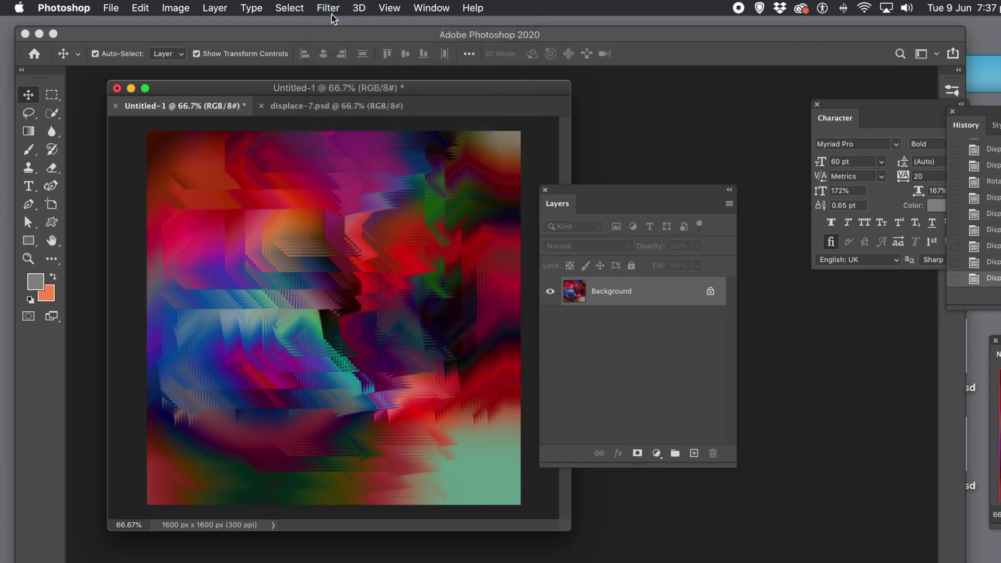
left_click(328, 9)
left_click(334, 25)
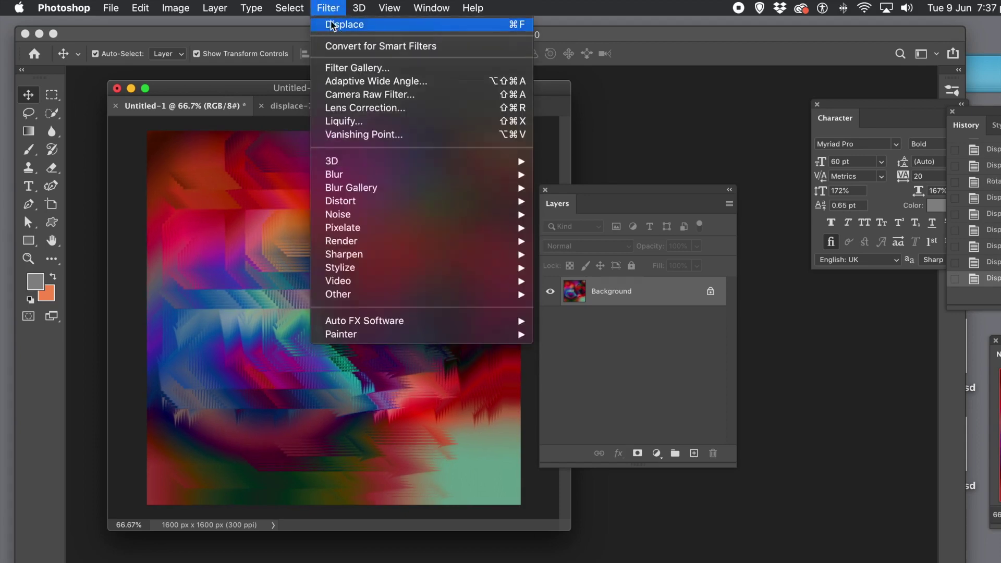
left_click(329, 10)
left_click(334, 24)
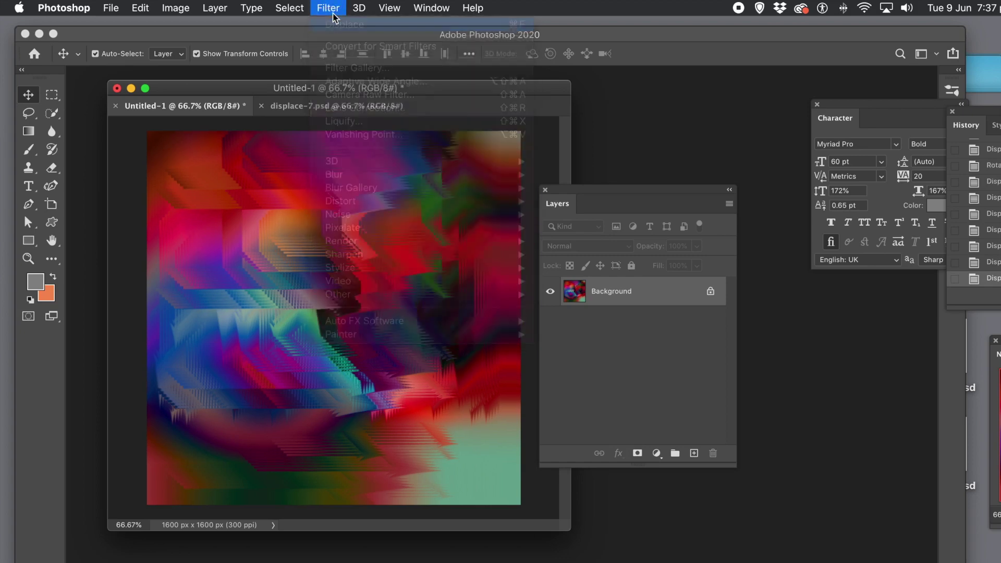
left_click(329, 9)
left_click(334, 25)
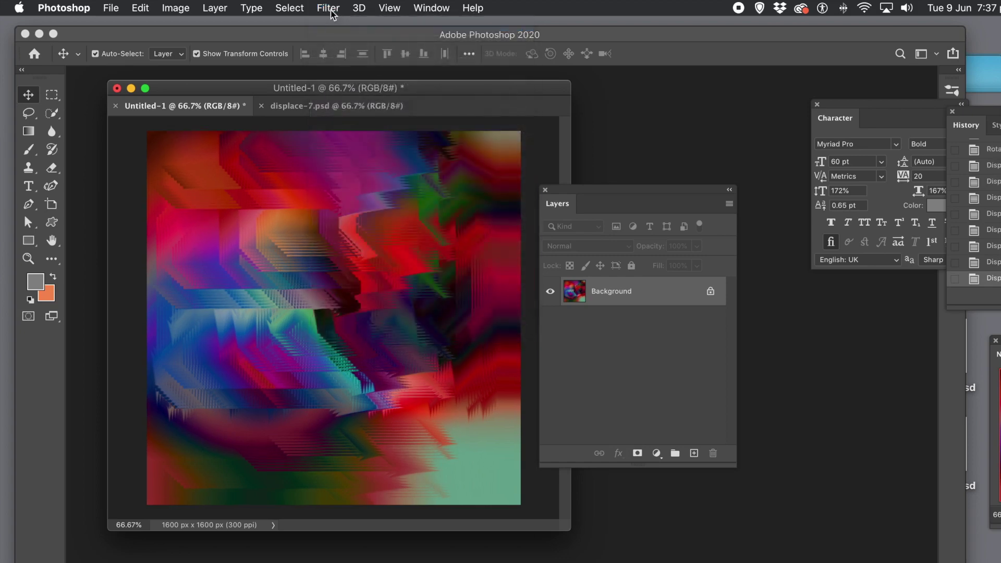
left_click(328, 10)
left_click(332, 24)
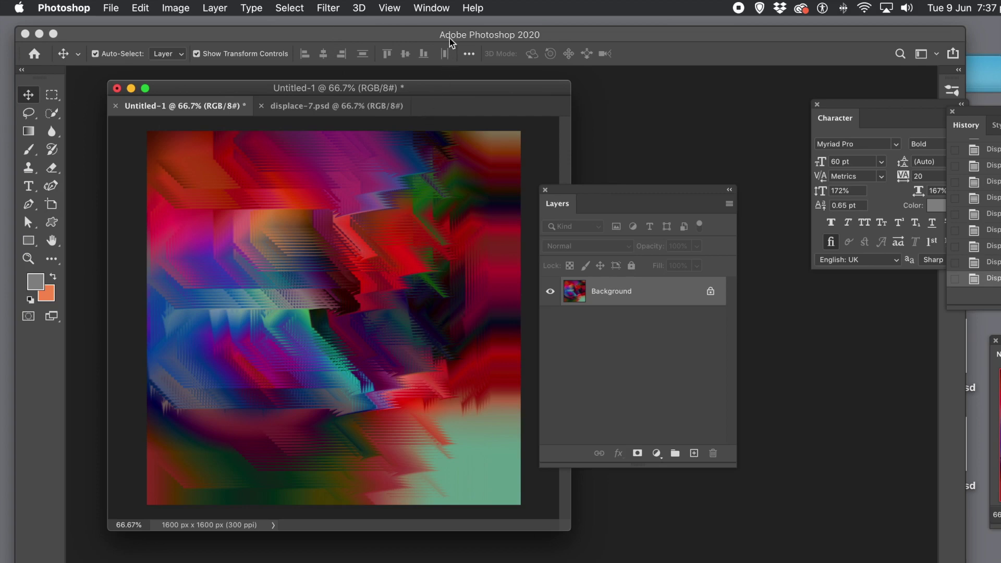
Step: Show the Actions panel and place it clear of the image, overlapping the upper part of the Layers panel
left_click(420, 10)
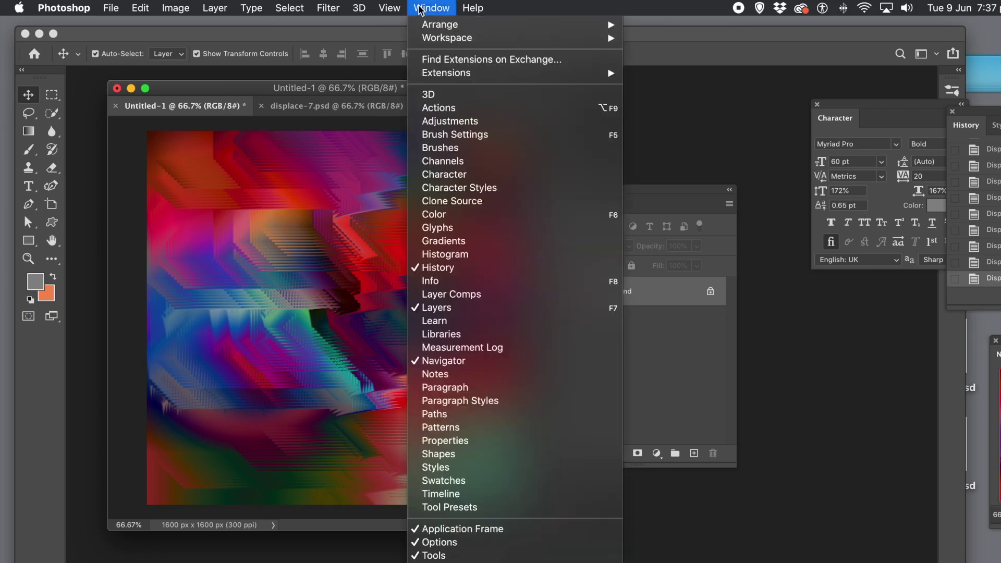
left_click(454, 110)
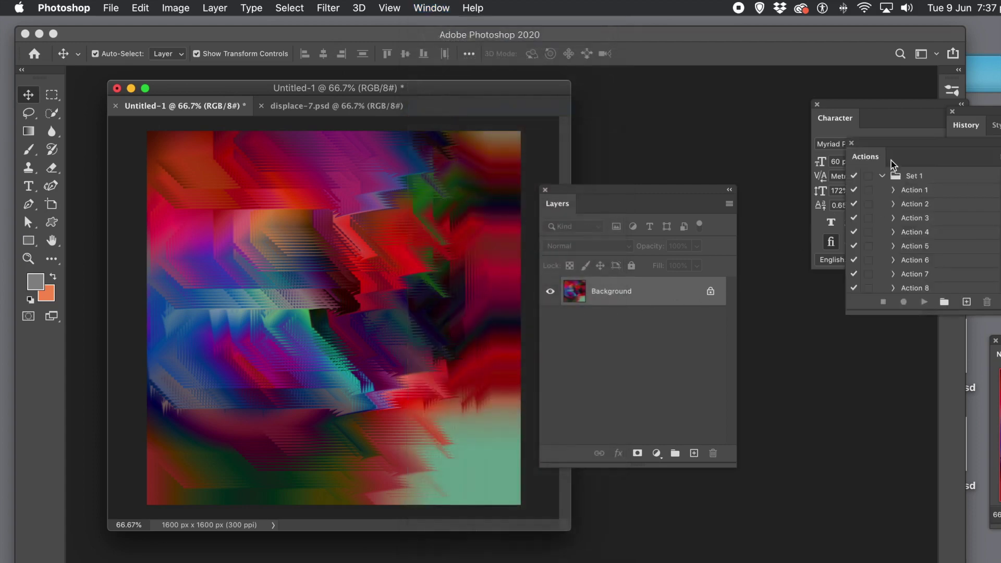
left_click_drag(869, 162, 860, 156)
left_click_drag(528, 174, 455, 175)
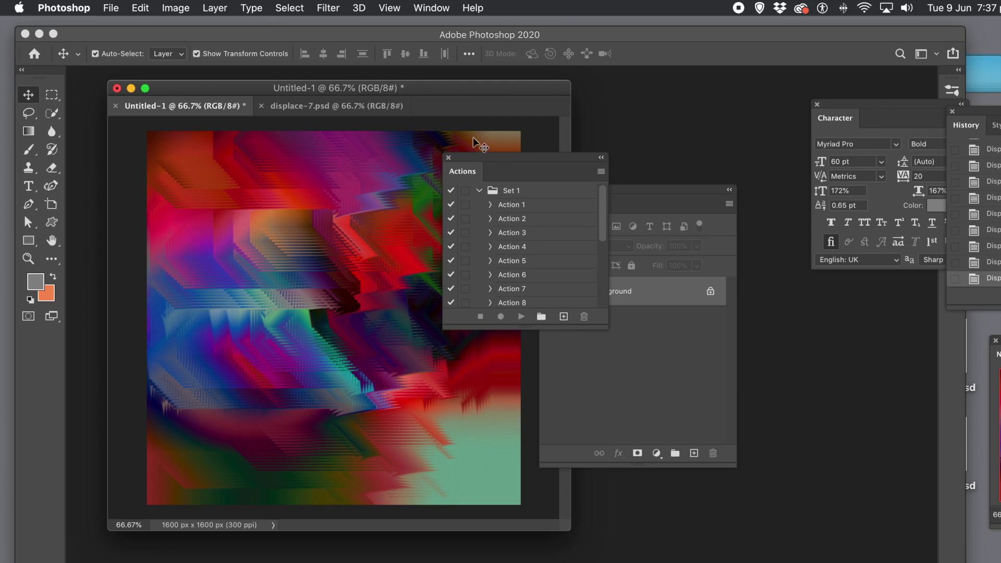
left_click_drag(470, 156, 649, 133)
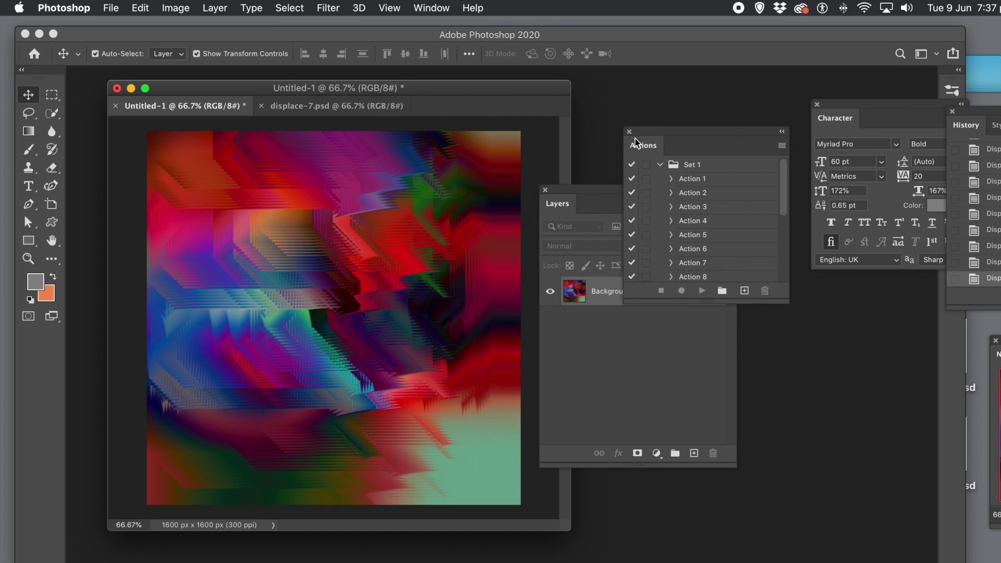